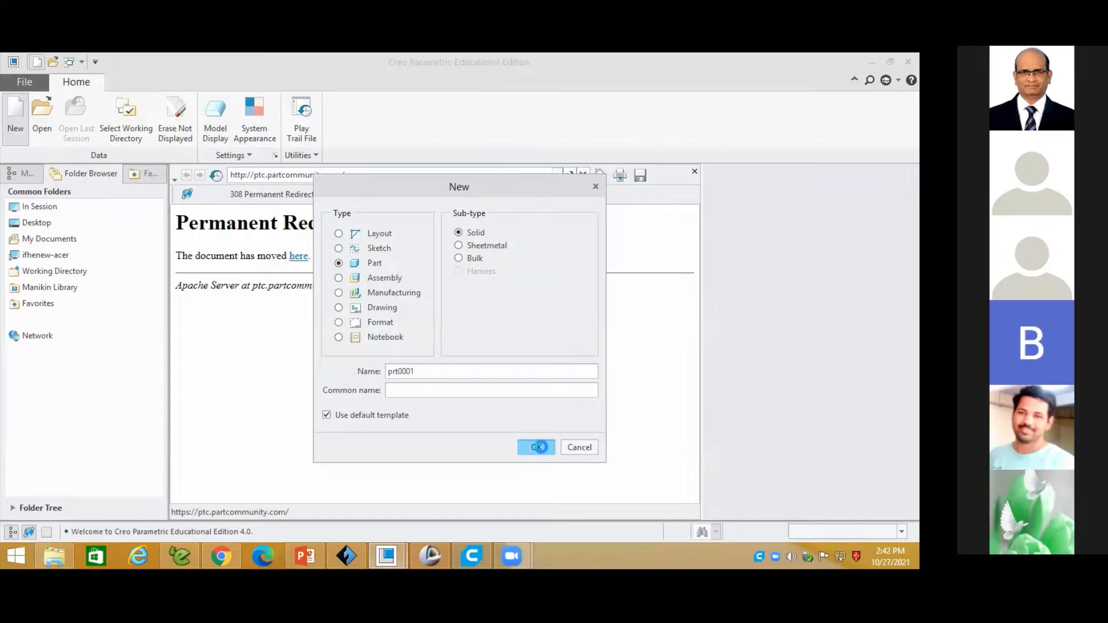
- Create the solid part prt0001 with the default template and start a sketch on the TOP plane, viewed straight on
click(539, 447)
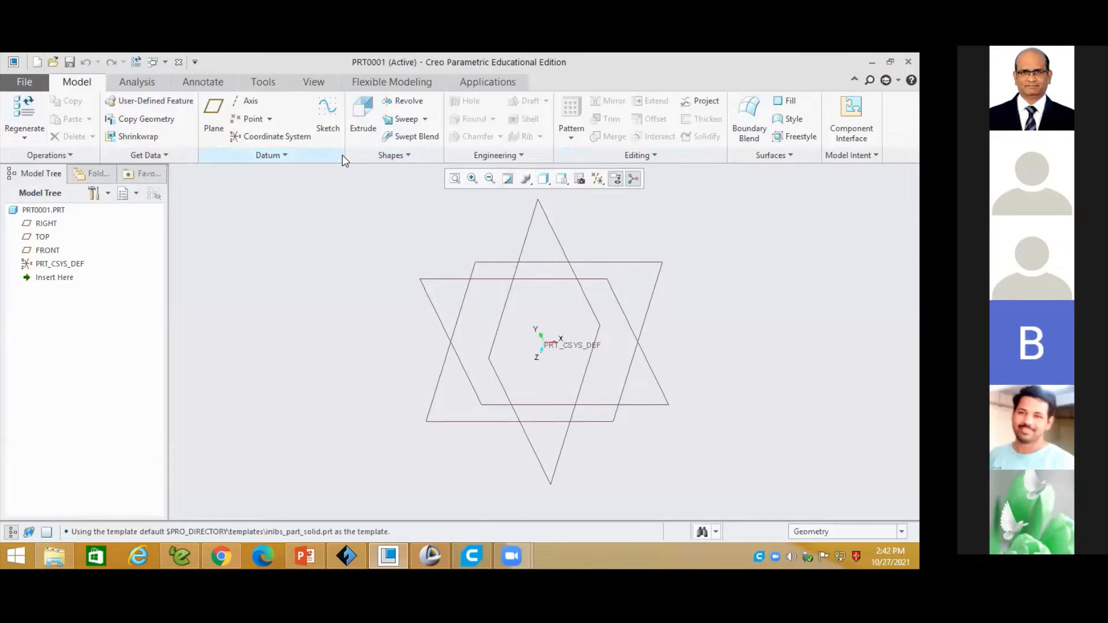
click(326, 109)
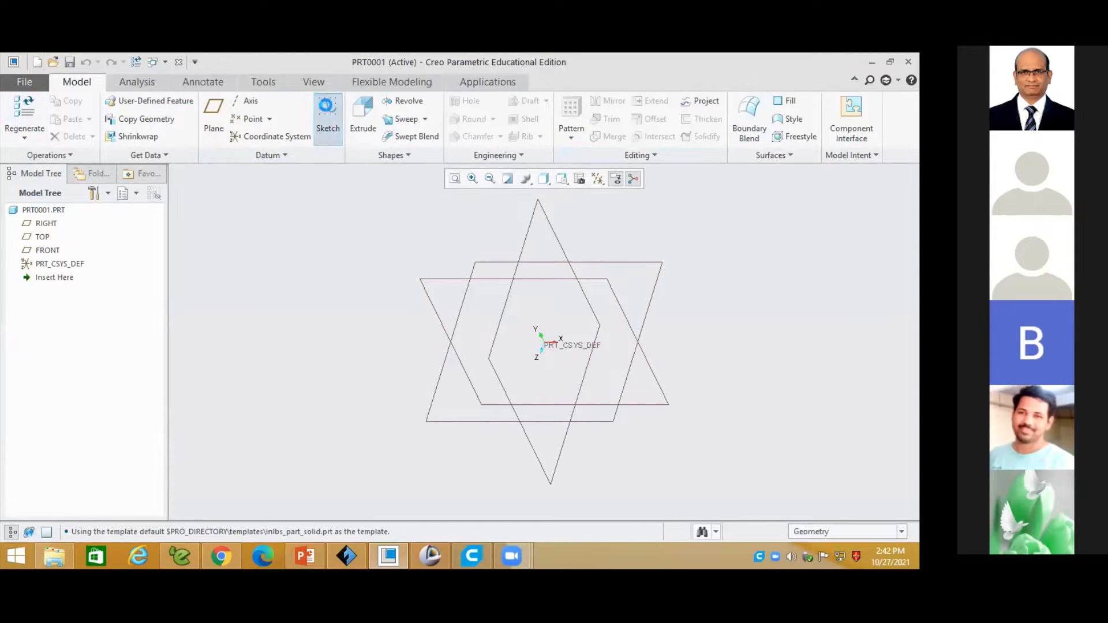
click(525, 243)
click(848, 368)
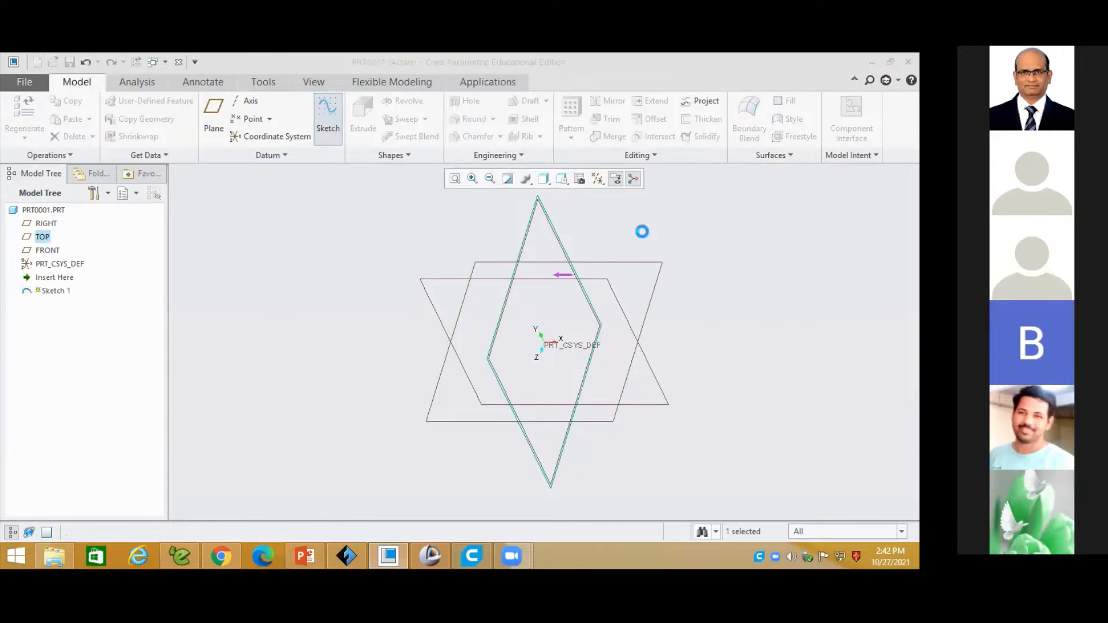
click(580, 179)
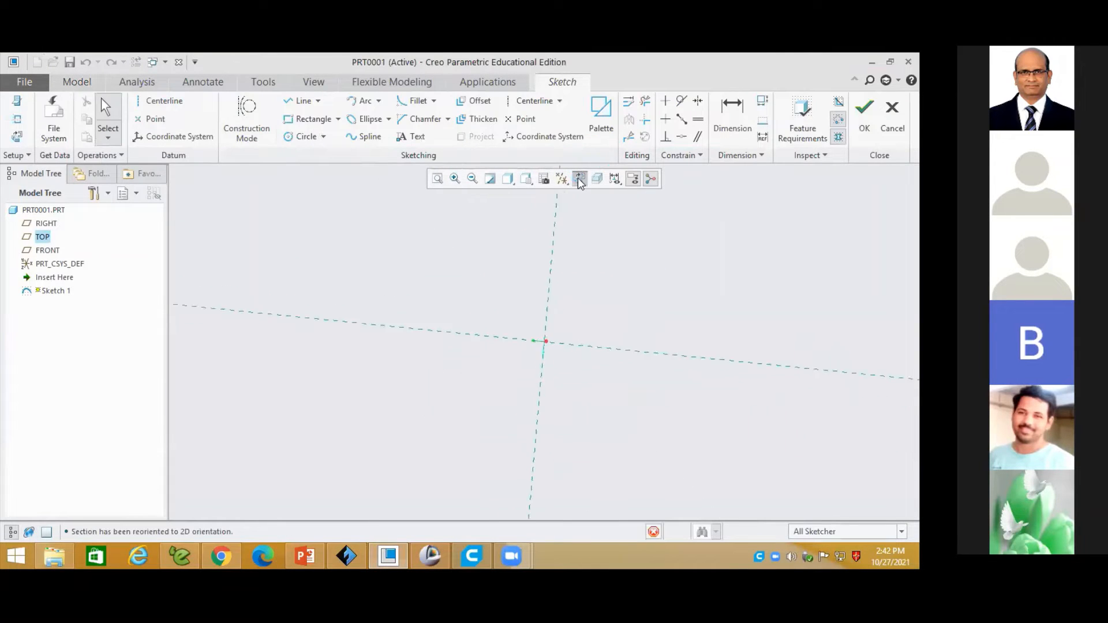
- Draw a vertical datum centerline through the origin of the sketch
click(166, 102)
click(544, 402)
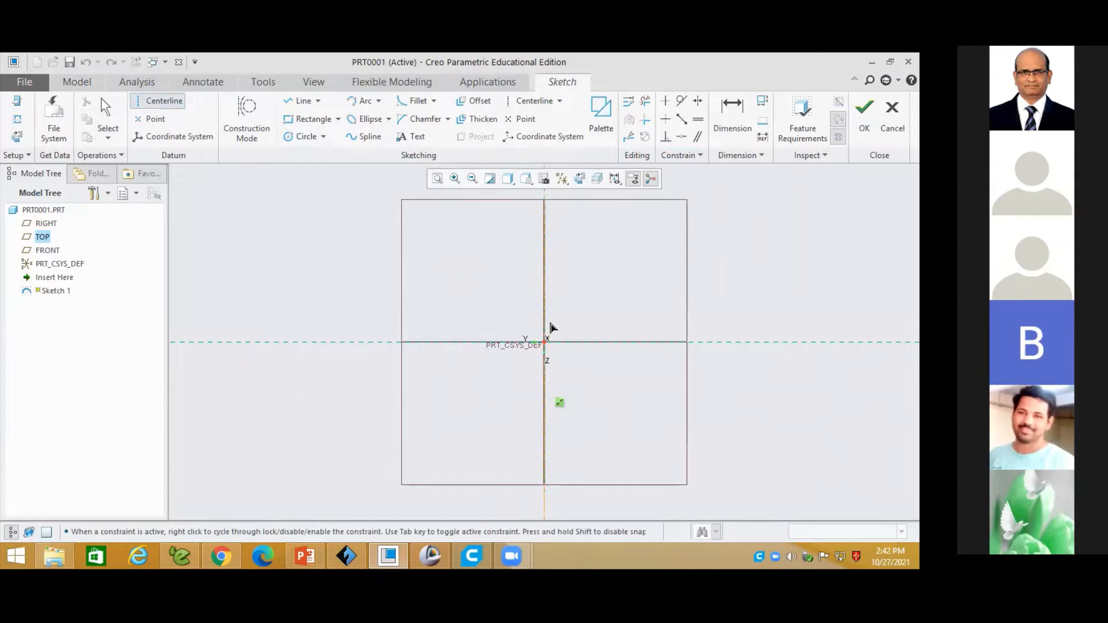
click(228, 116)
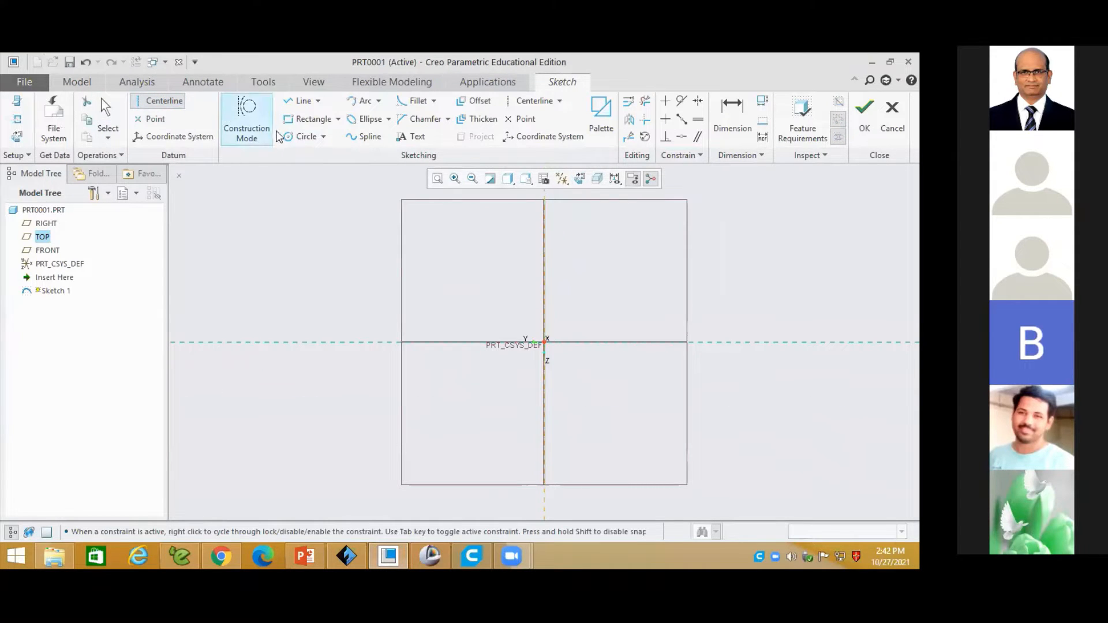
- Sketch a center-and-point circle about 282 in diameter, centered on the origin
click(324, 137)
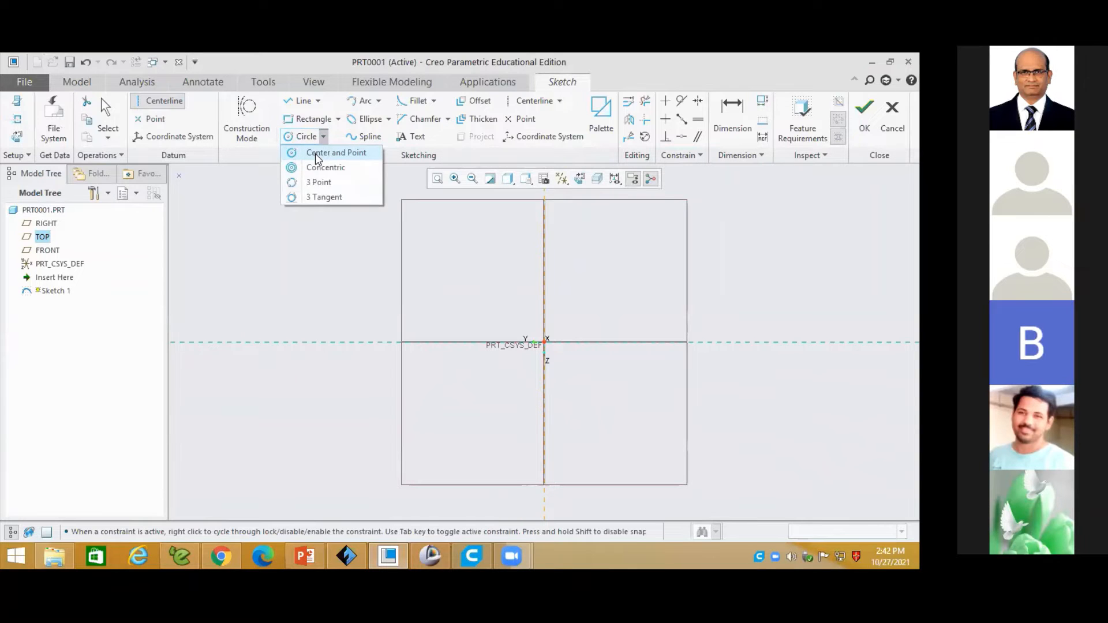
click(317, 153)
click(544, 342)
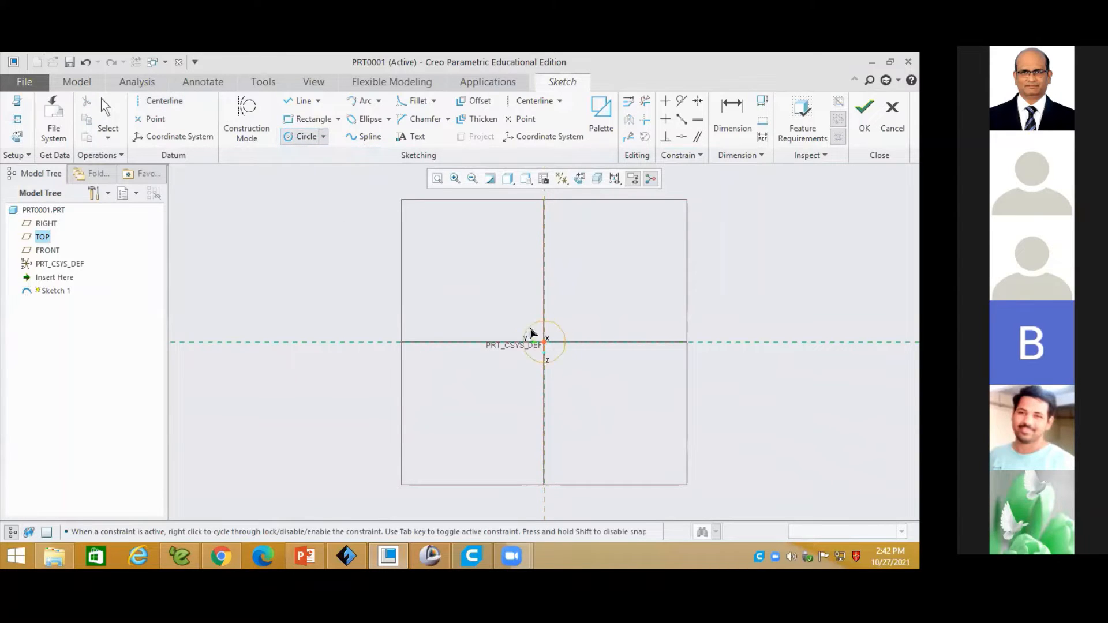
click(503, 280)
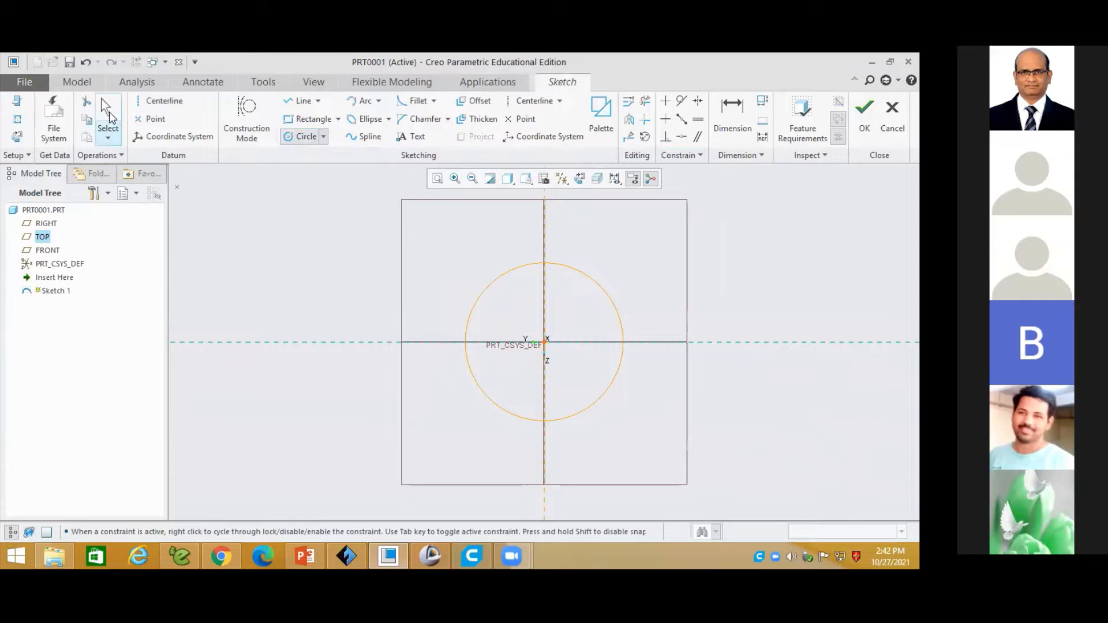
click(108, 116)
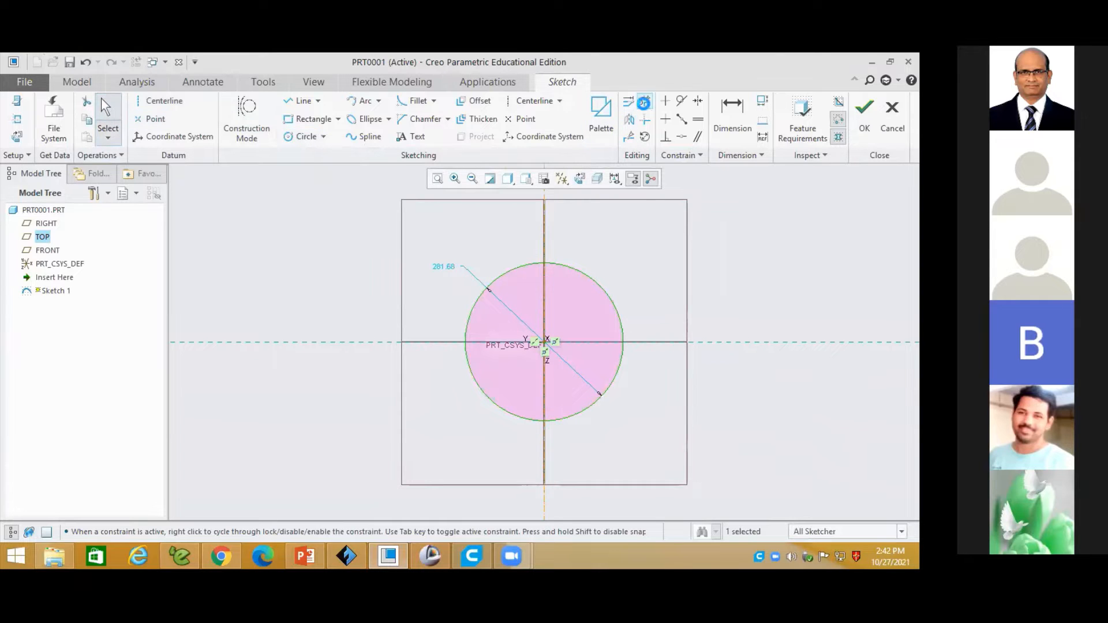
- Trim away the half of the circle on the left side of the vertical centerline
click(644, 102)
drag(509, 251, 485, 428)
click(106, 113)
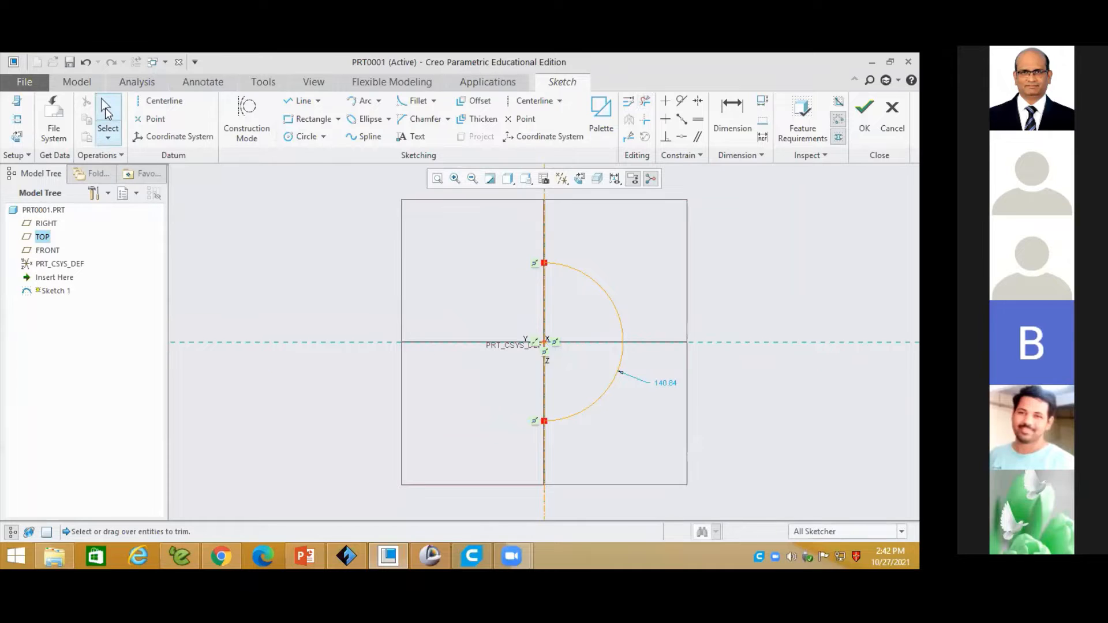
- Close the semicircle with a vertical line along the centerline joining the arc's two endpoints
click(318, 101)
click(314, 116)
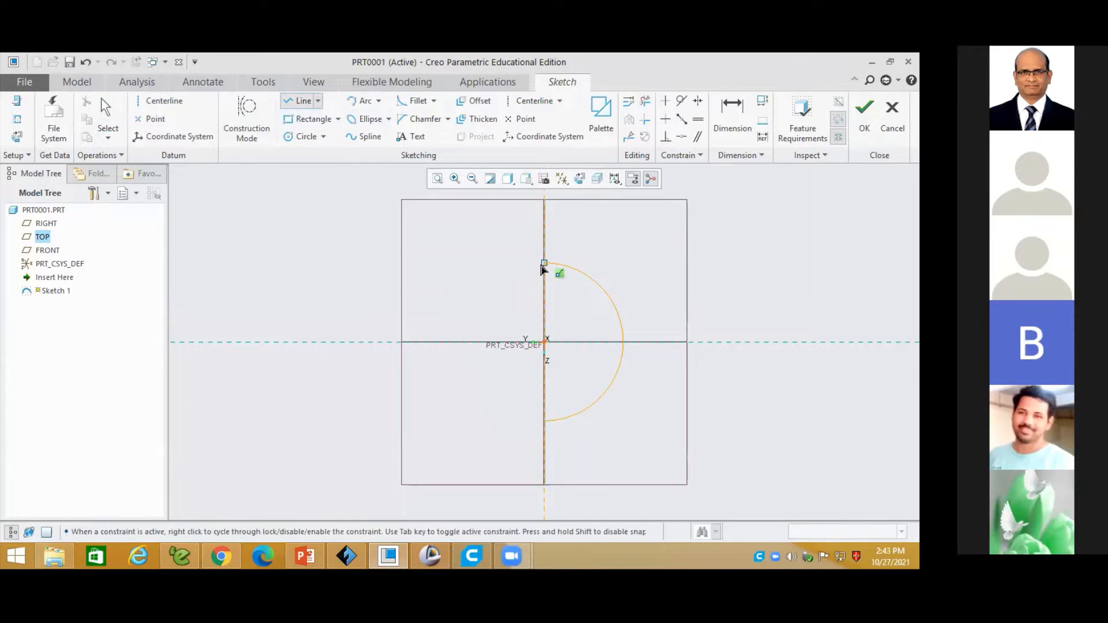
click(544, 264)
click(545, 421)
click(107, 113)
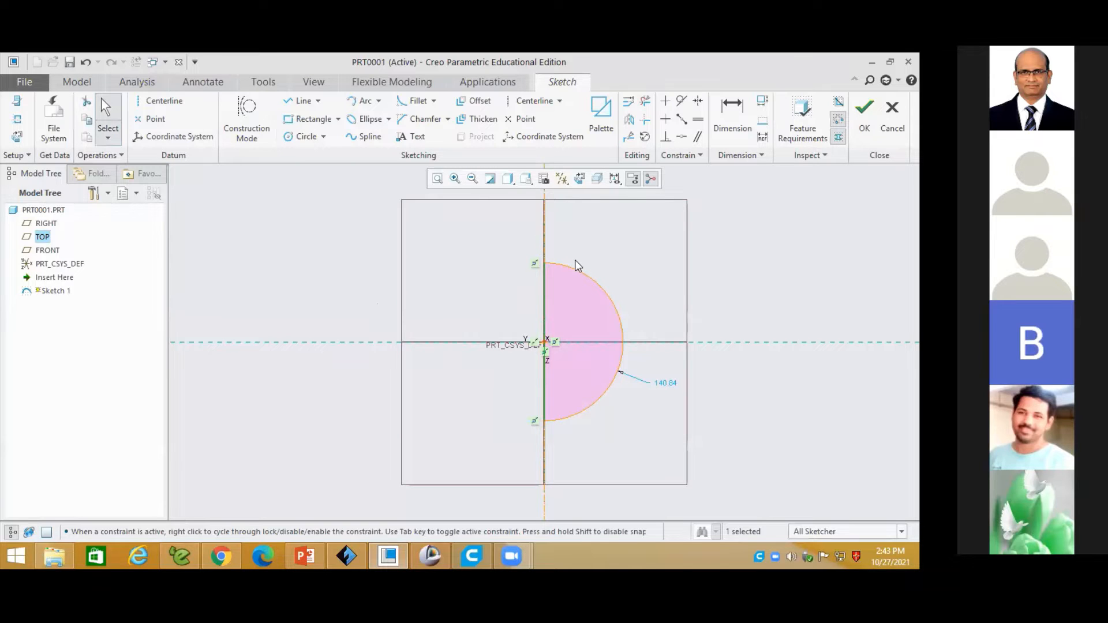
- Set the semicircular arc's radius to 100
double_click(664, 384)
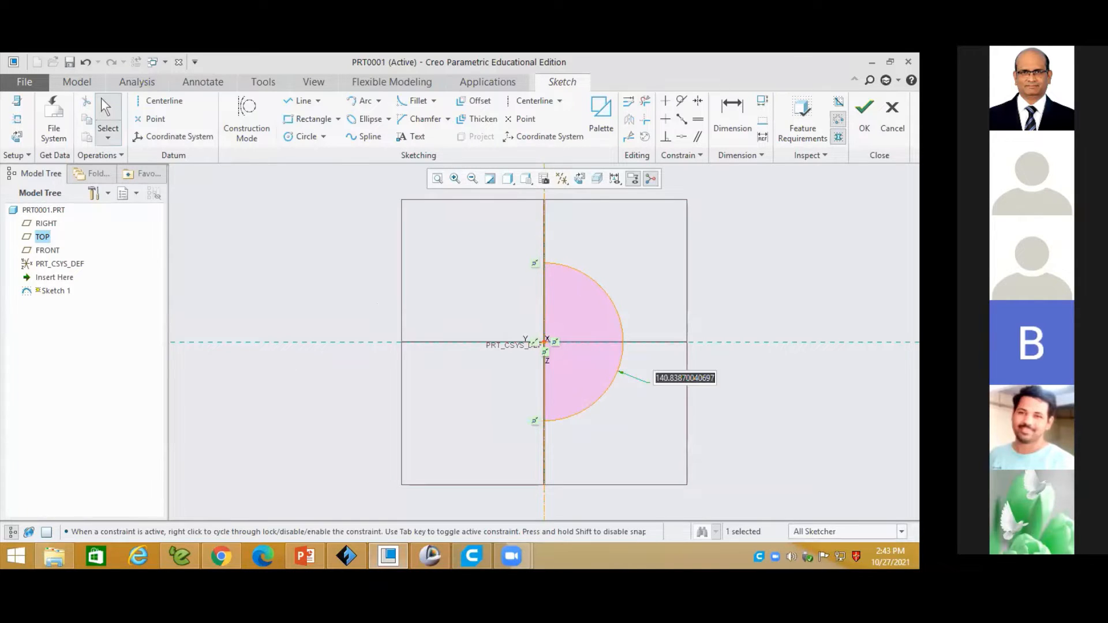
text(100)
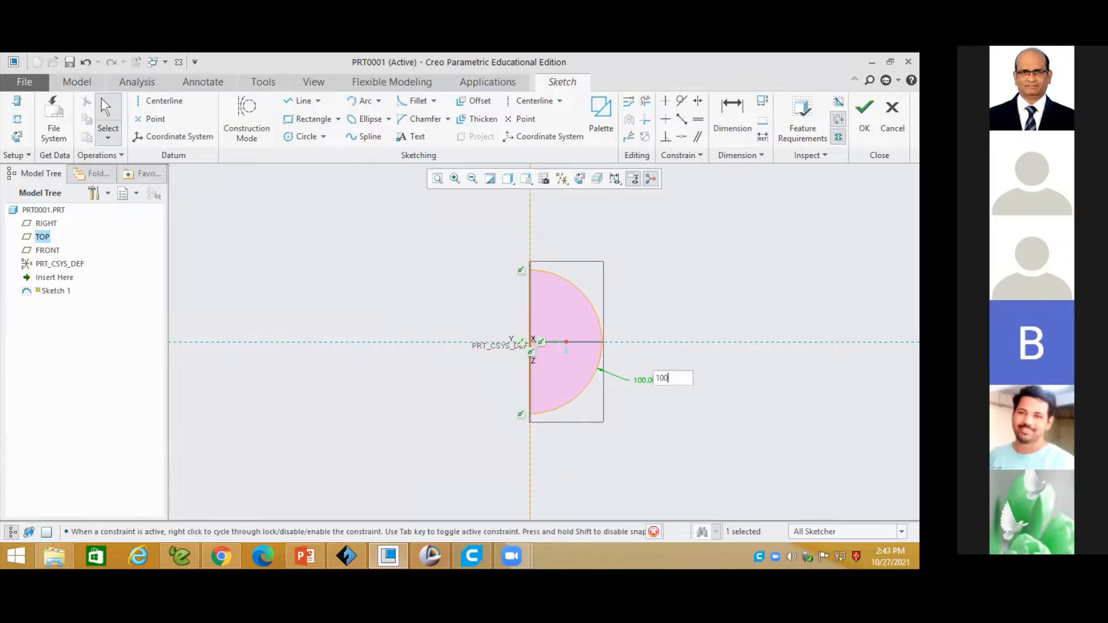
key(Return)
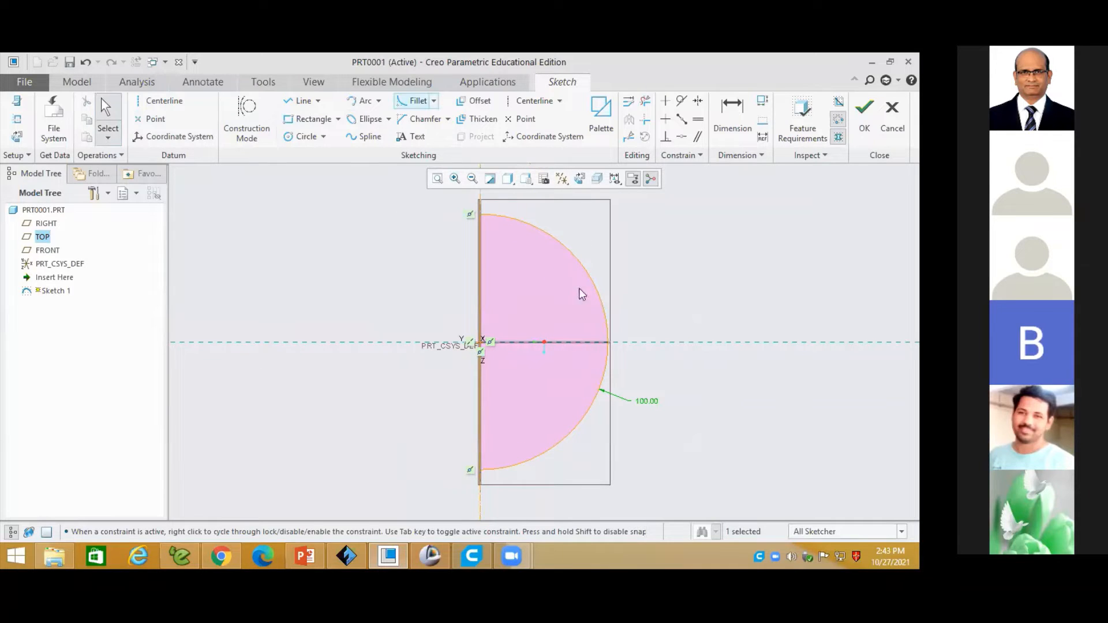
click(493, 224)
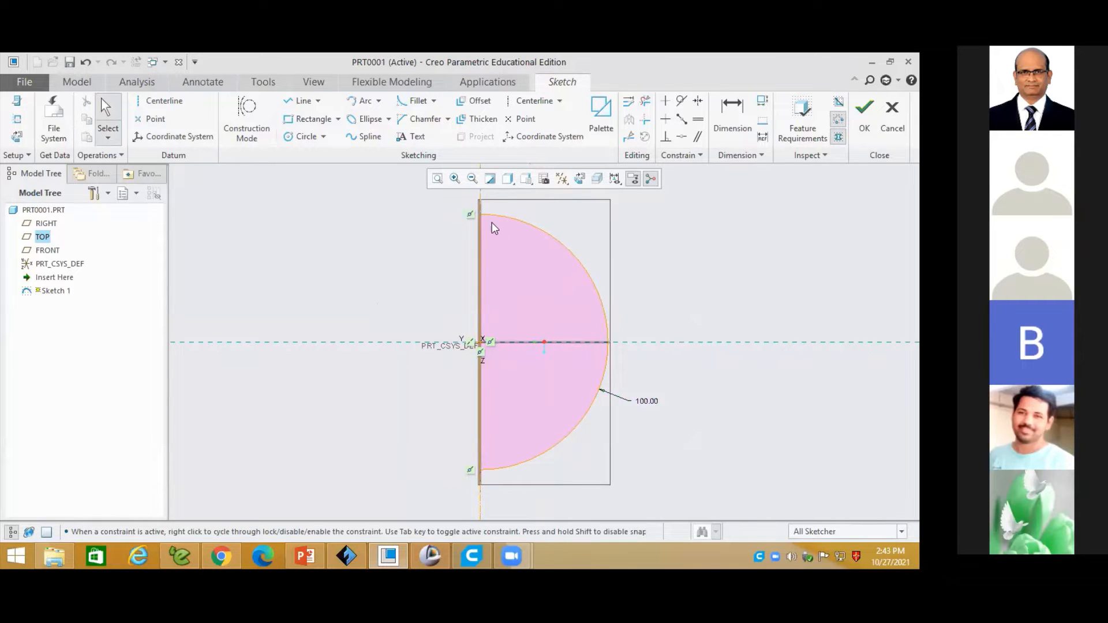
- Finish the sketch and revolve the semicircle 360 degrees about its centerline into a solid sphere
click(865, 120)
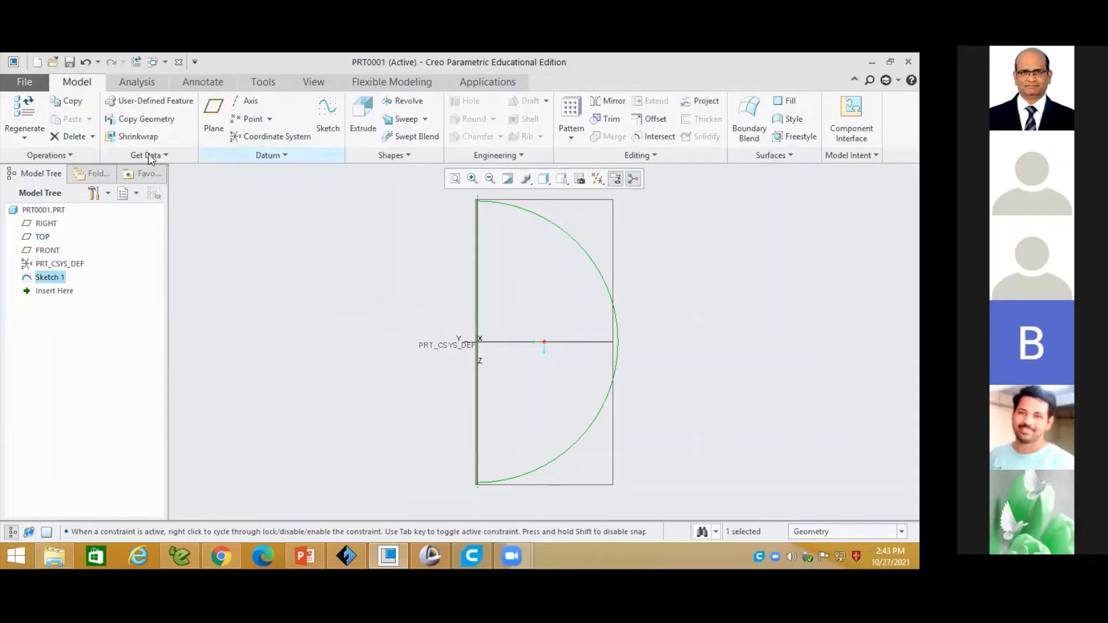
click(404, 102)
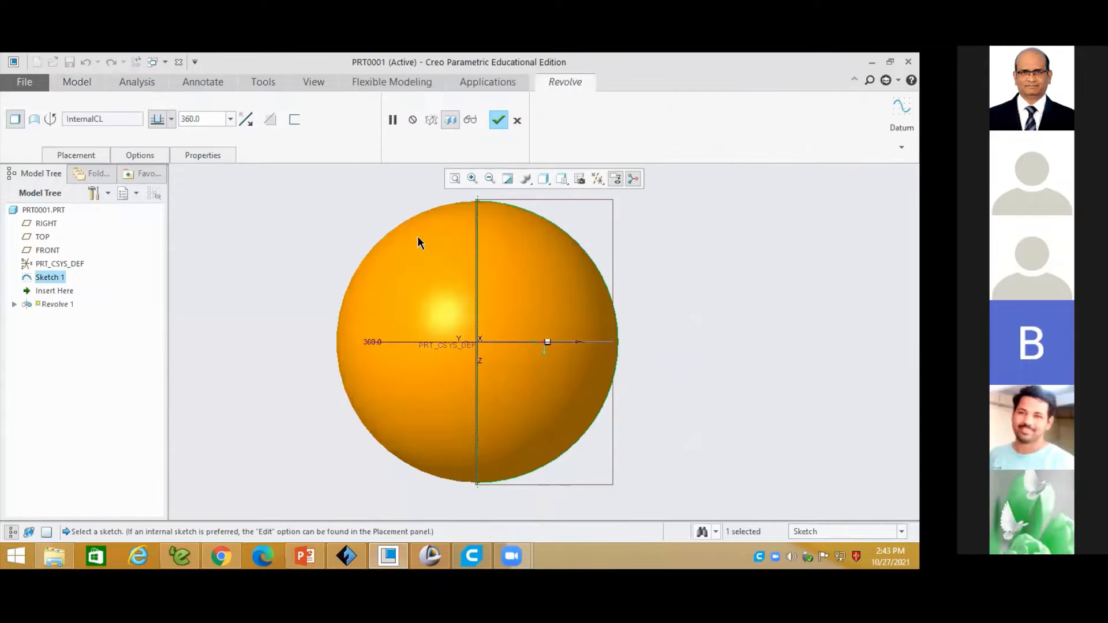
click(499, 122)
mouse_move(468, 260)
mouse_down()
mouse_move(526, 310)
mouse_move(558, 313)
mouse_move(566, 292)
mouse_up()
click(509, 345)
middle_drag(509, 345, 477, 304)
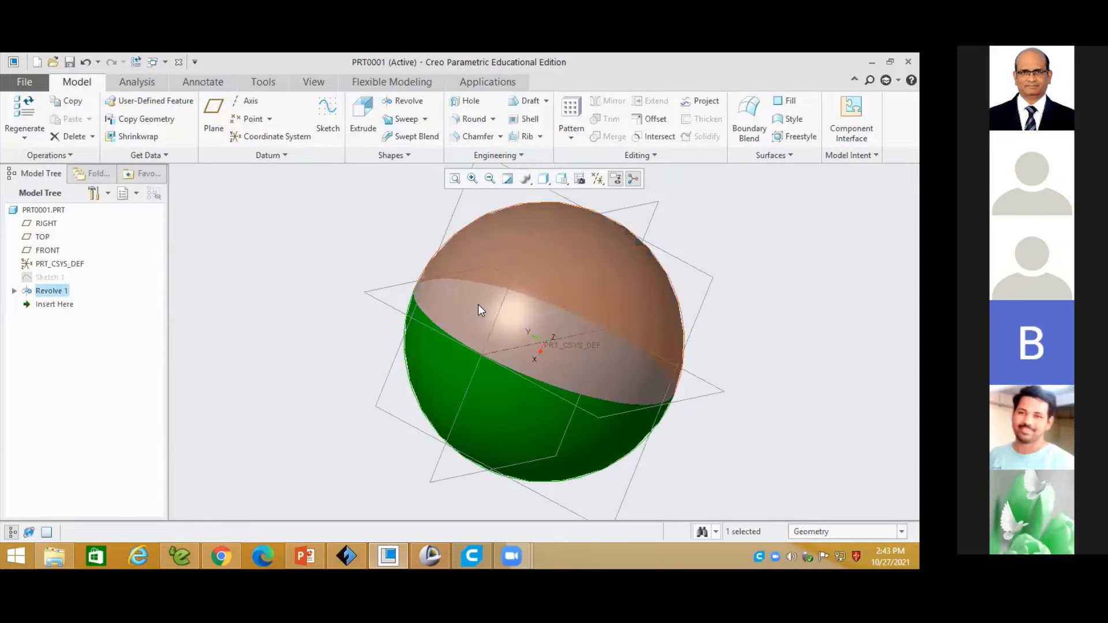
click(739, 304)
drag(546, 309, 634, 356)
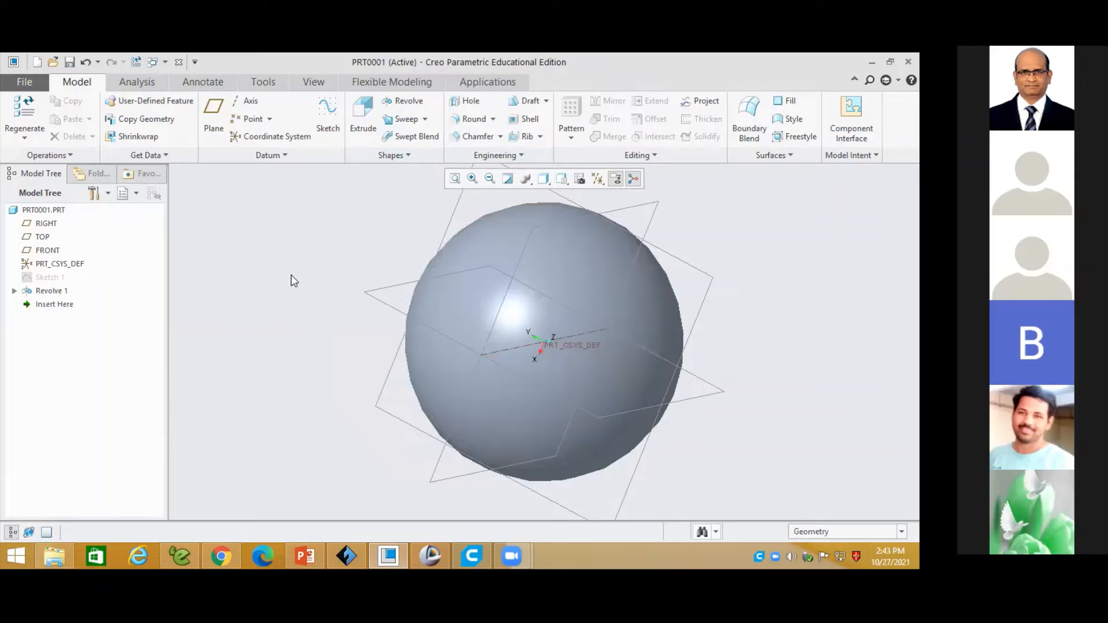
click(24, 81)
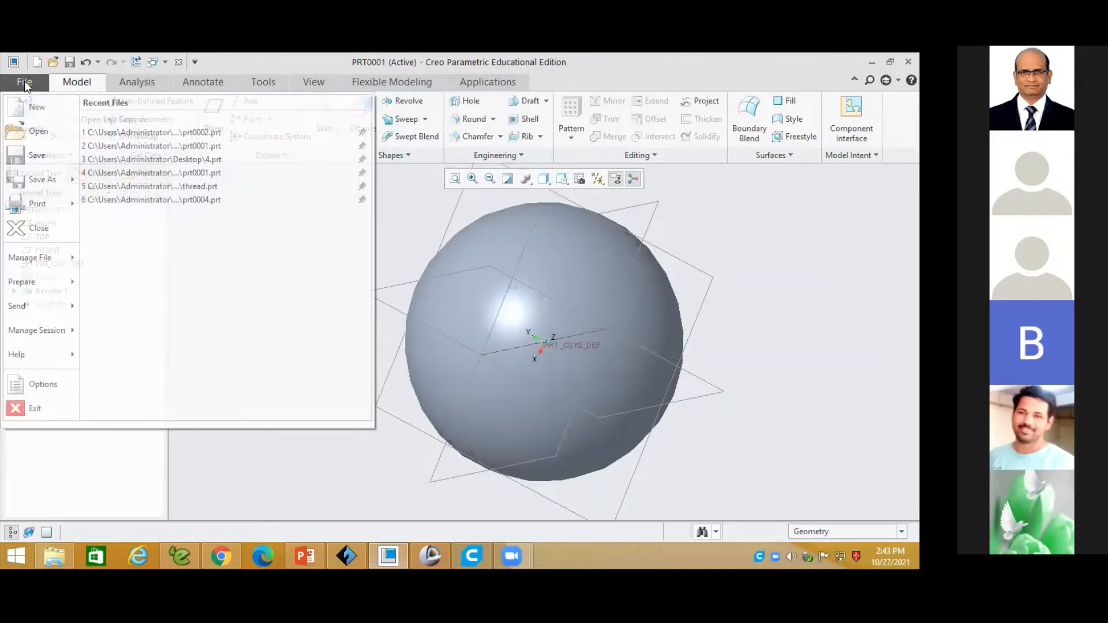
click(36, 178)
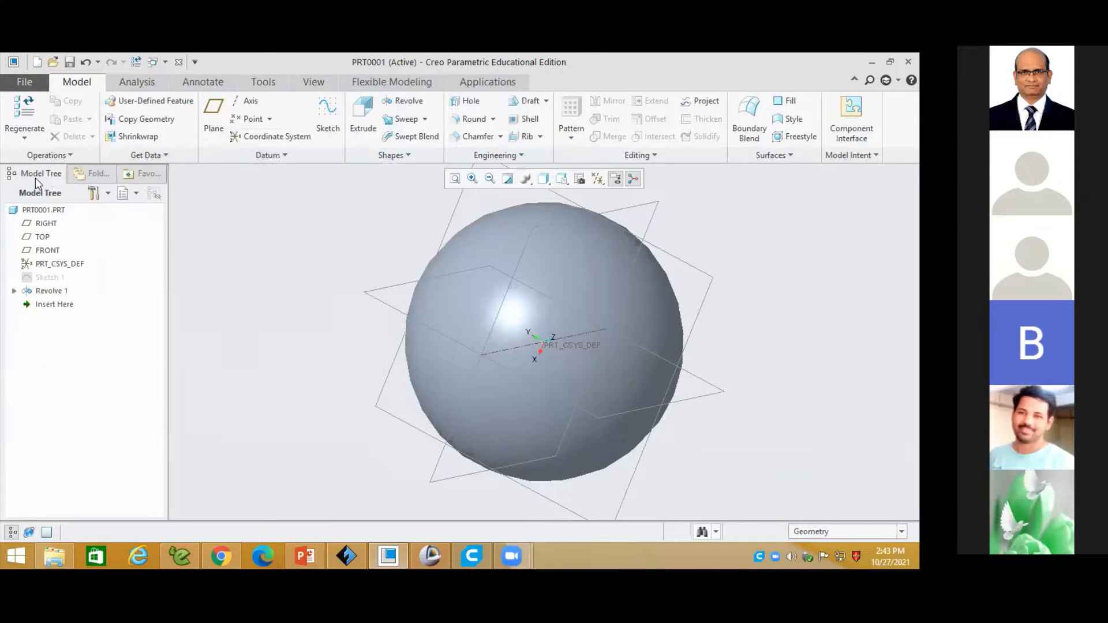
click(693, 140)
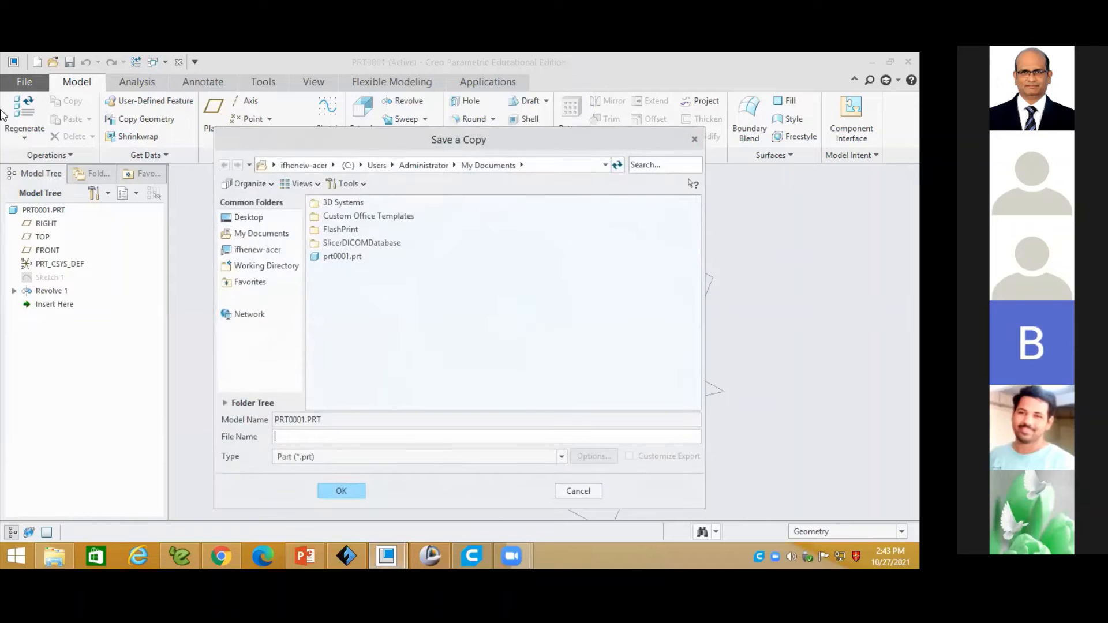
- Save the sphere part PRT0001.PRT to the Desktop folder
click(20, 81)
click(33, 162)
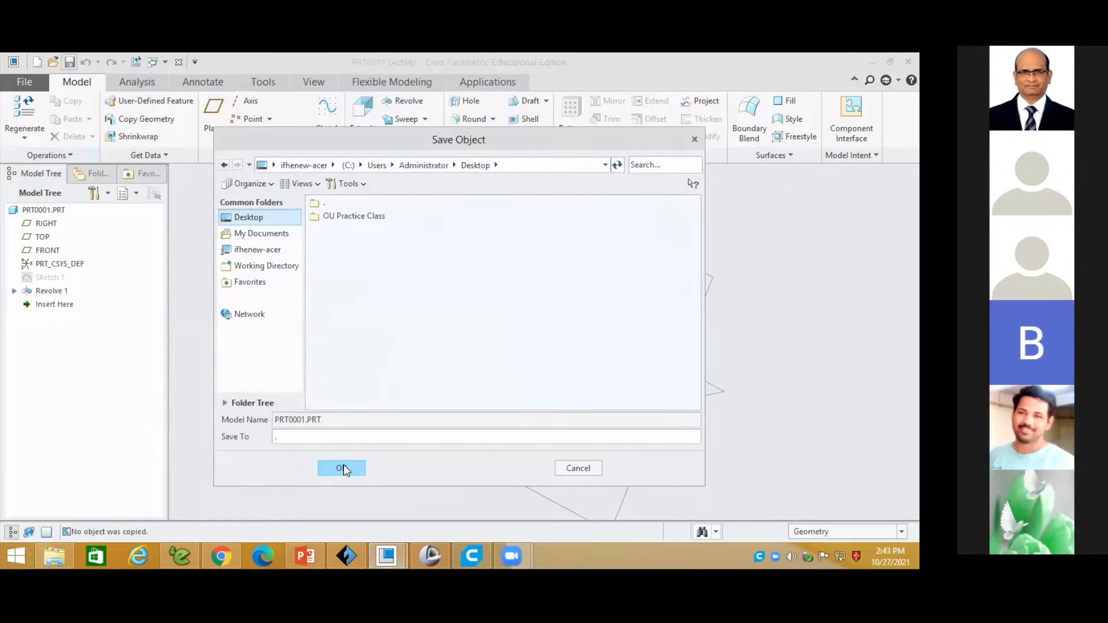
click(341, 467)
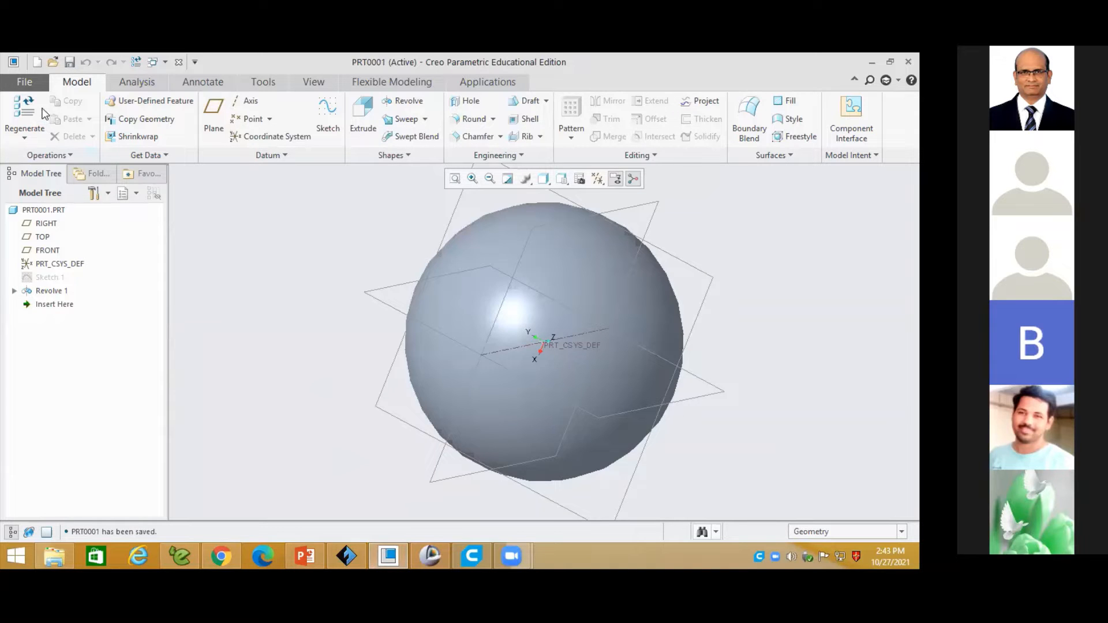
- Start saving a copy of the sphere part and examine the full list of available export file formats
click(23, 81)
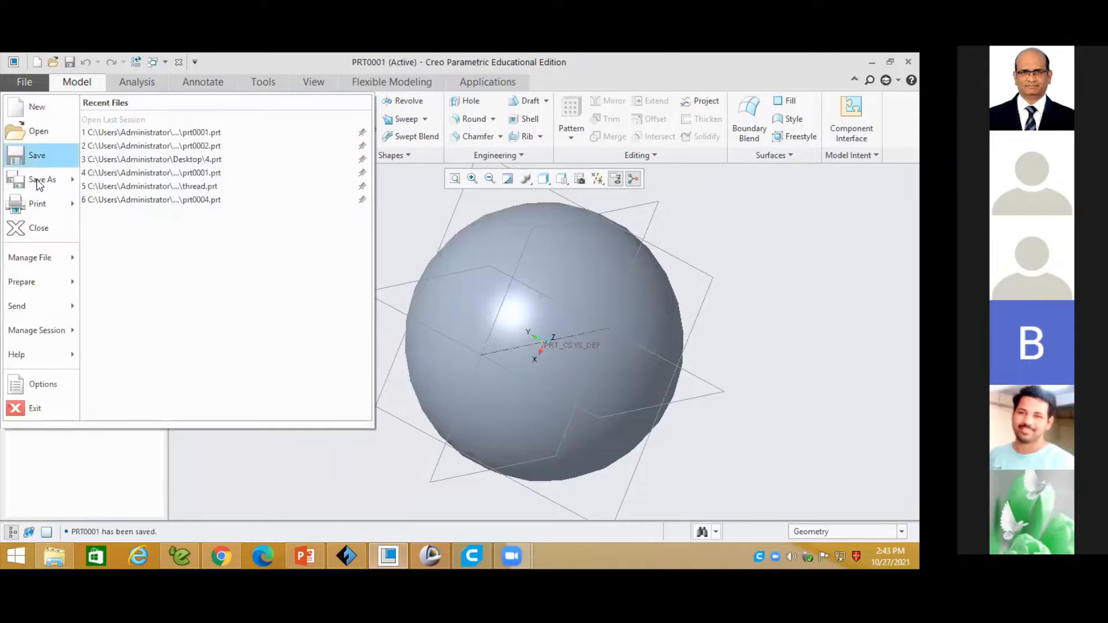
click(36, 179)
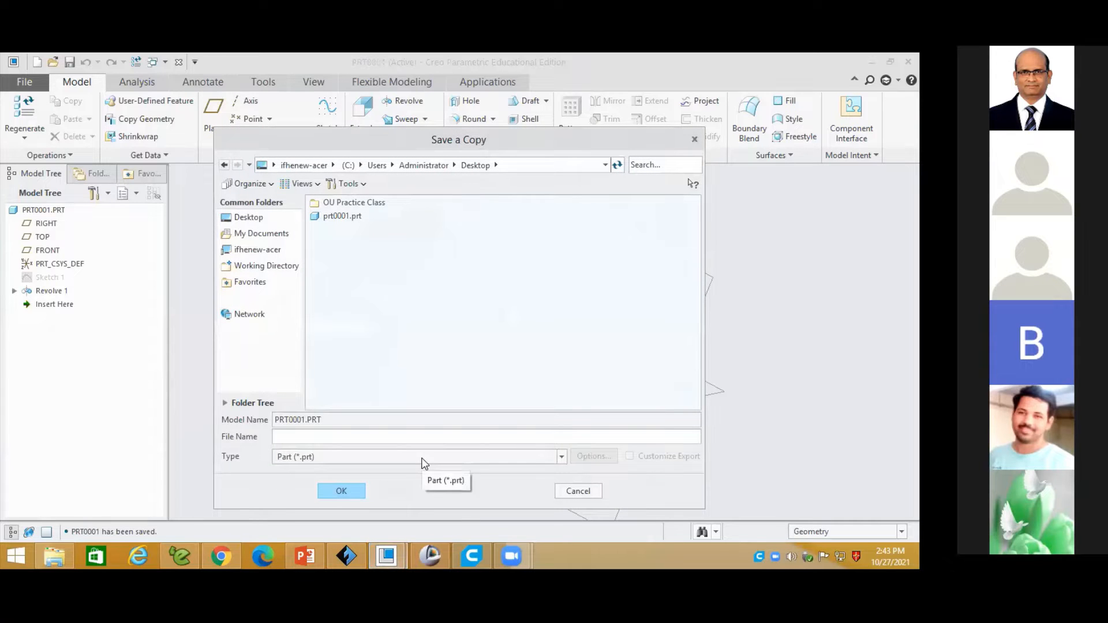
click(424, 457)
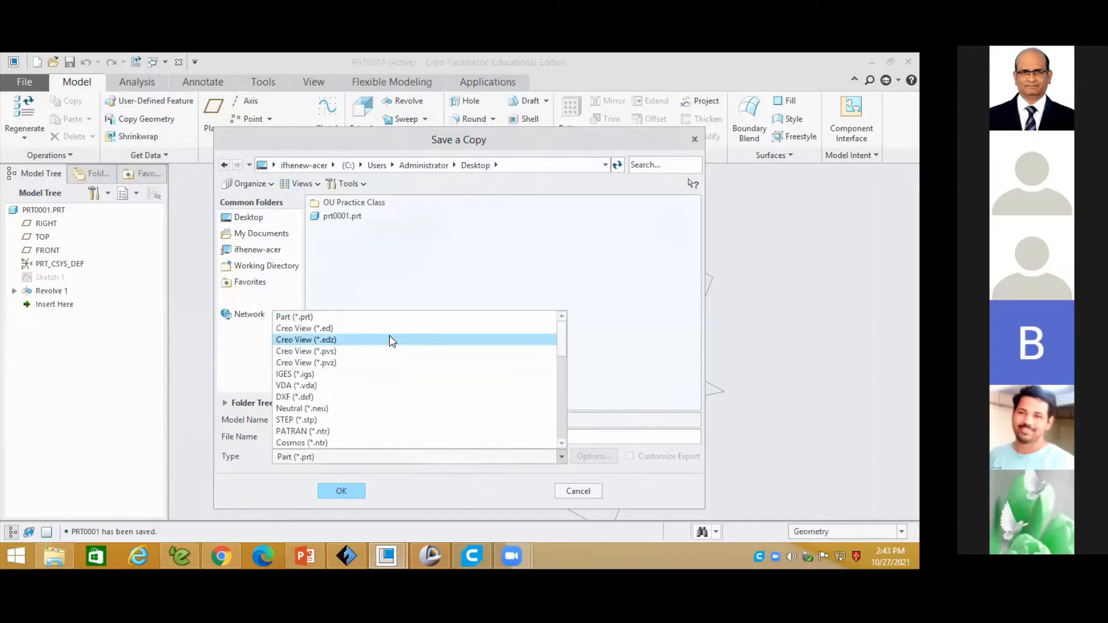
scroll(398, 352, down, 1)
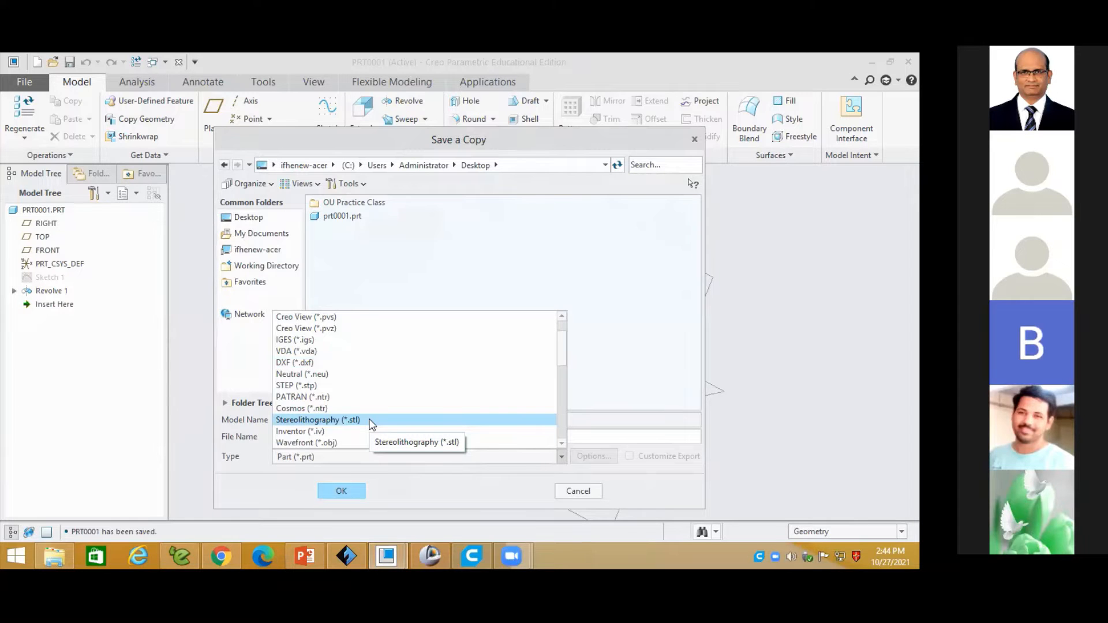
scroll(370, 423, down, 1)
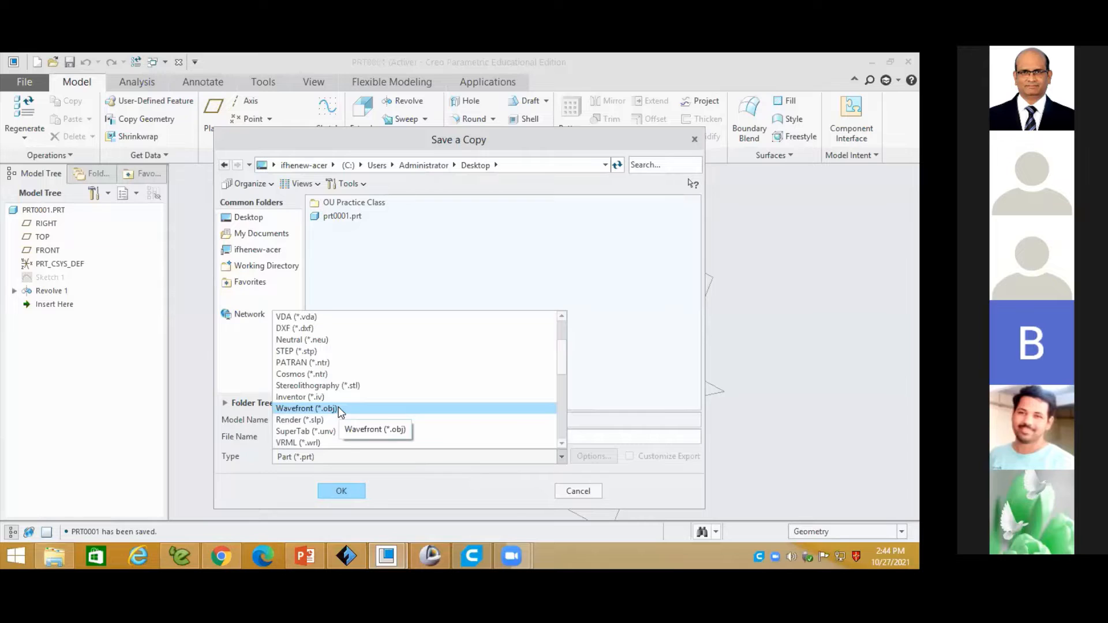
scroll(340, 411, down, 1)
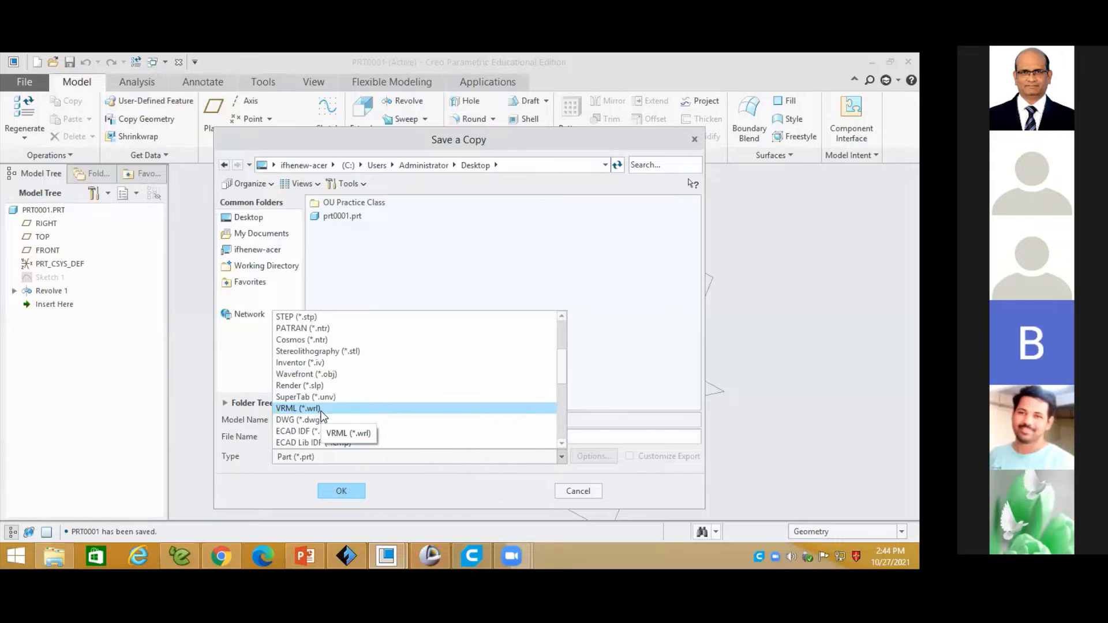
scroll(345, 409, down, 1)
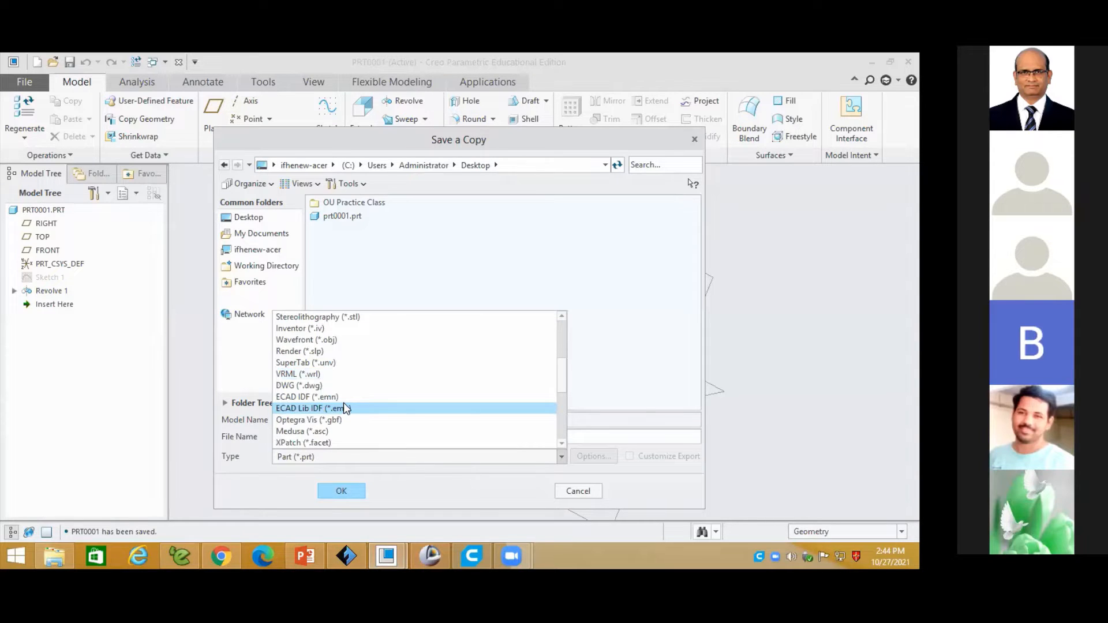
scroll(341, 404, down, 1)
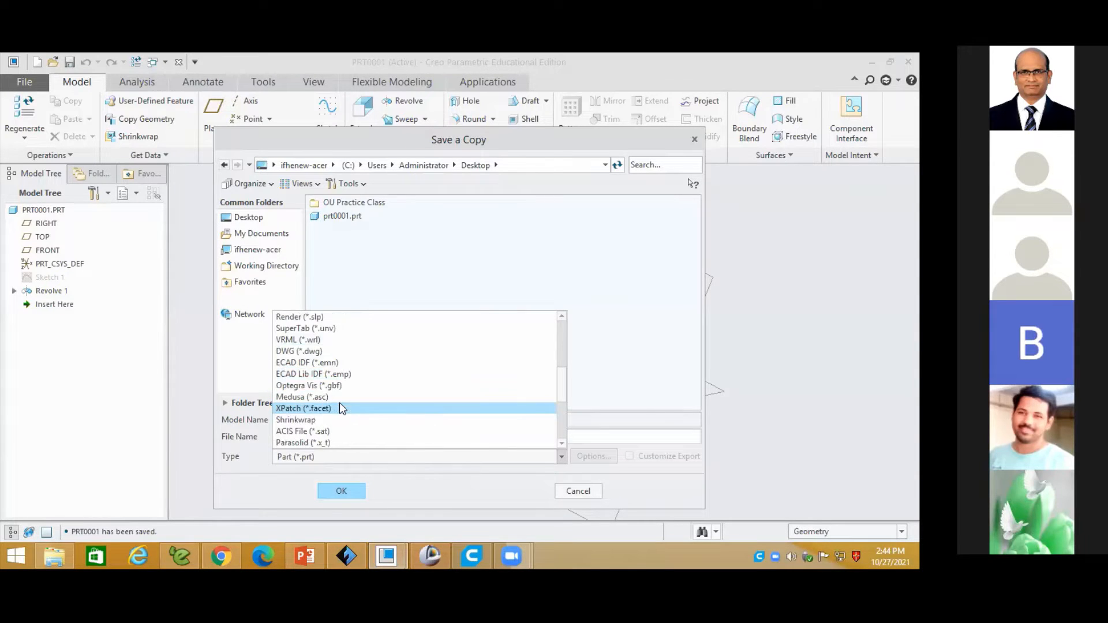
scroll(341, 407, down, 1)
scroll(340, 407, down, 1)
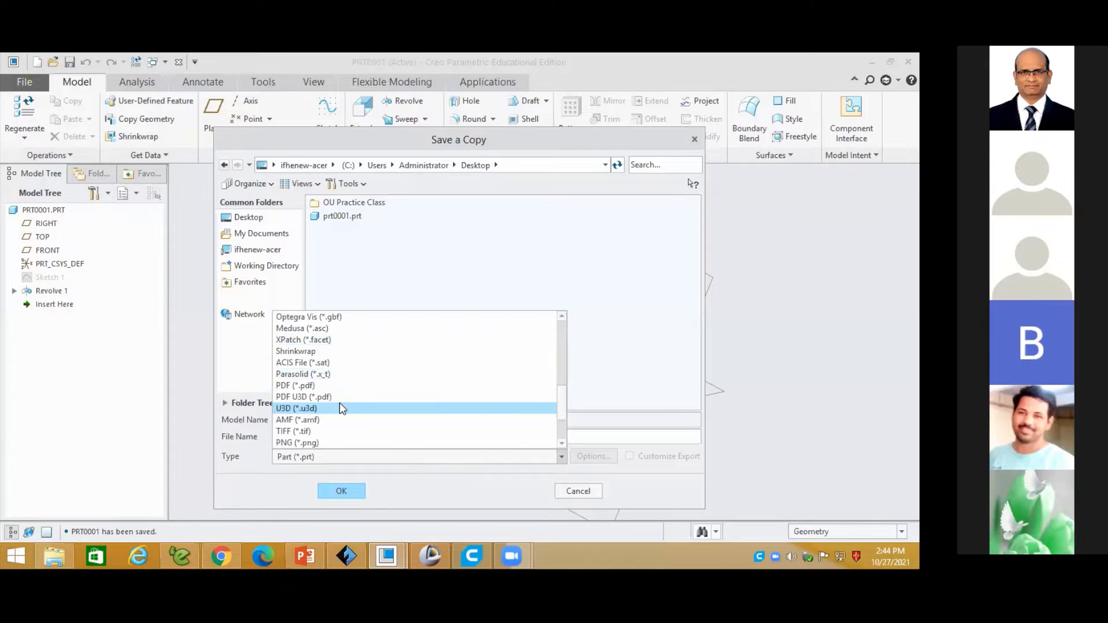
scroll(326, 385, down, 1)
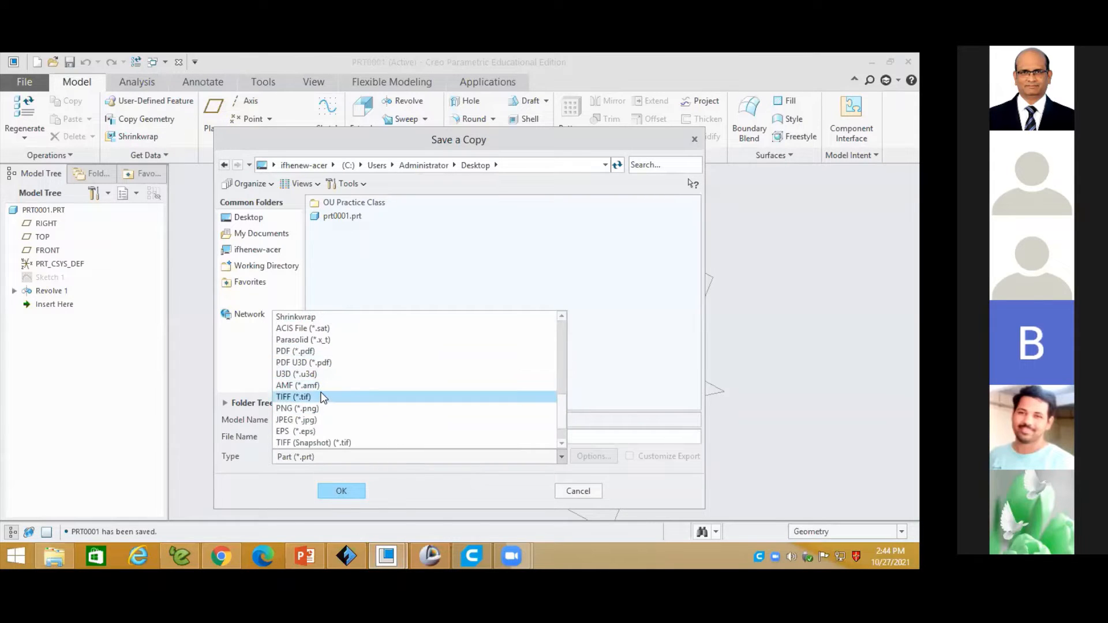
scroll(321, 398, down, 1)
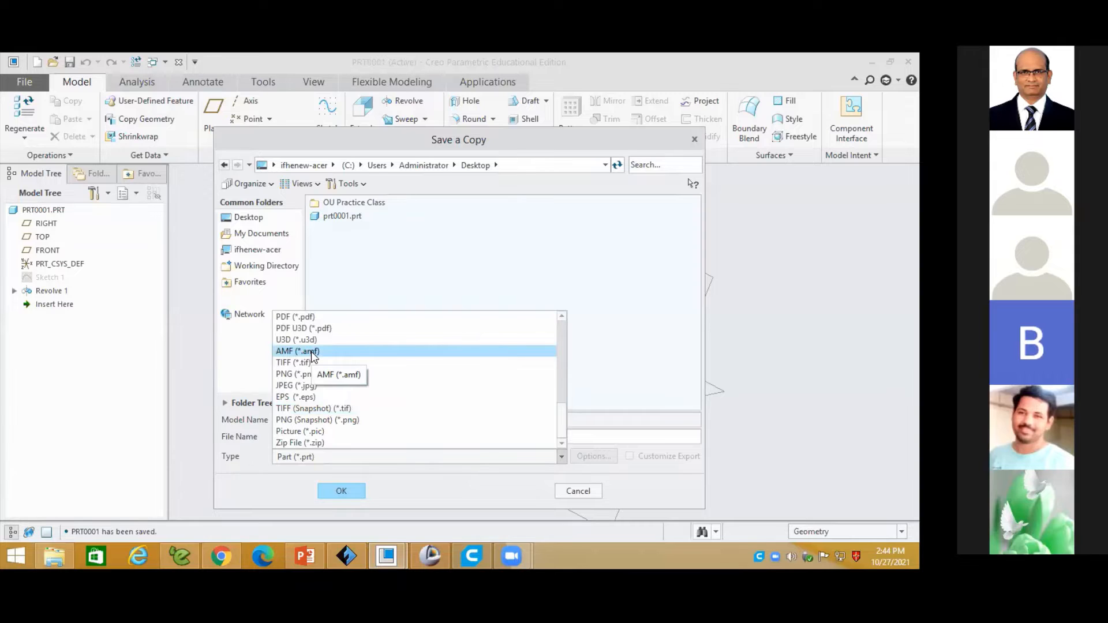
scroll(312, 355, up, 6)
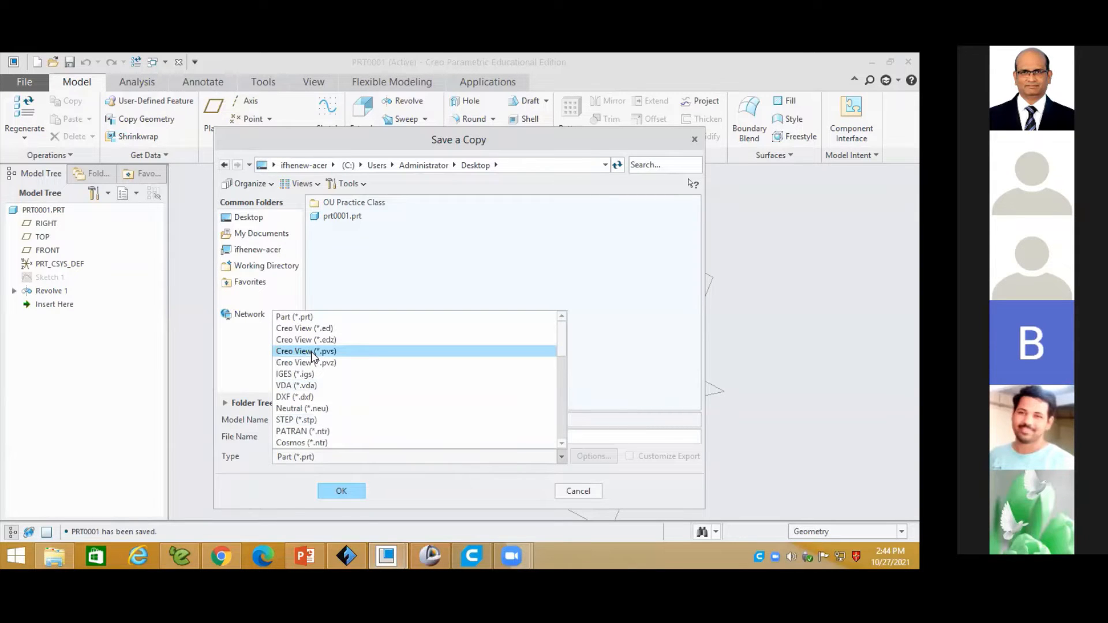
- Export the sphere as a Stereolithography (*.stl) file named prt0001 to the Desktop folder with default settings
scroll(352, 364, down, 1)
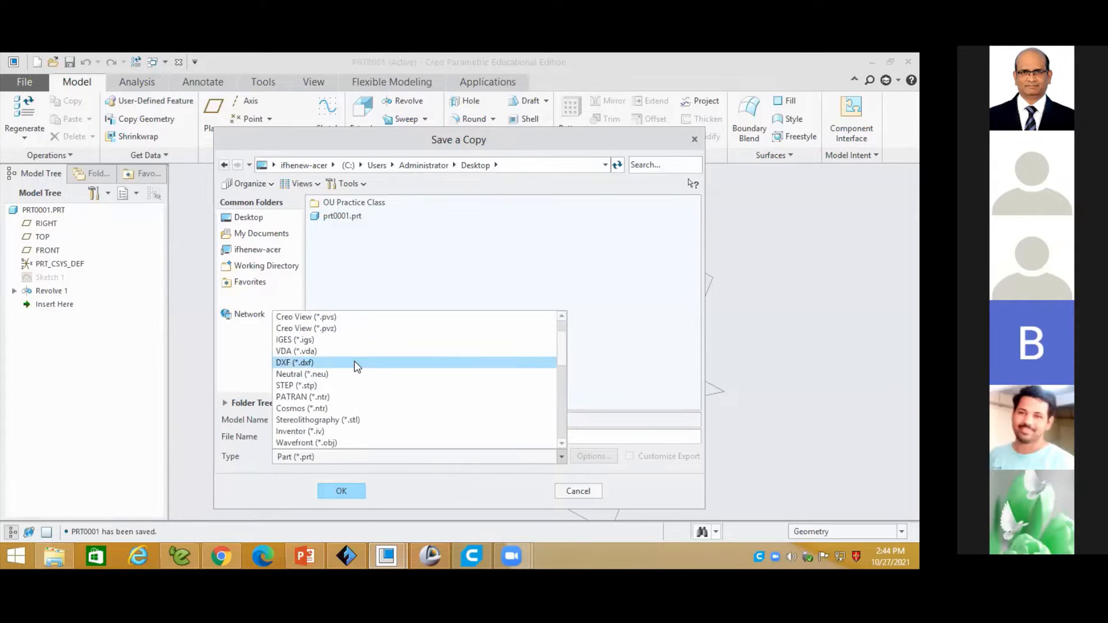
click(344, 420)
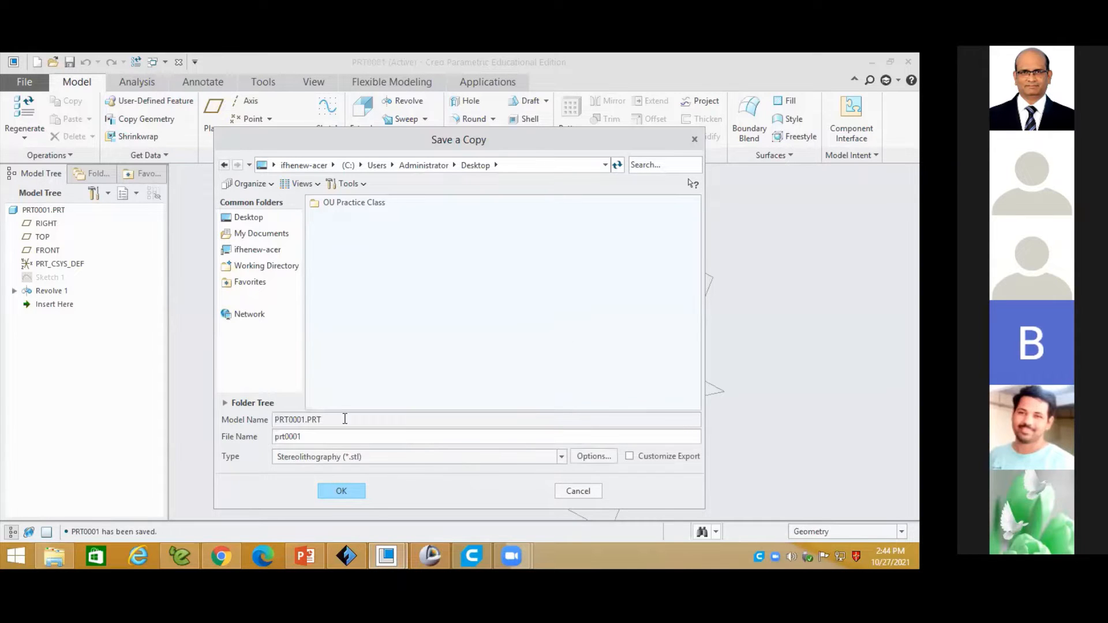
click(326, 488)
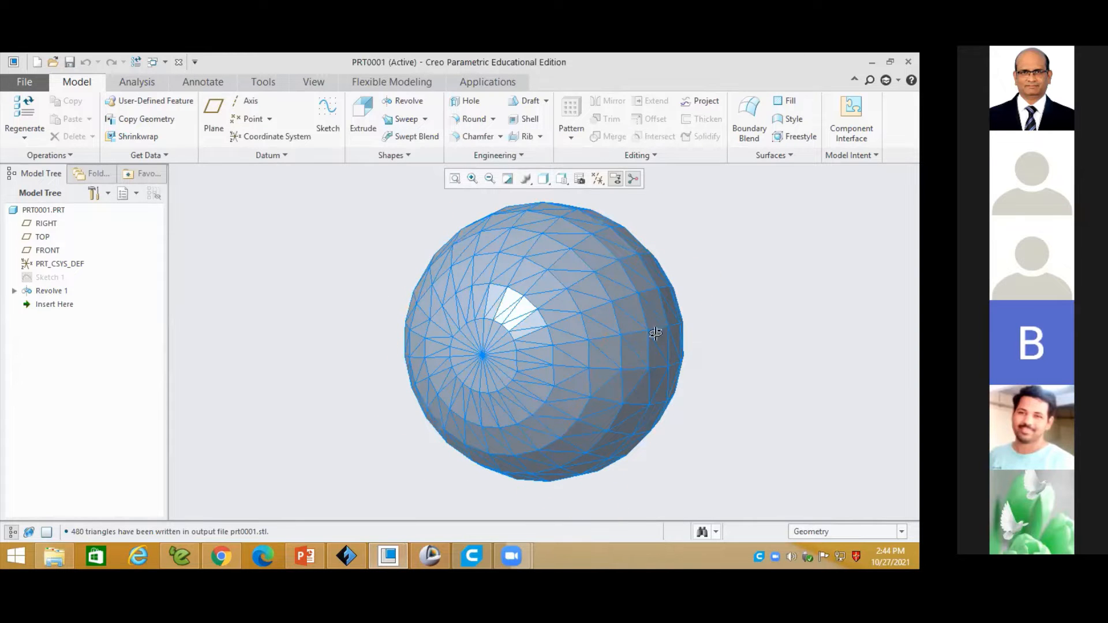
- Inspect the triangle facets of the exported STL mesh on the sphere from several angles and closer up
mouse_move(655, 333)
middle_down()
mouse_move(630, 416)
mouse_move(632, 399)
mouse_move(623, 410)
mouse_move(589, 371)
mouse_move(404, 266)
mouse_move(493, 242)
mouse_move(459, 223)
mouse_move(334, 254)
mouse_move(576, 317)
mouse_move(543, 231)
mouse_move(548, 217)
middle_up()
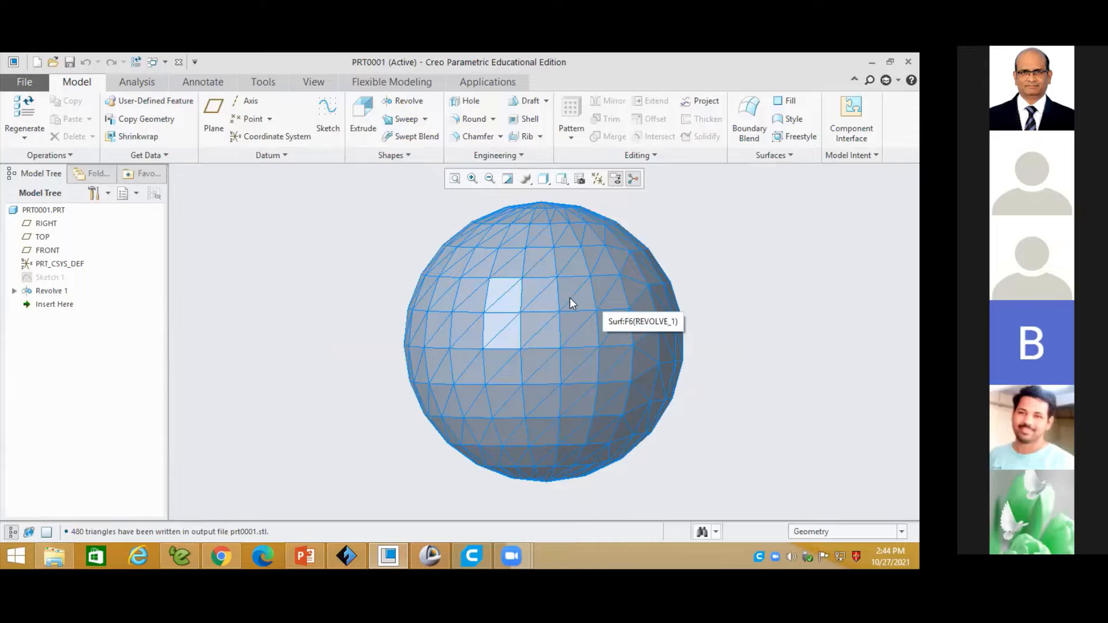
mouse_move(569, 302)
middle_down()
mouse_move(606, 301)
mouse_move(462, 282)
middle_up()
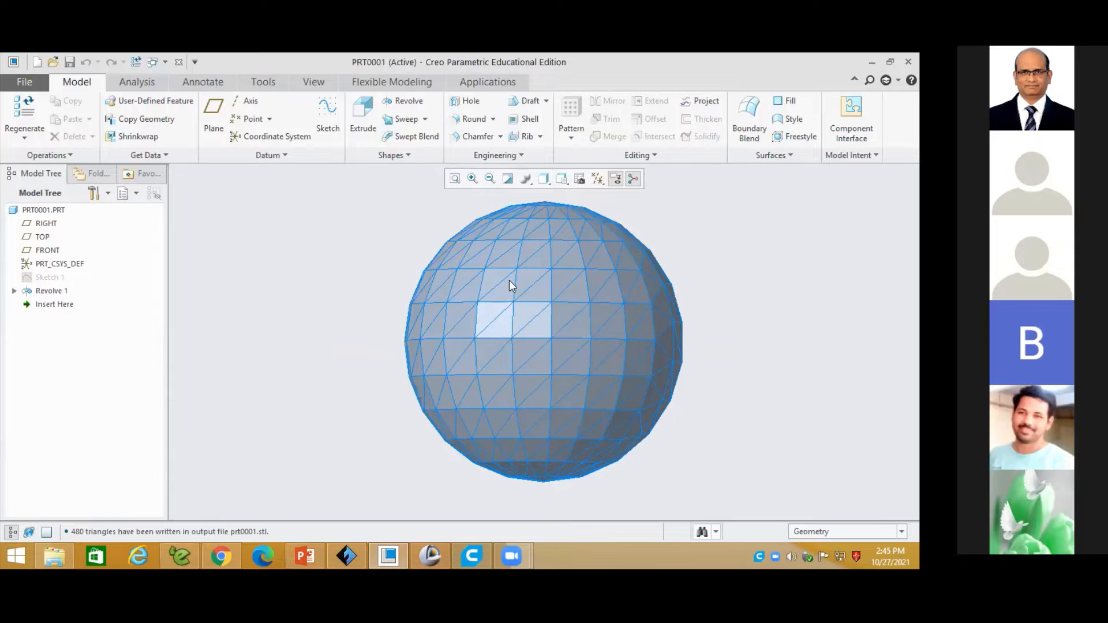
scroll(508, 289, up, 2)
scroll(502, 294, down, 2)
scroll(467, 206, down, 2)
mouse_move(467, 206)
middle_down()
mouse_move(469, 216)
mouse_move(436, 230)
mouse_move(391, 345)
mouse_move(416, 275)
middle_up()
middle_drag(393, 324, 508, 360)
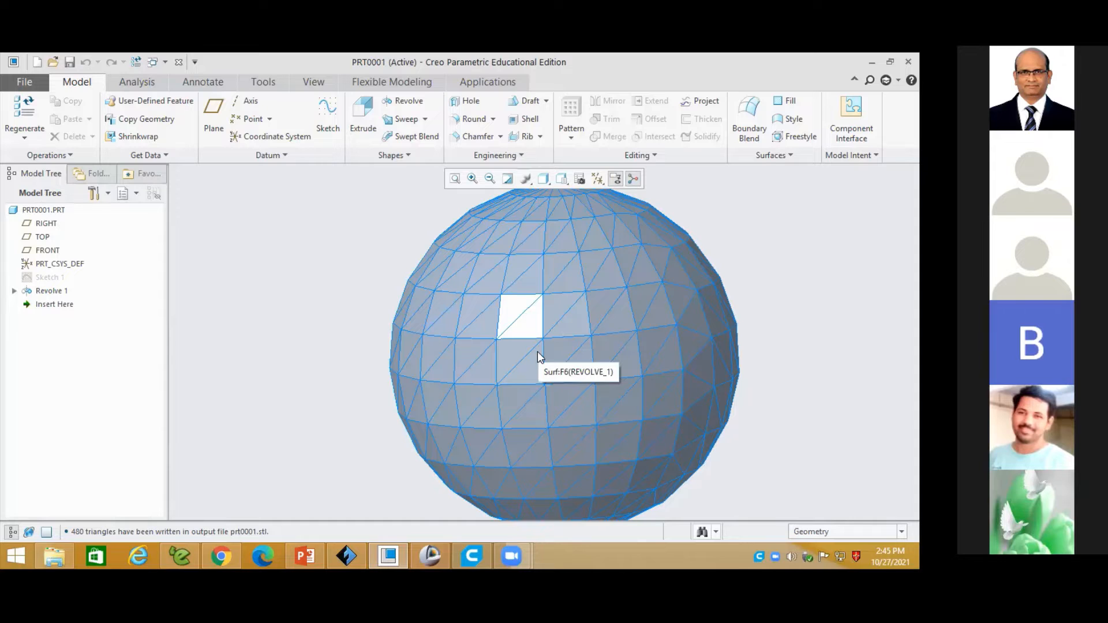
- Start a new Stereolithography (*.stl) export of the part with Customize Export enabled, overwriting the existing prt0001.stl
click(28, 83)
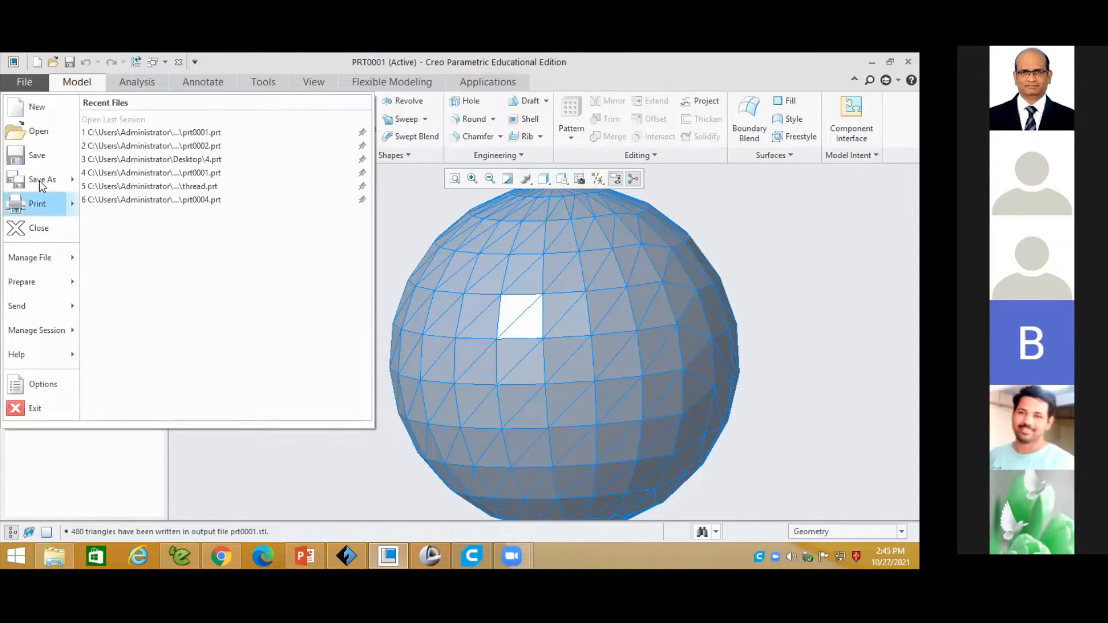
click(39, 181)
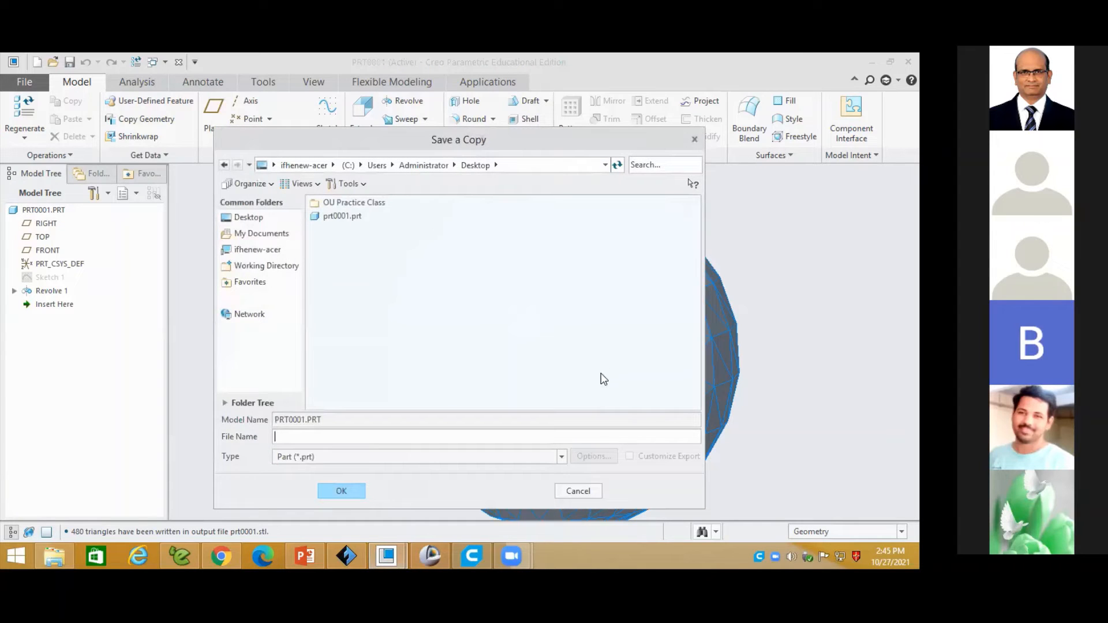
click(487, 463)
scroll(370, 395, down, 2)
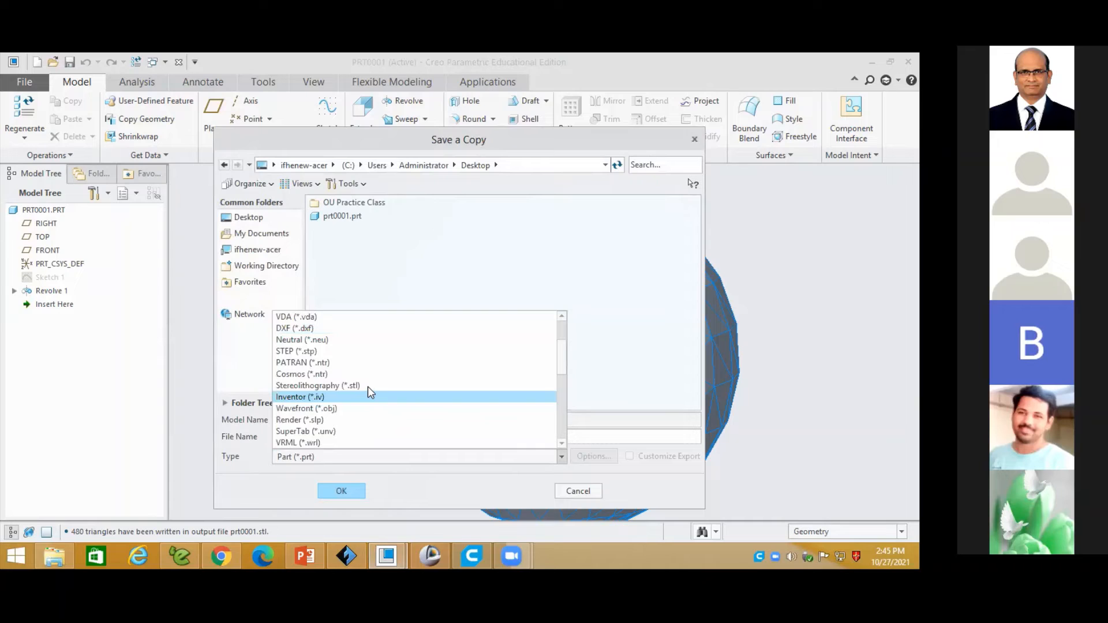
click(631, 461)
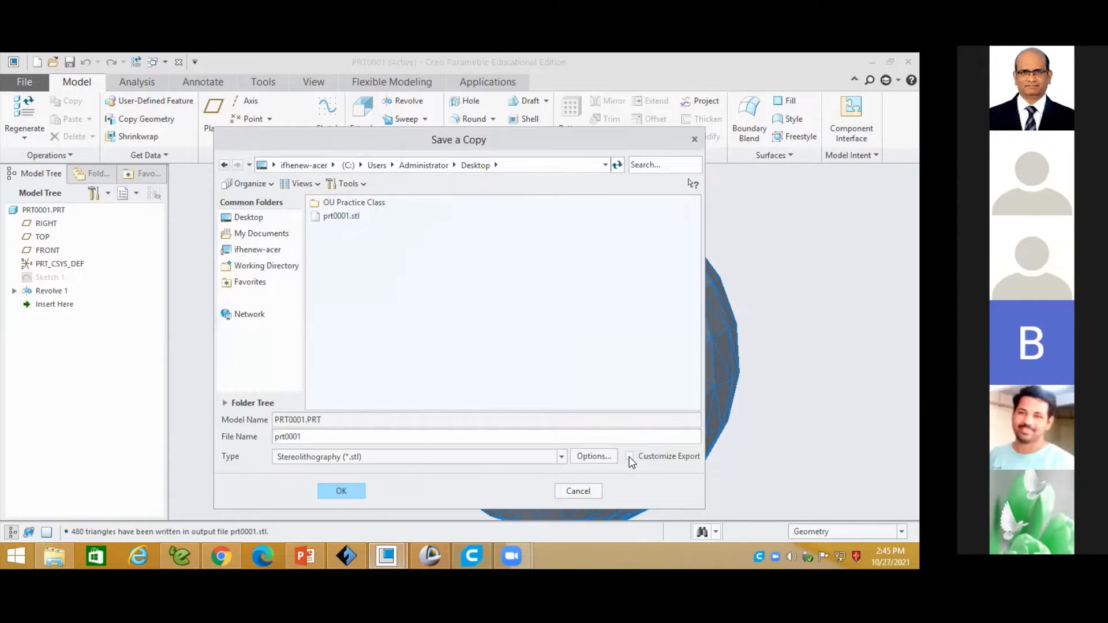
click(630, 457)
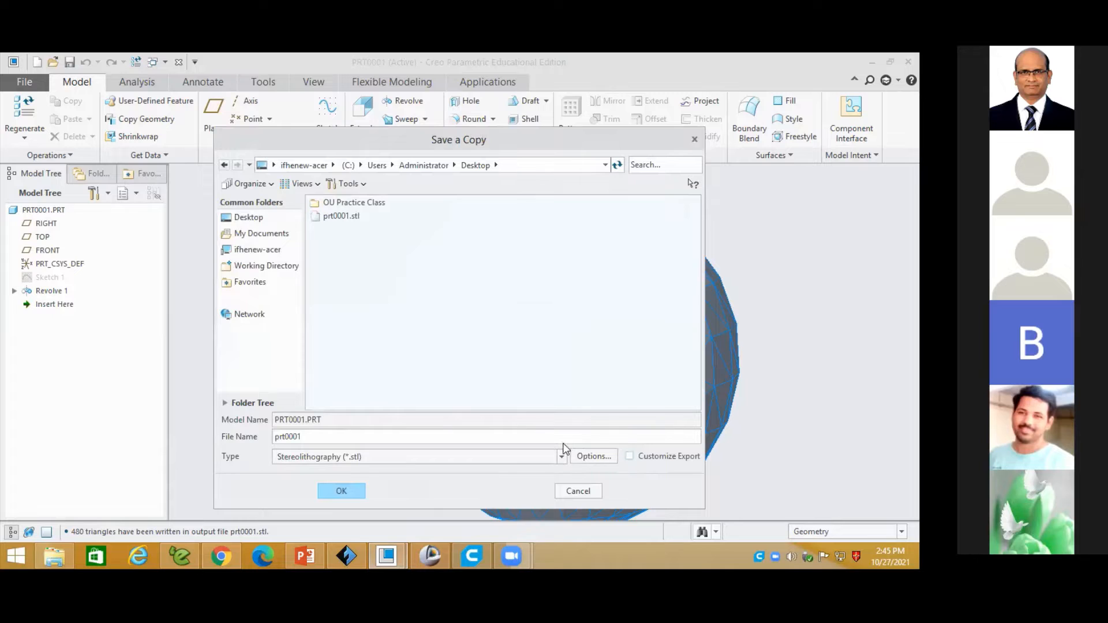
click(345, 485)
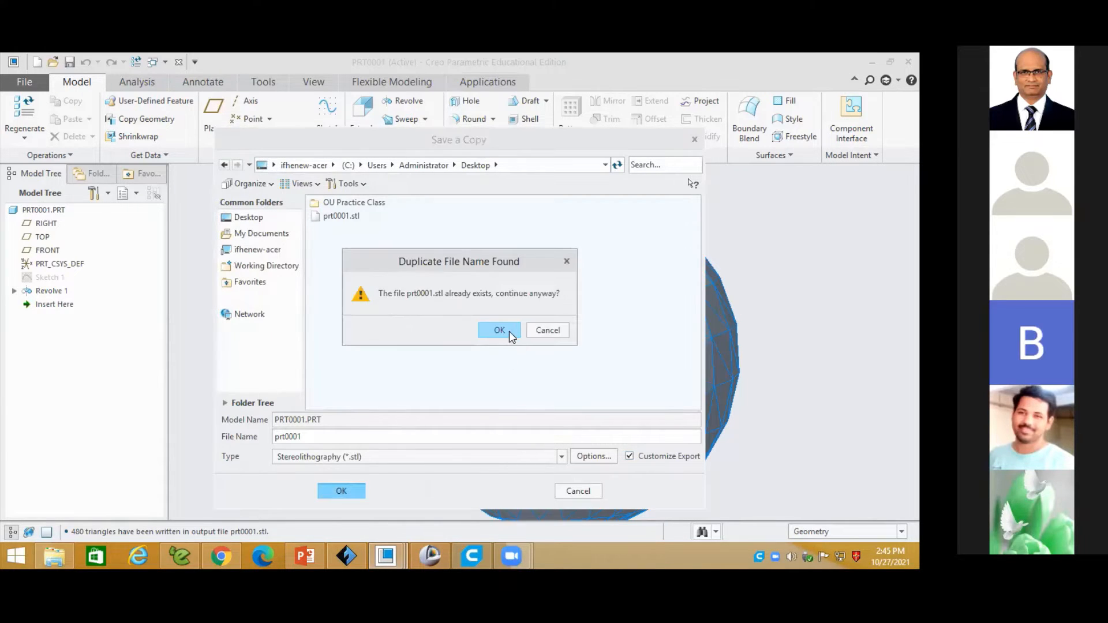
click(509, 331)
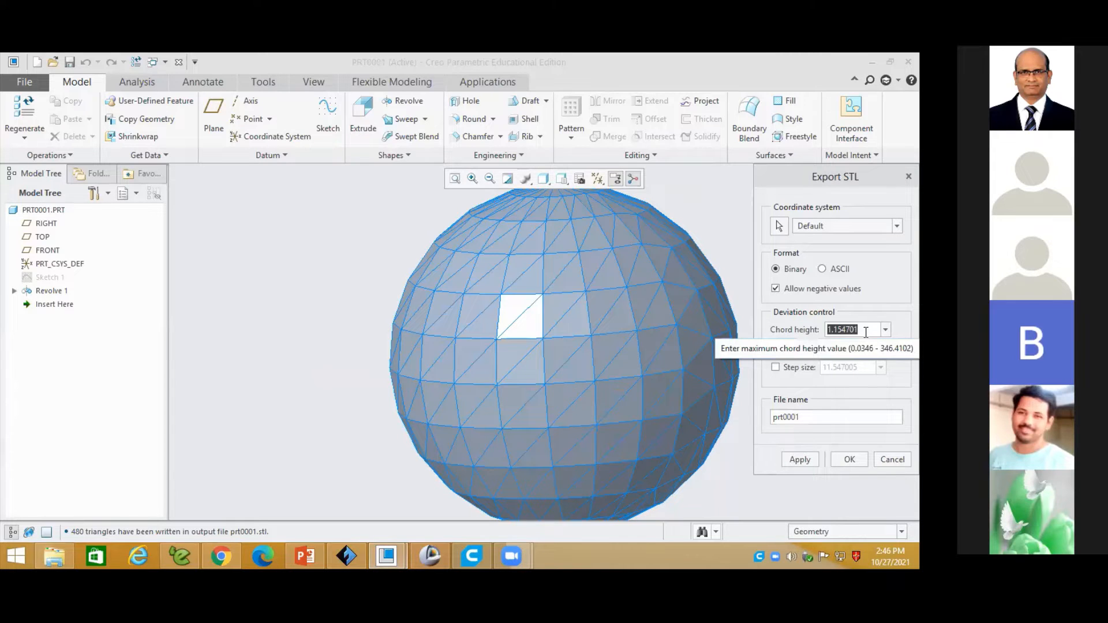
- Set the STL chord height to the minimum of 0.0346 and the angle control to 0, and export the refined mesh
text(0)
key(Tab)
text(0)
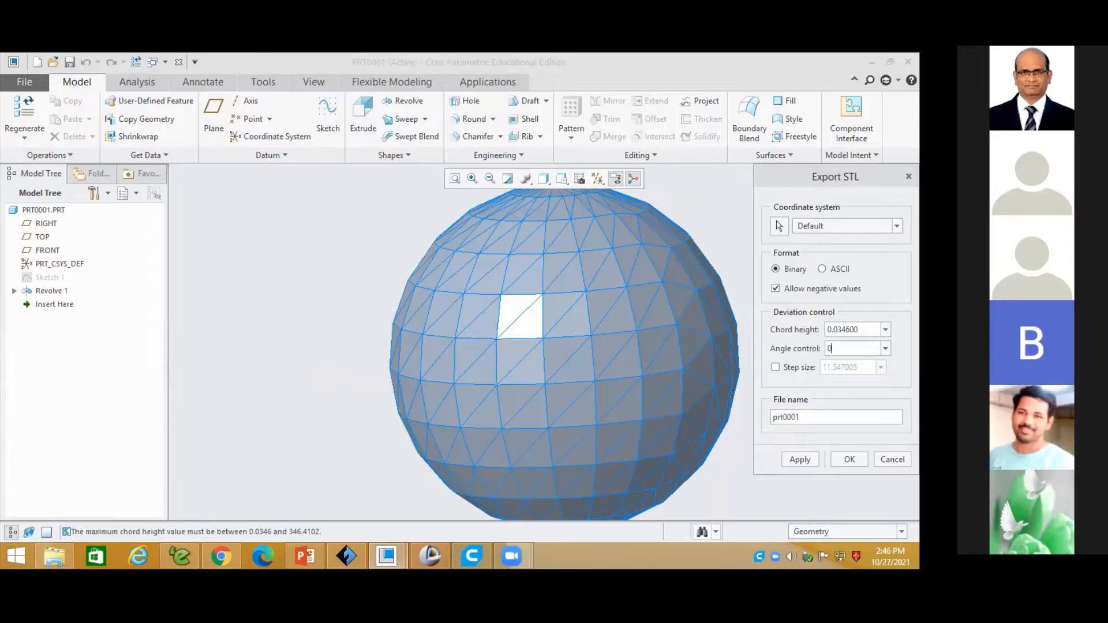
click(861, 349)
click(815, 462)
click(847, 461)
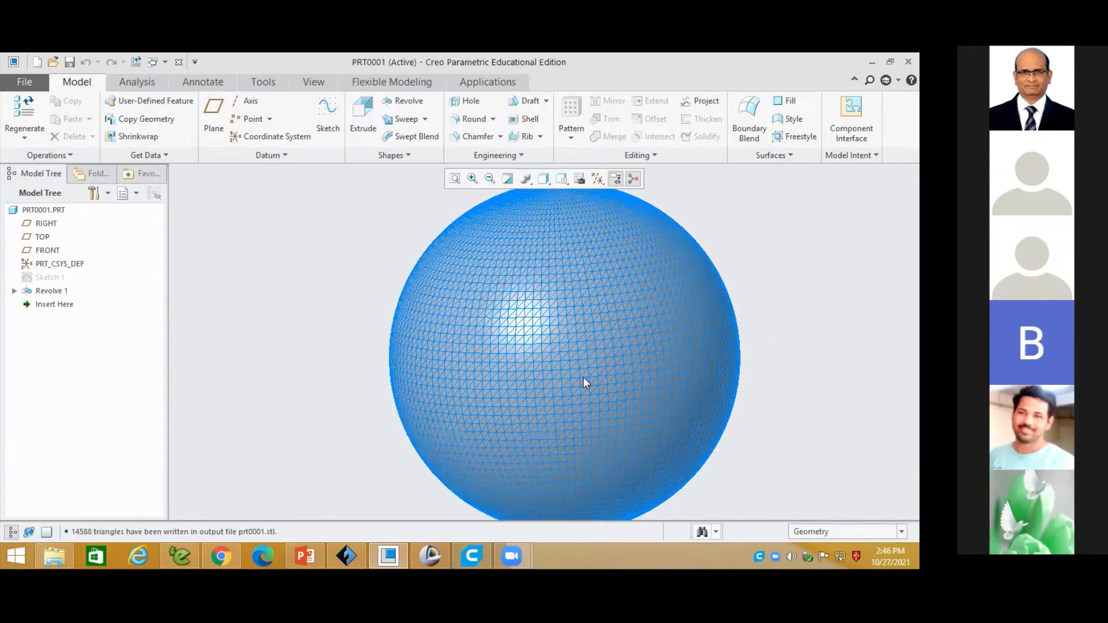
- Inspect the refined triangle mesh on the sphere from different angles and restore the default orientation
middle_drag(650, 346, 557, 290)
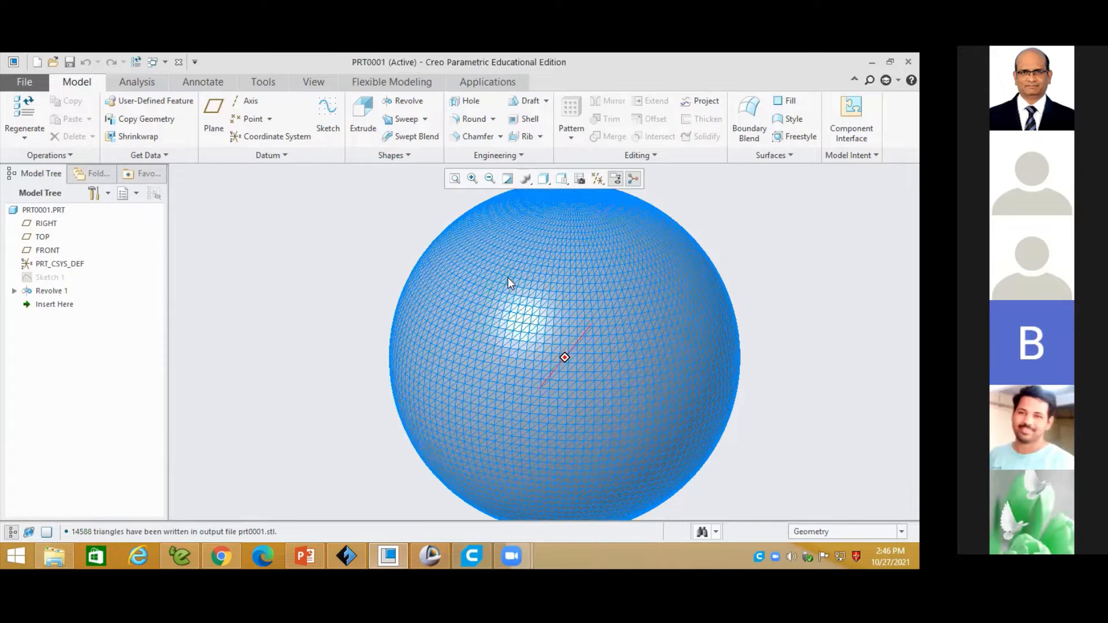
mouse_move(508, 279)
middle_down()
mouse_move(527, 307)
mouse_move(504, 268)
middle_up()
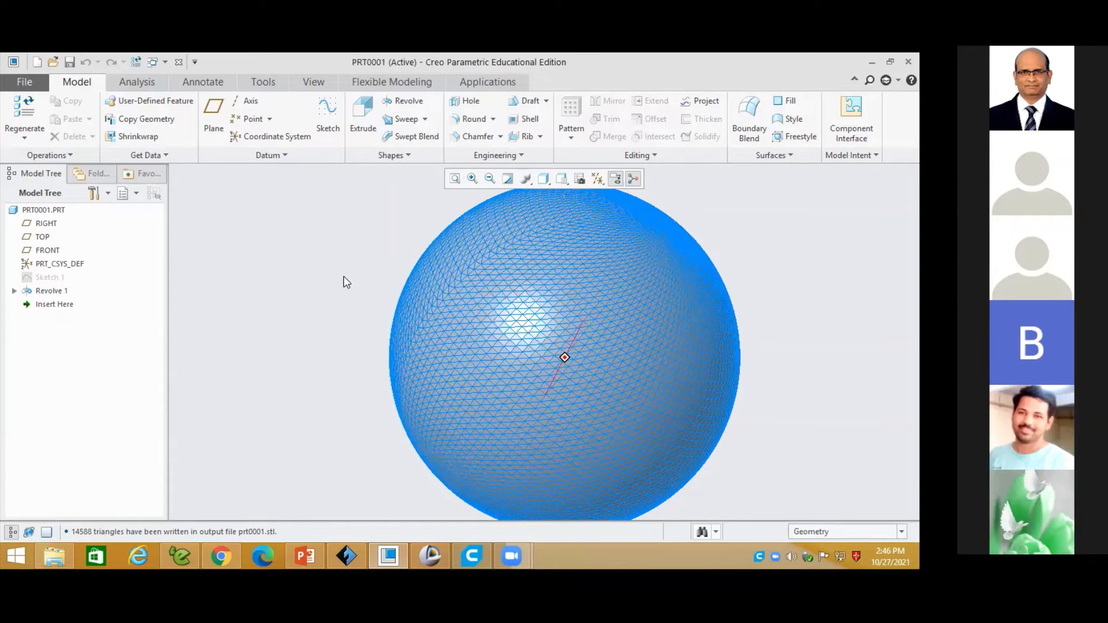
key(ctrl+d)
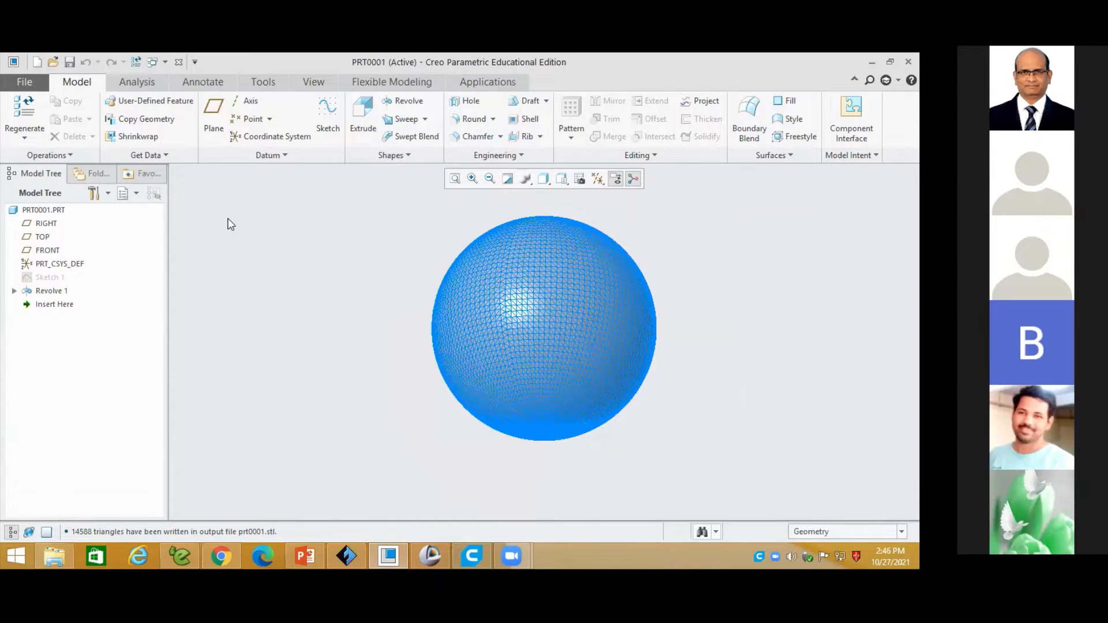
- Export the sphere part to the Desktop as an AMF (*.amf) file named prt0001, continuing despite the non-positive coordinates
click(23, 80)
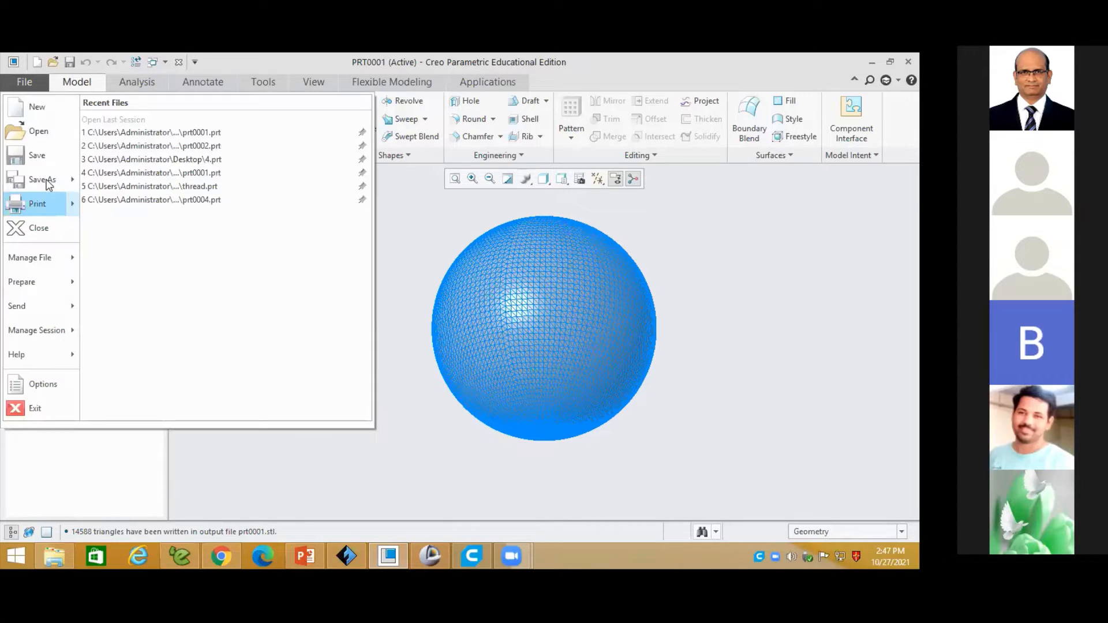
click(49, 183)
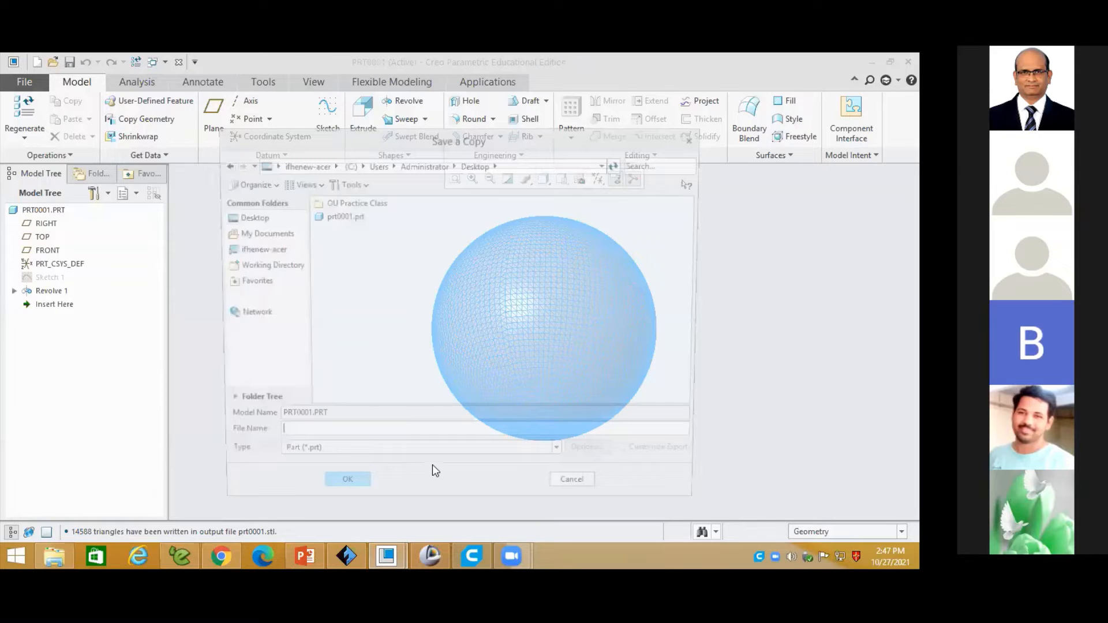
click(435, 460)
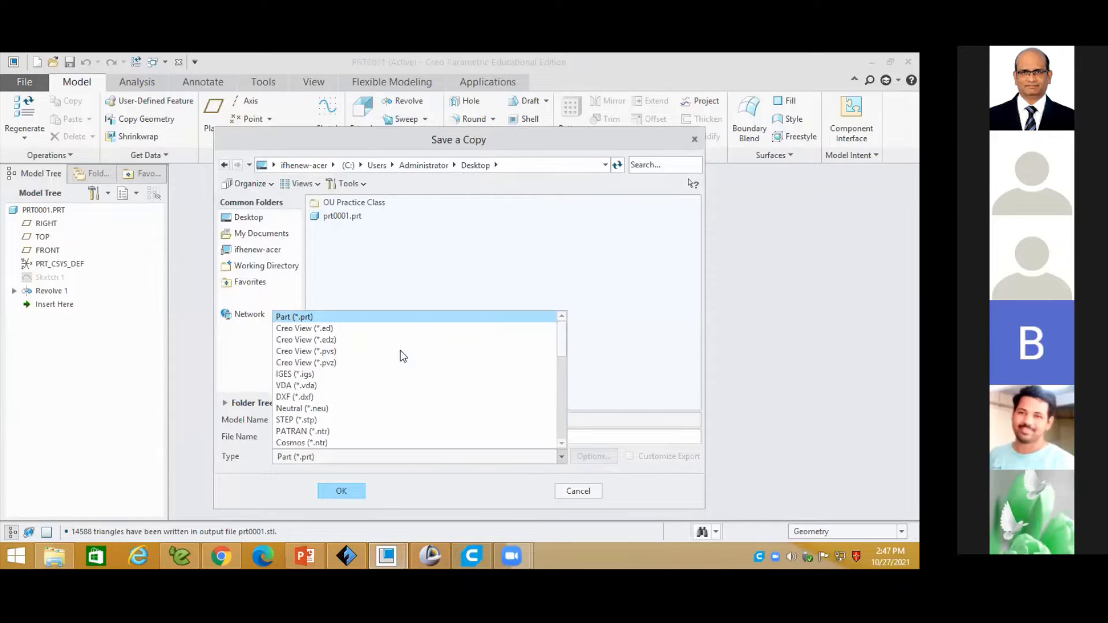
scroll(403, 356, down, 3)
scroll(331, 449, down, 3)
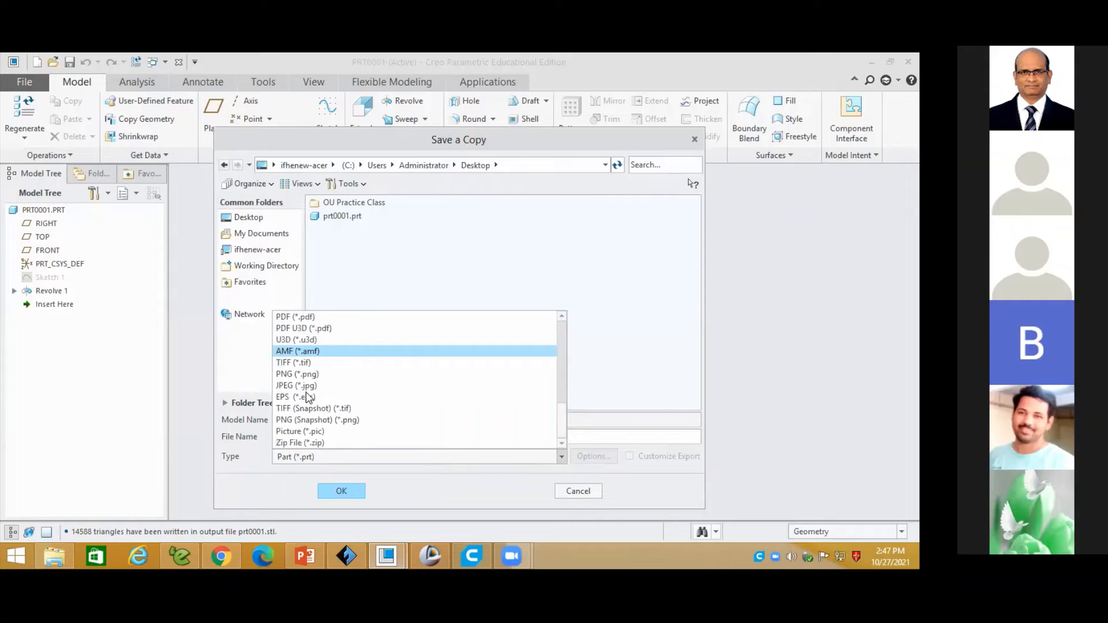
click(318, 353)
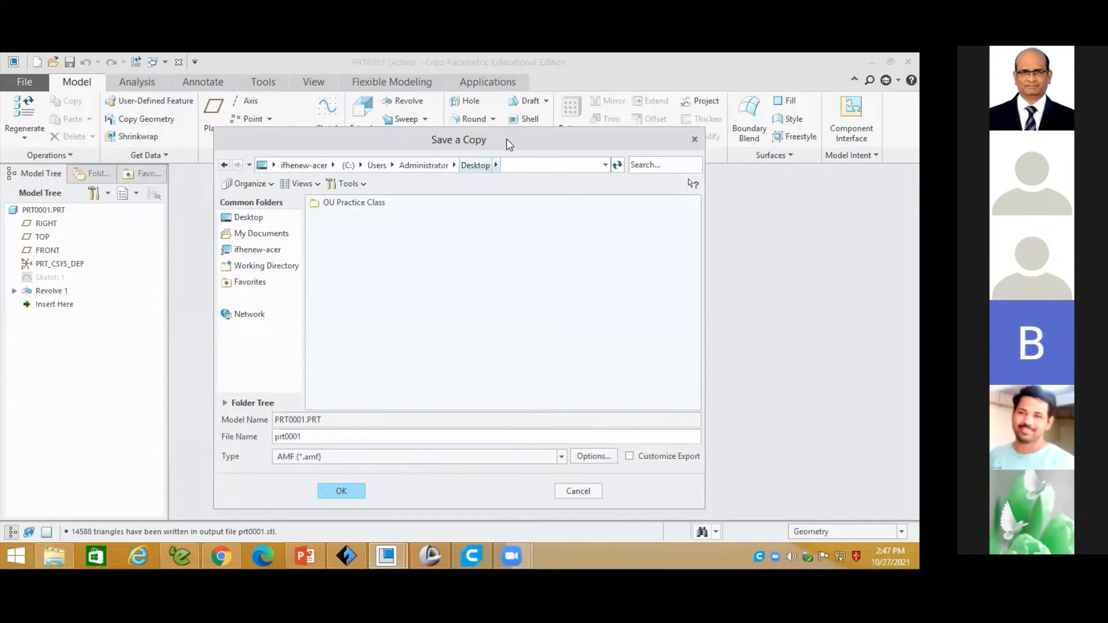
drag(507, 139, 254, 64)
click(89, 417)
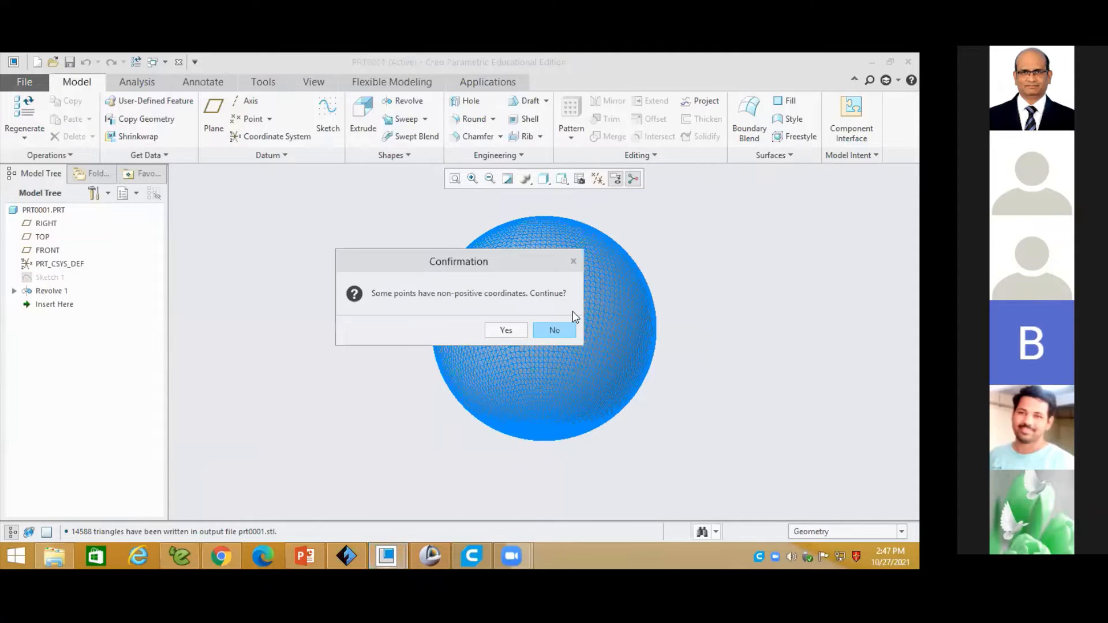
click(558, 328)
- Inspect the triangle facets of the exported AMF mesh on the sphere from several angles and close up at the pole
middle_drag(664, 293, 533, 216)
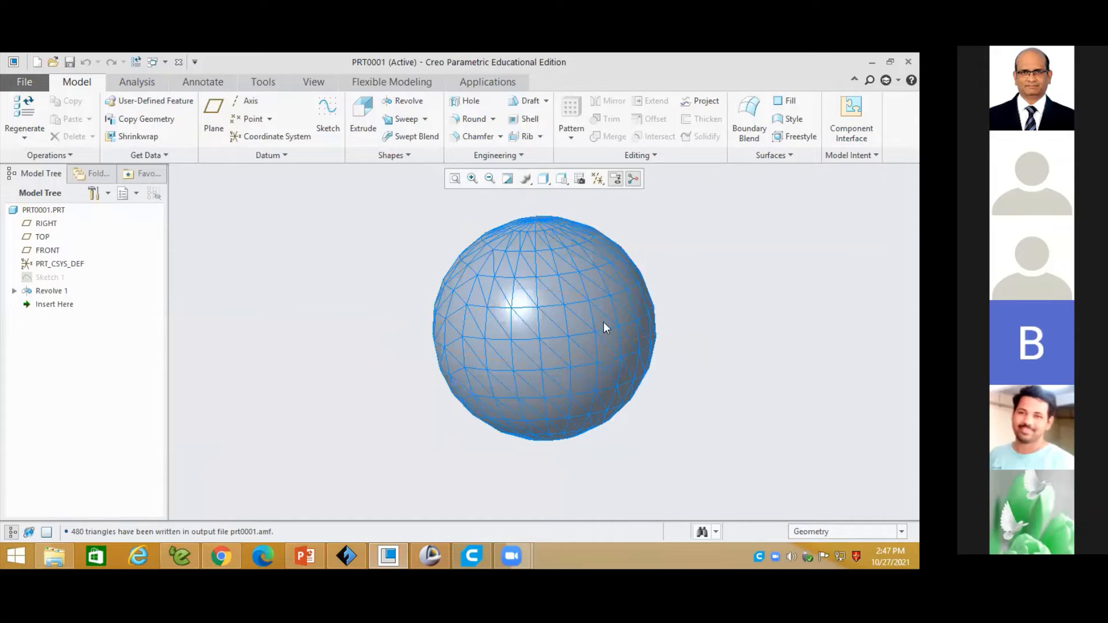
mouse_move(510, 303)
middle_down()
mouse_move(487, 308)
mouse_move(494, 294)
mouse_move(497, 322)
mouse_move(546, 245)
mouse_move(556, 266)
mouse_move(543, 230)
mouse_move(561, 230)
mouse_move(544, 237)
mouse_move(514, 230)
mouse_move(558, 228)
mouse_move(509, 219)
mouse_move(542, 261)
middle_up()
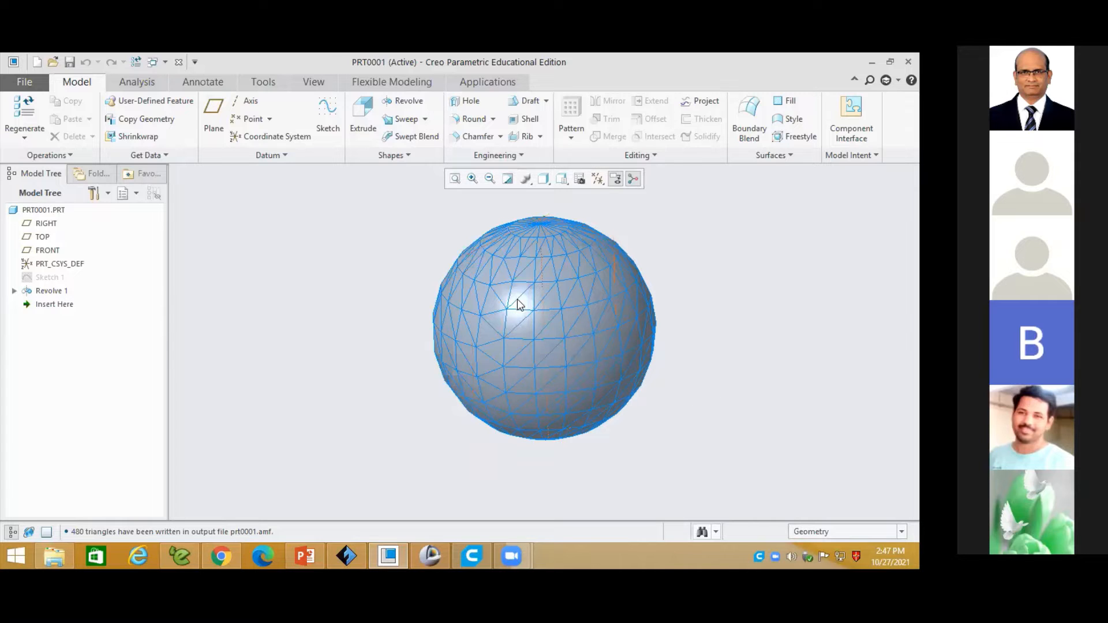
key(ctrl+d)
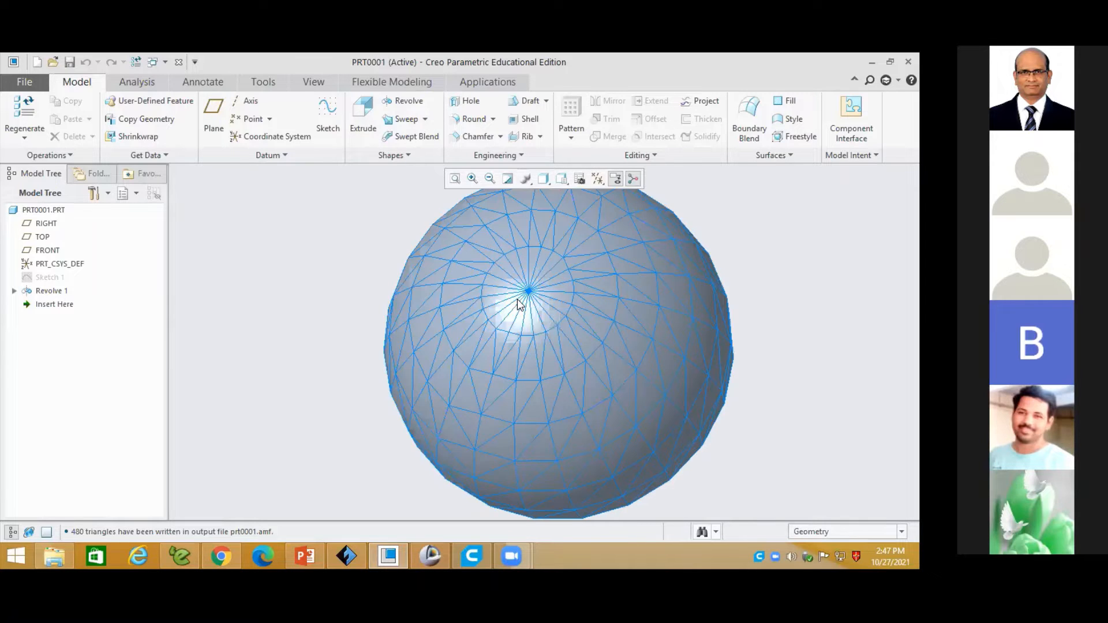
scroll(527, 292, down, 1)
scroll(538, 253, down, 3)
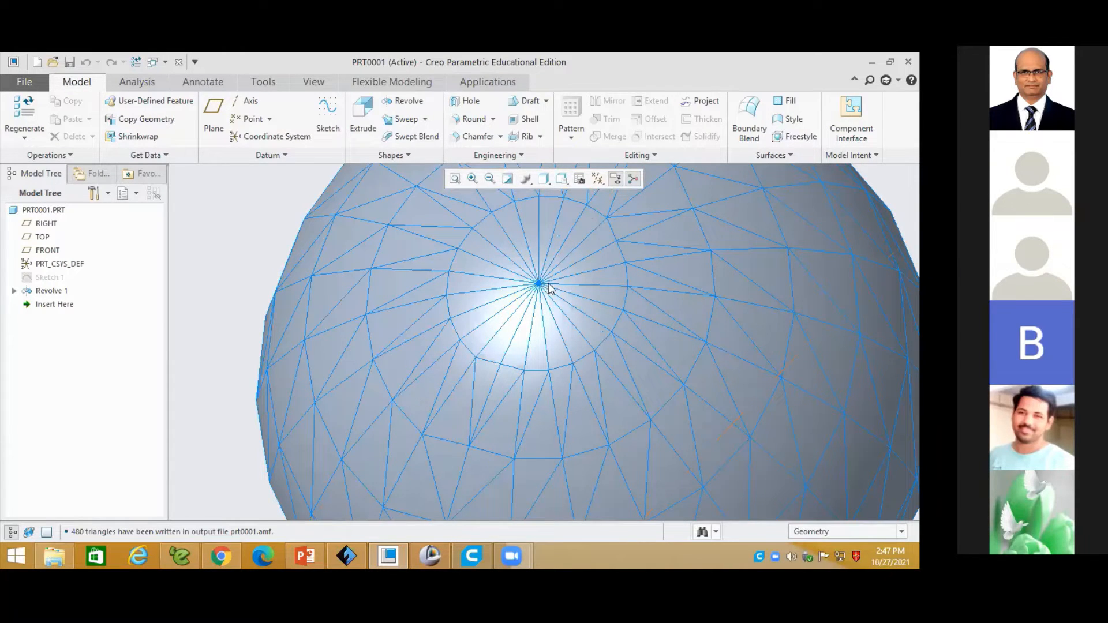
scroll(558, 317, down, 3)
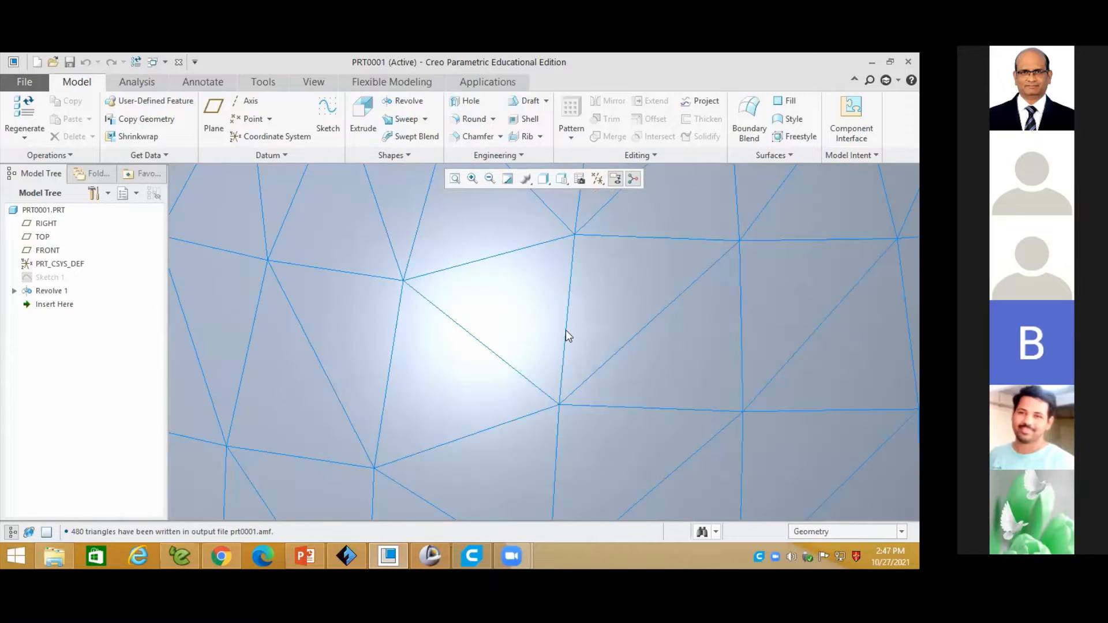
key(ctrl+d)
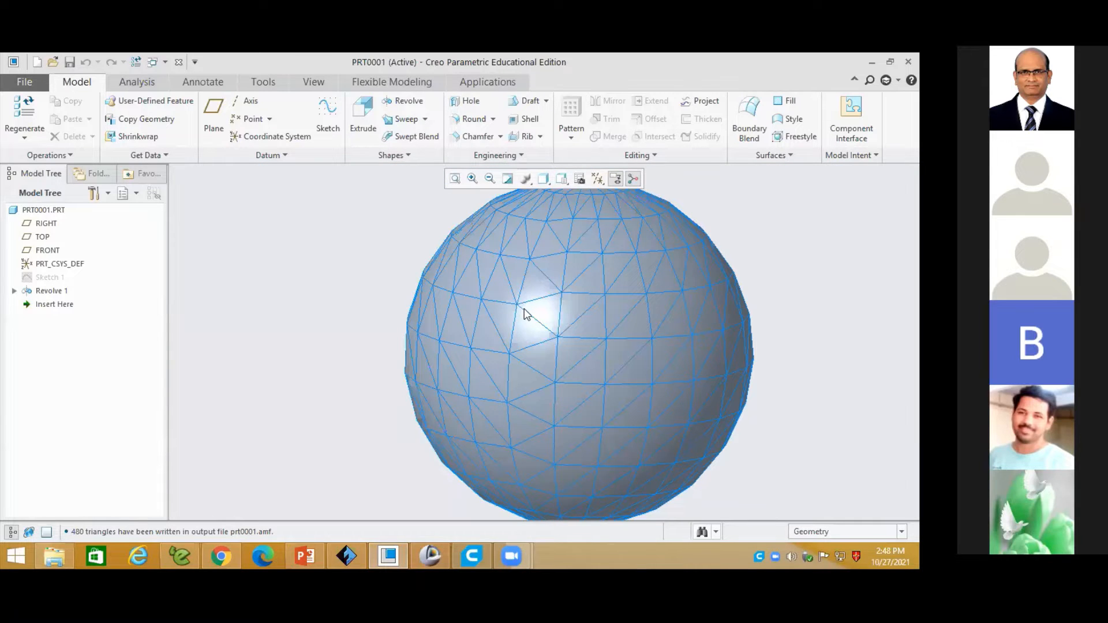
key(ctrl+d)
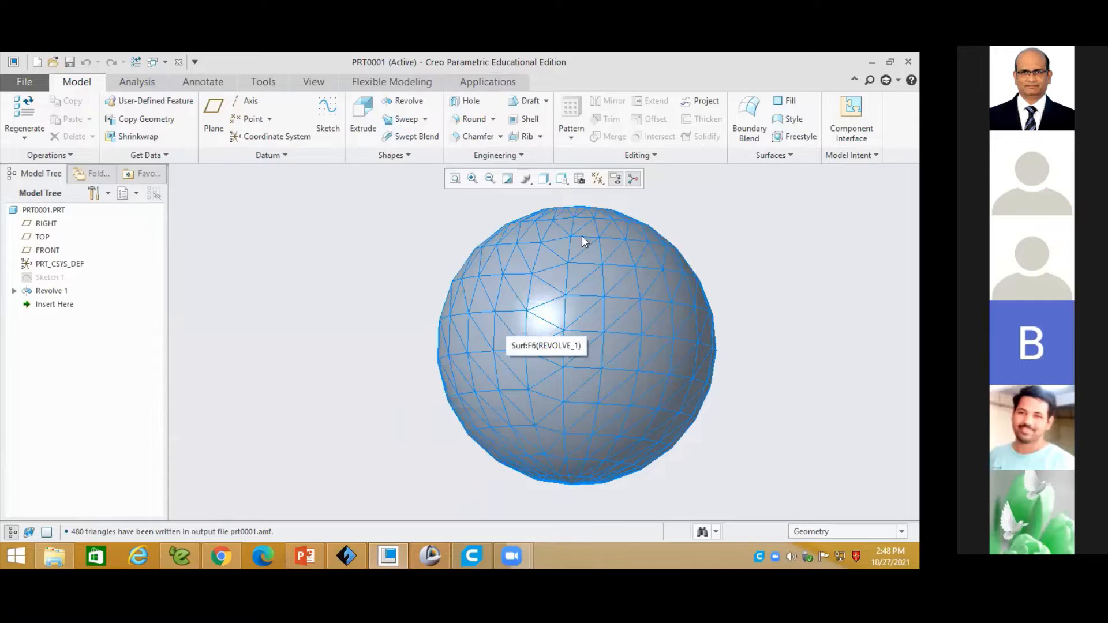
mouse_move(532, 276)
middle_down()
mouse_move(562, 289)
mouse_move(556, 321)
mouse_move(565, 289)
mouse_move(510, 337)
middle_up()
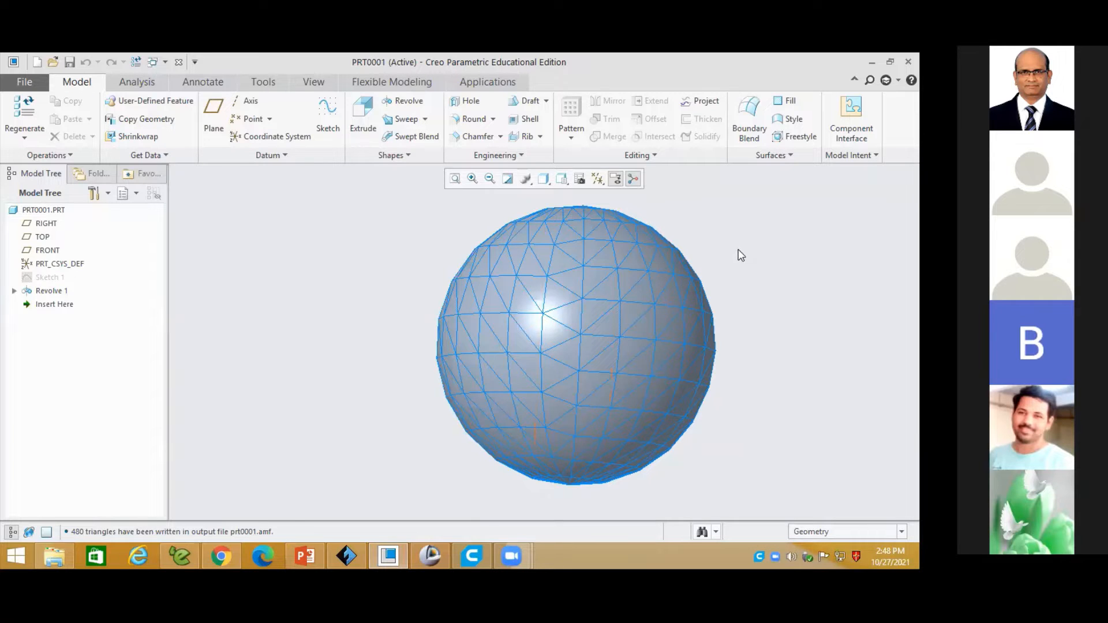
middle_drag(710, 279, 730, 259)
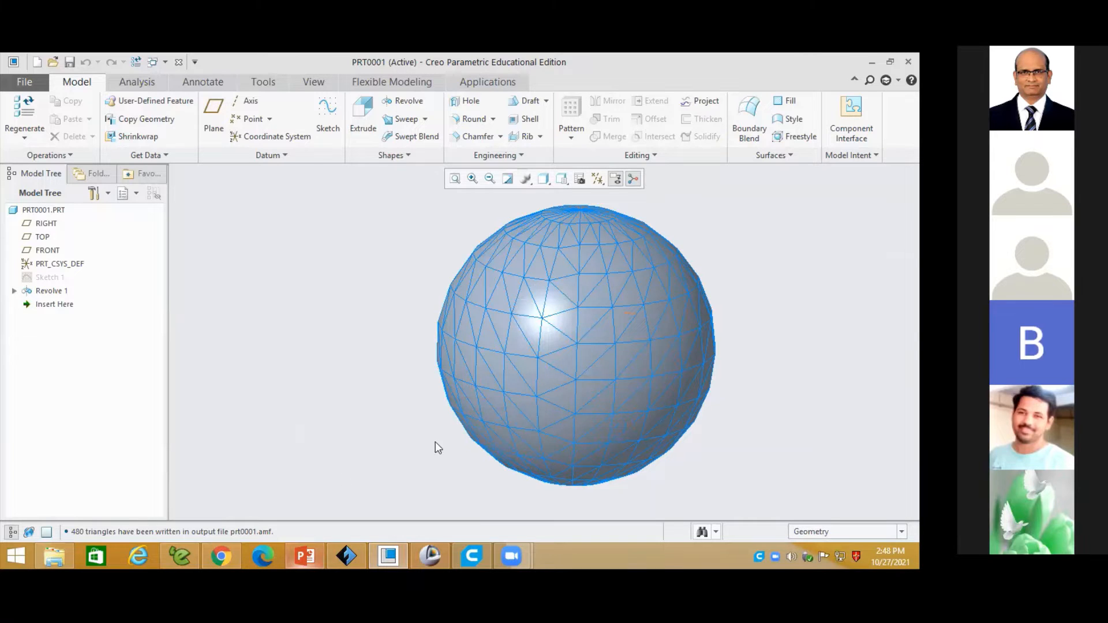
- Switch to PowerPoint to view the slide on 3D CAD model to STL file generation and return to Creo Parametric
key(alt+Tab)
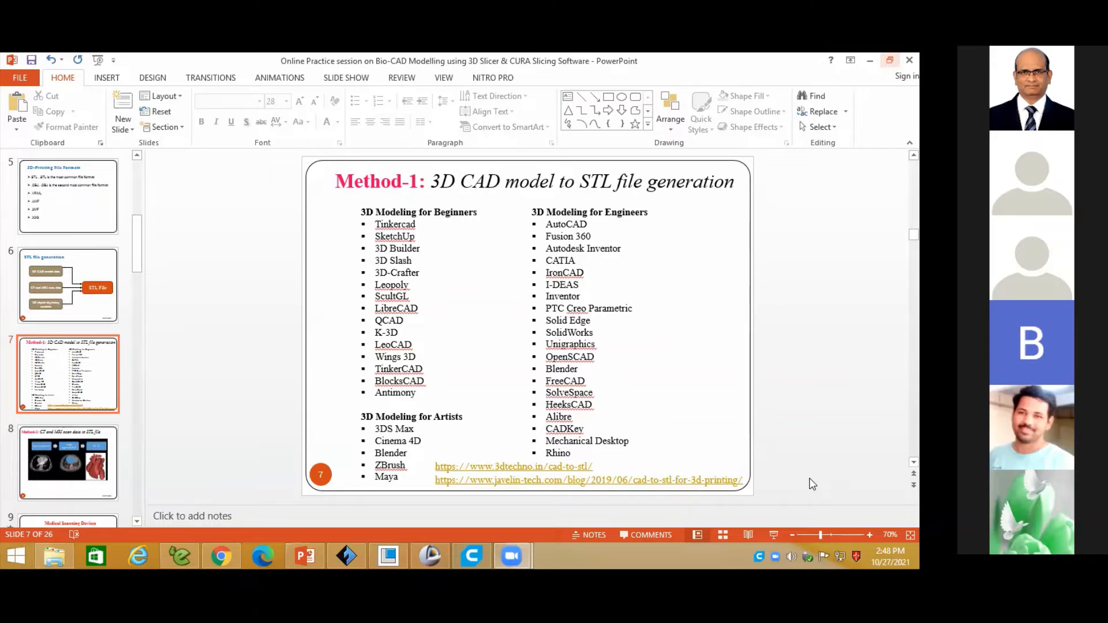
click(774, 534)
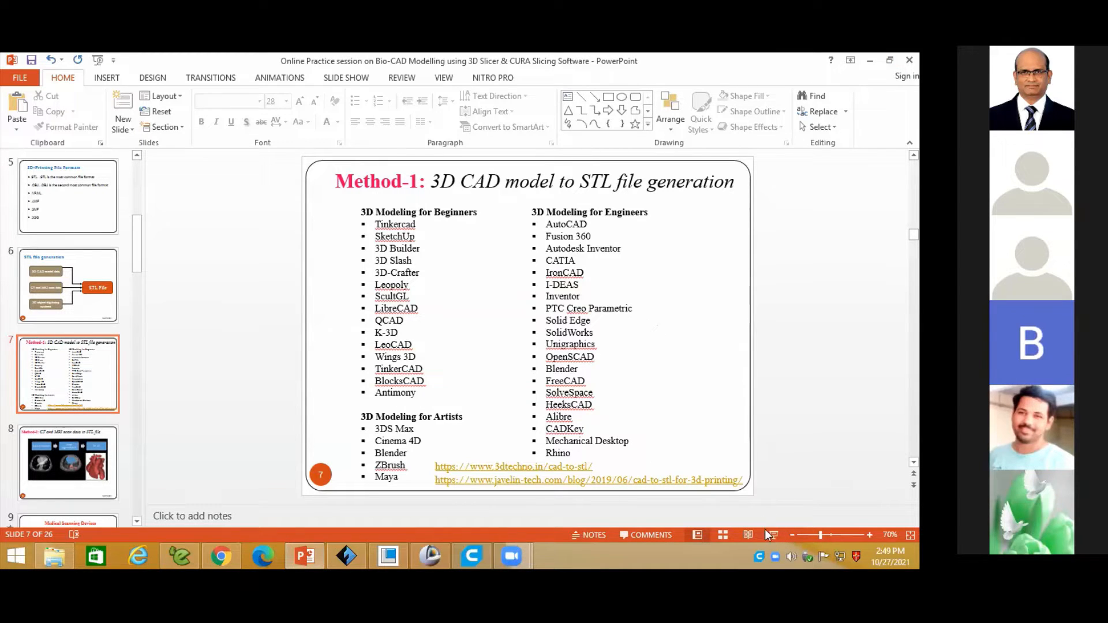
click(389, 556)
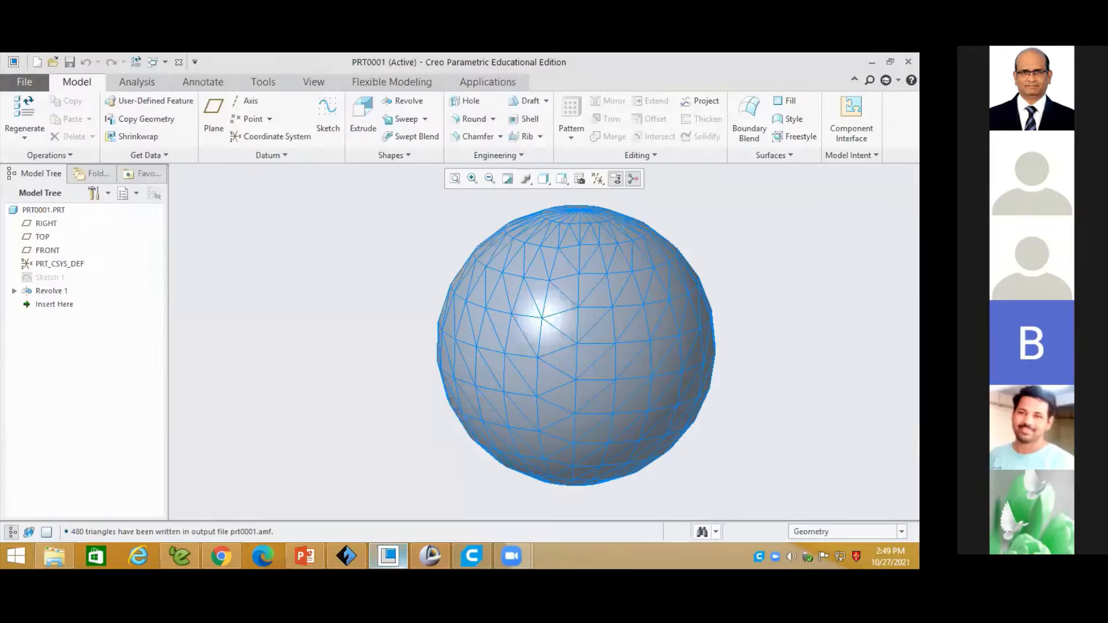
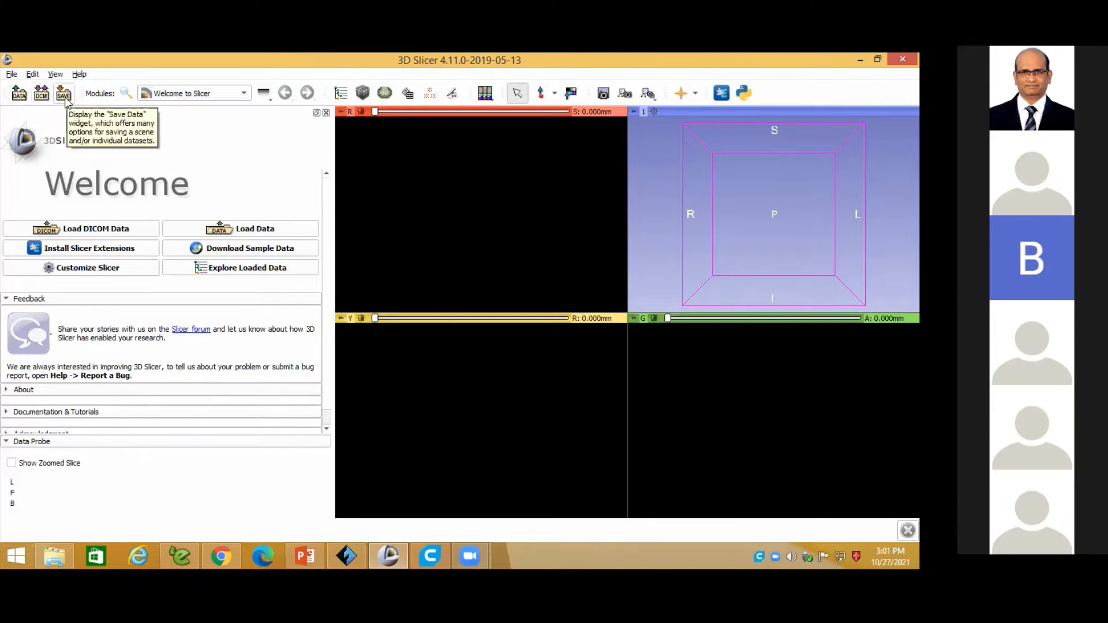
- Examine the list of all available modules in 3D Slicer and close it without choosing a module
click(217, 97)
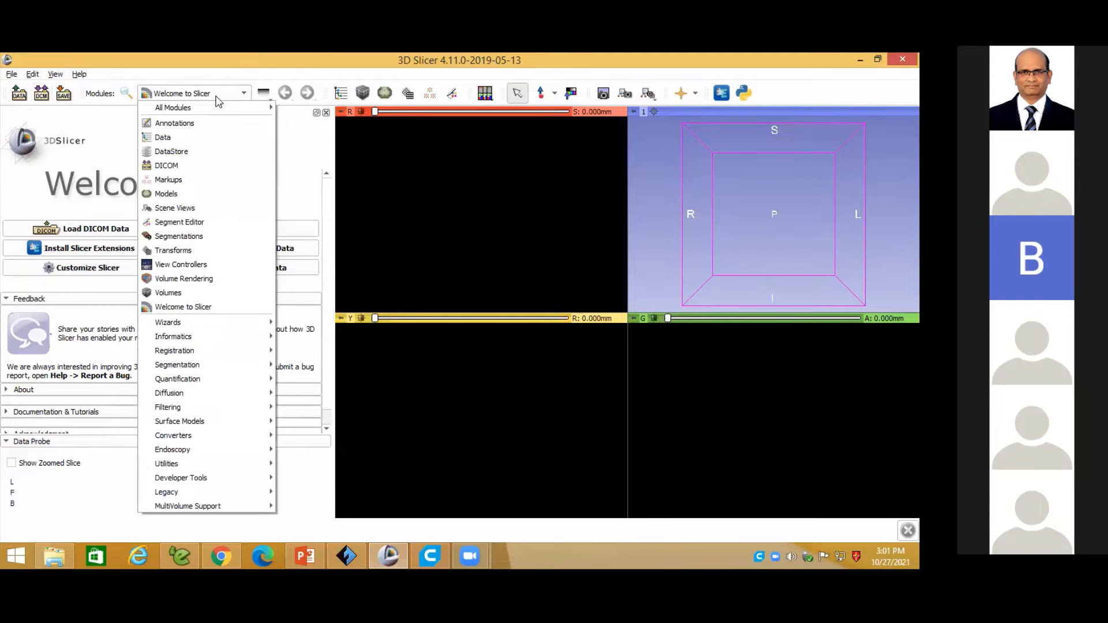
mouse_move(221, 113)
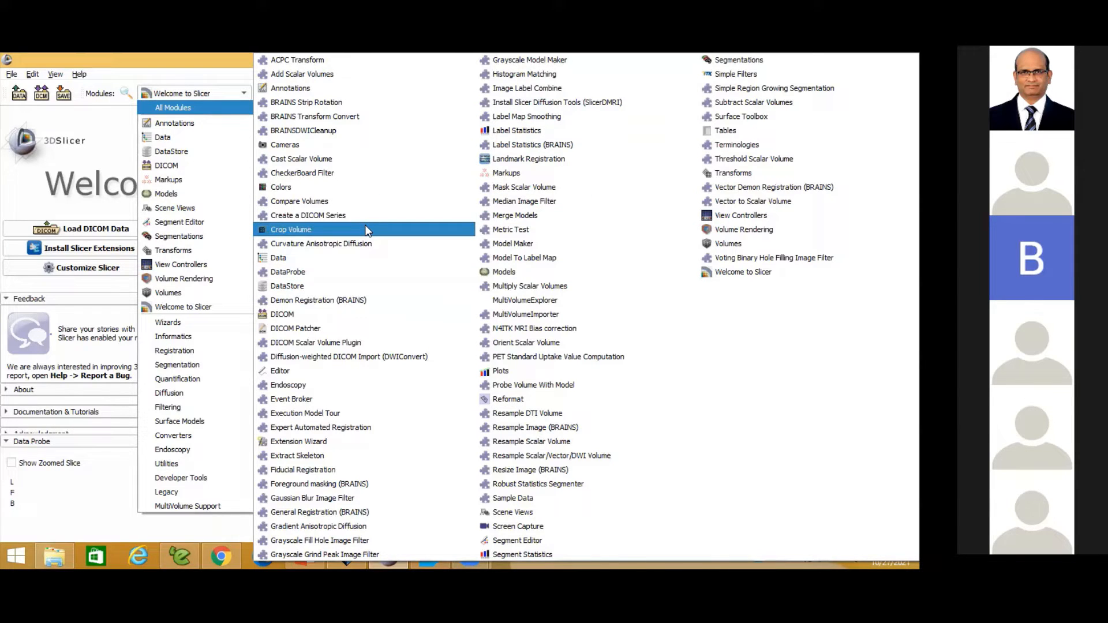
click(98, 136)
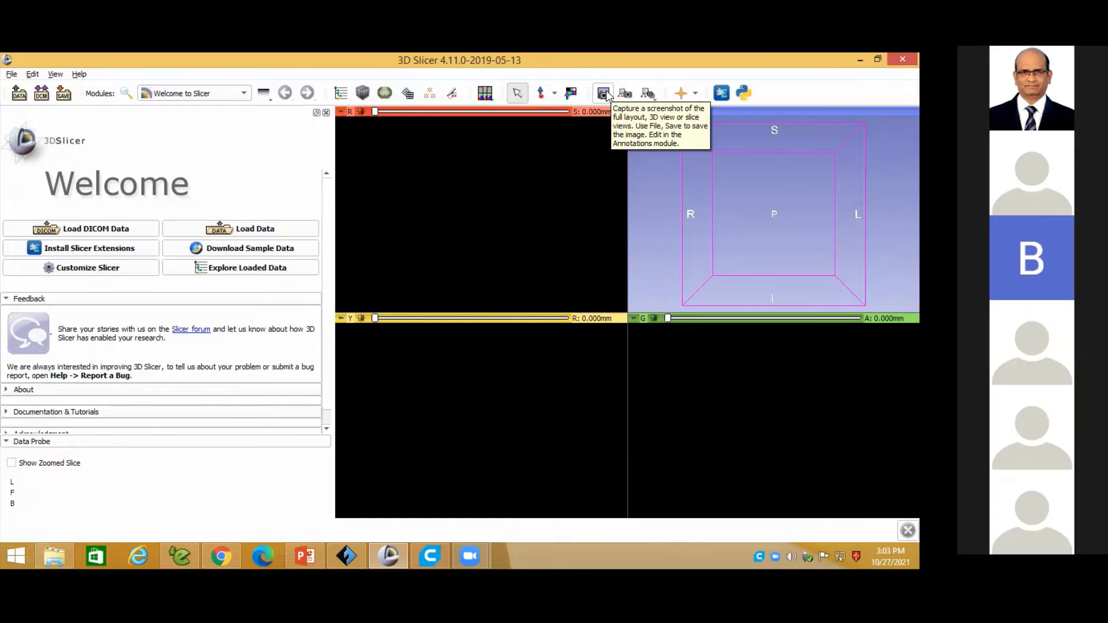
click(721, 94)
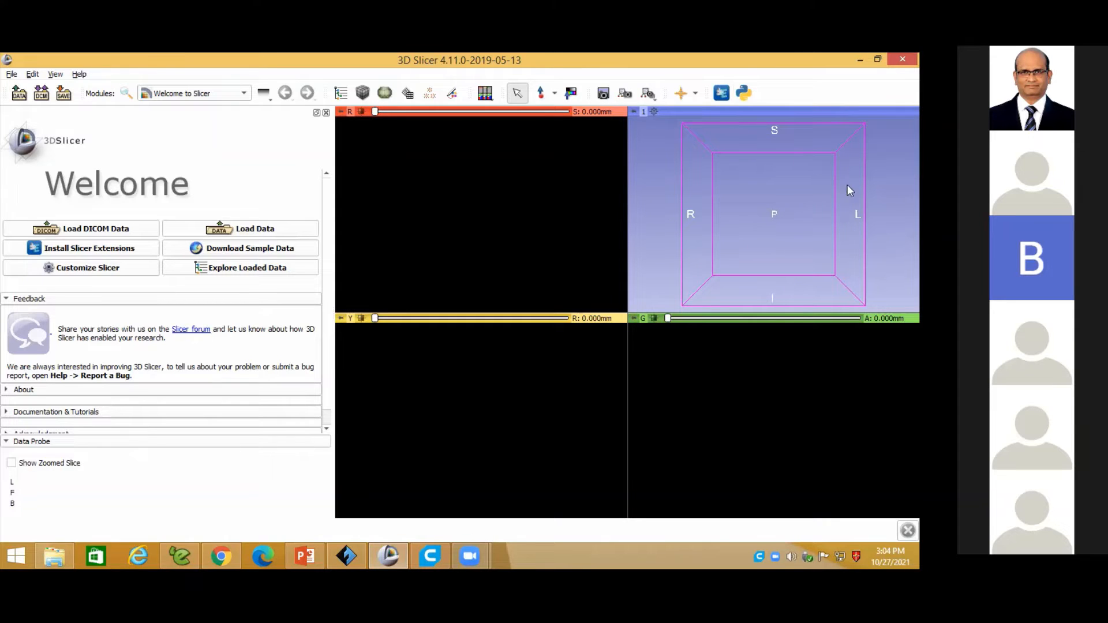
- Import the DICOM Images folder from Desktop\OU Practice Class into the DICOM database using the Add Link mode
click(98, 231)
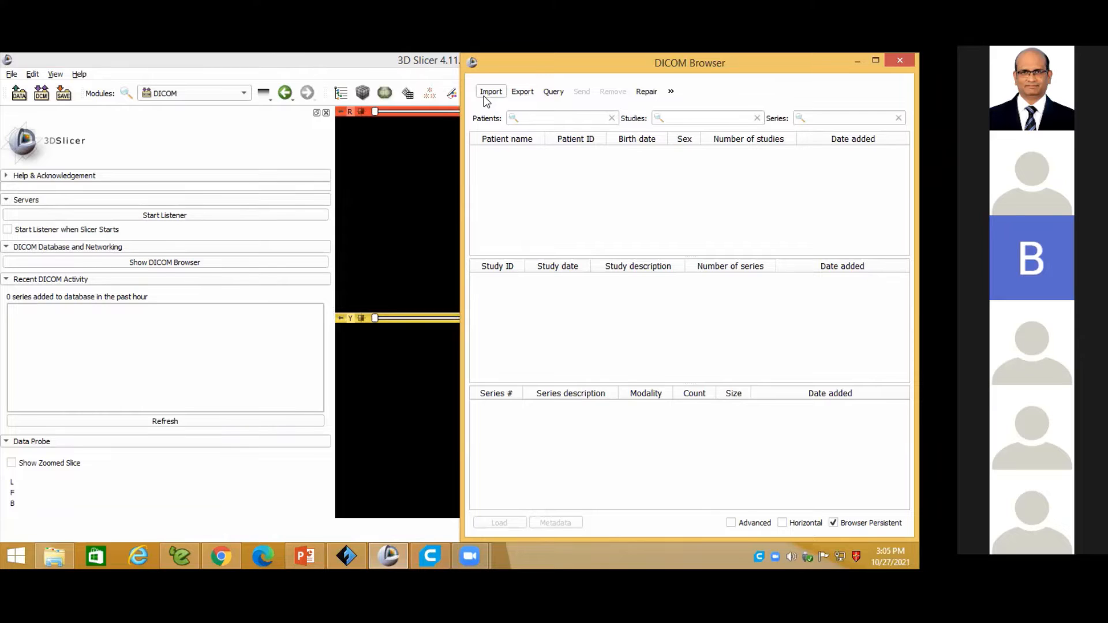
click(492, 94)
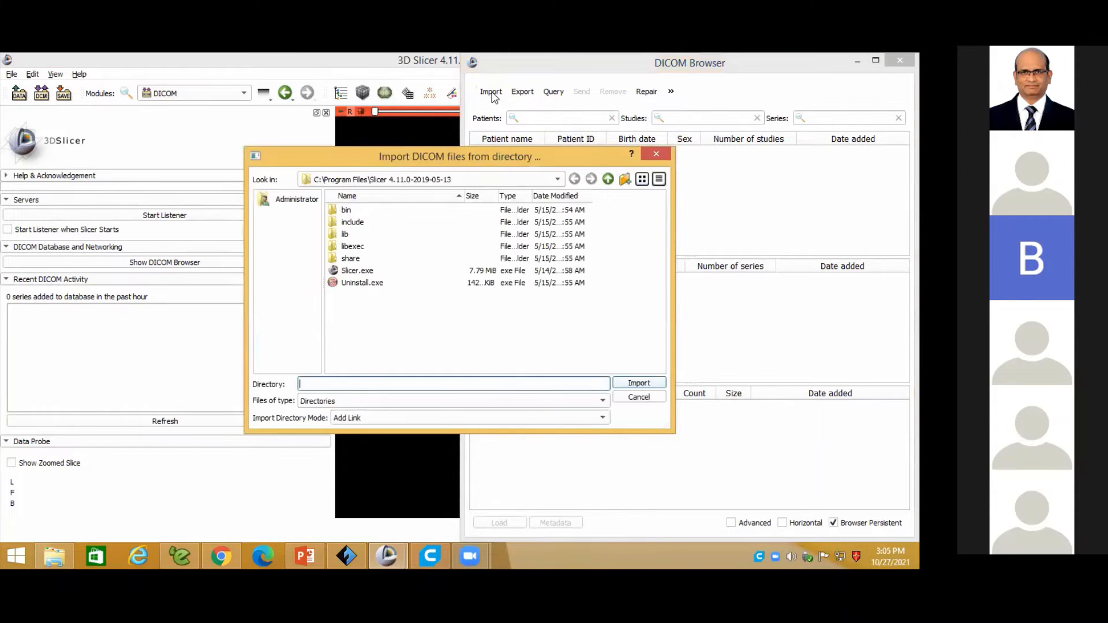
click(290, 200)
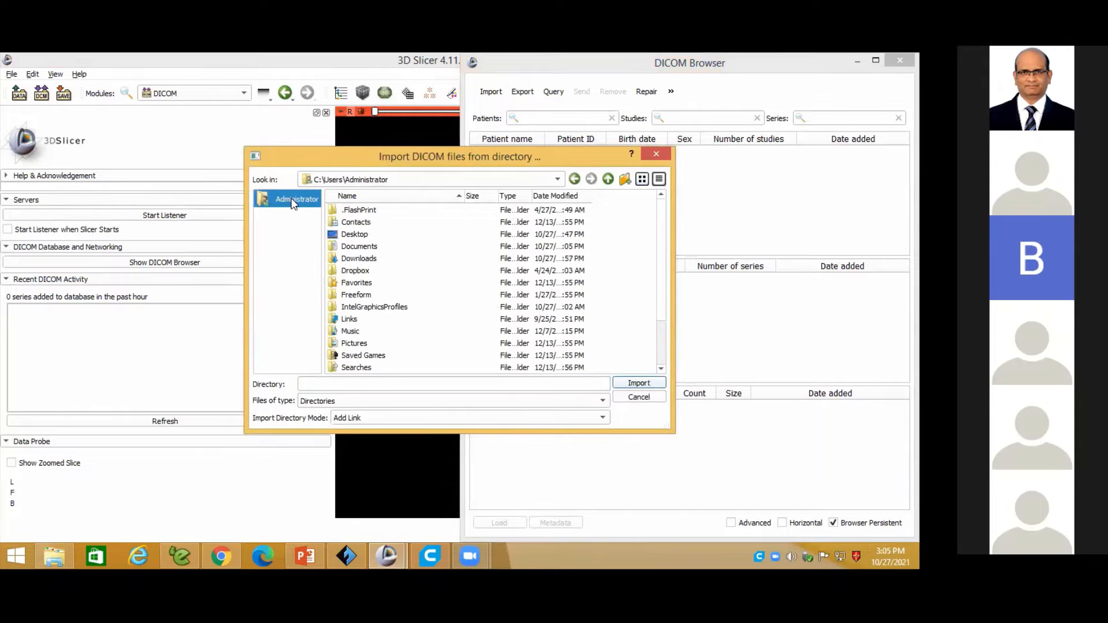
click(358, 235)
double_click(358, 236)
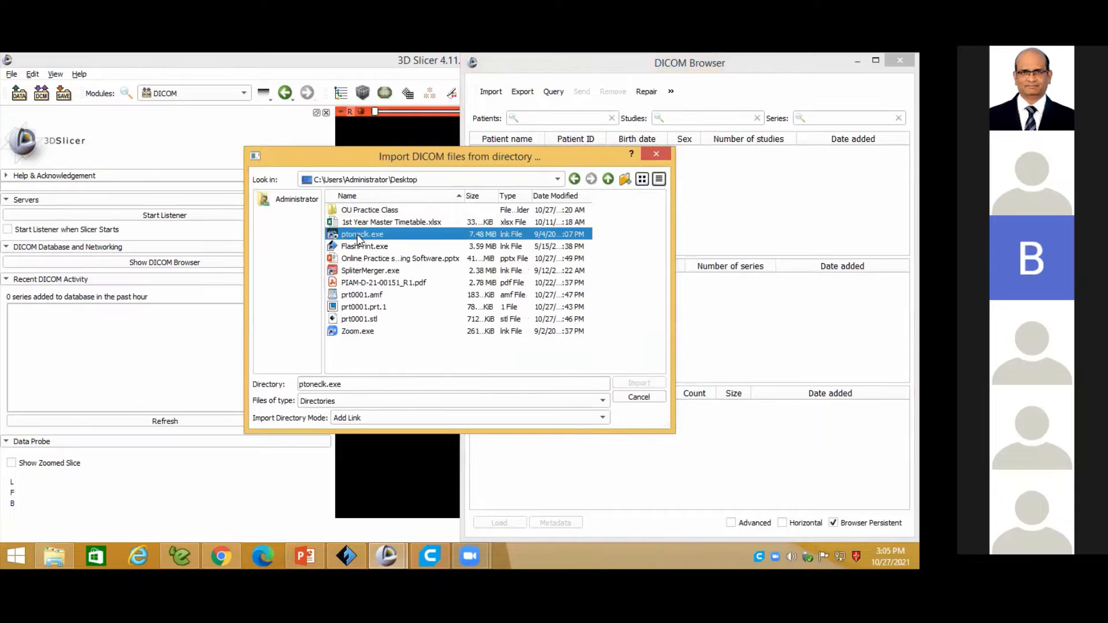
double_click(359, 210)
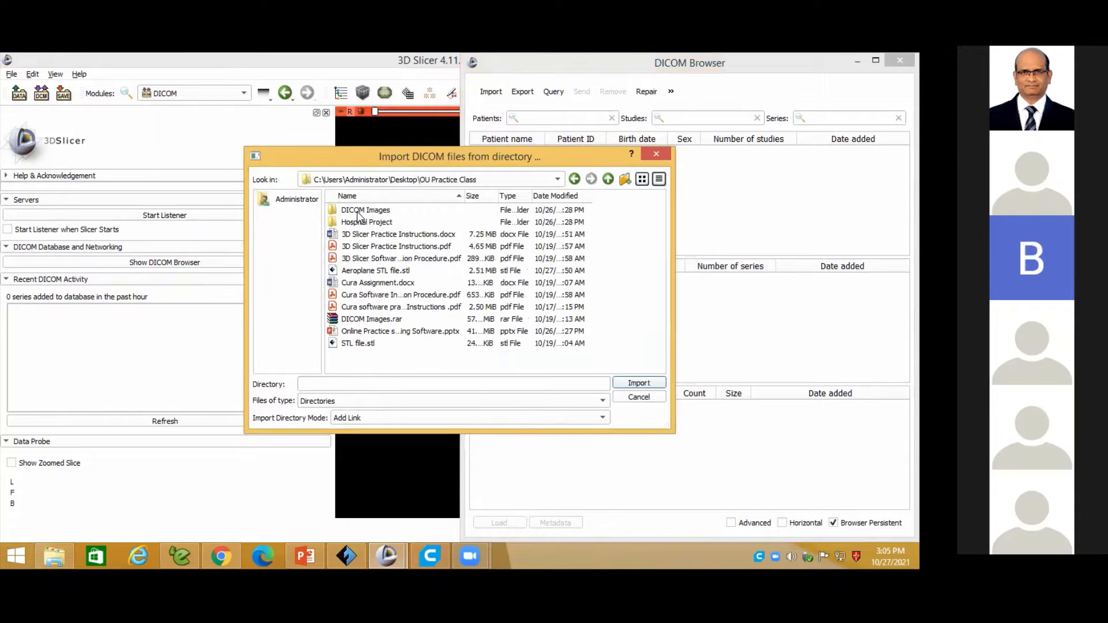
click(364, 211)
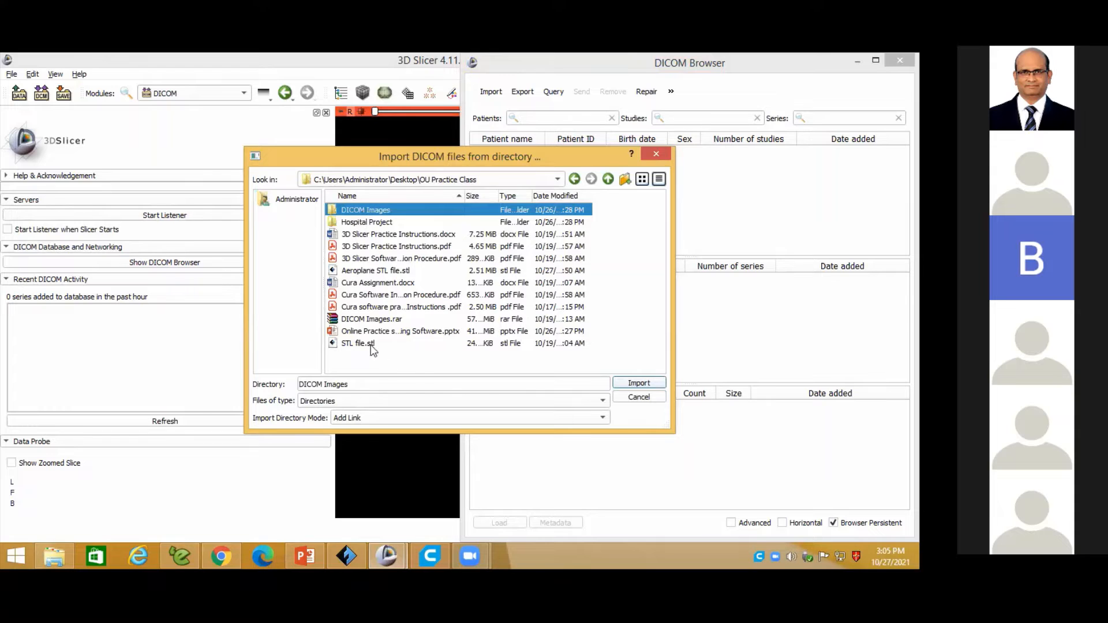
click(639, 384)
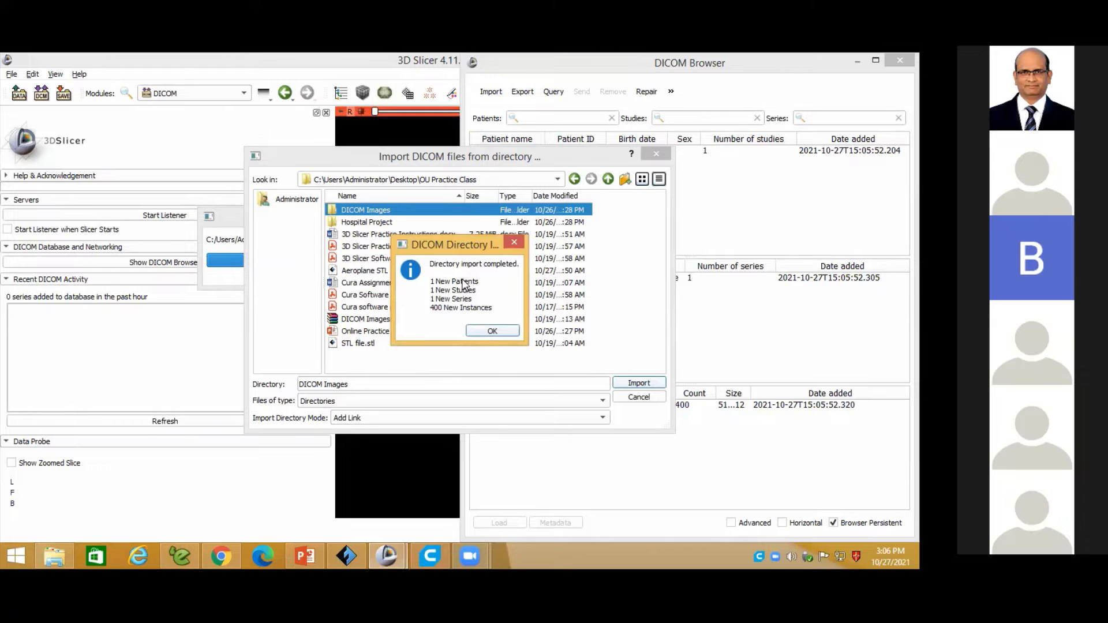
click(493, 332)
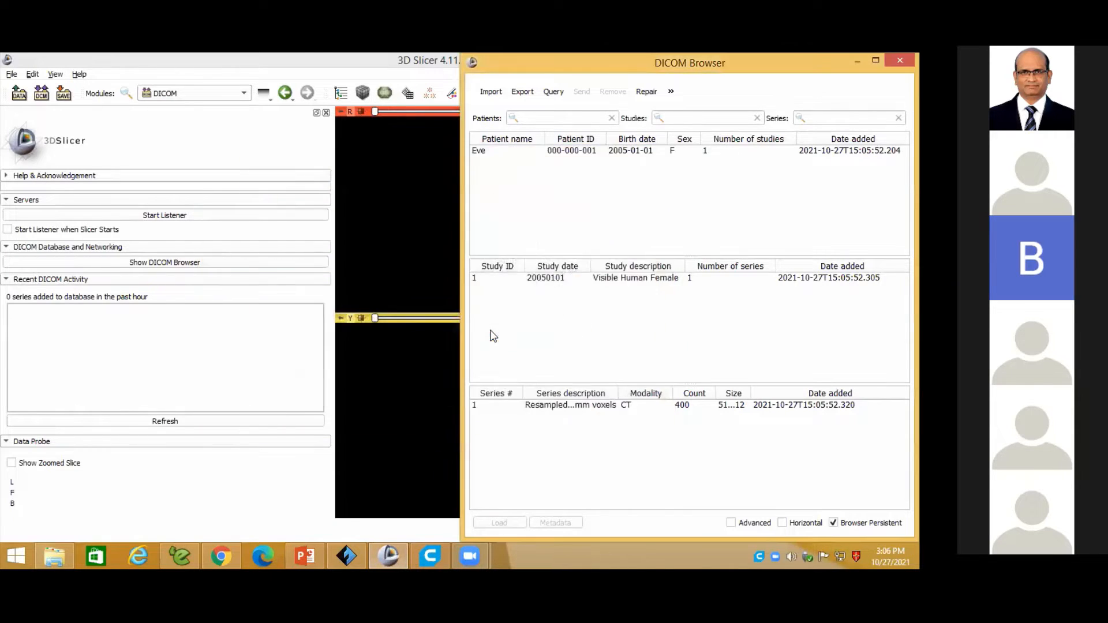
- Switch to File Explorer to view the source files in the DICOM Images folder and return to 3D Slicer
click(54, 556)
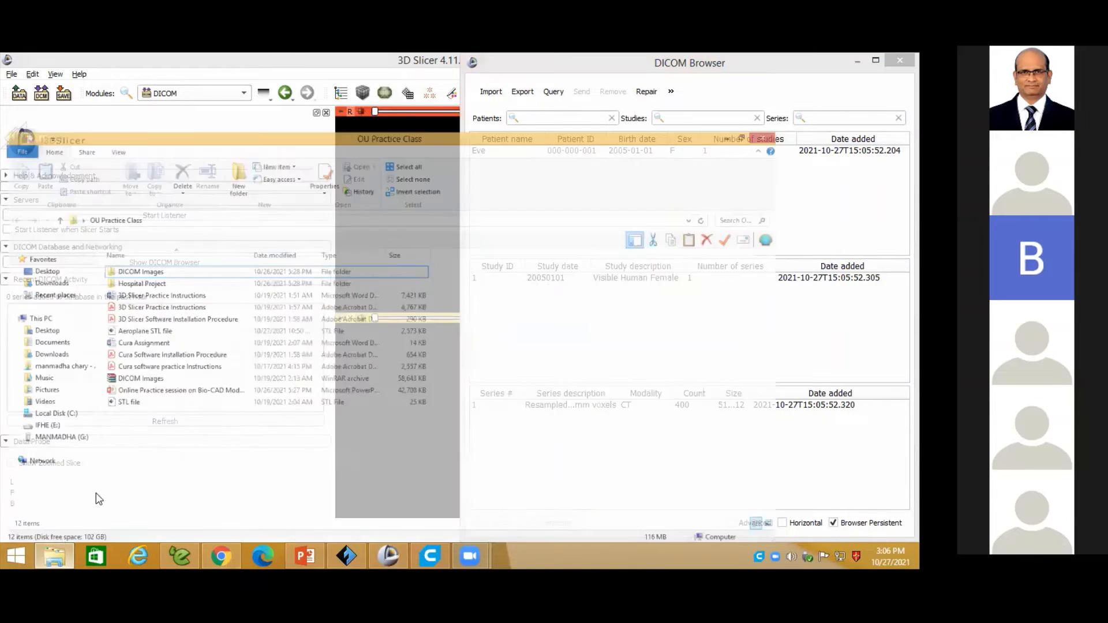
double_click(185, 223)
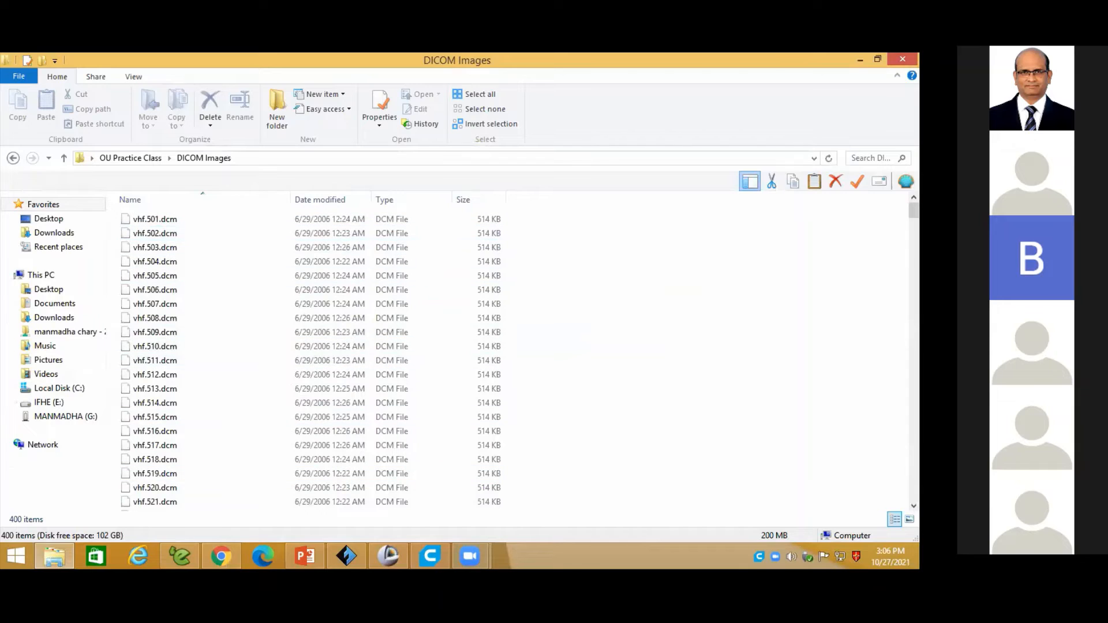
click(388, 555)
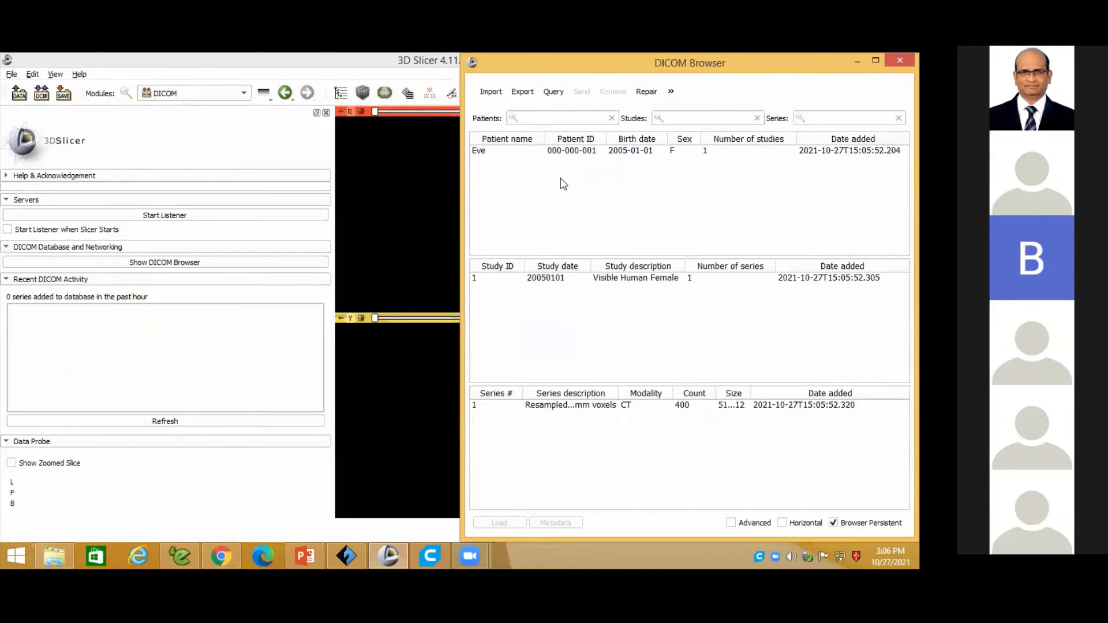
- Load the CT series of the Visible Human Female study into the scene and close the DICOM Browser
click(565, 153)
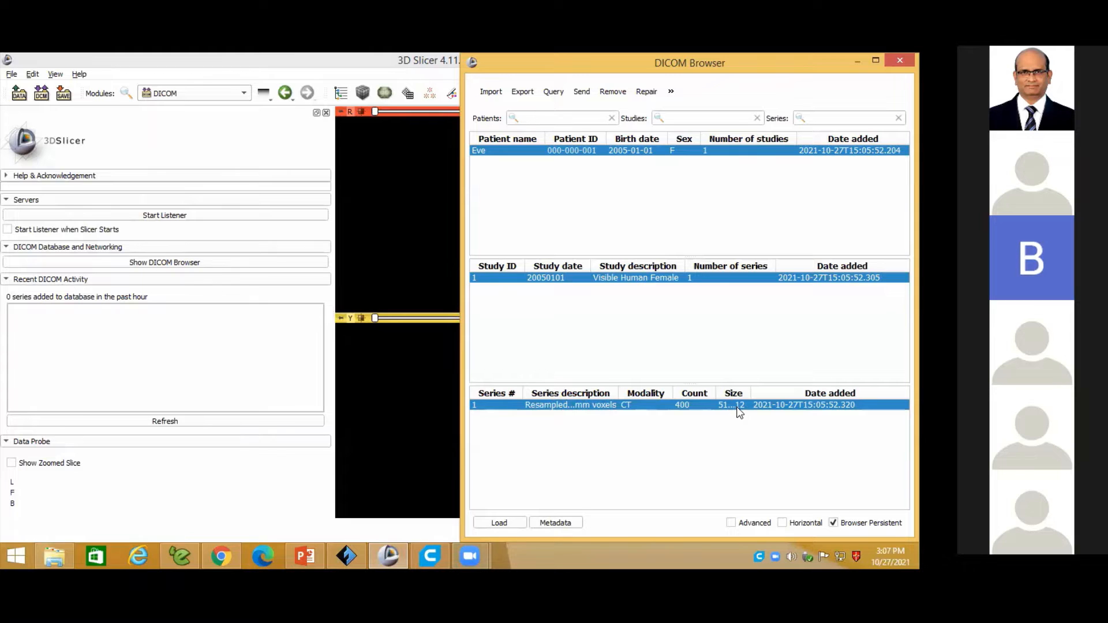
drag(750, 392, 771, 392)
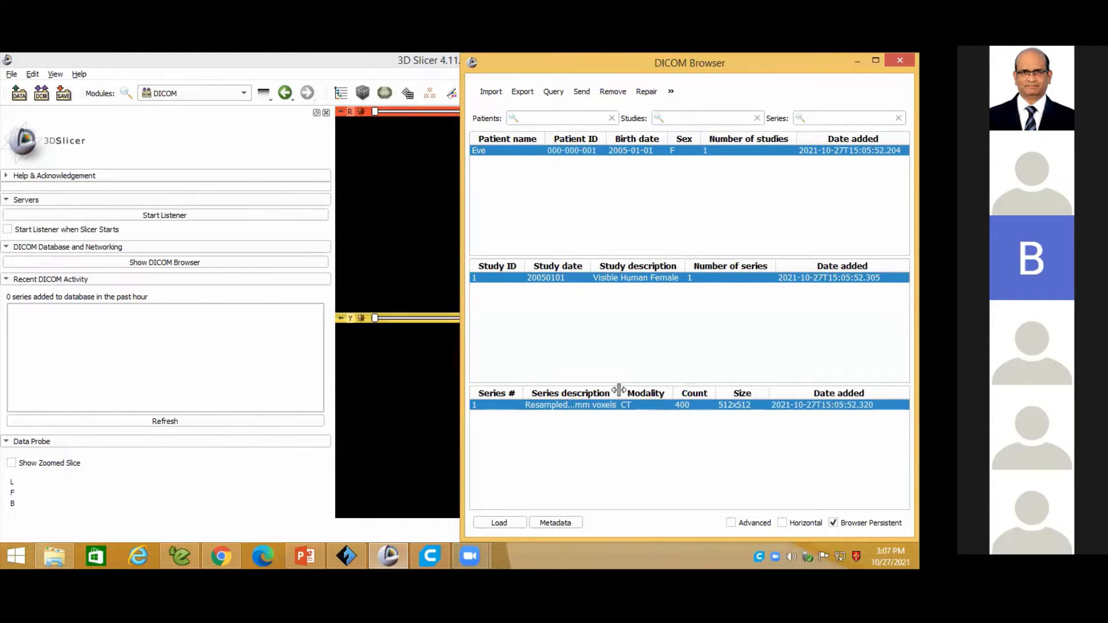
drag(619, 391, 646, 393)
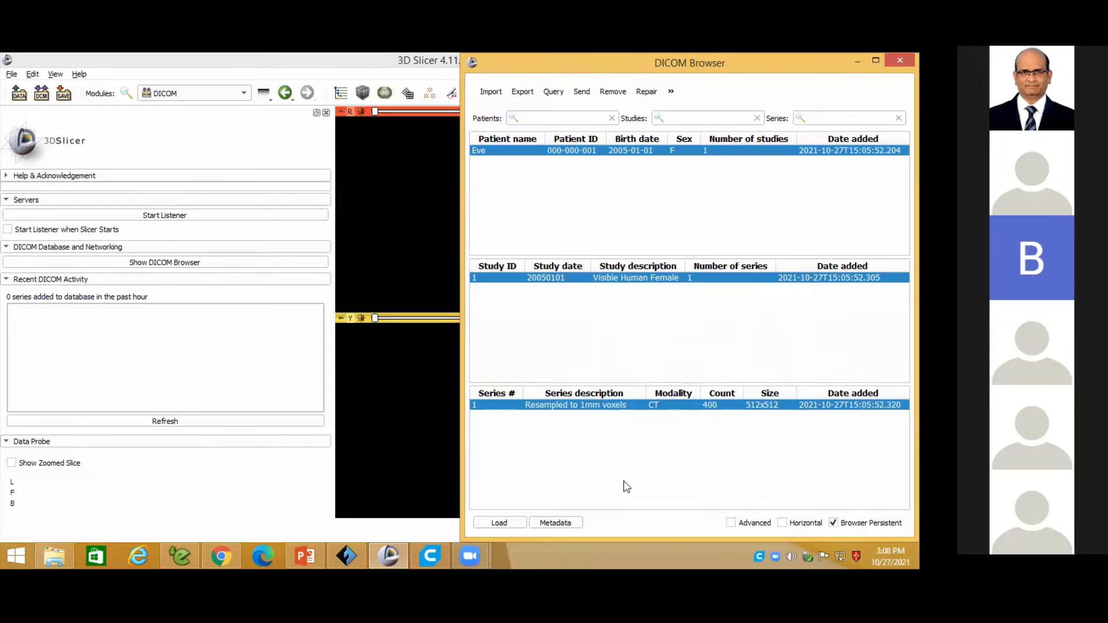
click(500, 523)
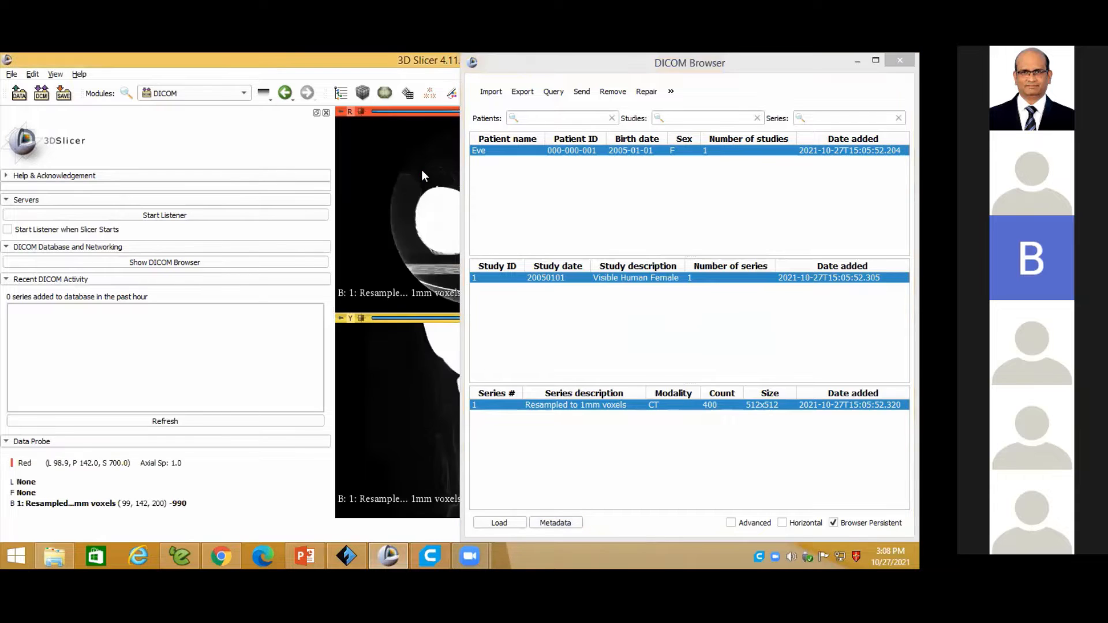
click(858, 64)
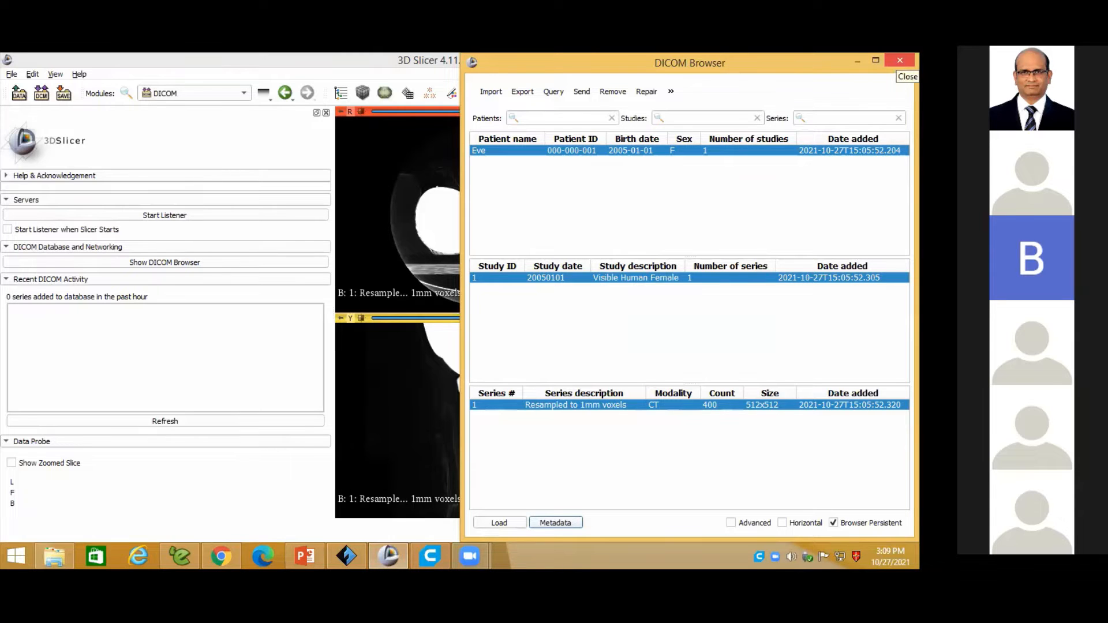
click(900, 60)
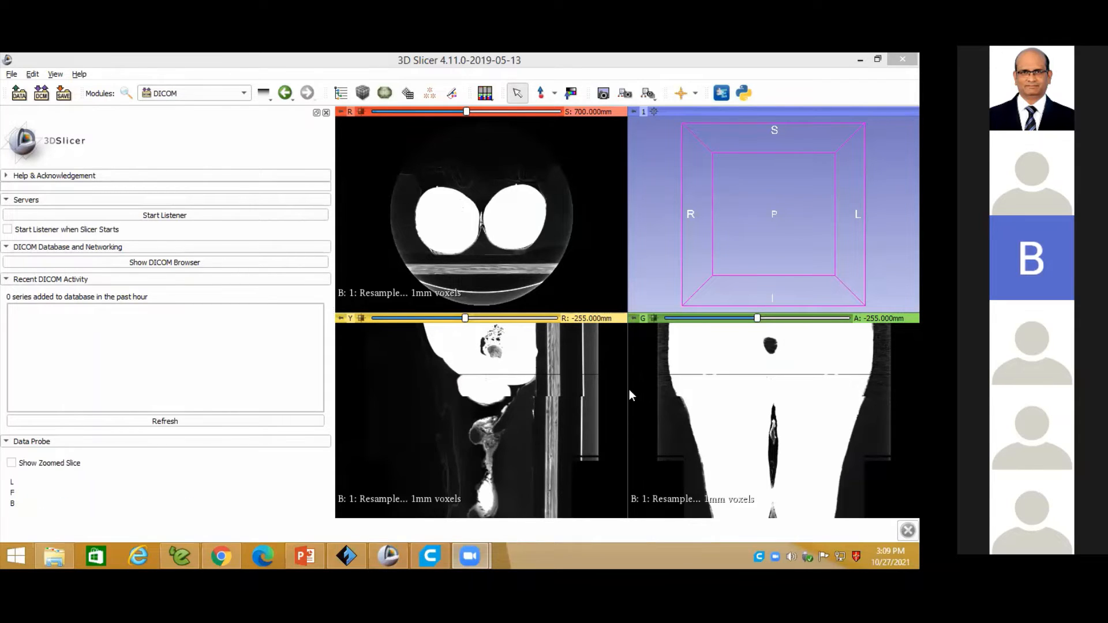
- Check the orientation options of the green slice view and leave it set to Coronal
click(378, 389)
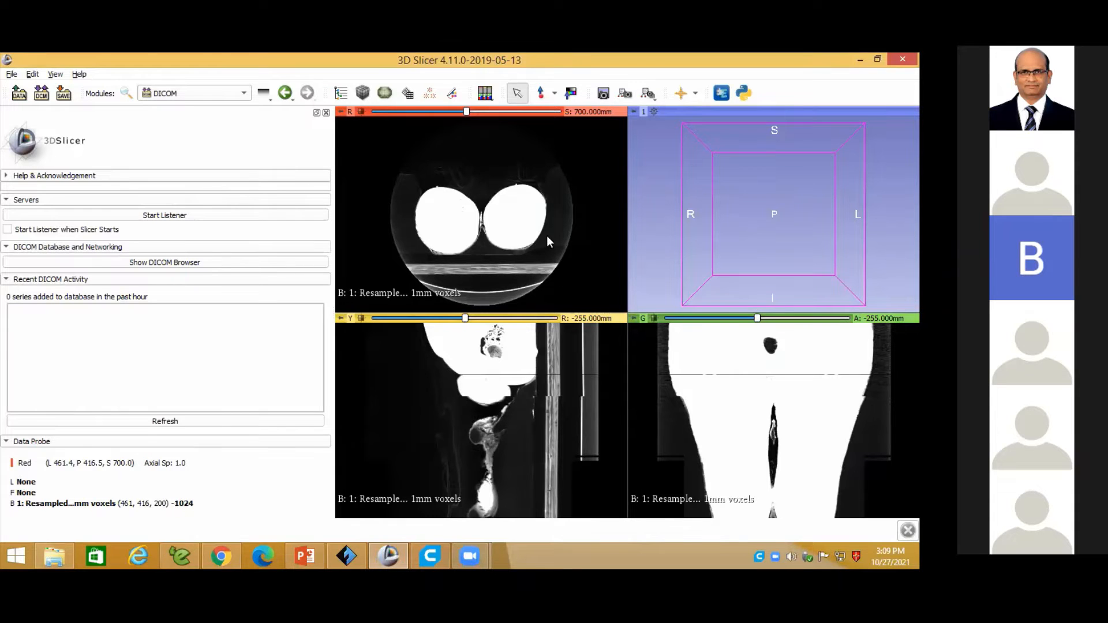
mouse_move(634, 319)
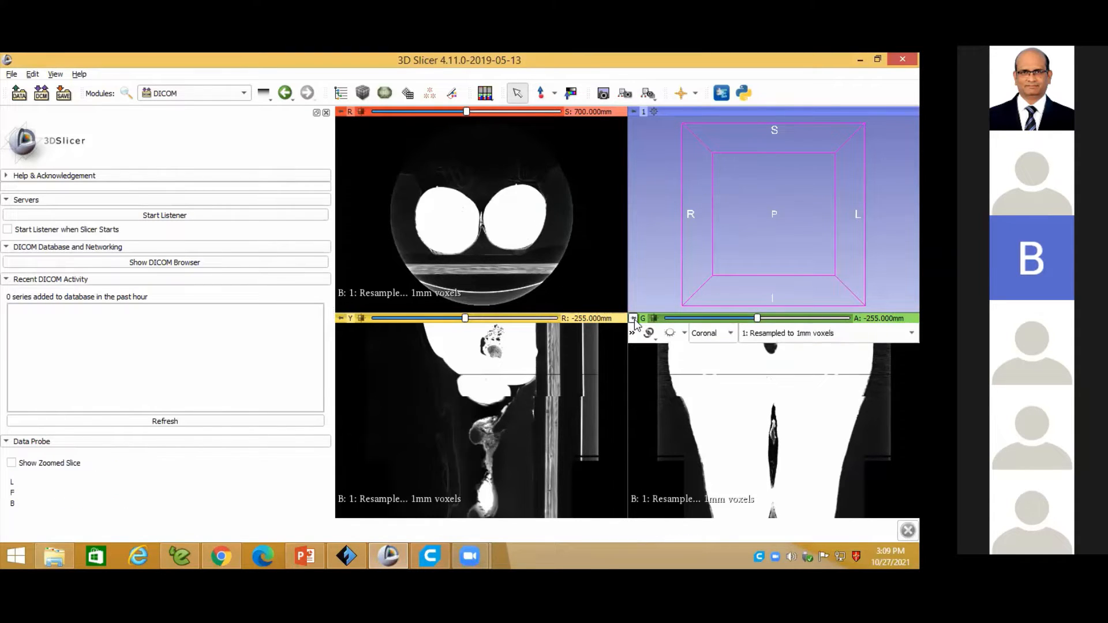
click(710, 335)
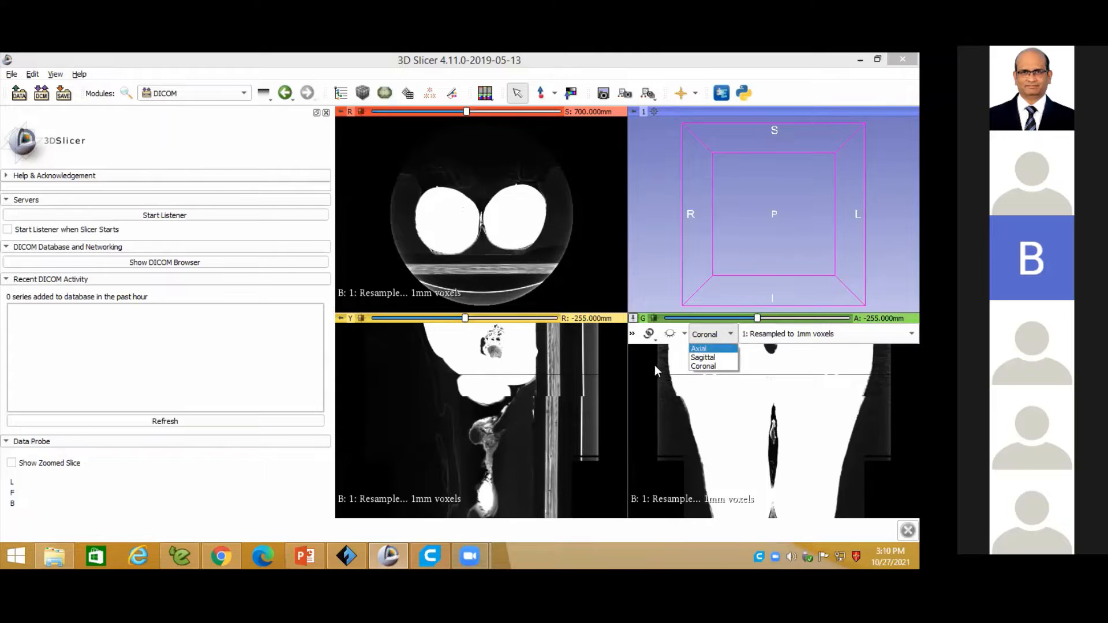
click(645, 390)
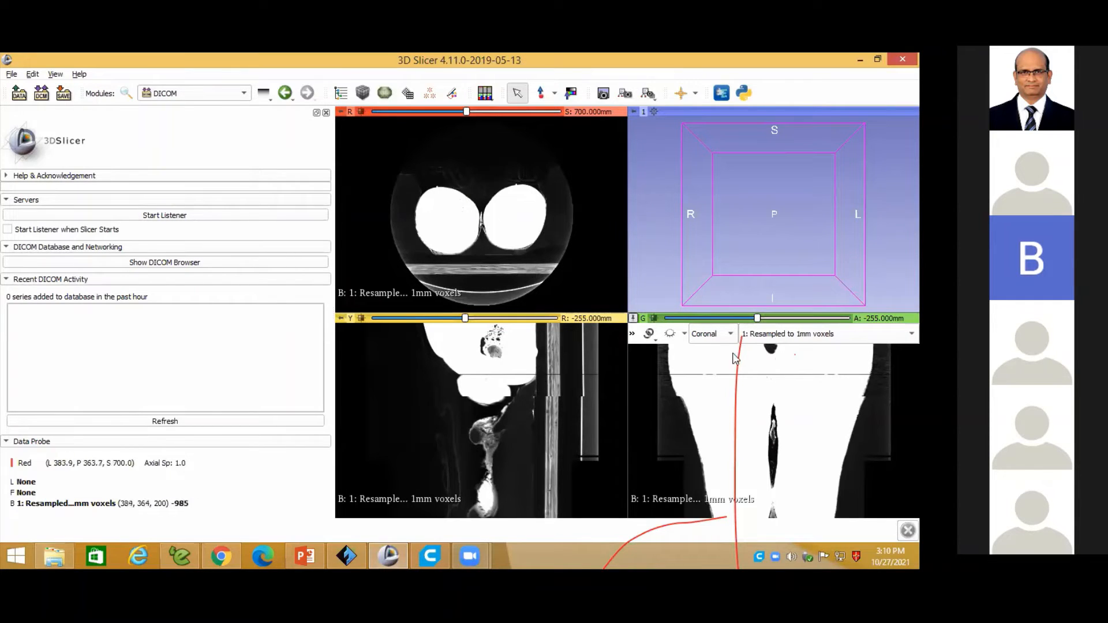
- Move the coronal slice to A: -303 mm, the sagittal slice to R: -187 mm and the axial slice to S: 737.5 mm
mouse_move(757, 318)
mouse_down()
mouse_move(707, 320)
mouse_move(827, 323)
mouse_move(746, 322)
mouse_up()
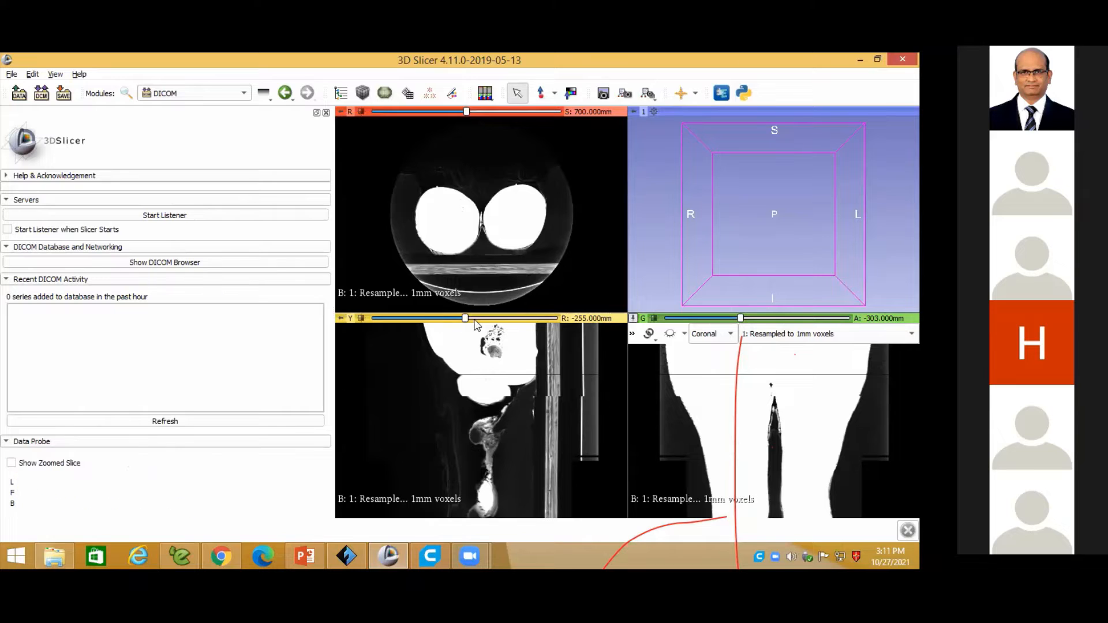
drag(465, 319, 487, 339)
click(446, 112)
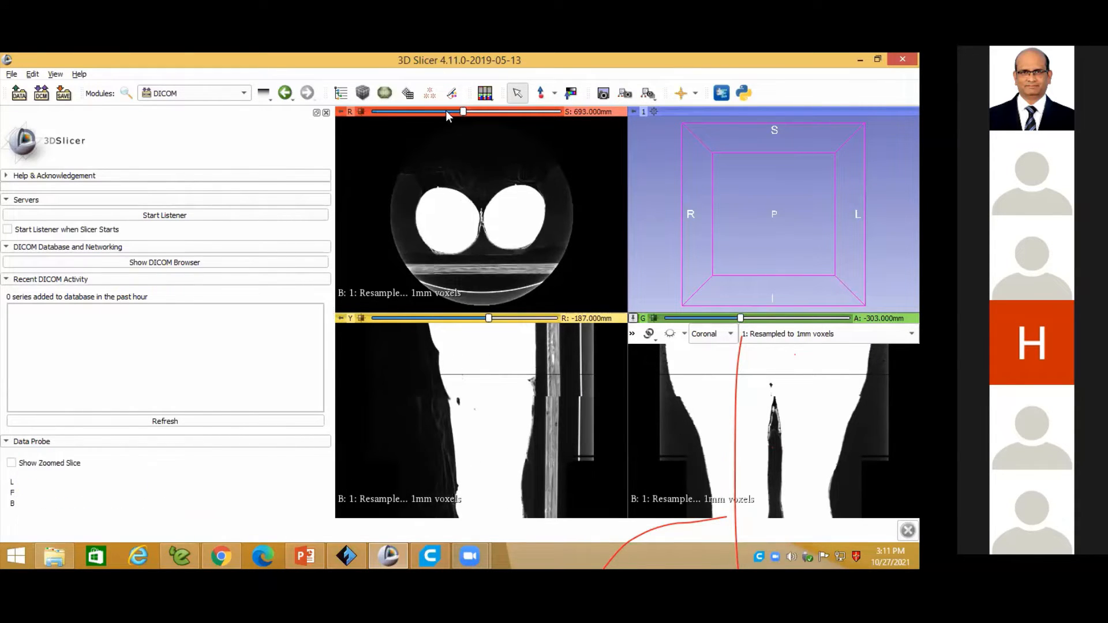
drag(447, 113, 485, 137)
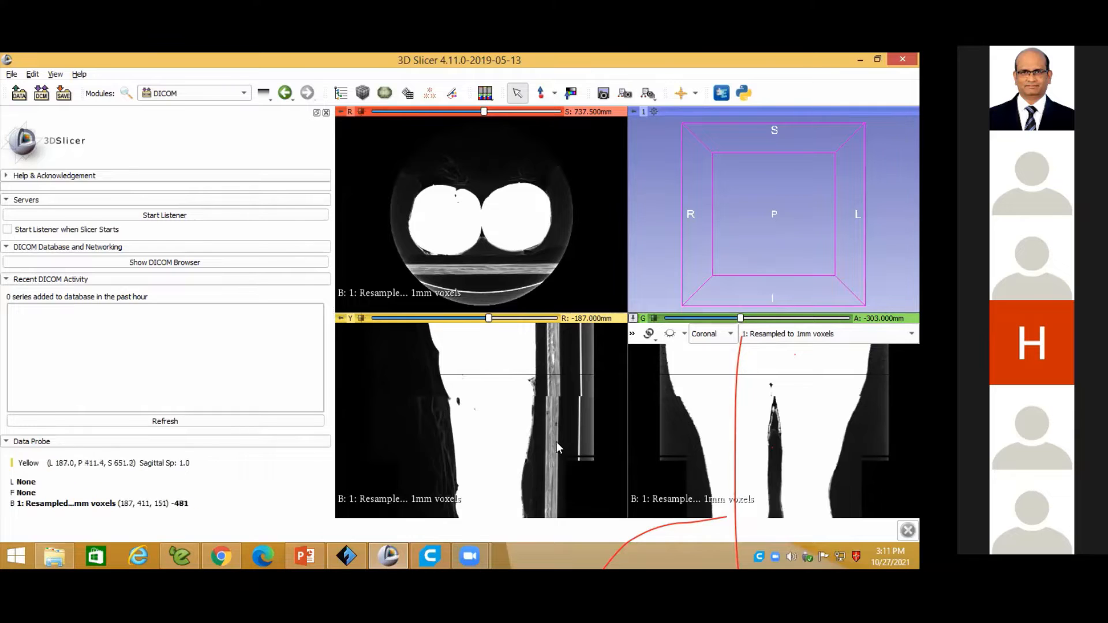
- Show the Resampled to 1mm voxels volume in the Volume Rendering module with cropping enabled and its ROI displayed
click(211, 95)
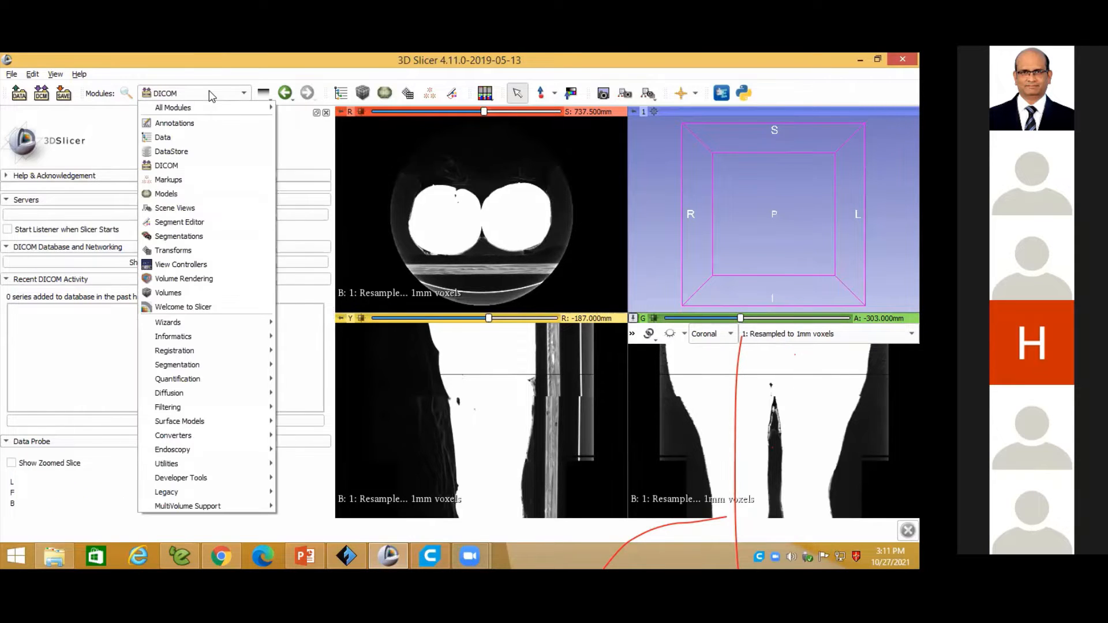
click(198, 279)
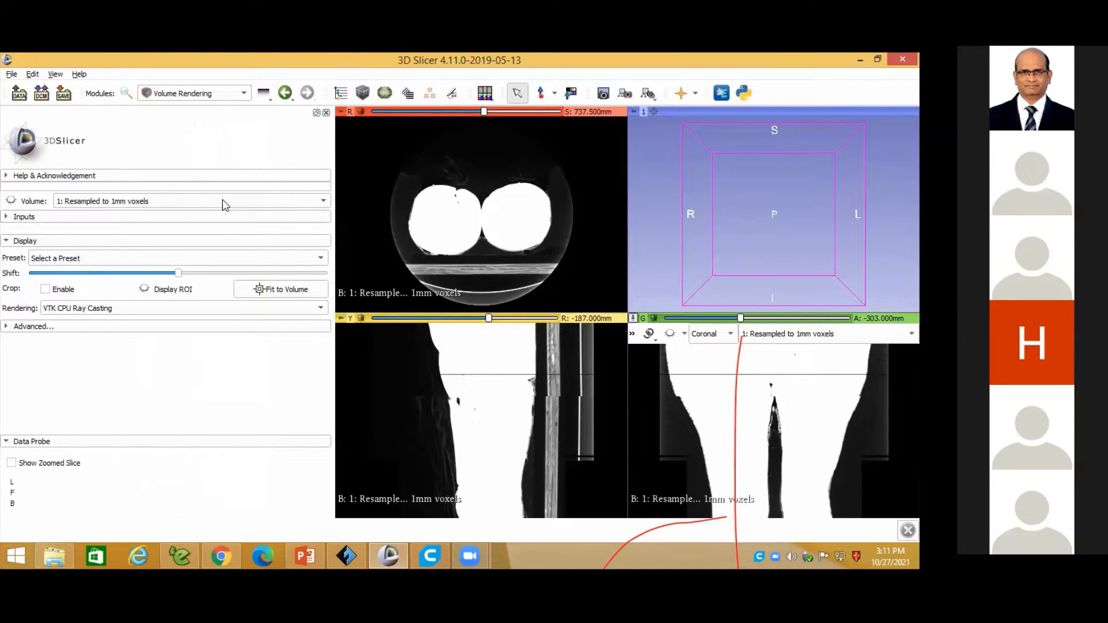
click(11, 202)
click(45, 290)
click(144, 289)
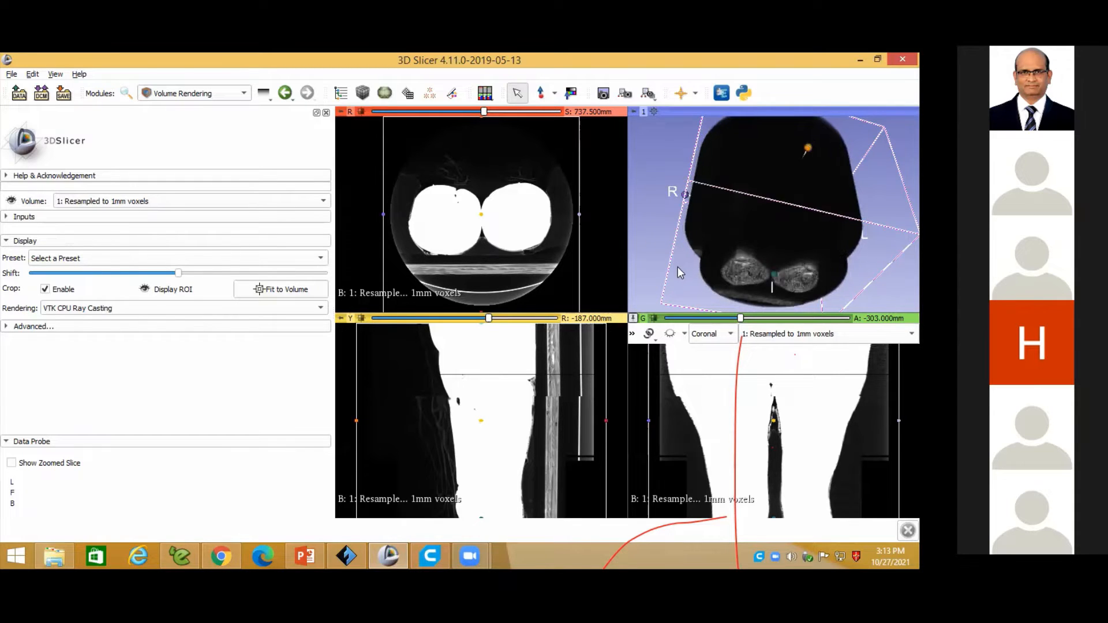
- Apply the CT-Bone preset to the volume rendering
drag(678, 266, 805, 168)
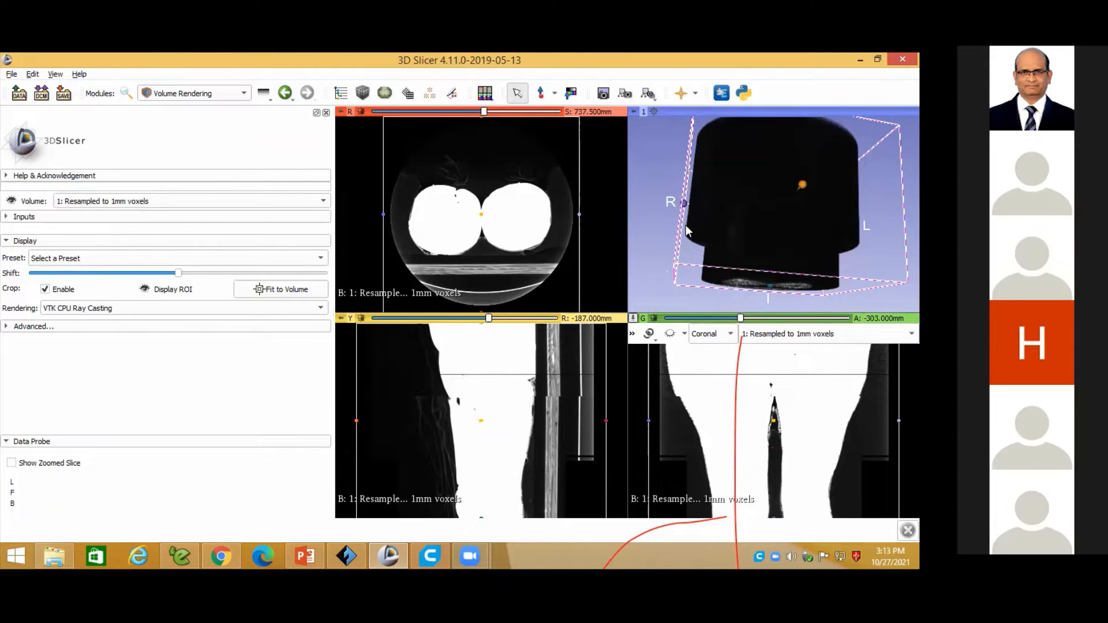
drag(686, 229, 717, 224)
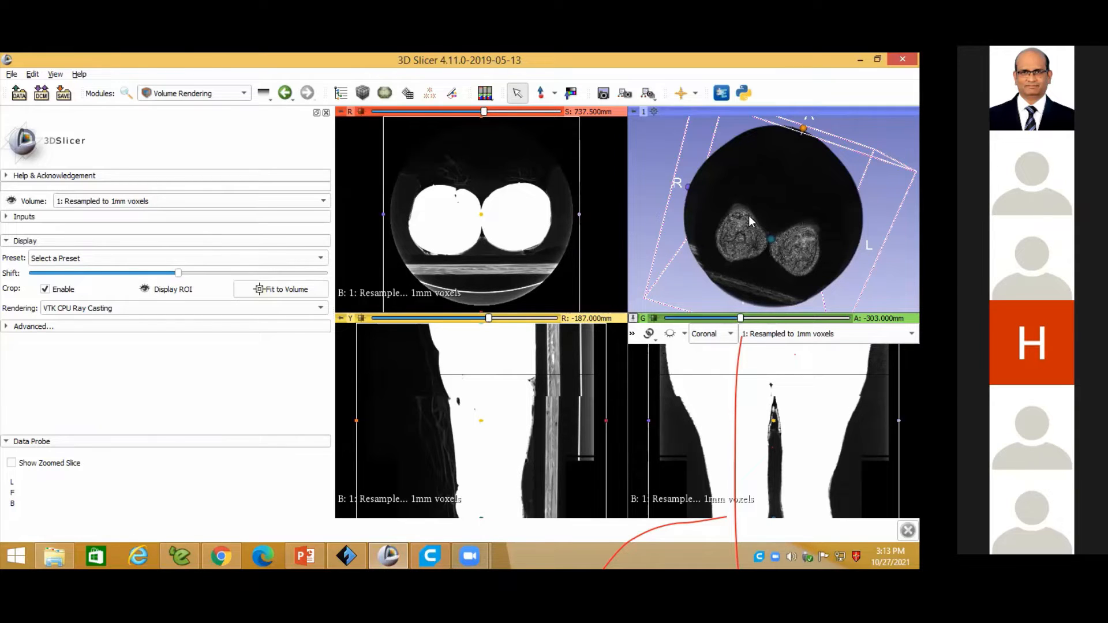
click(221, 259)
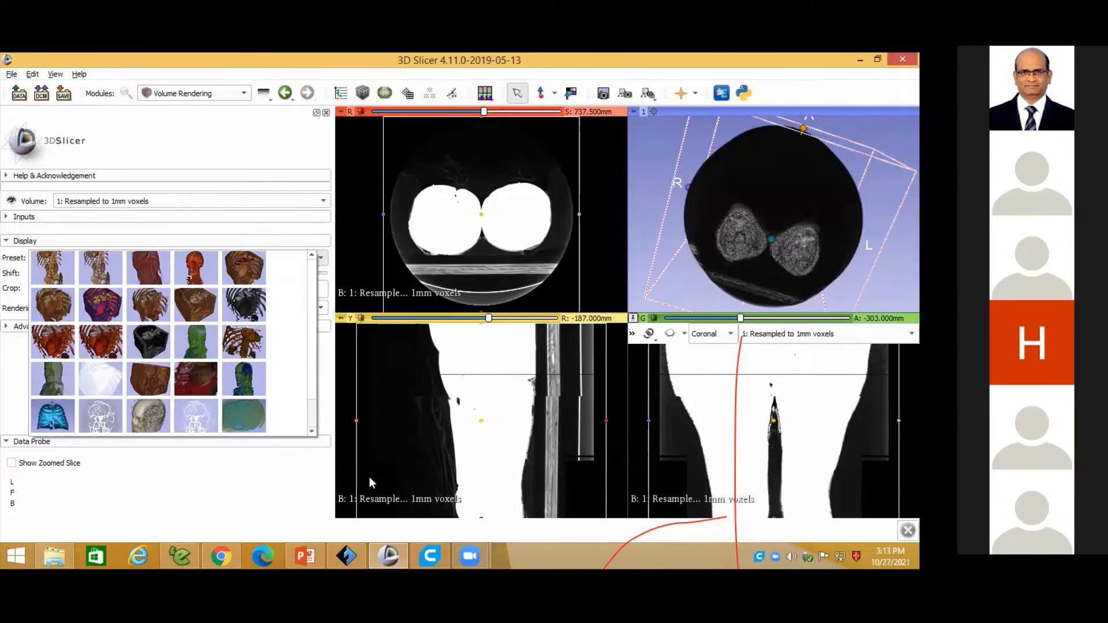
click(536, 490)
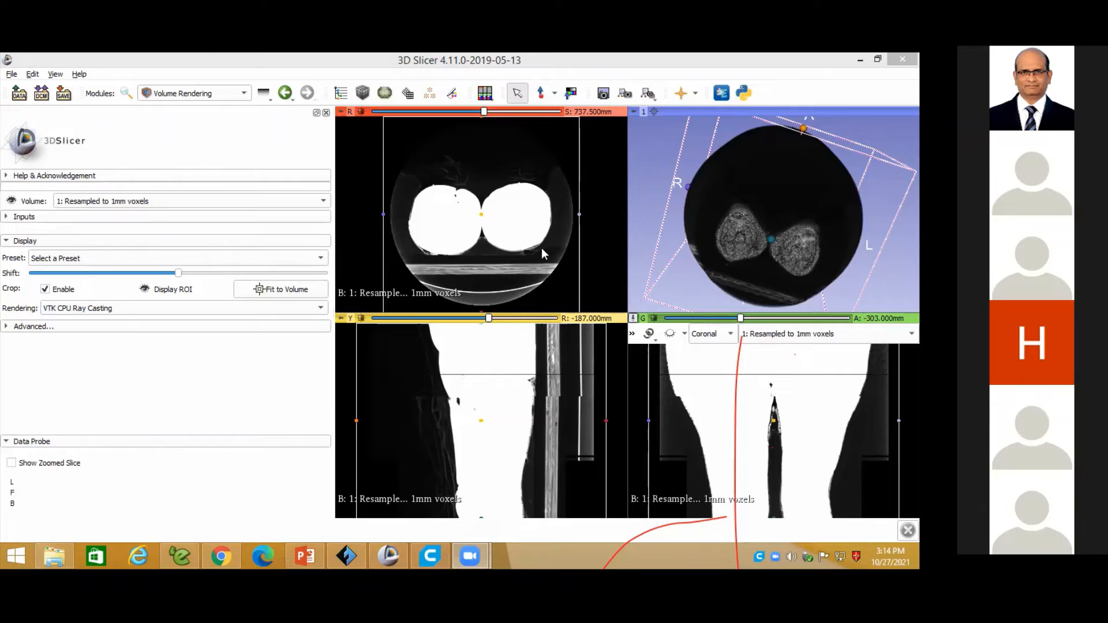
click(190, 258)
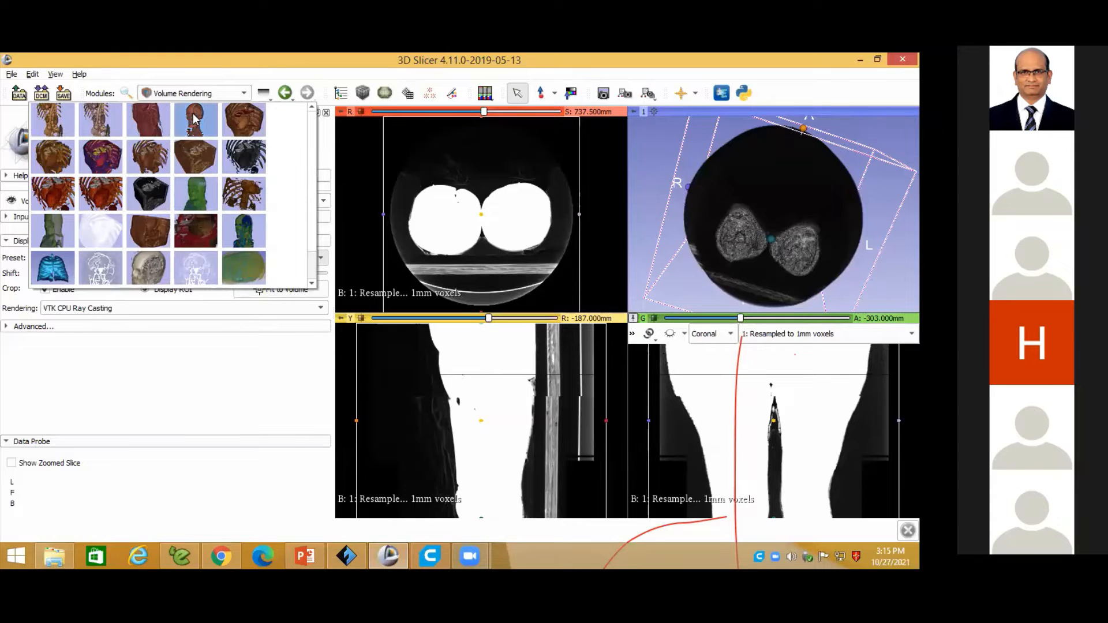
click(143, 122)
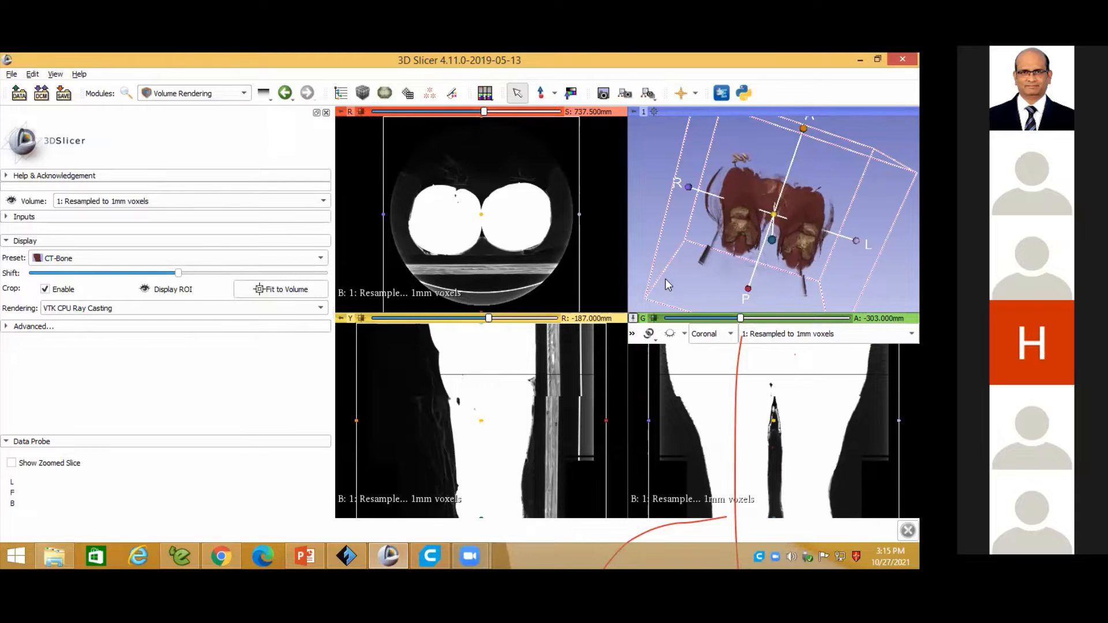
- Lower the rendering shift well below the middle, then raise it until the skin surface of the legs is rendered
drag(668, 281, 723, 189)
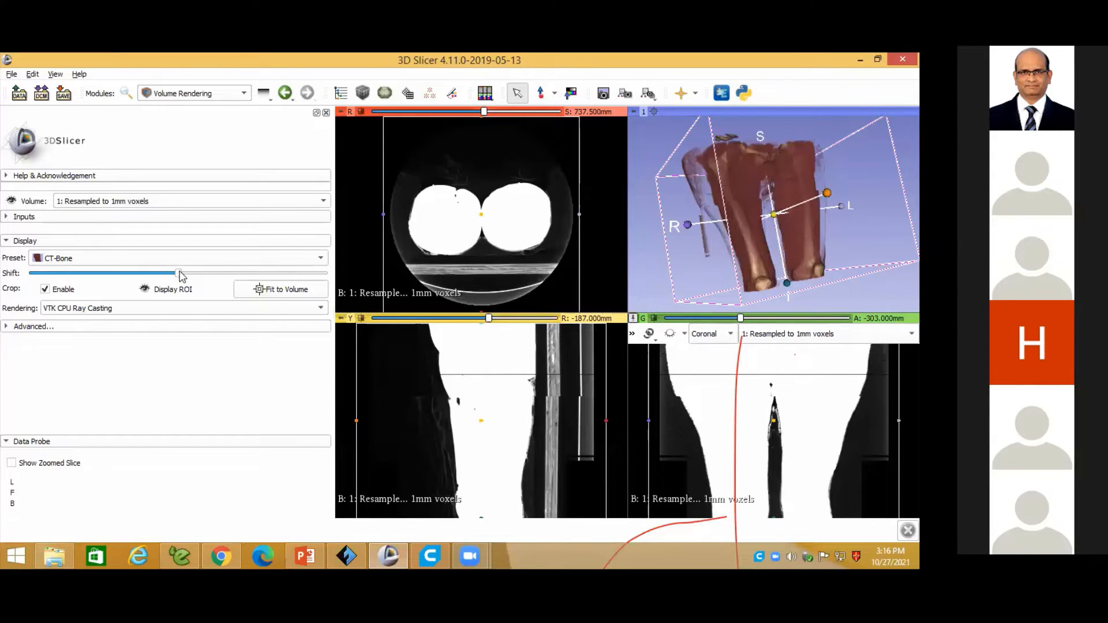
drag(179, 273, 107, 276)
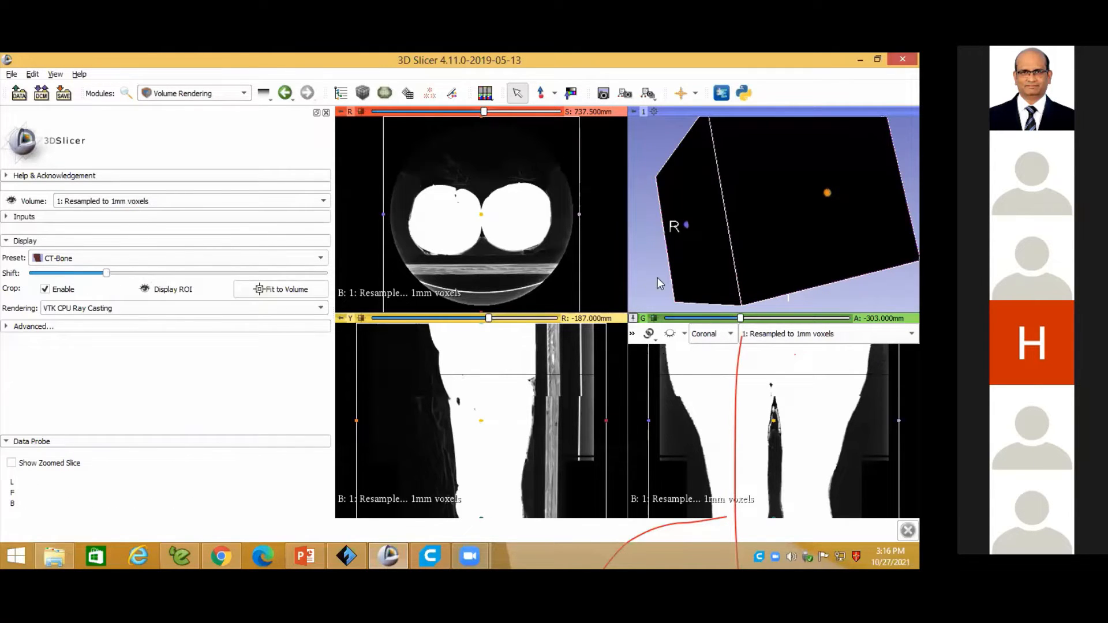
drag(702, 261, 674, 209)
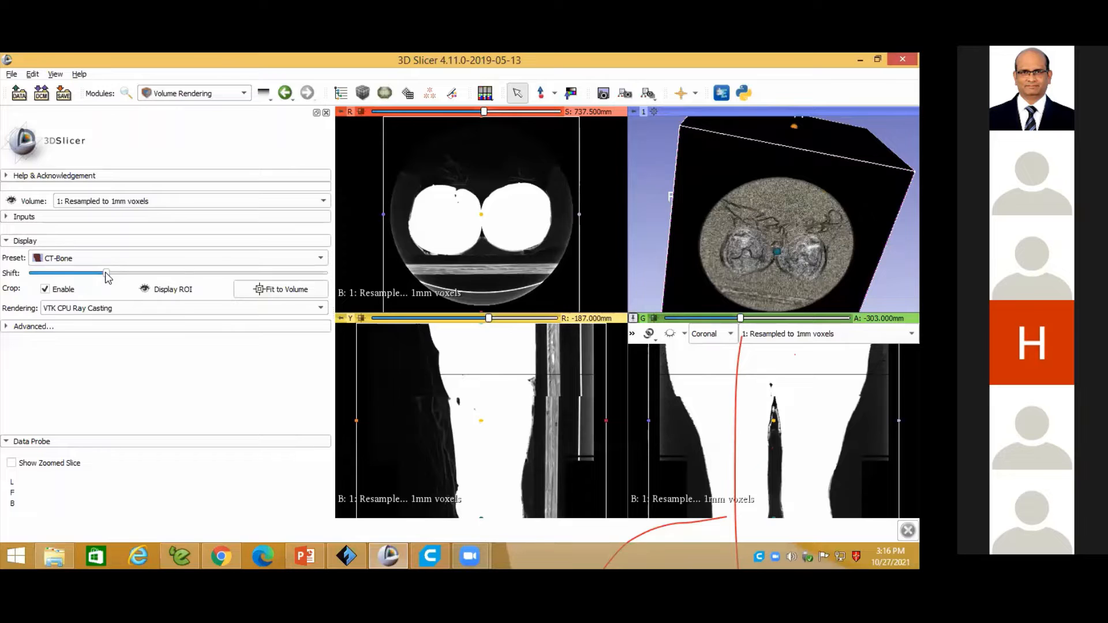
drag(106, 274, 163, 276)
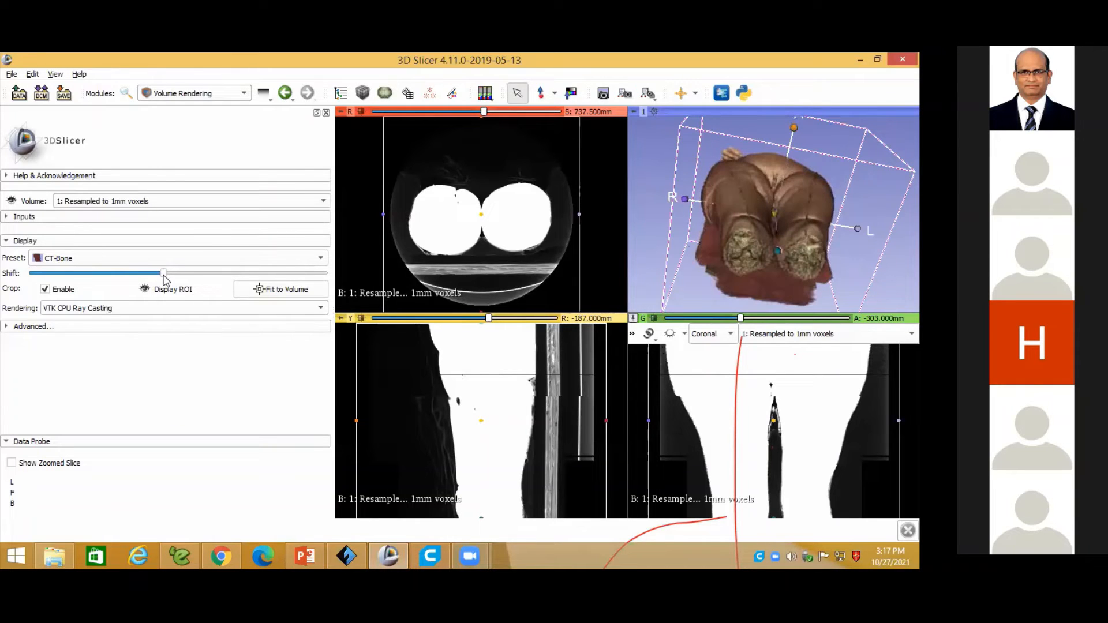
- Examine the rendered skin surface of the legs from the sides, front and below in the 3D view
drag(726, 238, 818, 177)
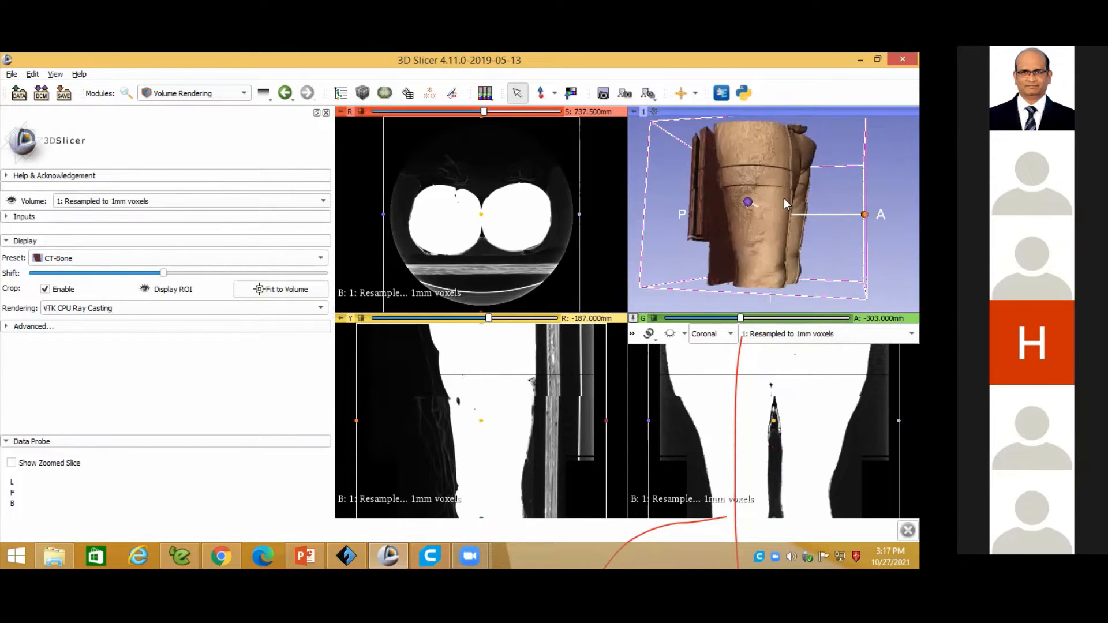
drag(686, 188, 636, 179)
drag(642, 181, 659, 186)
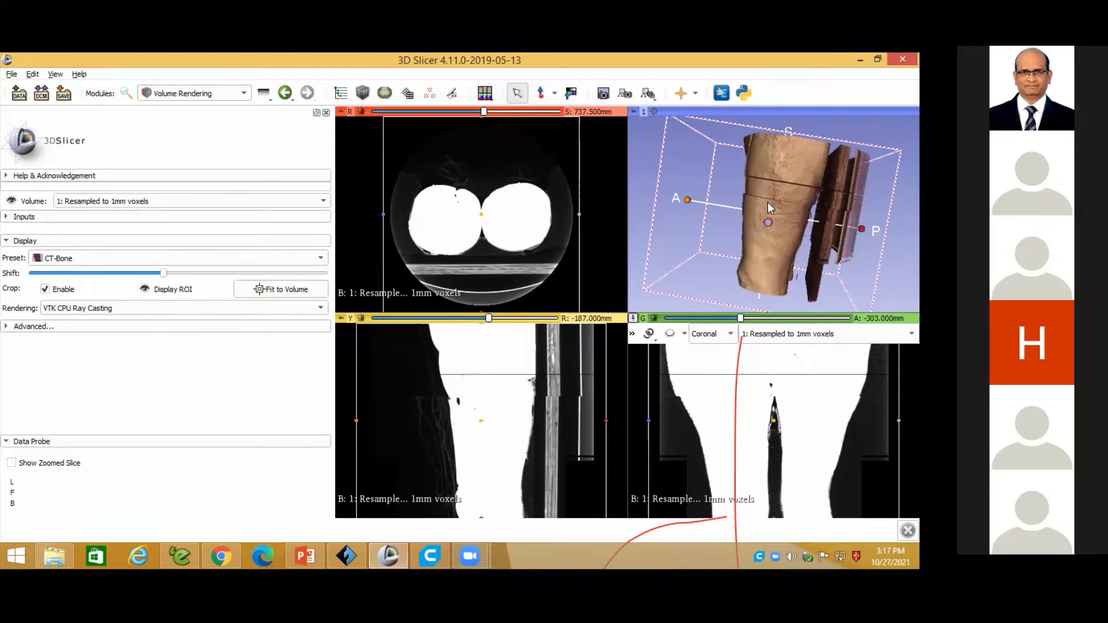
drag(764, 222, 778, 187)
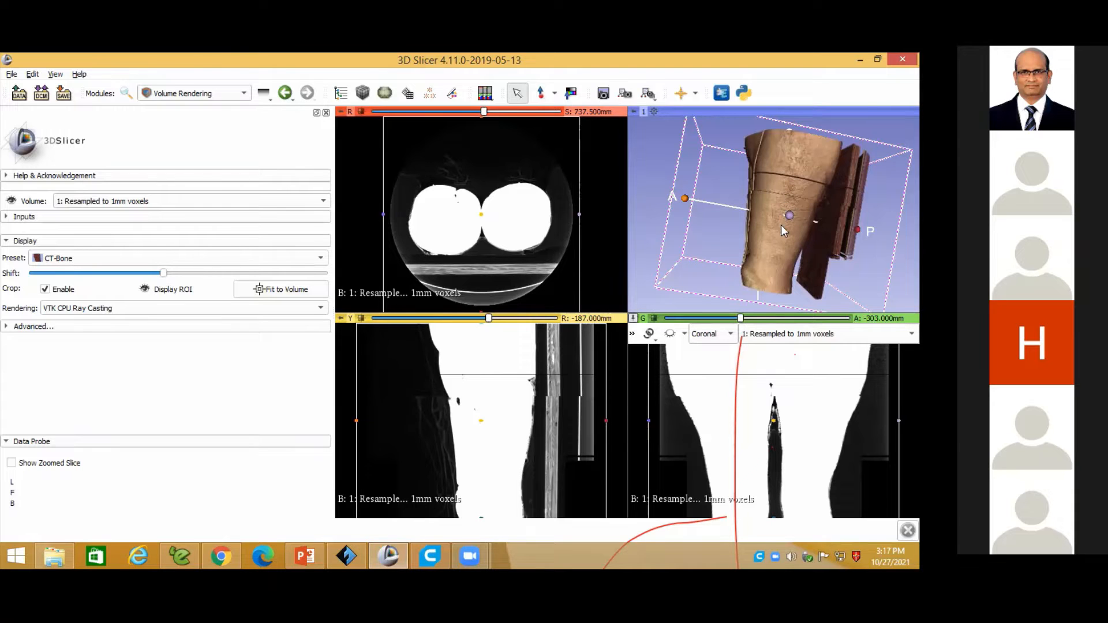
mouse_move(807, 226)
mouse_down()
mouse_move(819, 226)
mouse_move(799, 229)
mouse_up()
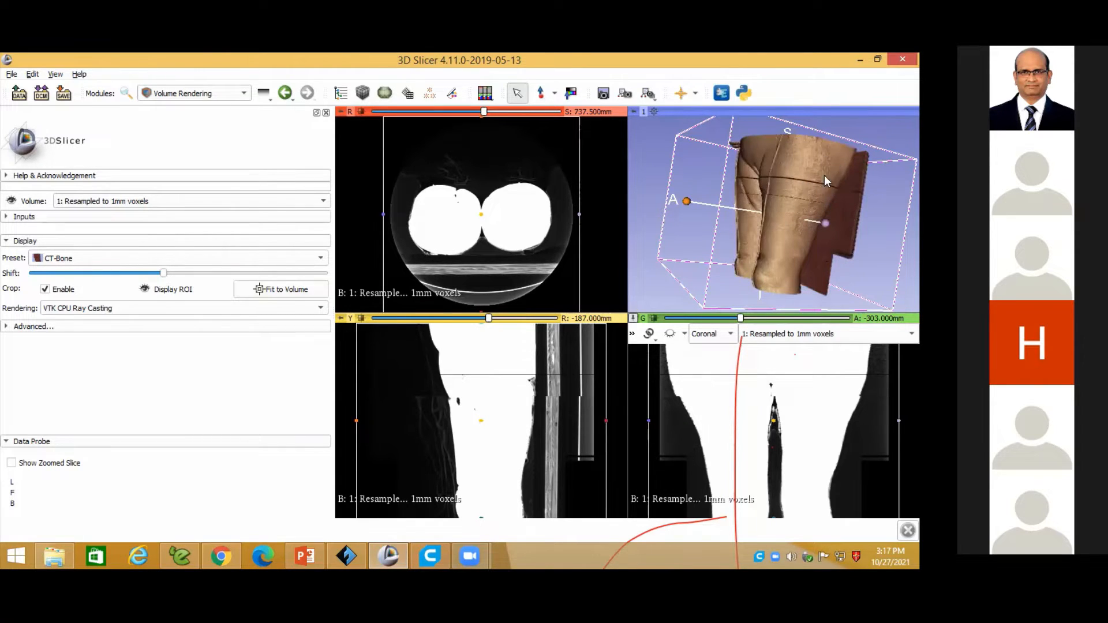
drag(809, 201, 824, 141)
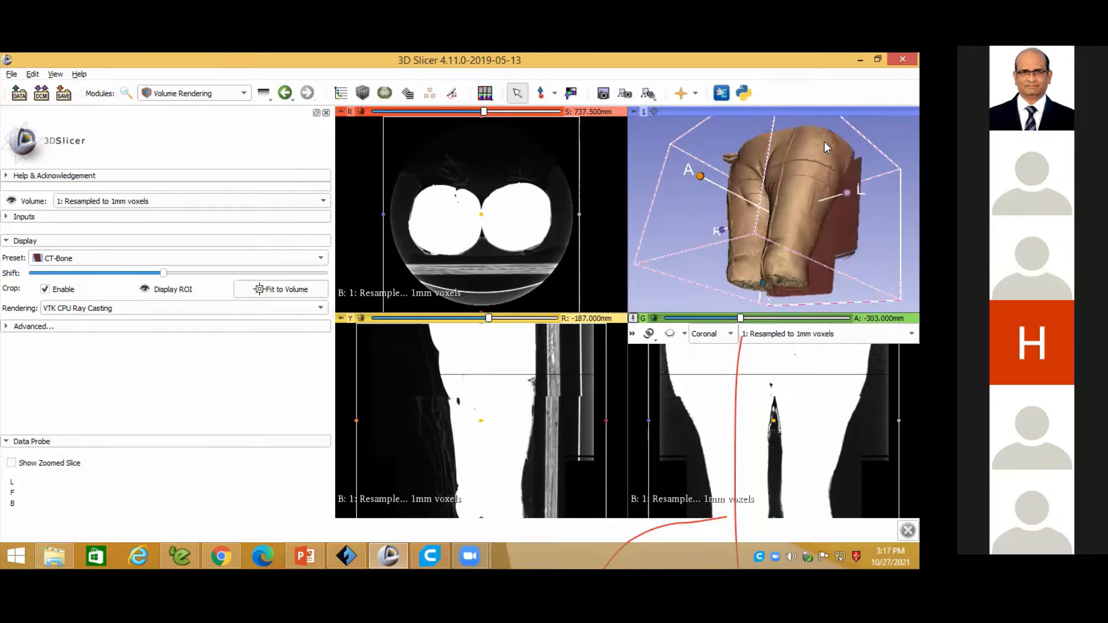
drag(799, 204, 765, 262)
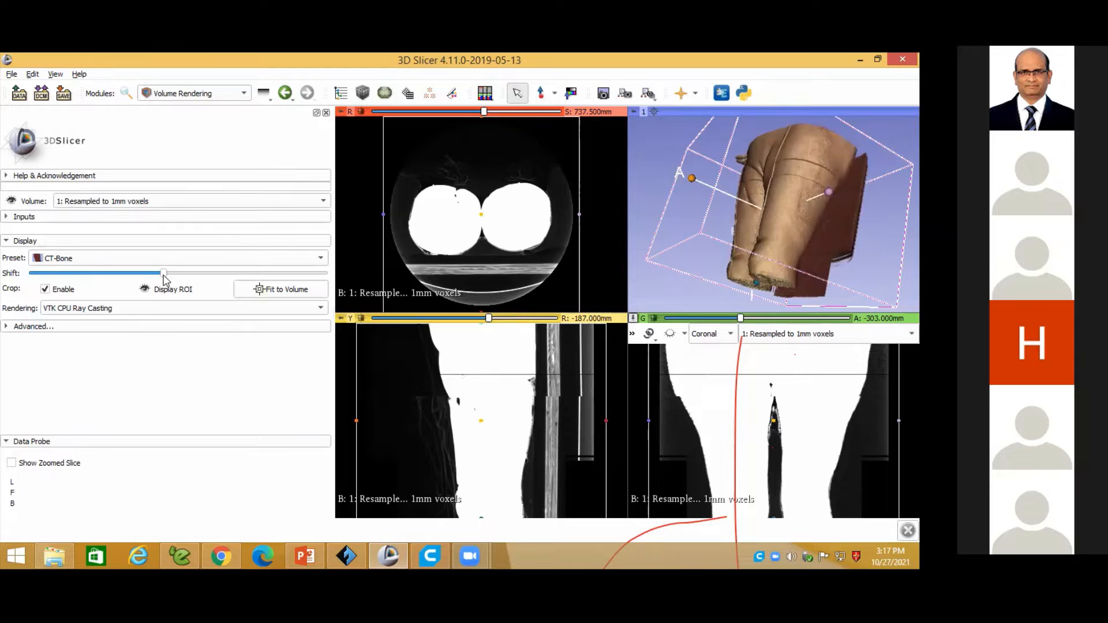
- Raise the rendering shift until the soft tissue fades and the femur and pelvic bones stand out
drag(163, 275, 178, 279)
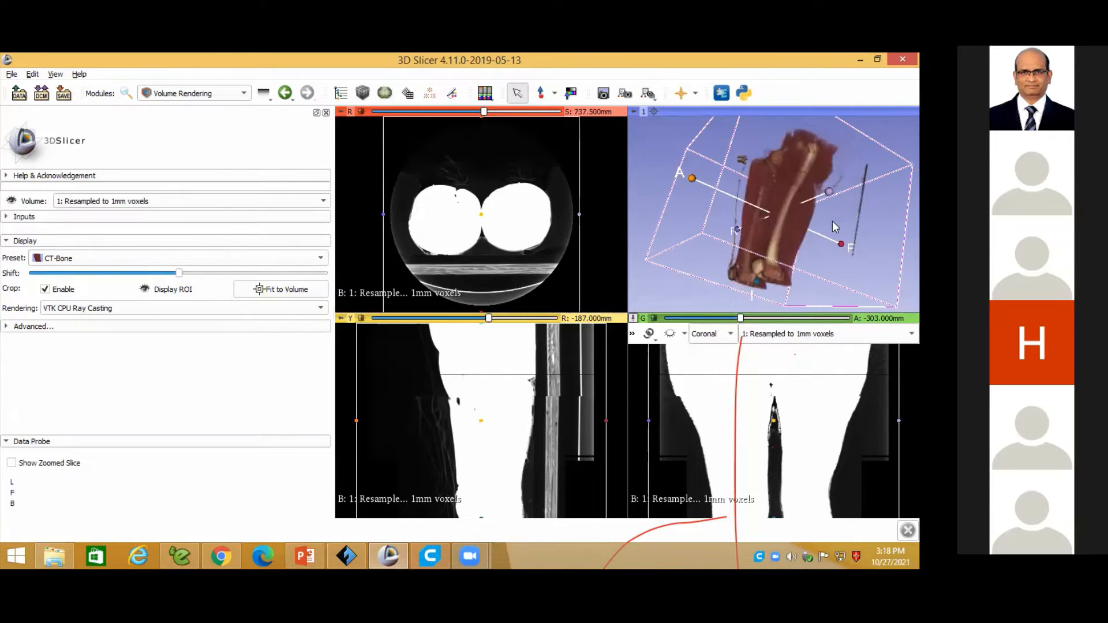
drag(832, 221, 841, 224)
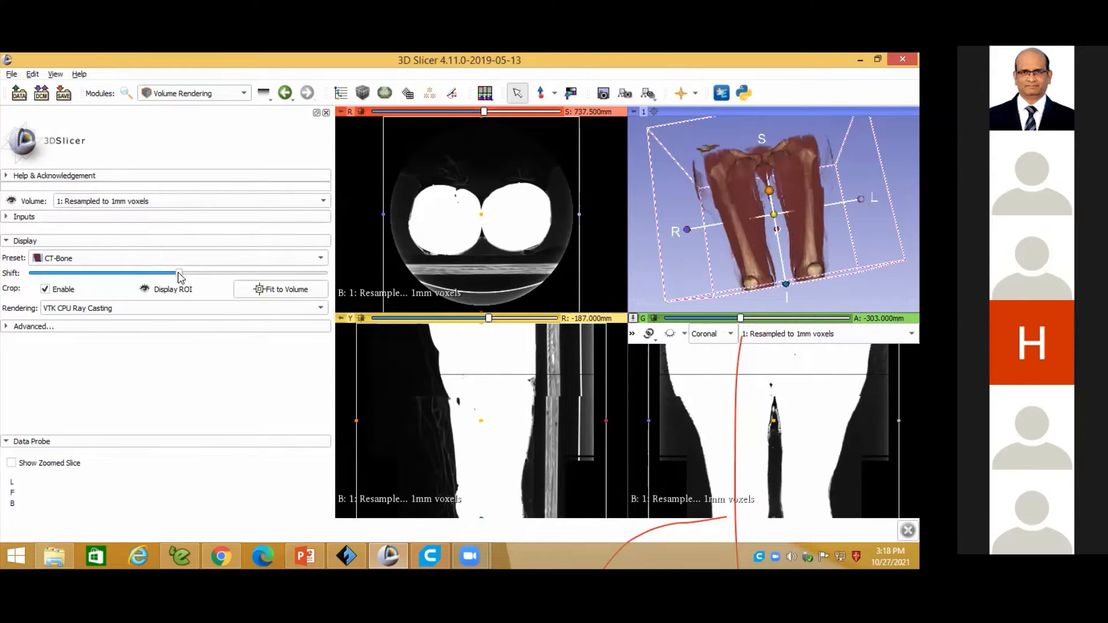
drag(179, 273, 180, 273)
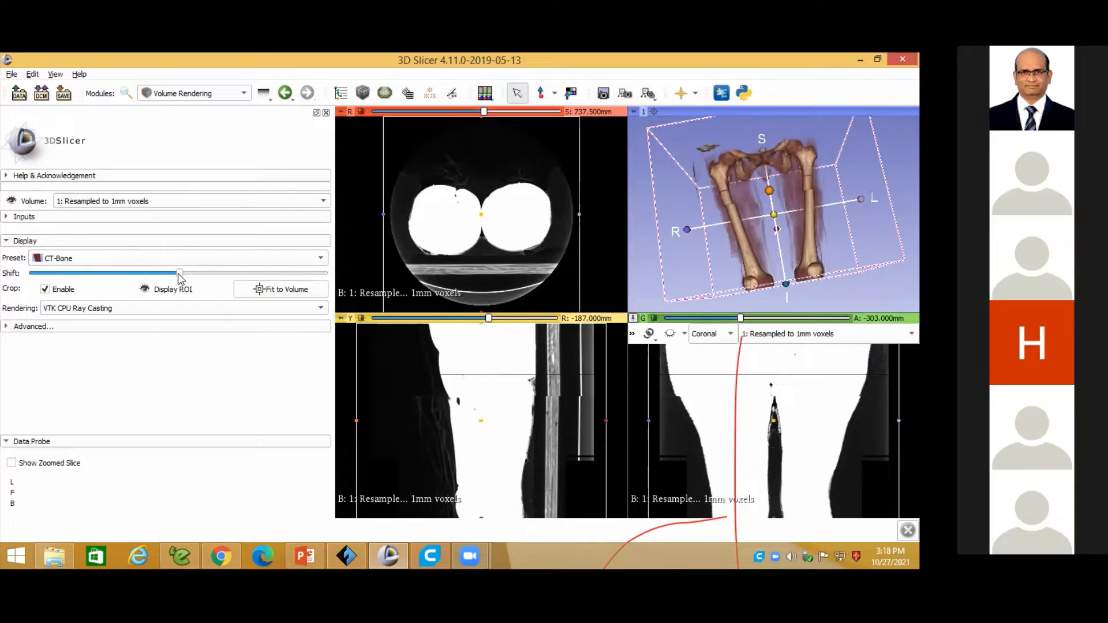
- Raise the rendering shift slightly until the remaining soft tissue disappears around the femurs, and inspect the bones from other angles
mouse_move(180, 274)
mouse_down()
mouse_move(225, 278)
mouse_move(184, 286)
mouse_up()
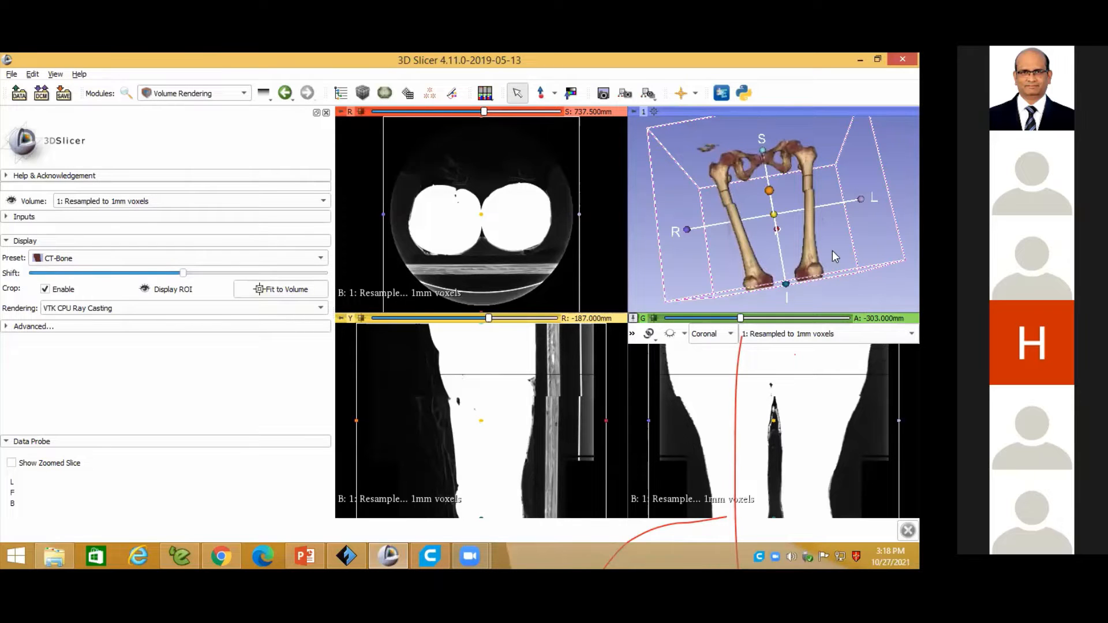
drag(831, 249, 805, 260)
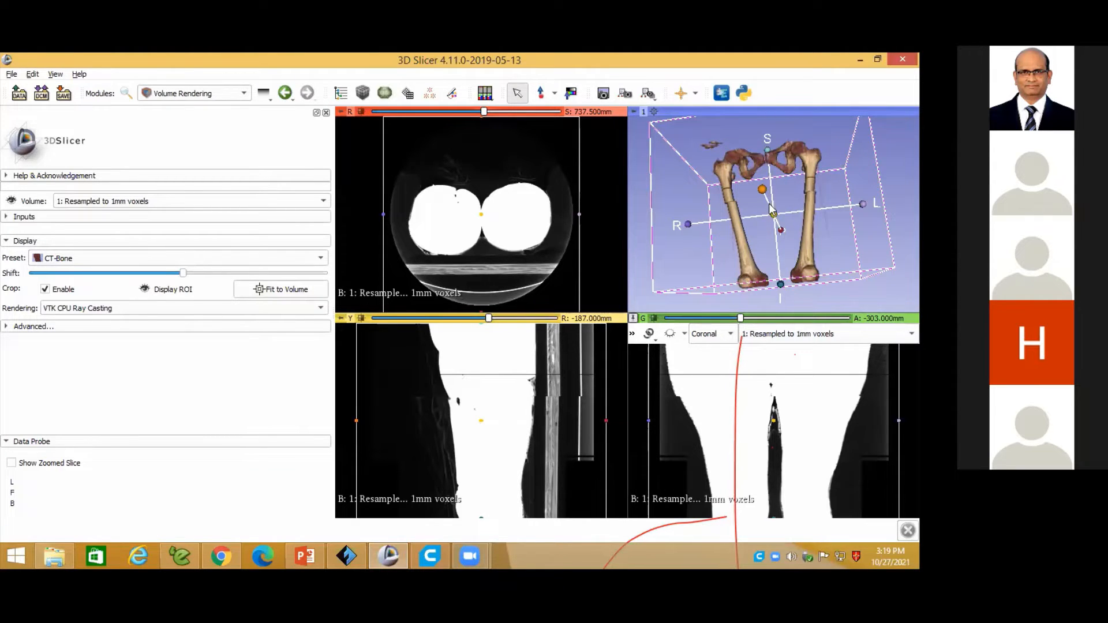
drag(753, 223, 739, 161)
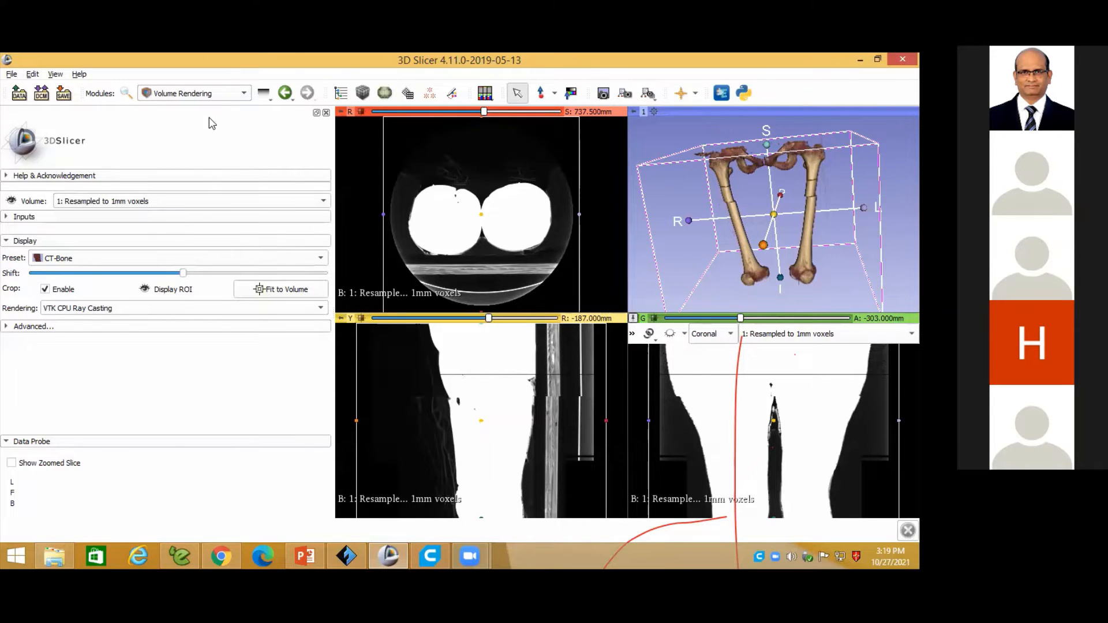
- Open the Crop Volume module for the 1 mm resampled volume
click(221, 96)
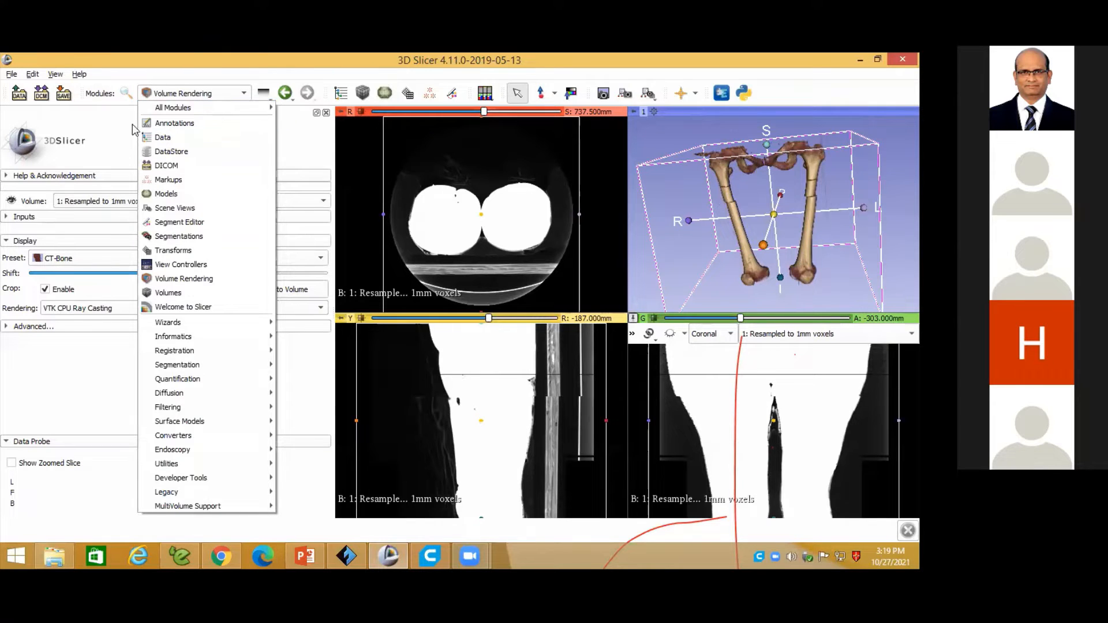
click(110, 132)
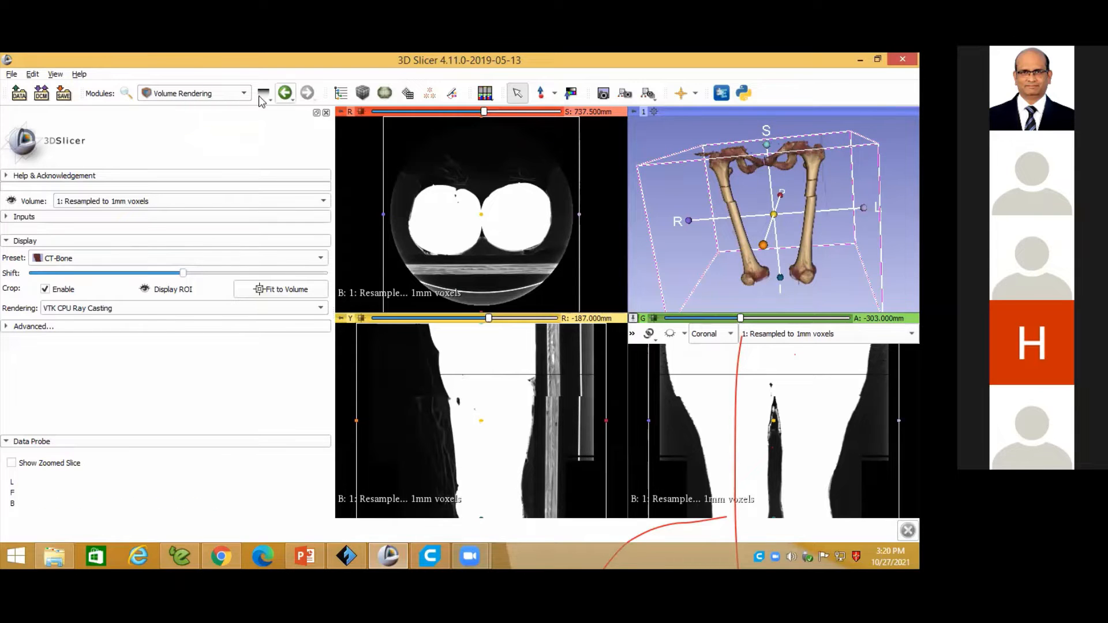
click(230, 94)
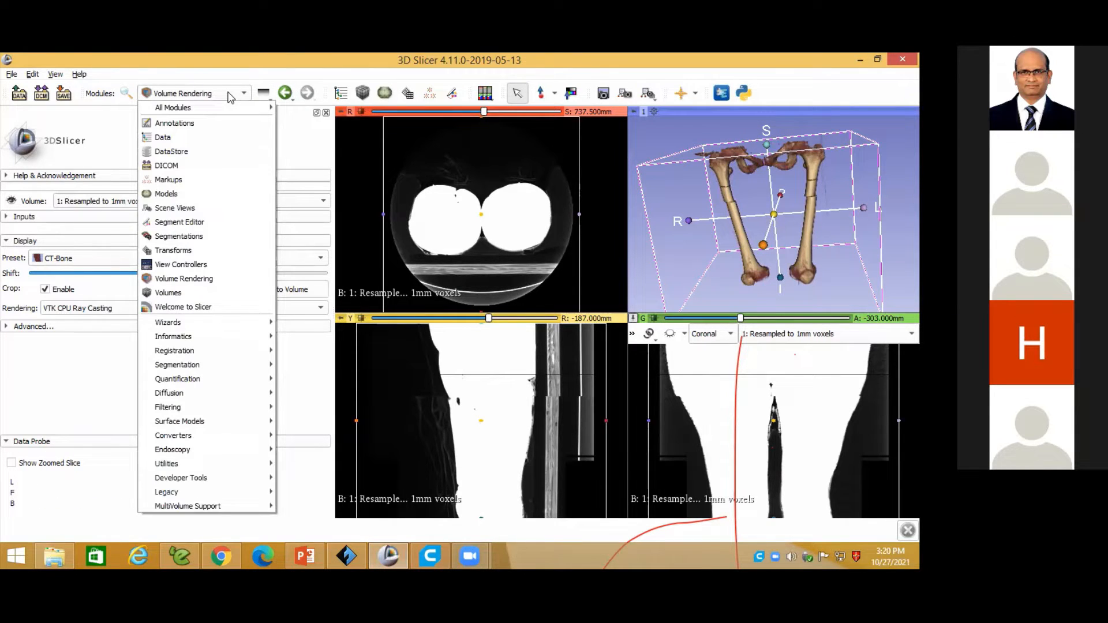
mouse_move(210, 442)
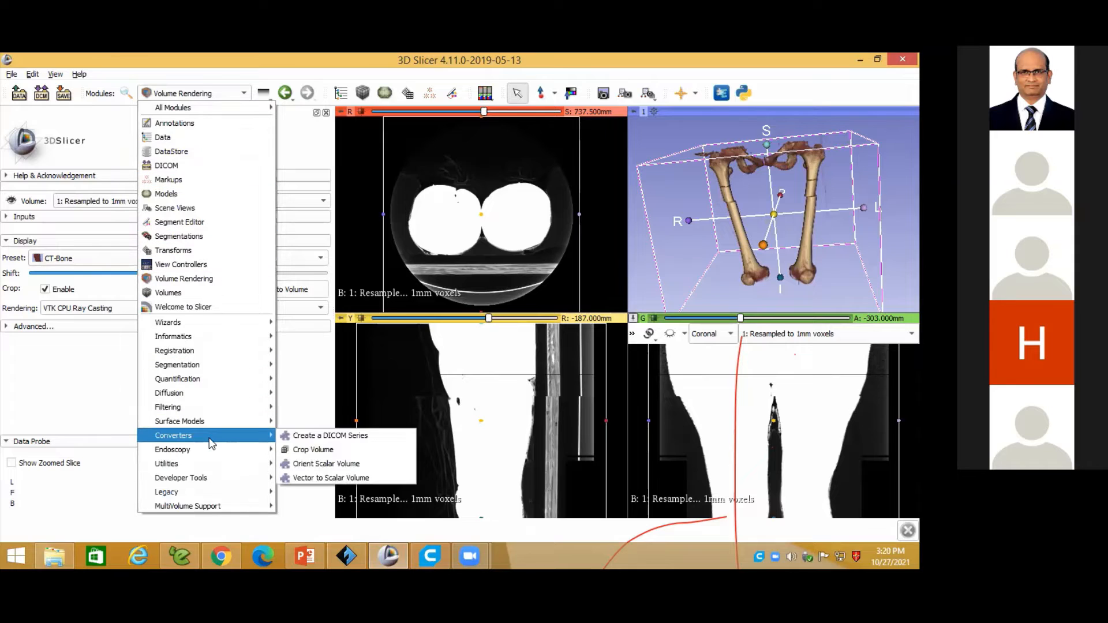
click(312, 452)
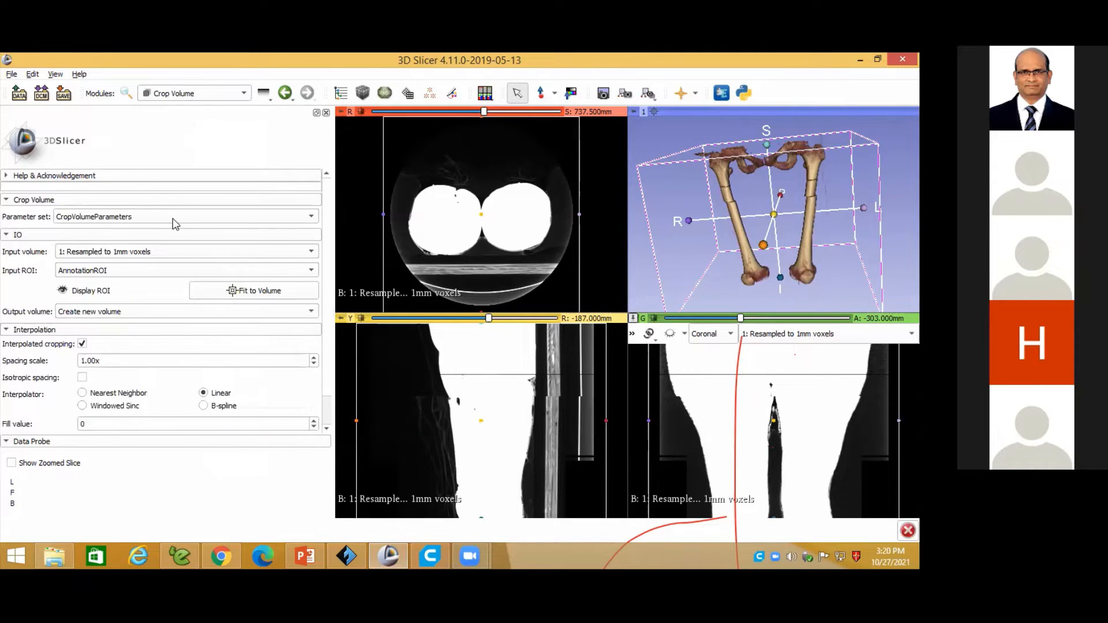
scroll(176, 224, down, 1)
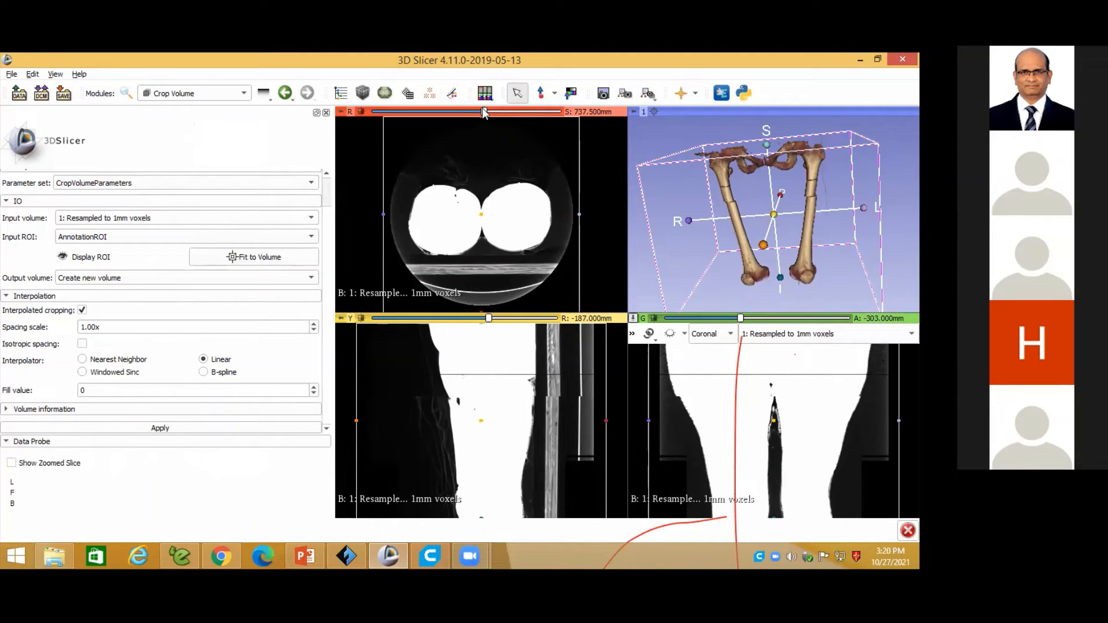
- Browse the slices to axial S 543.5 mm, sagittal R -139 mm and coronal A -209 mm
click(456, 112)
drag(456, 112, 420, 112)
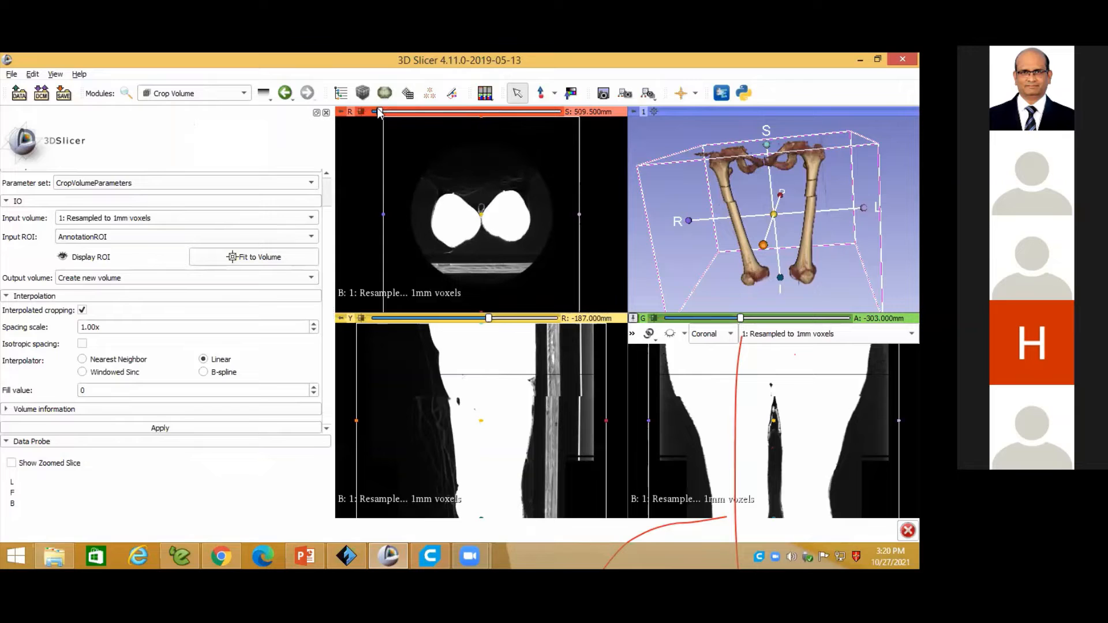
mouse_move(384, 112)
mouse_down()
mouse_move(582, 113)
mouse_move(392, 114)
mouse_up()
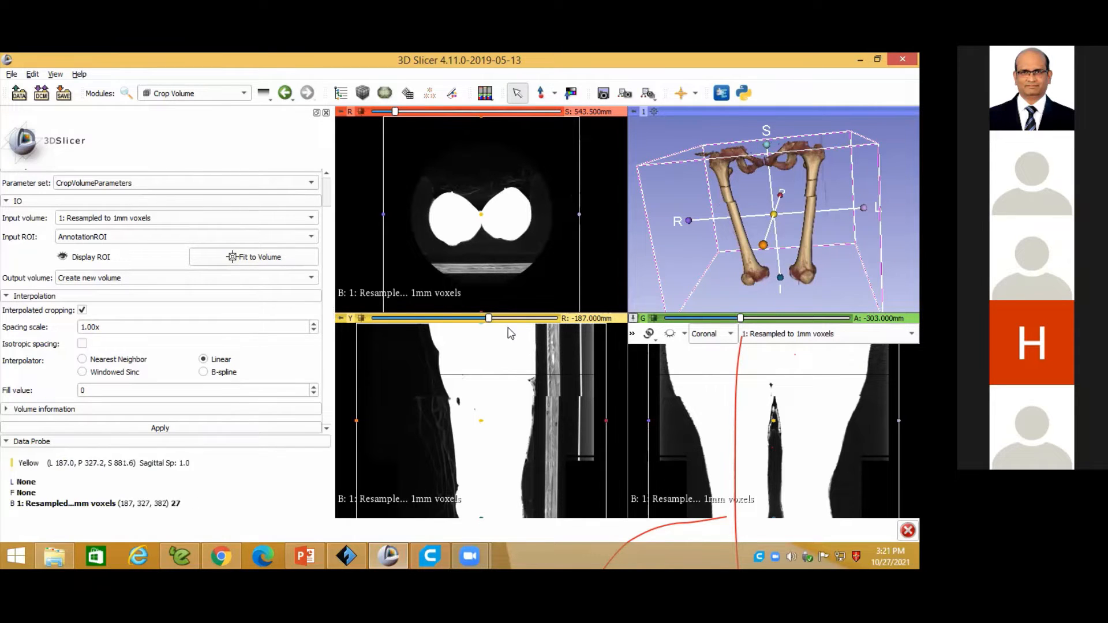
drag(489, 321, 507, 324)
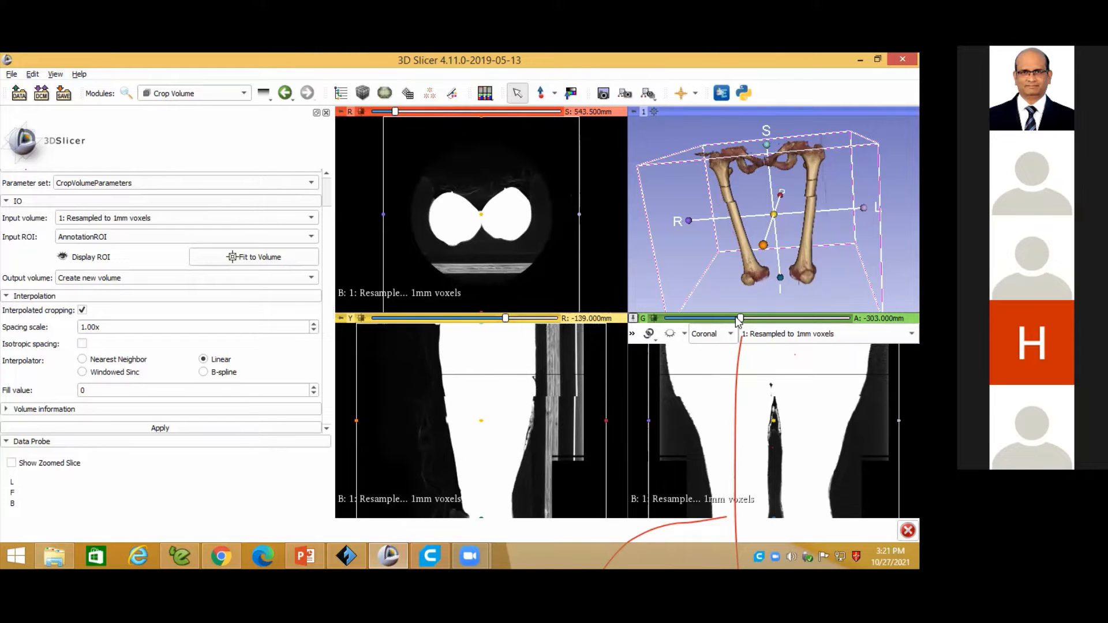
drag(741, 319, 778, 325)
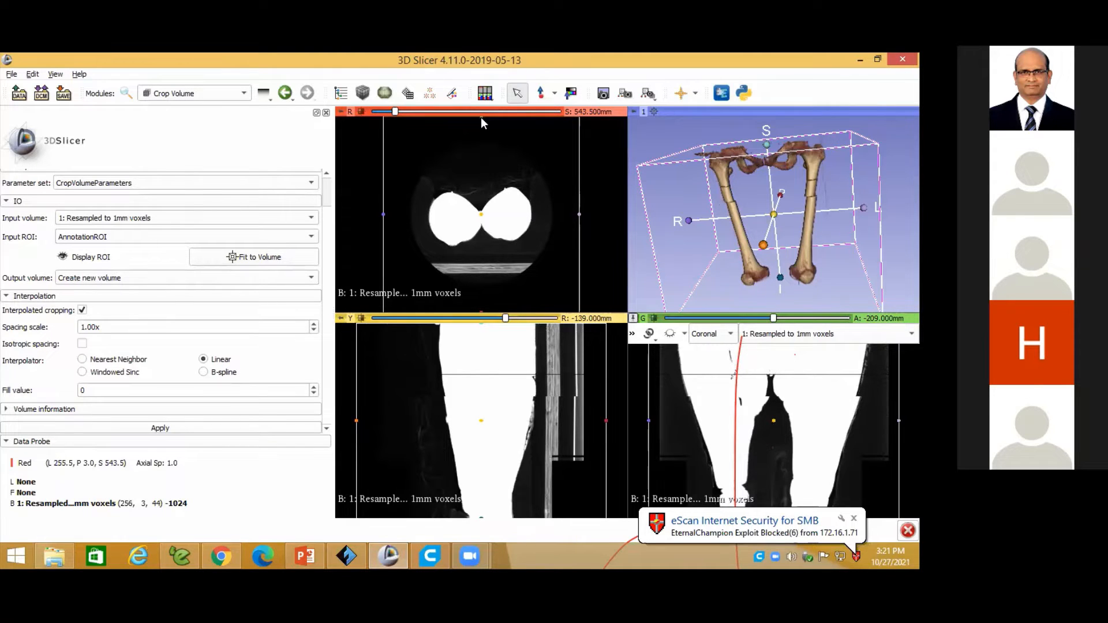
- Shrink the crop ROI by moving its anterior face inward and raising its inferior face to just below the pelvis
drag(480, 117, 482, 146)
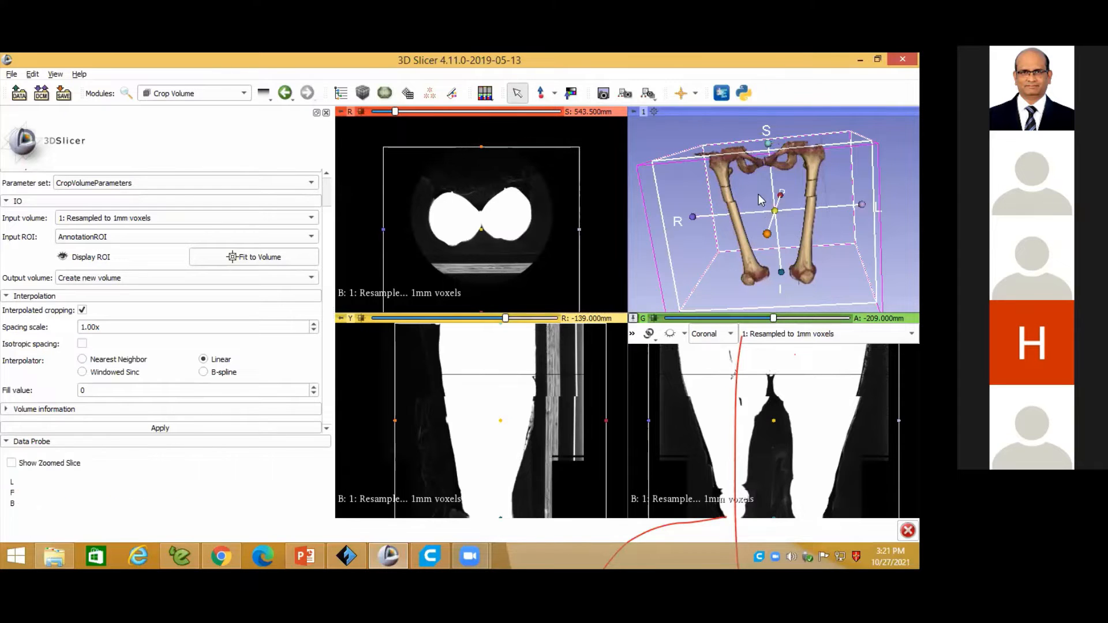
mouse_move(761, 196)
mouse_down()
mouse_move(763, 179)
mouse_move(770, 197)
mouse_up()
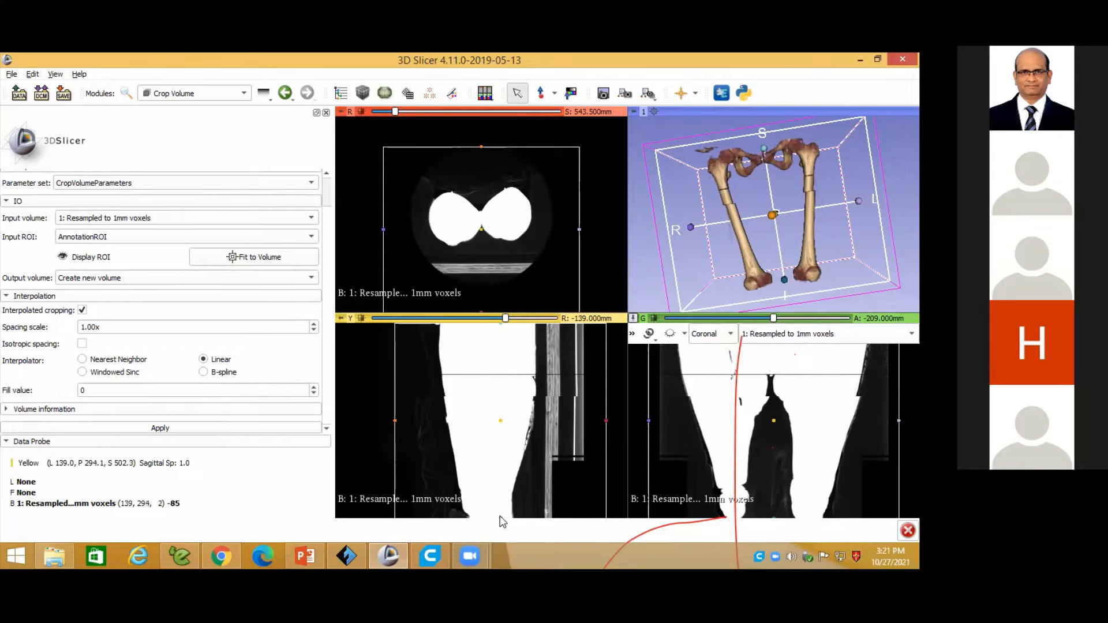
drag(501, 514, 493, 362)
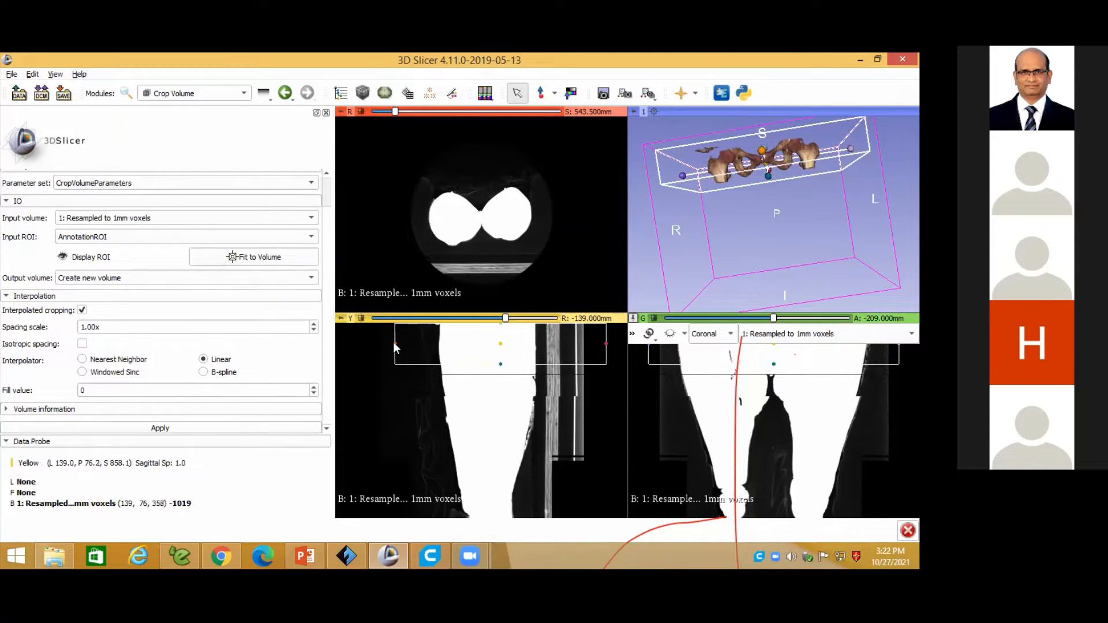
drag(395, 345, 424, 331)
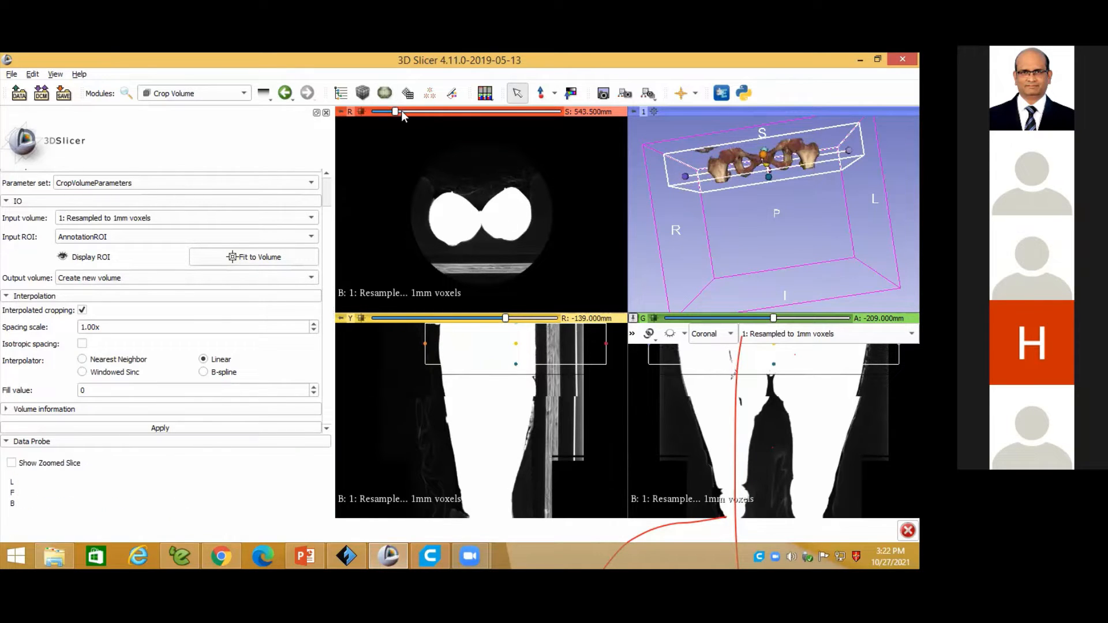
- At axial slice S 846.5 mm, narrow the crop ROI's right, left and posterior faces around the central pelvic bones
drag(396, 112, 534, 111)
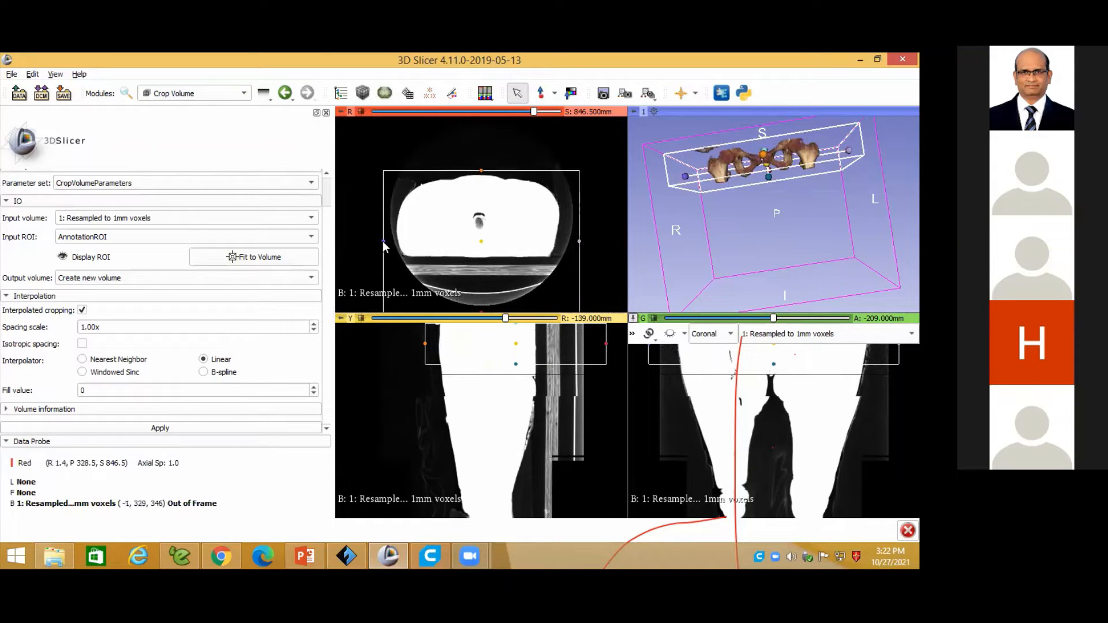
drag(383, 242, 442, 239)
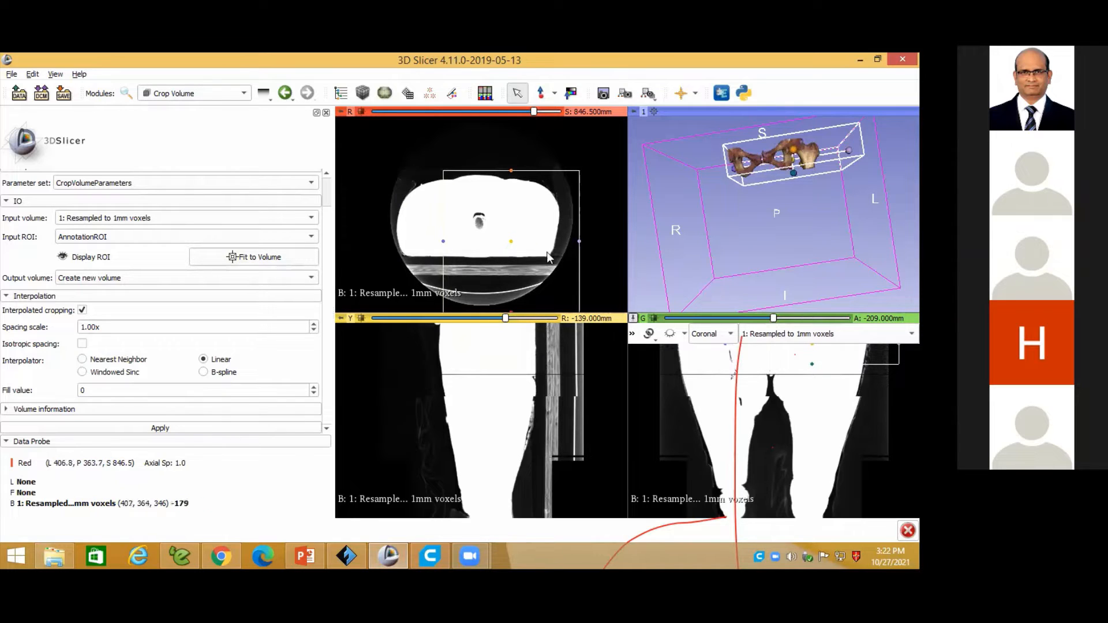
drag(579, 240, 515, 244)
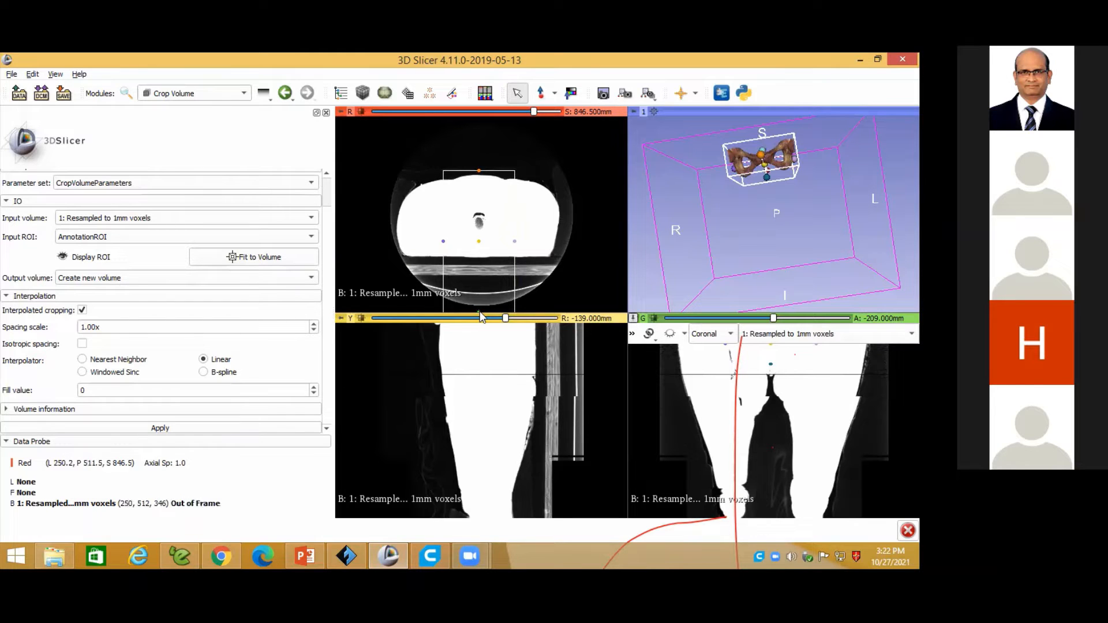
drag(477, 306, 477, 263)
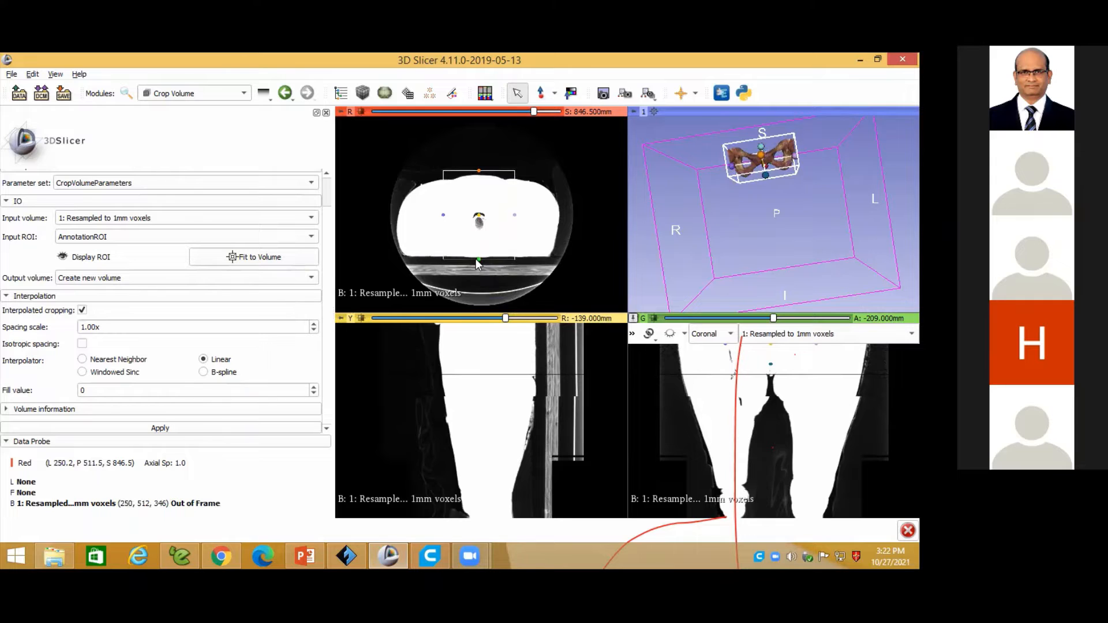
mouse_move(746, 224)
mouse_down()
mouse_move(761, 255)
mouse_move(793, 255)
mouse_move(756, 257)
mouse_move(745, 221)
mouse_move(746, 262)
mouse_move(764, 234)
mouse_move(765, 254)
mouse_move(698, 242)
mouse_move(773, 226)
mouse_move(854, 253)
mouse_move(731, 228)
mouse_up()
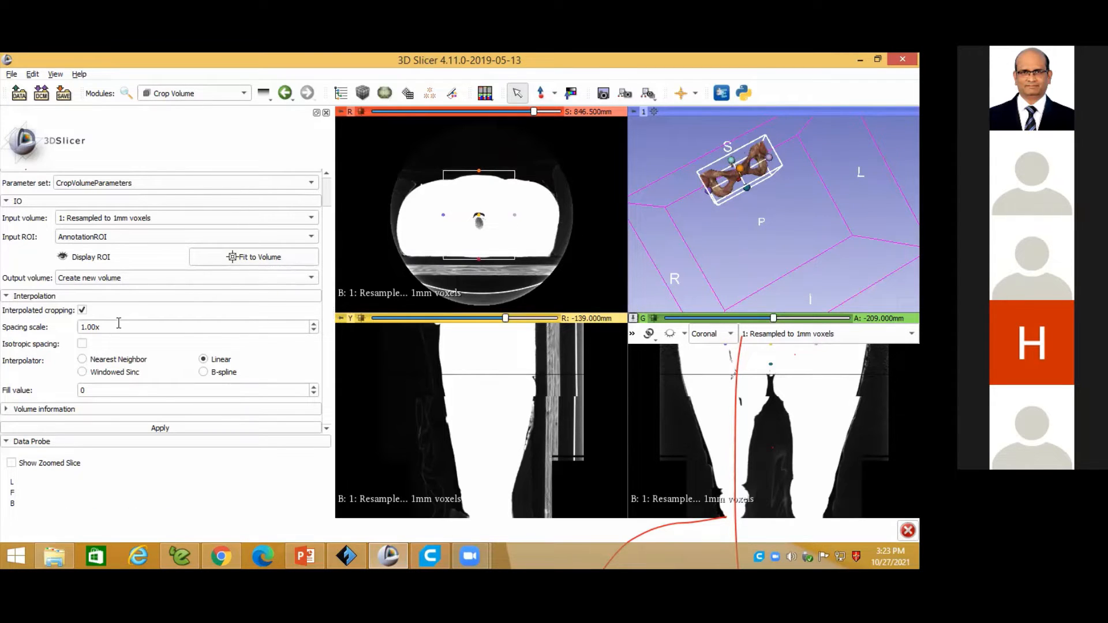
- Set the crop interpolator to B-spline and crop the volume to the ROI as a new volume
mouse_move(118, 324)
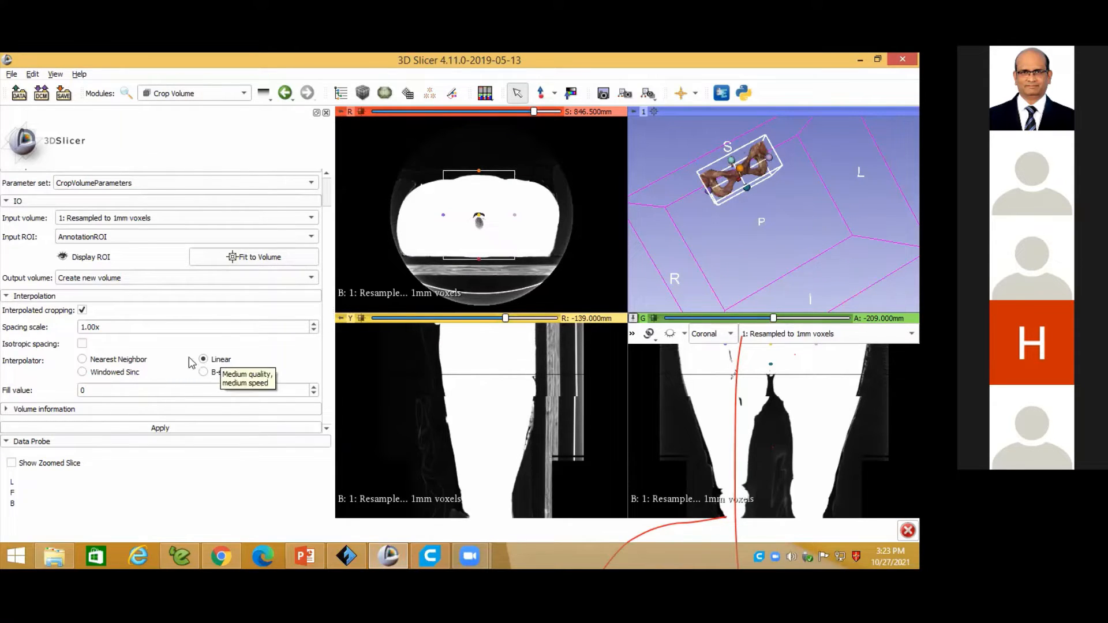
mouse_move(122, 362)
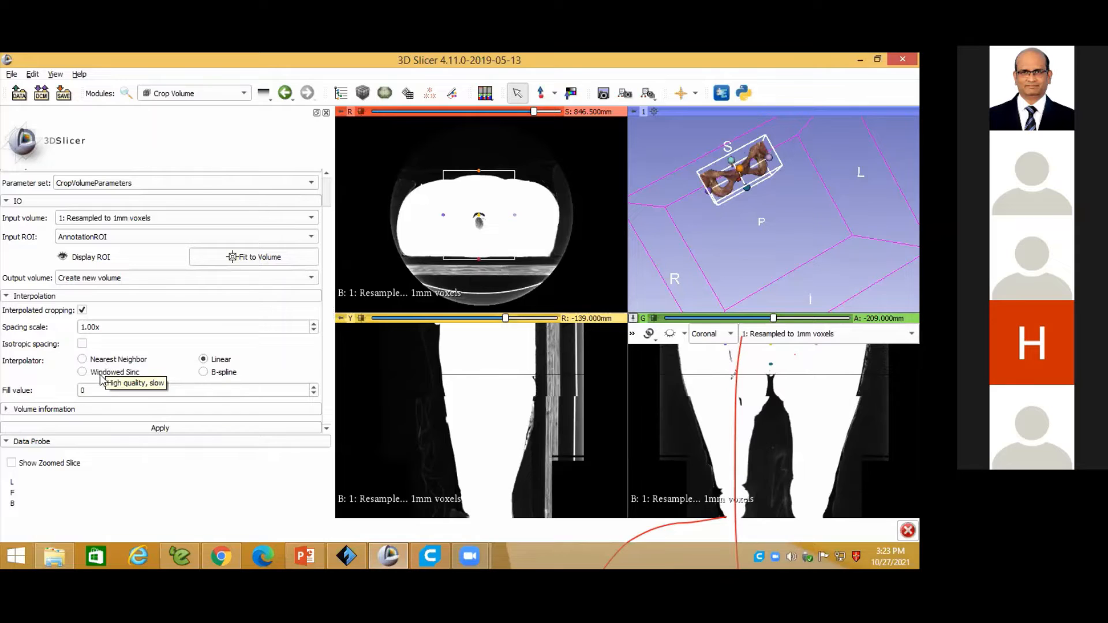
click(203, 372)
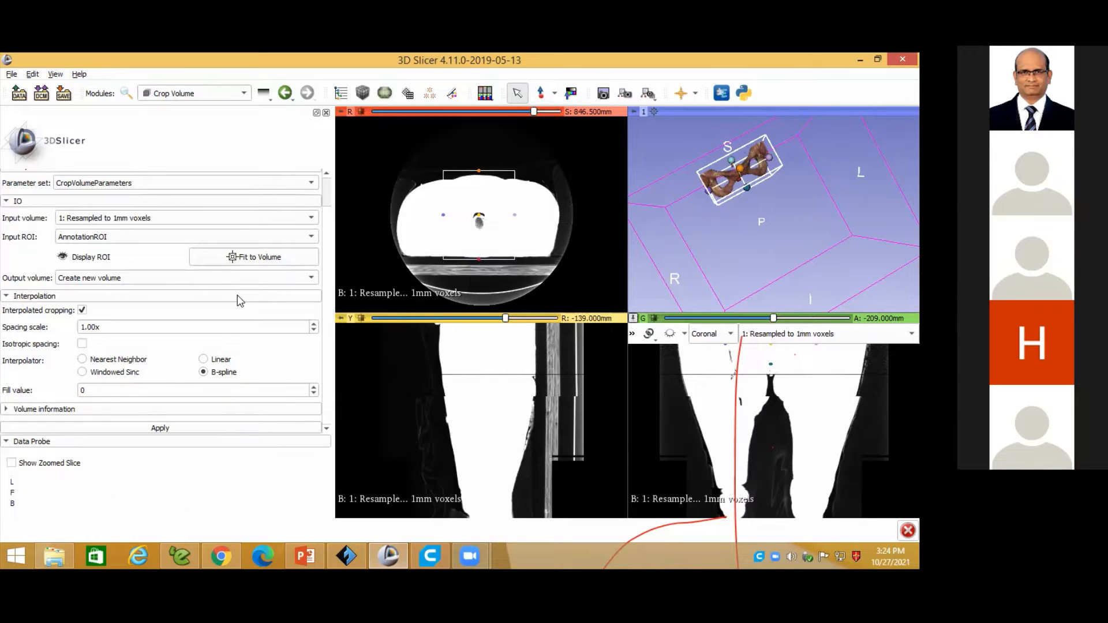
click(158, 428)
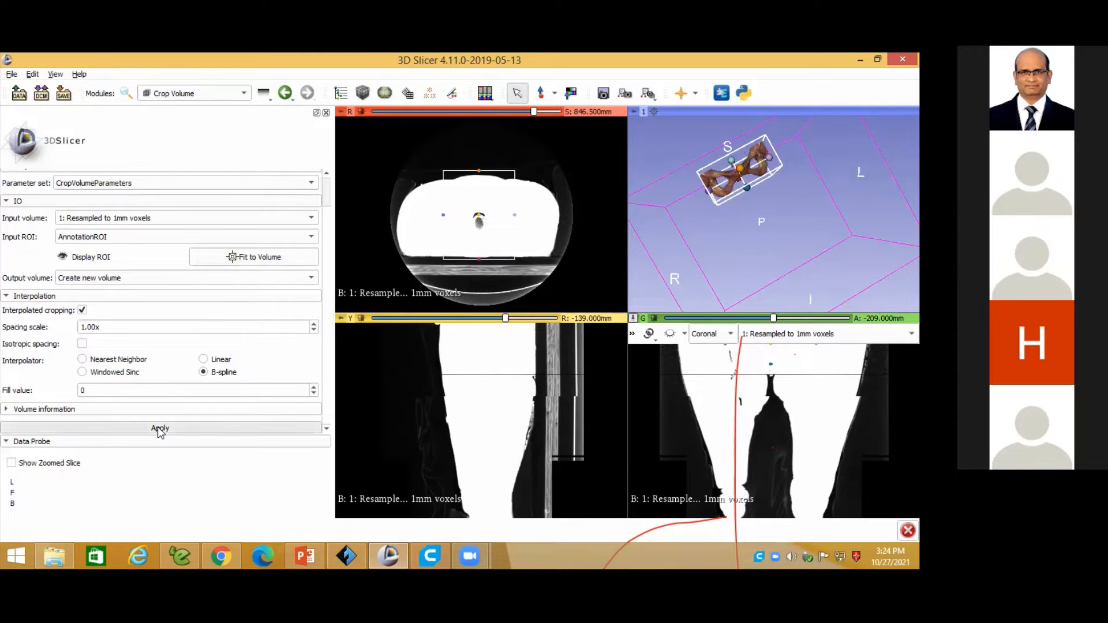
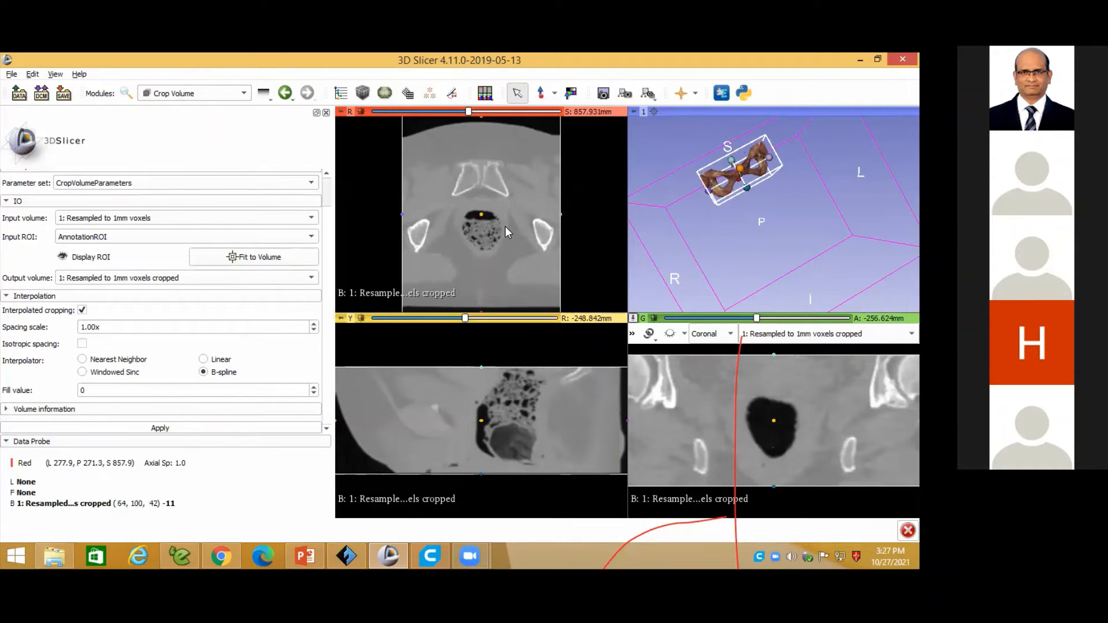
- In Volume Rendering, disable cropping and hide both the ROI box and the rendering of the original resampled volume
click(193, 94)
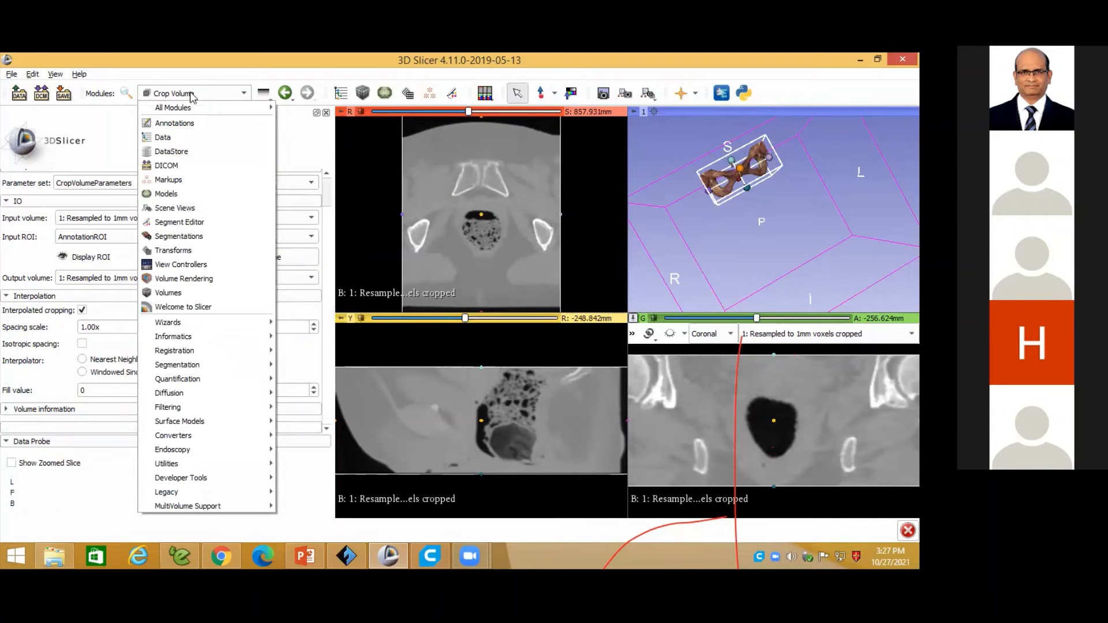
click(190, 281)
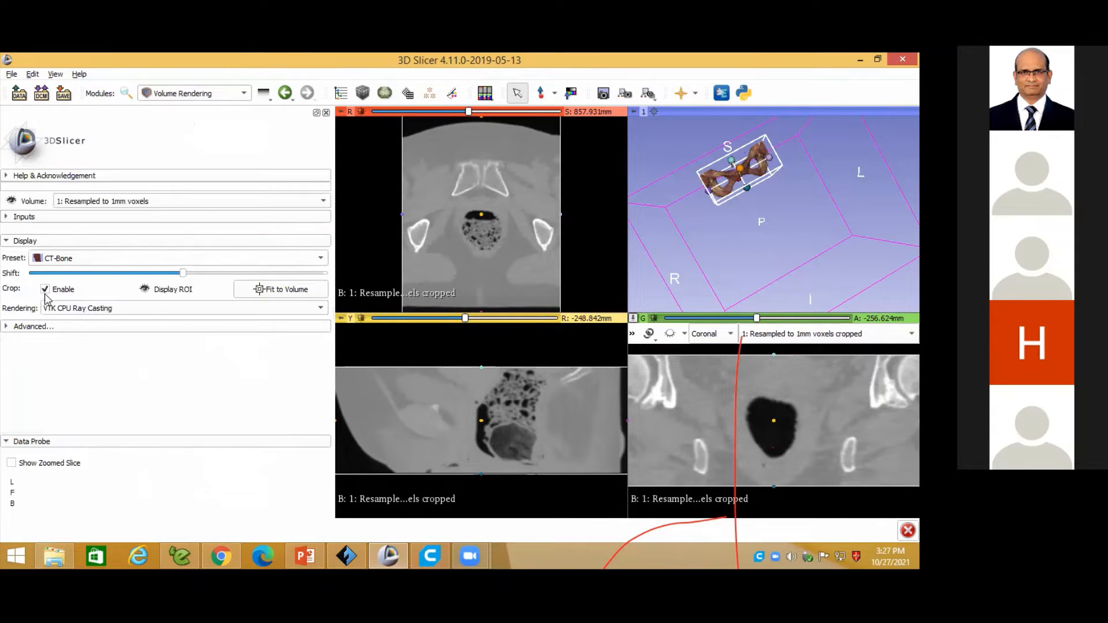
click(45, 290)
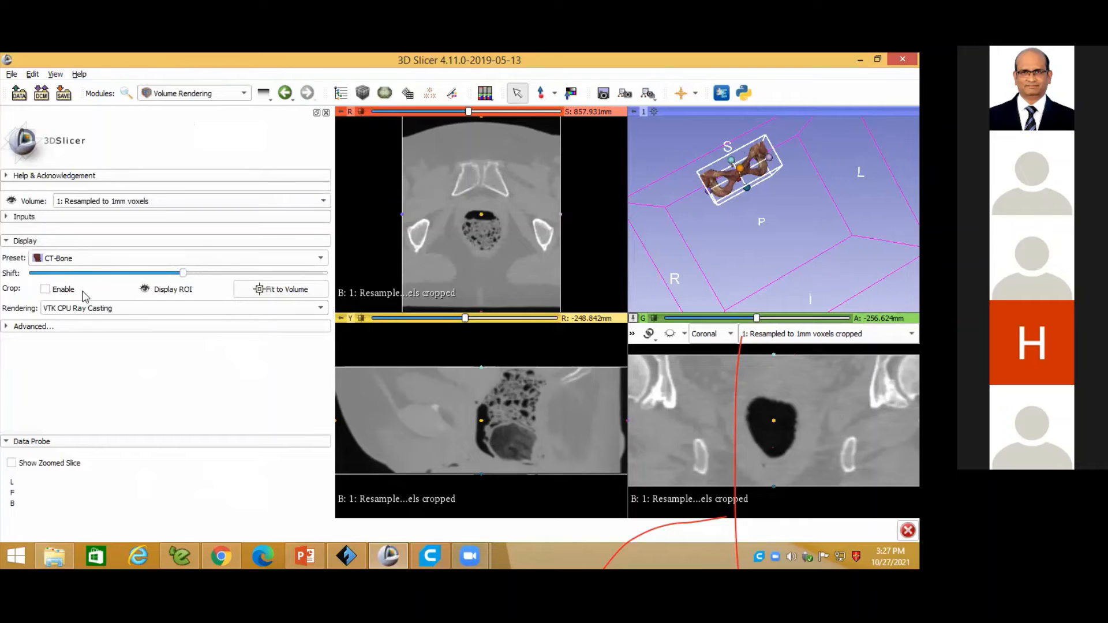
click(144, 289)
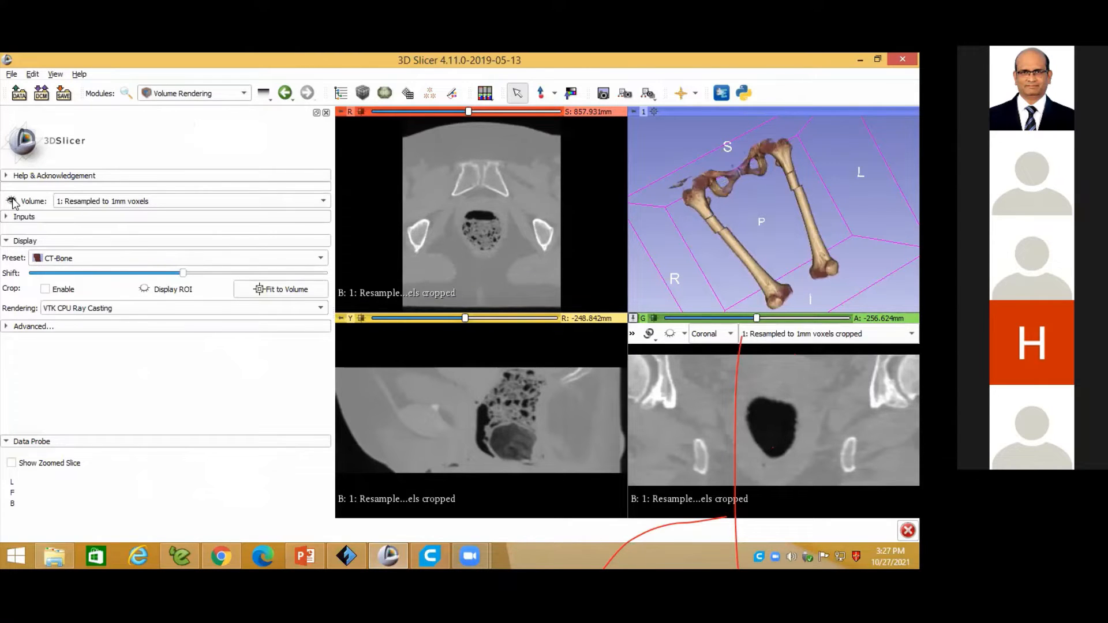
click(11, 200)
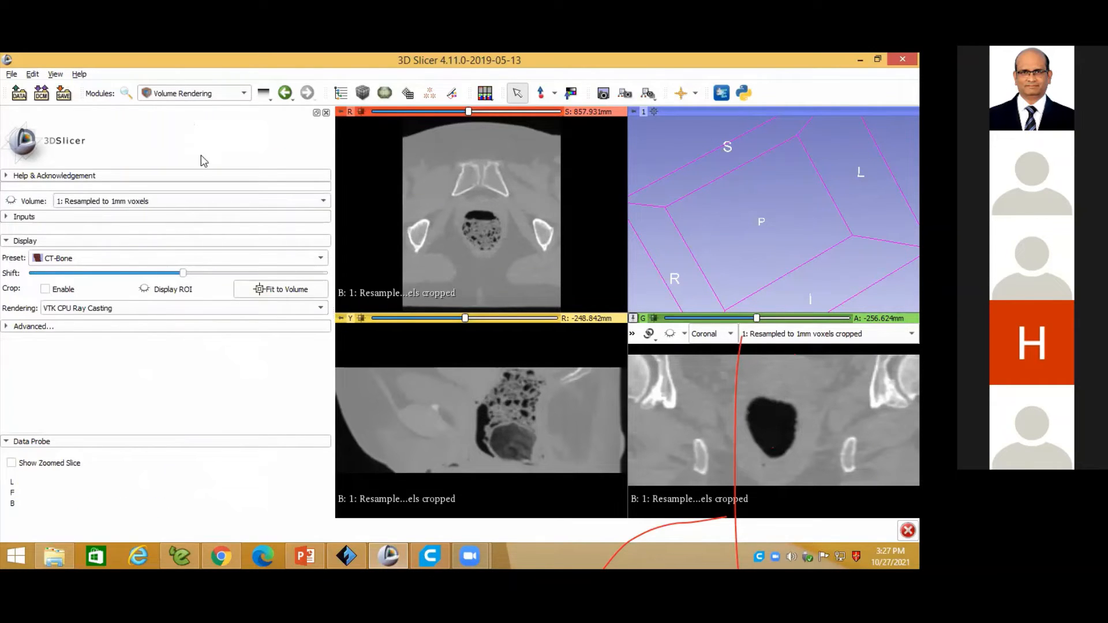
- Open the legacy Editor module and create a merge label map for the cropped volume using the GenericAnatomyColors color table
click(222, 96)
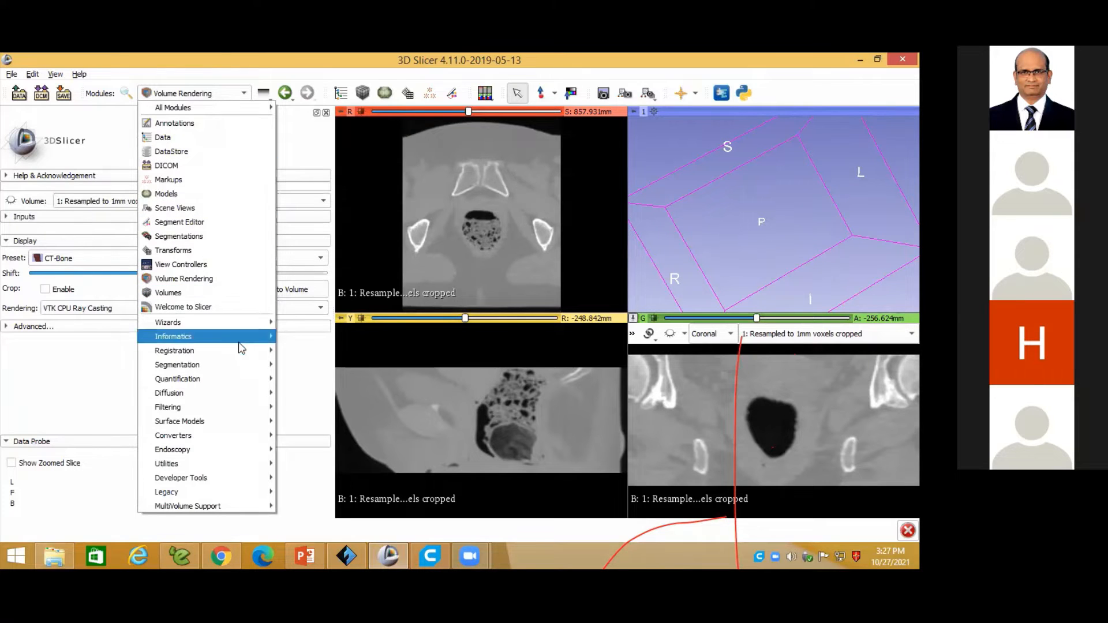
mouse_move(238, 353)
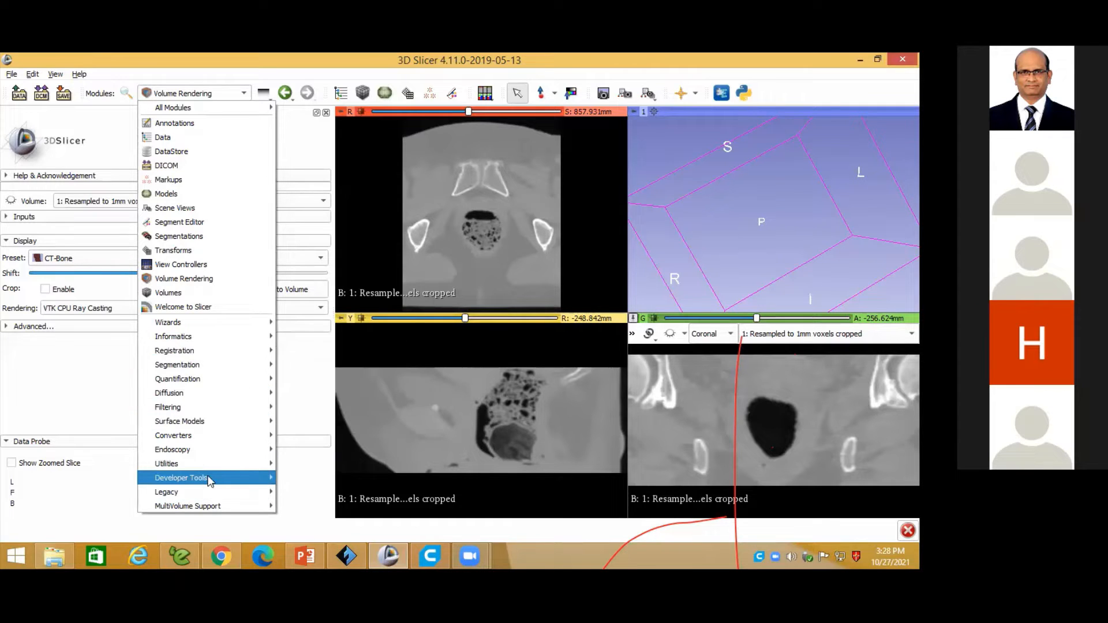
mouse_move(214, 494)
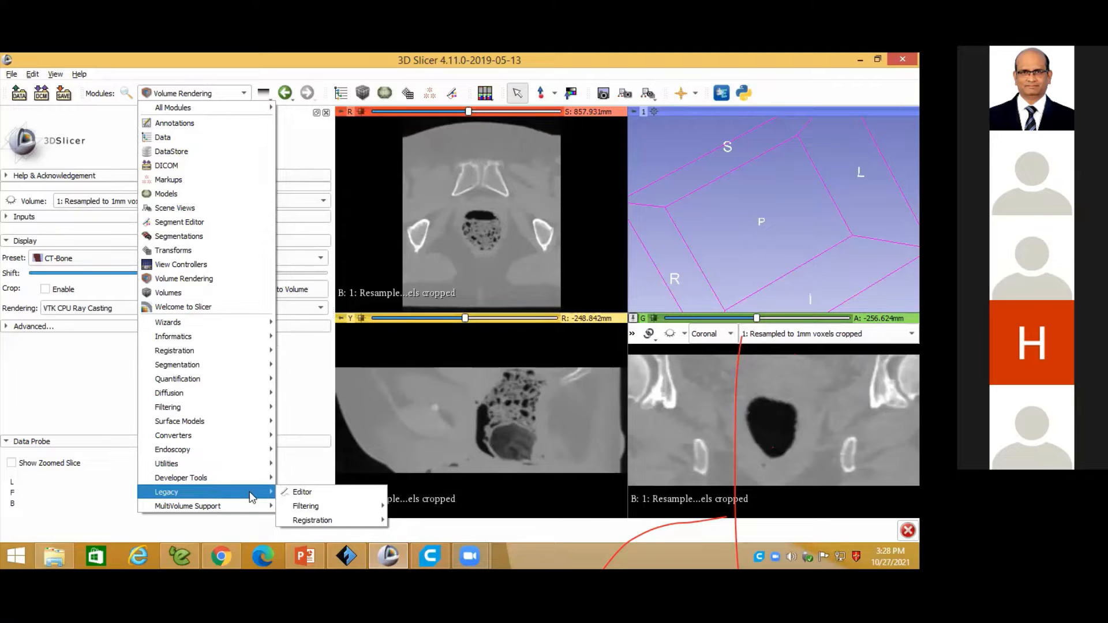
click(303, 494)
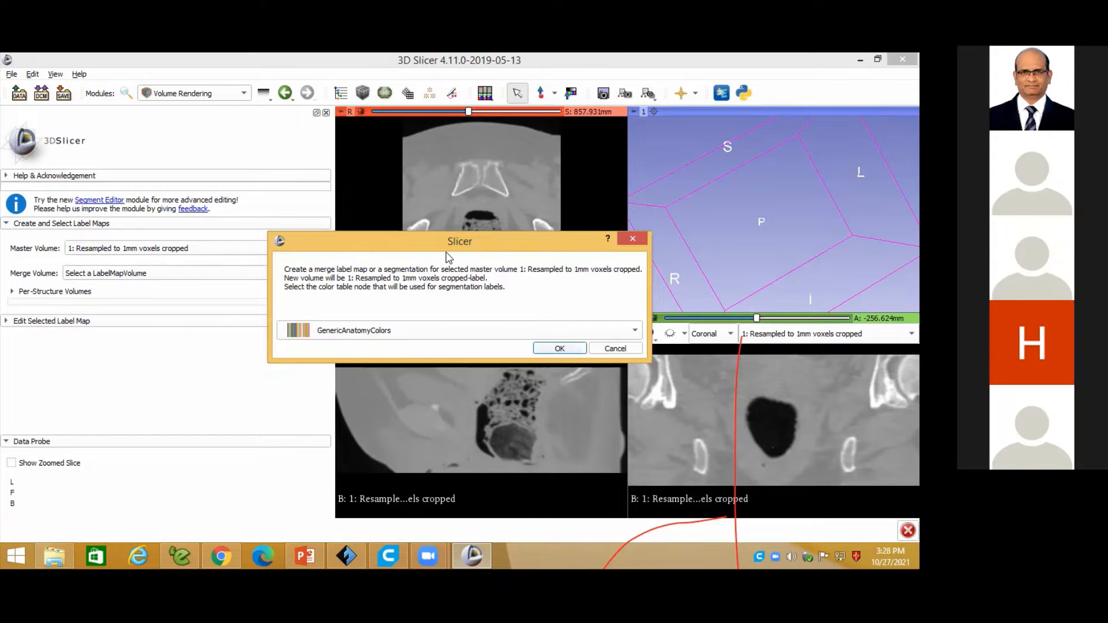
click(558, 349)
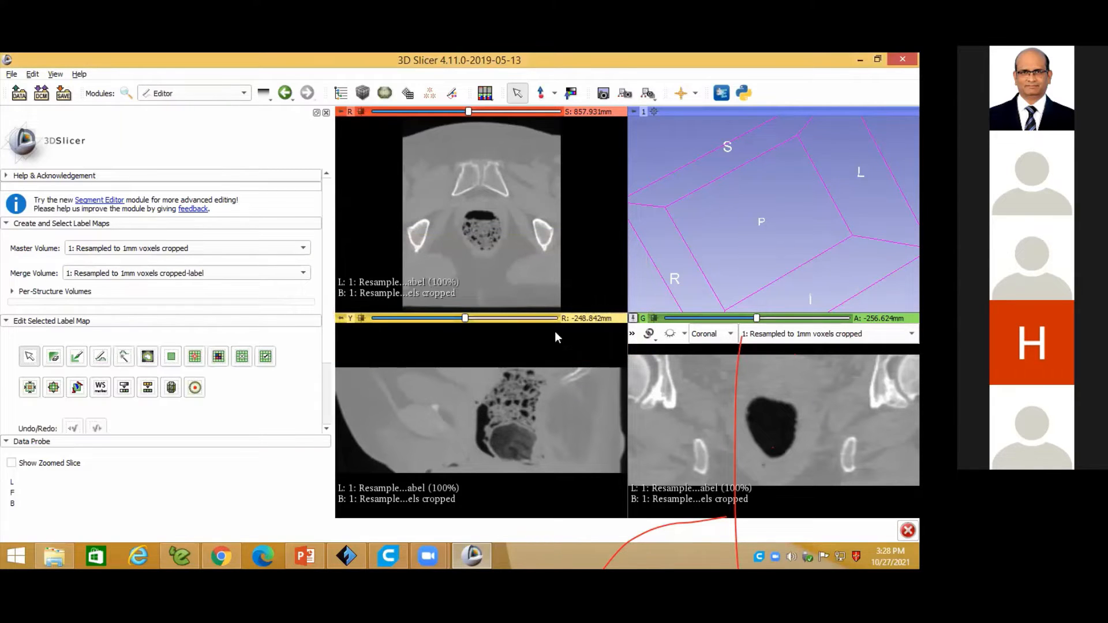
- Set the active label of the cropped volume's label map to bone, label 2
scroll(218, 246, down, 3)
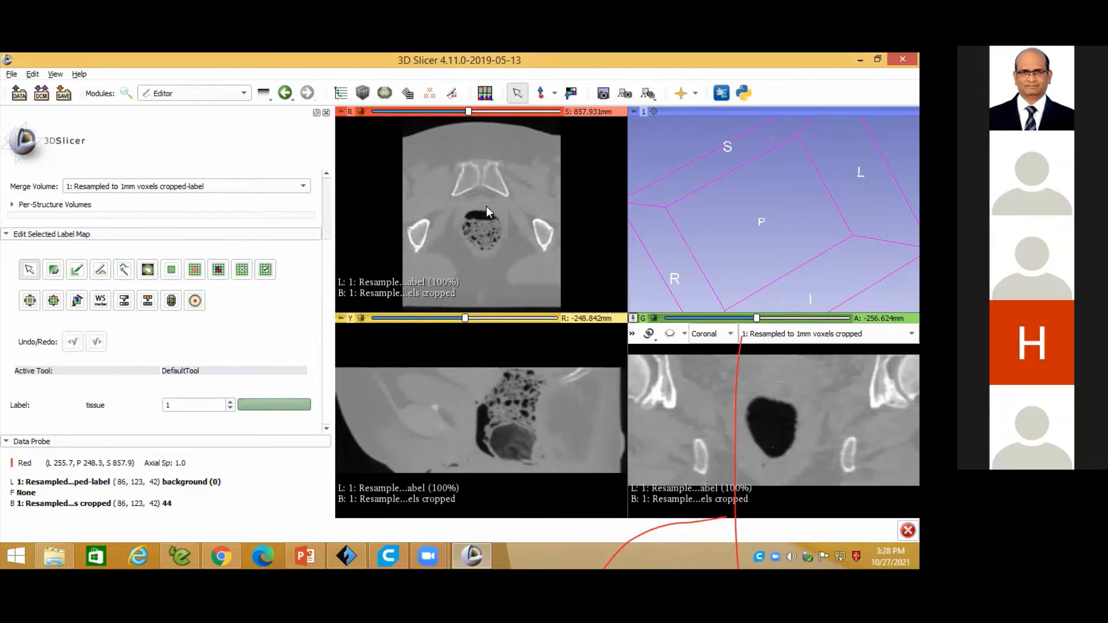
click(273, 405)
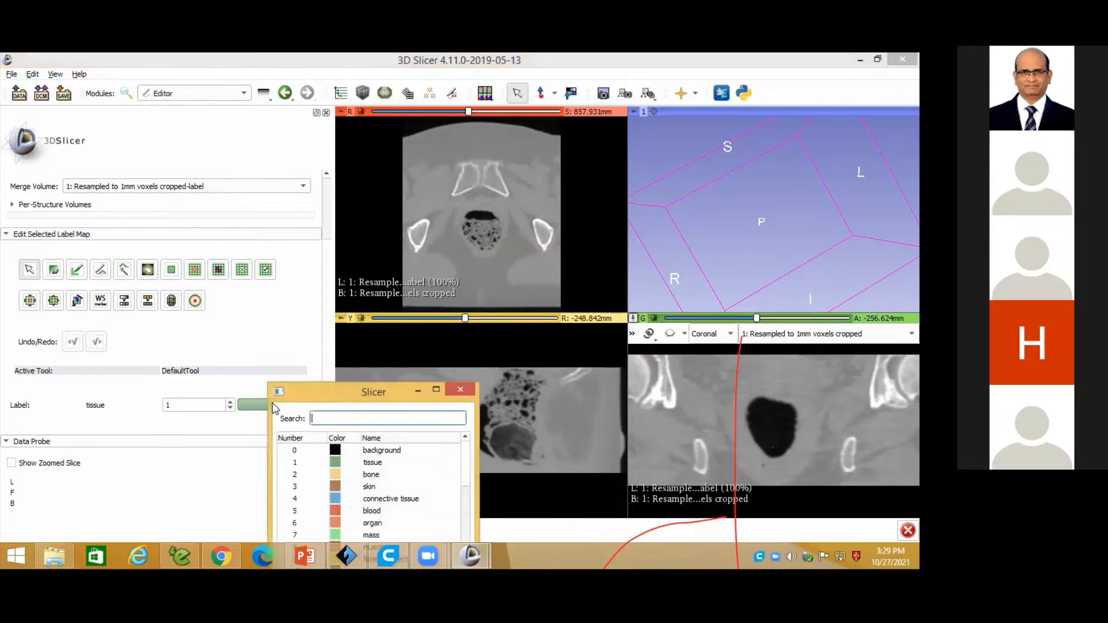
double_click(370, 475)
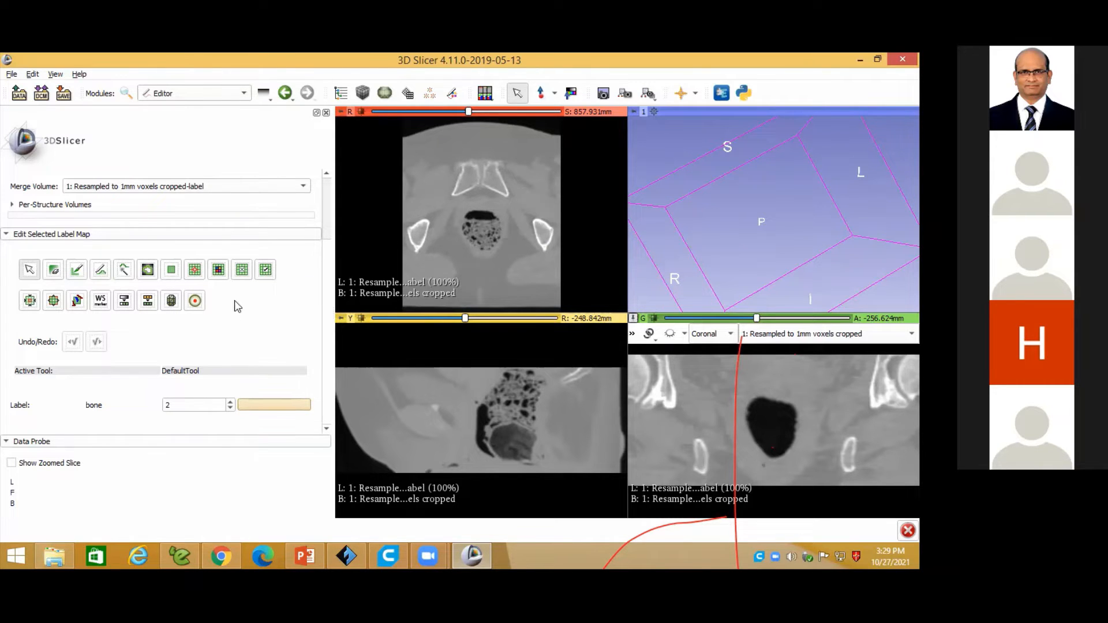
- Try the Threshold effect on the bone label with a lower limit of 138.23
click(124, 301)
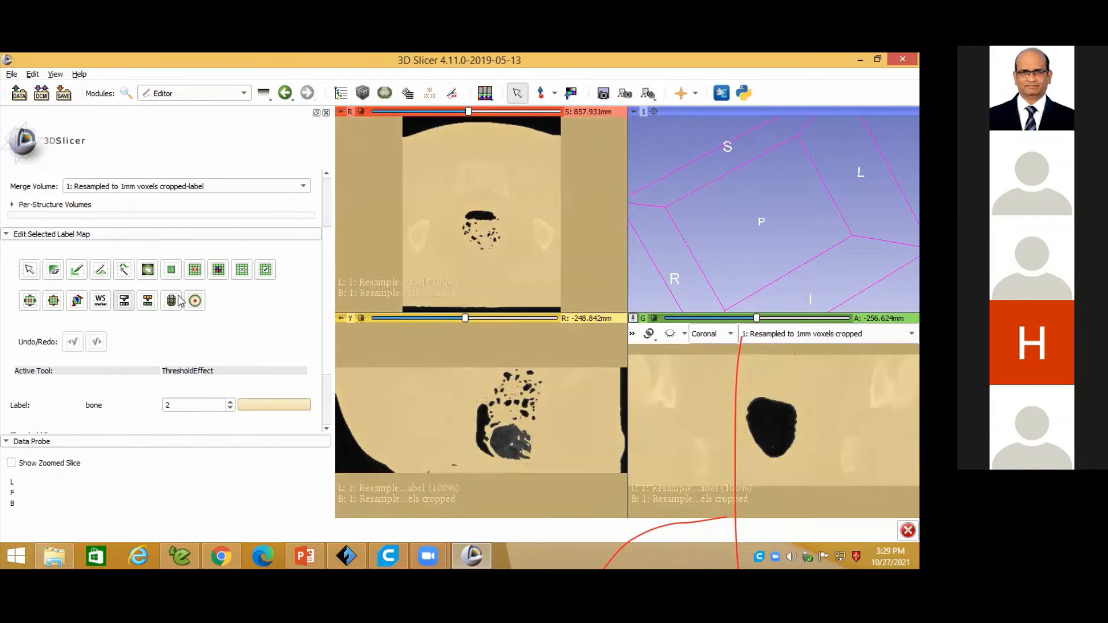
scroll(172, 303, down, 3)
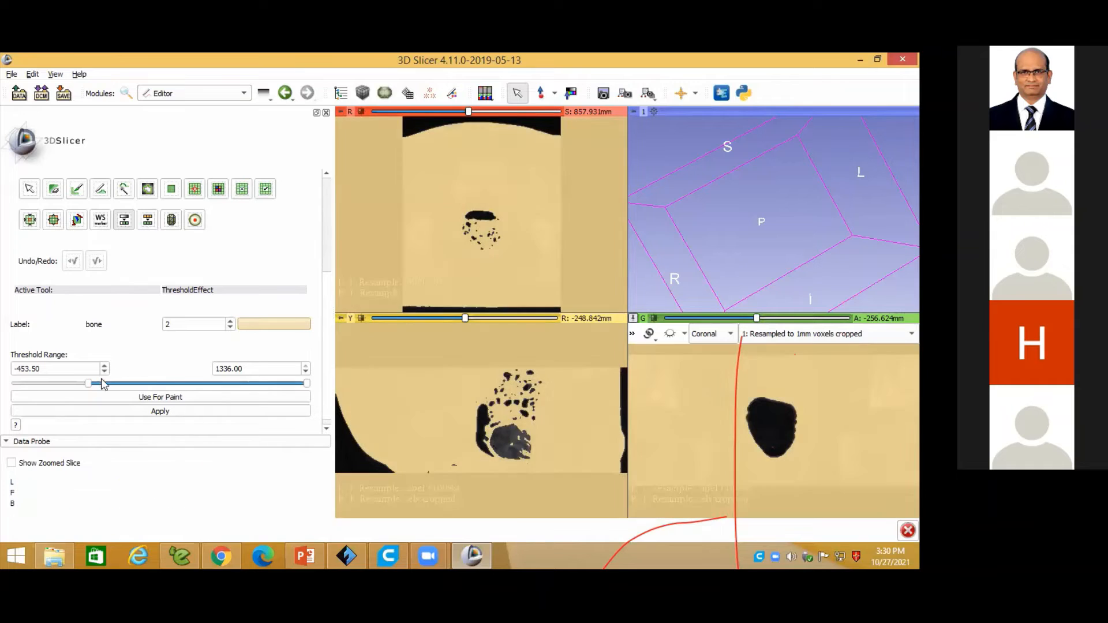
drag(88, 385, 134, 384)
drag(142, 384, 240, 383)
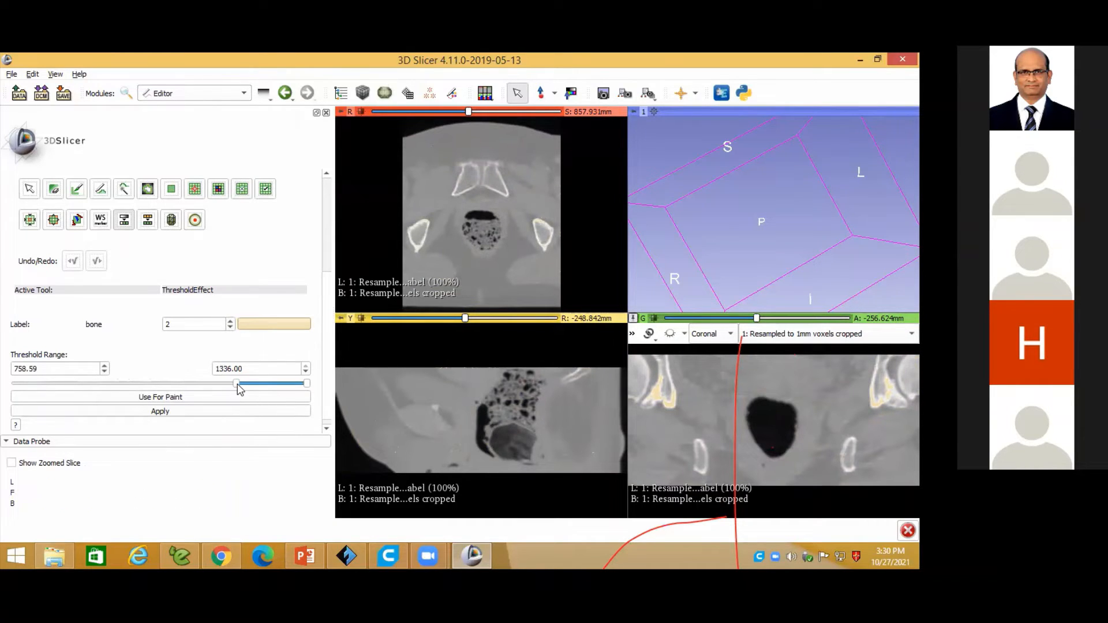
drag(238, 384, 156, 383)
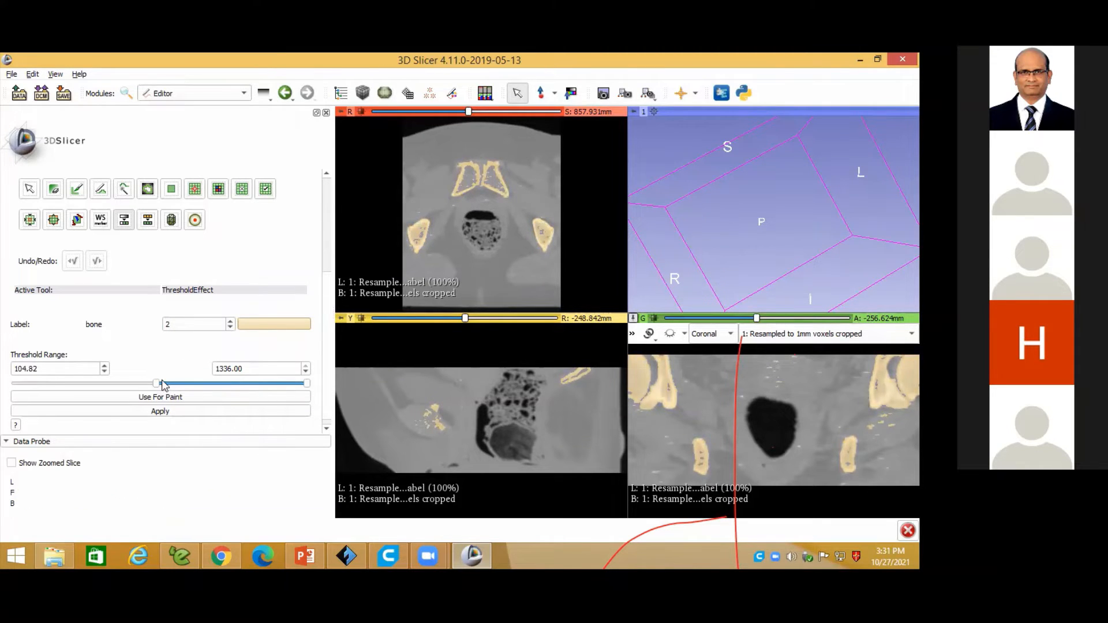
drag(157, 384, 161, 384)
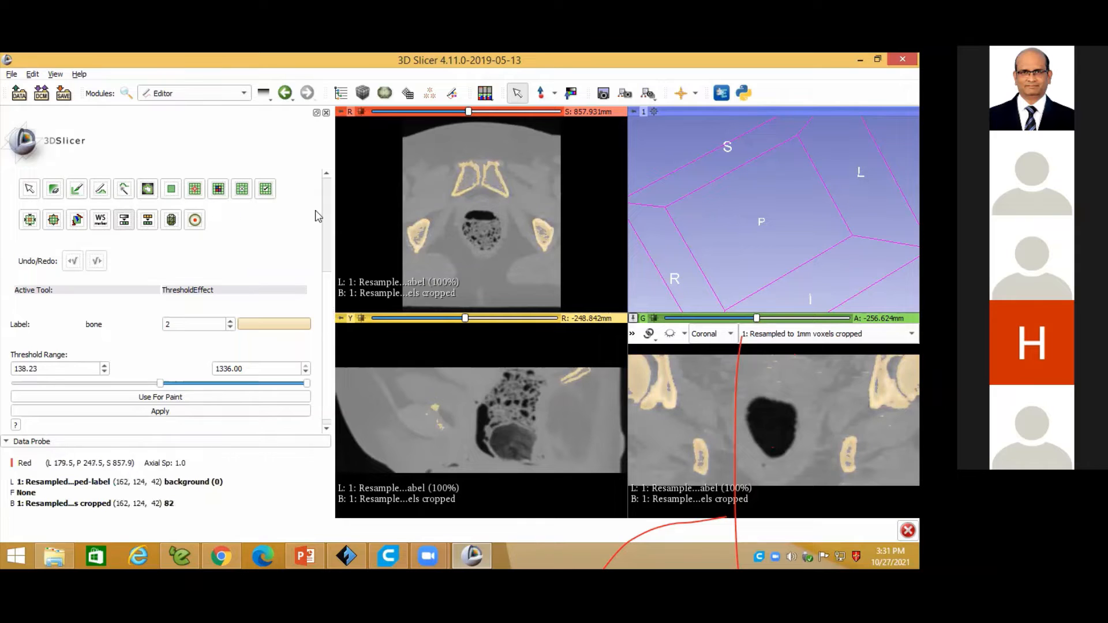
click(101, 190)
mouse_move(454, 182)
mouse_down()
mouse_move(485, 229)
mouse_move(538, 174)
mouse_move(455, 206)
mouse_move(417, 303)
mouse_move(497, 231)
mouse_move(572, 264)
mouse_move(594, 250)
mouse_move(616, 256)
mouse_up()
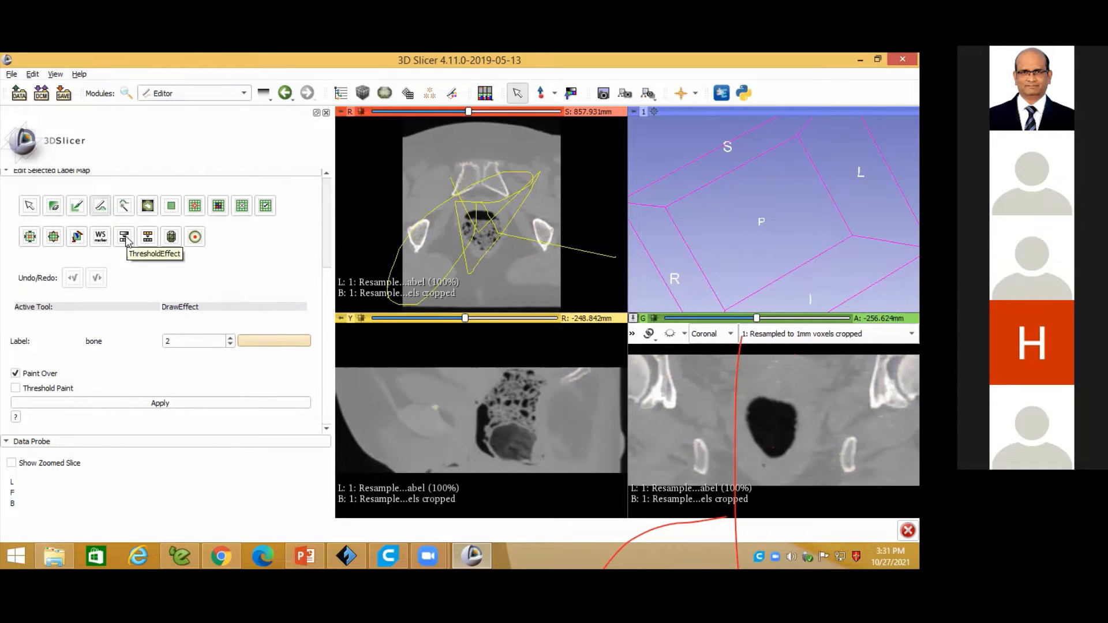
scroll(493, 221, down, 2)
scroll(493, 221, up, 3)
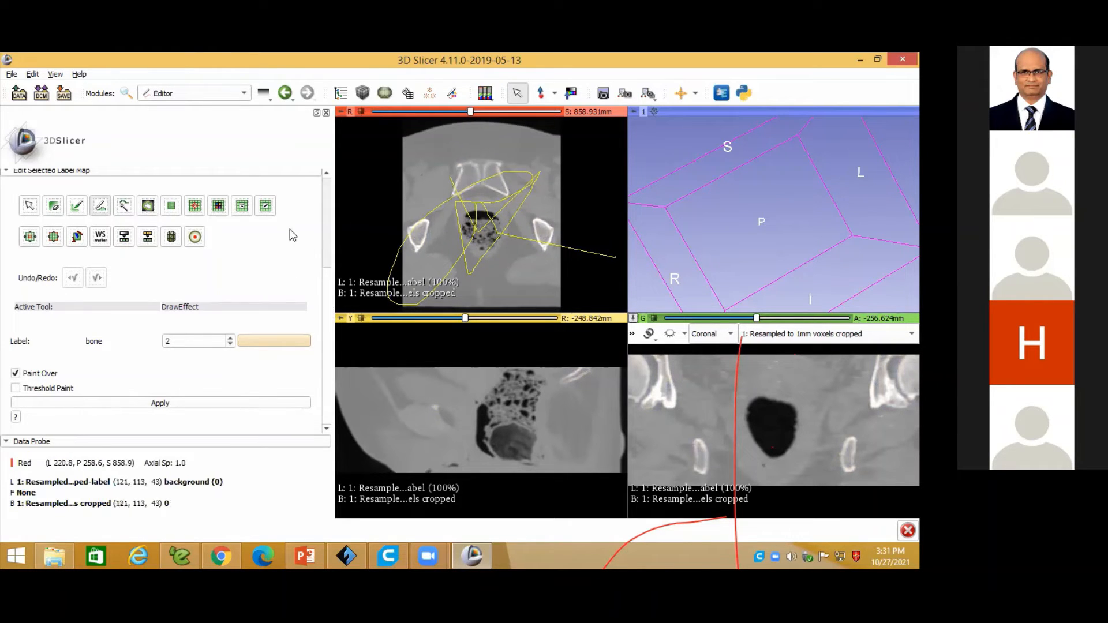
- Threshold the cropped volume from 159.70 to 1336.00 and apply the range to the bone label
click(124, 237)
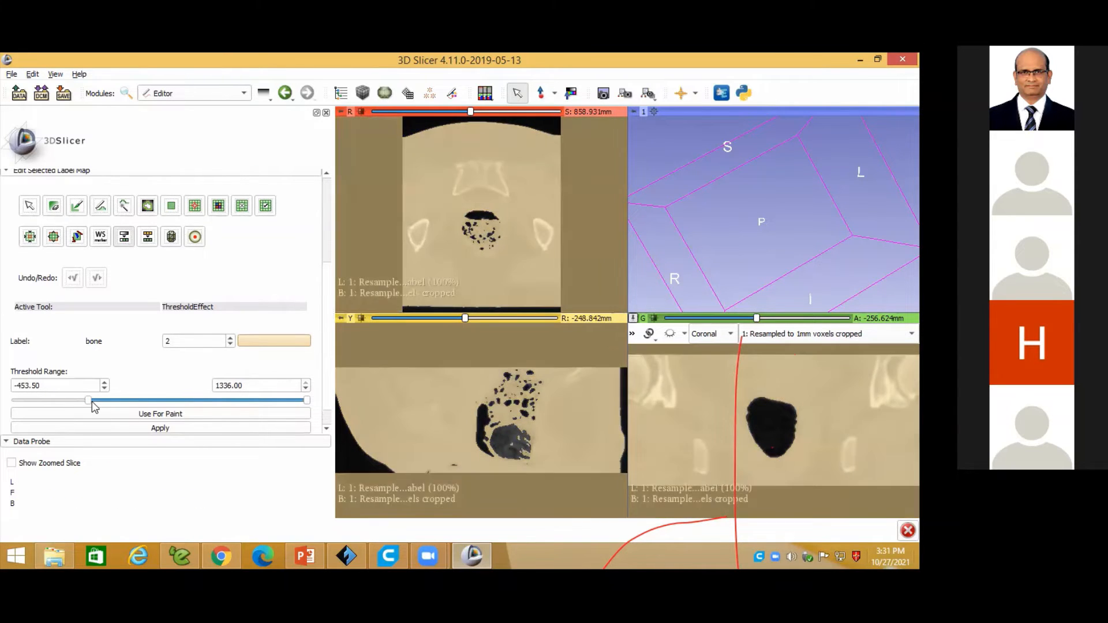
drag(88, 403, 165, 404)
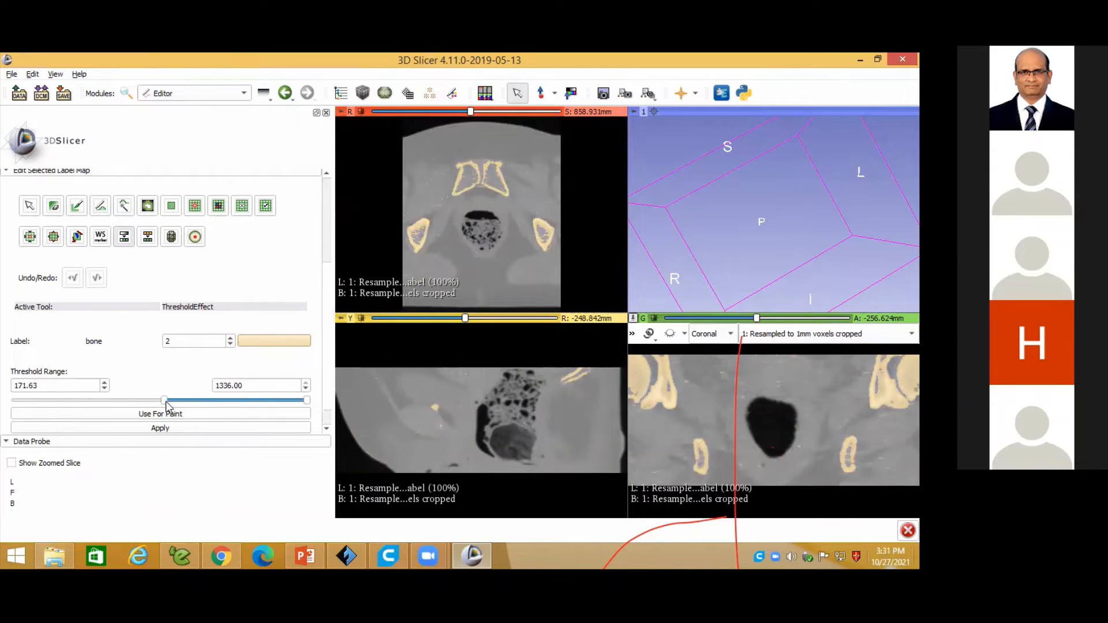
drag(162, 404, 163, 406)
scroll(196, 282, down, 1)
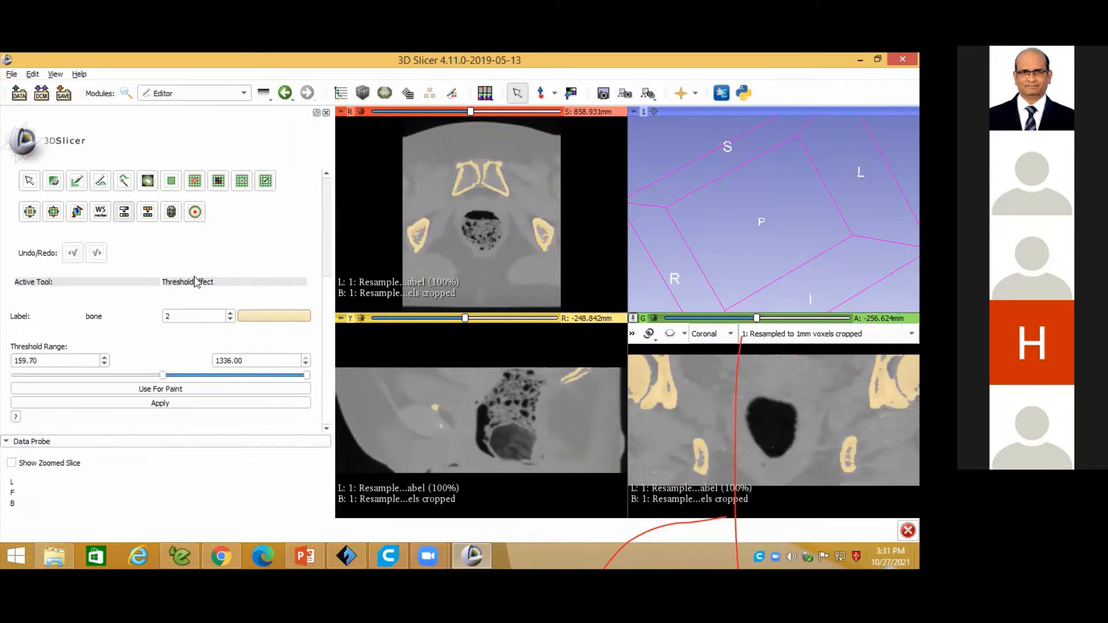
click(163, 402)
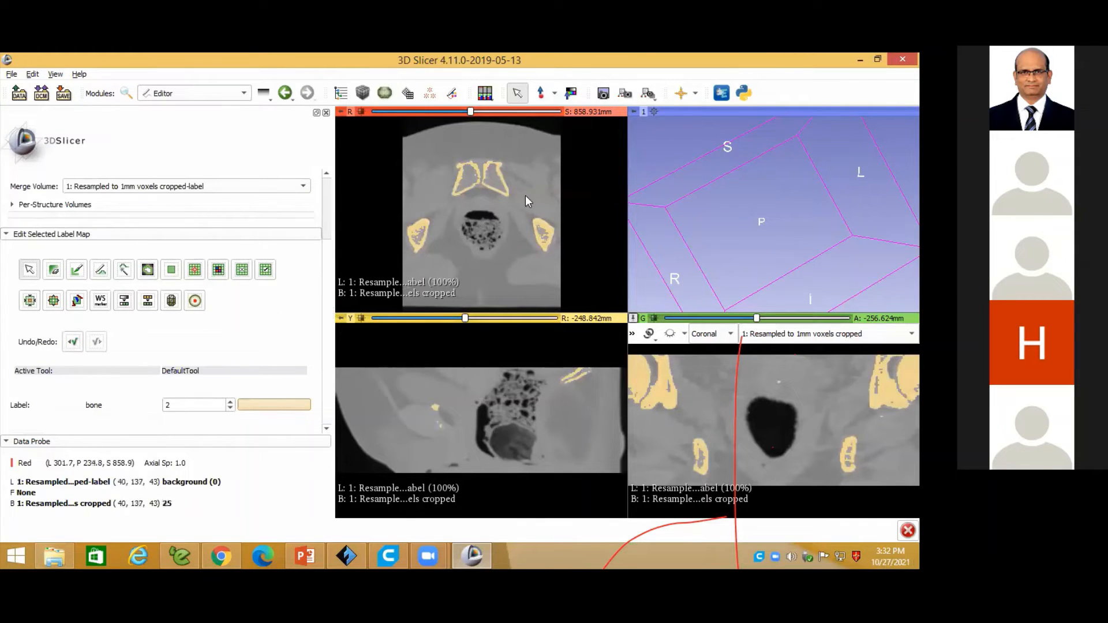
- Make a smoothed 3D surface model named bone from the bone label
click(172, 300)
scroll(225, 330, down, 3)
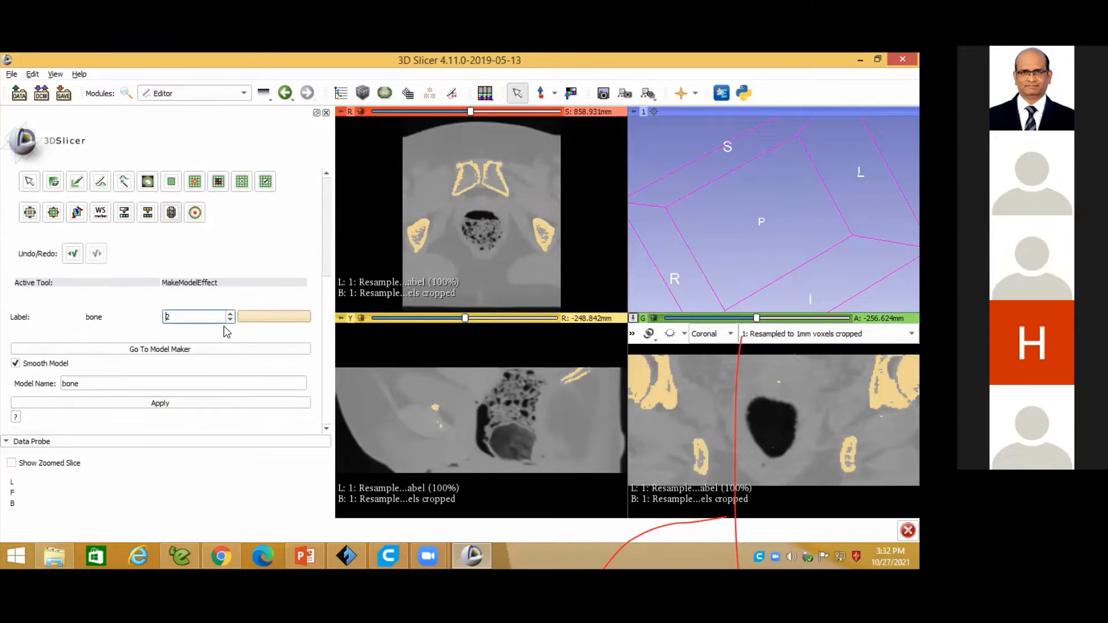
click(173, 404)
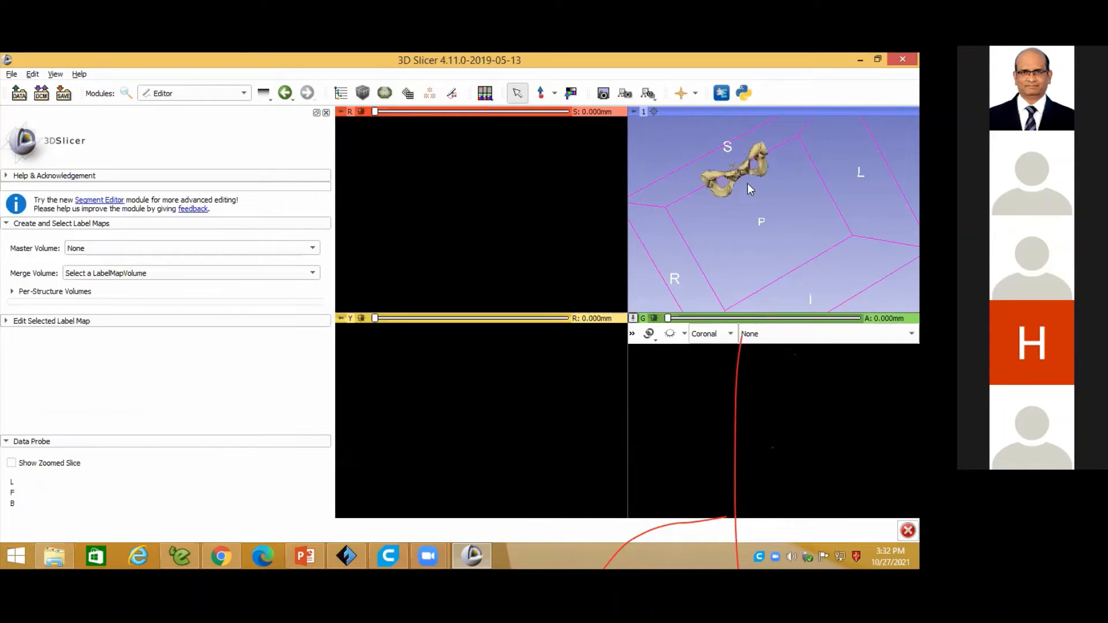
- Examine the pelvic bone model in 3D from several angles, including the small stray fragments close up
drag(738, 224, 790, 250)
scroll(770, 252, up, 5)
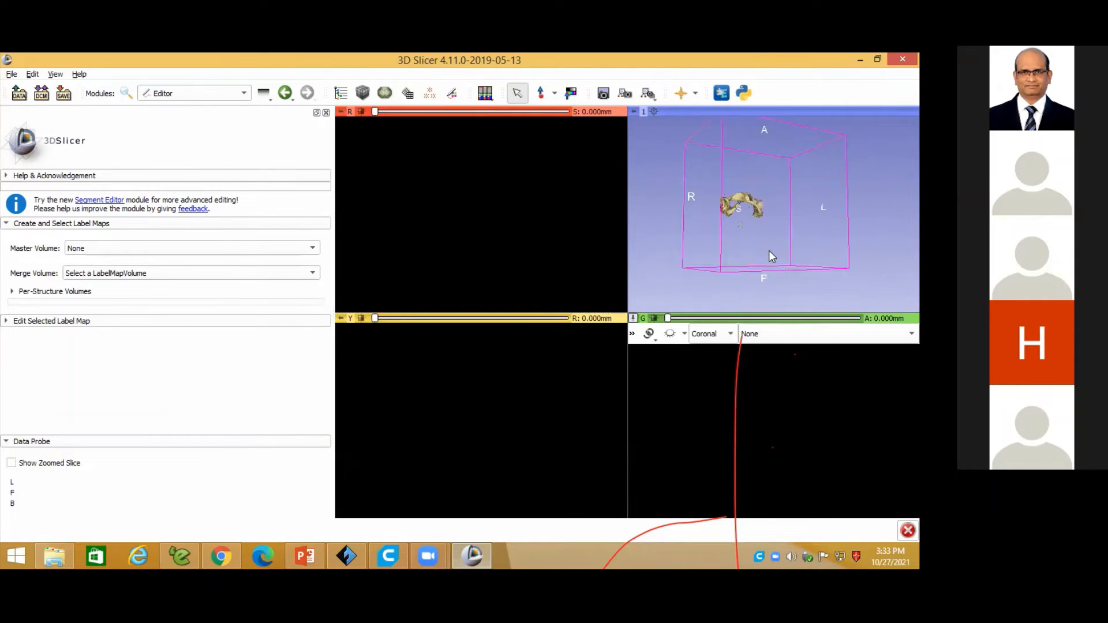
drag(754, 240, 800, 189)
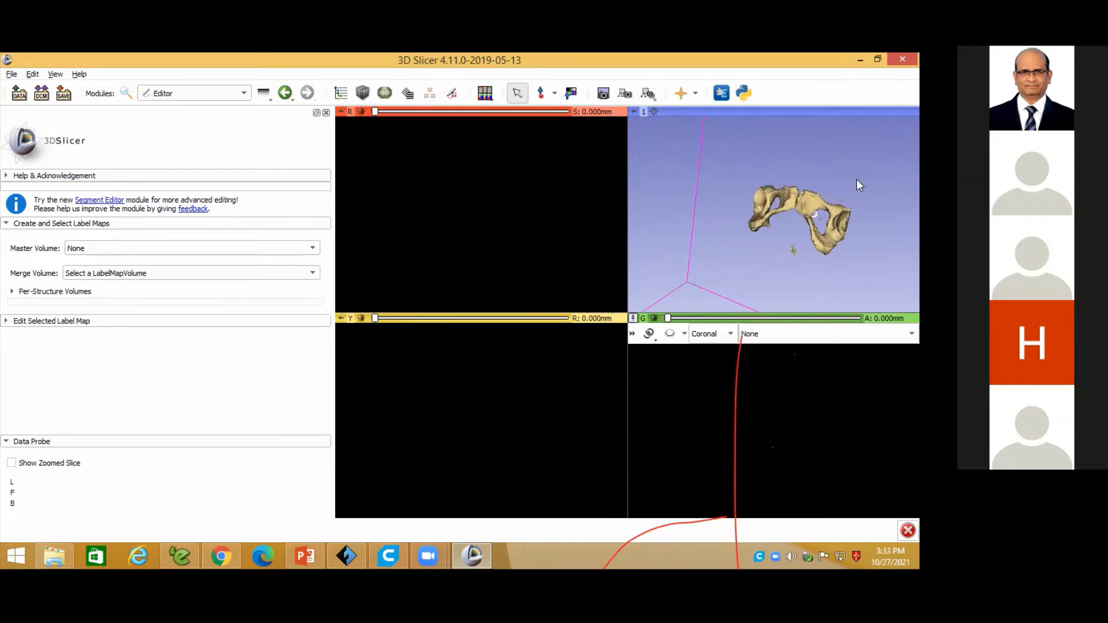
mouse_move(807, 231)
mouse_down()
mouse_move(756, 266)
mouse_move(715, 275)
mouse_move(806, 232)
mouse_up()
scroll(809, 235, up, 5)
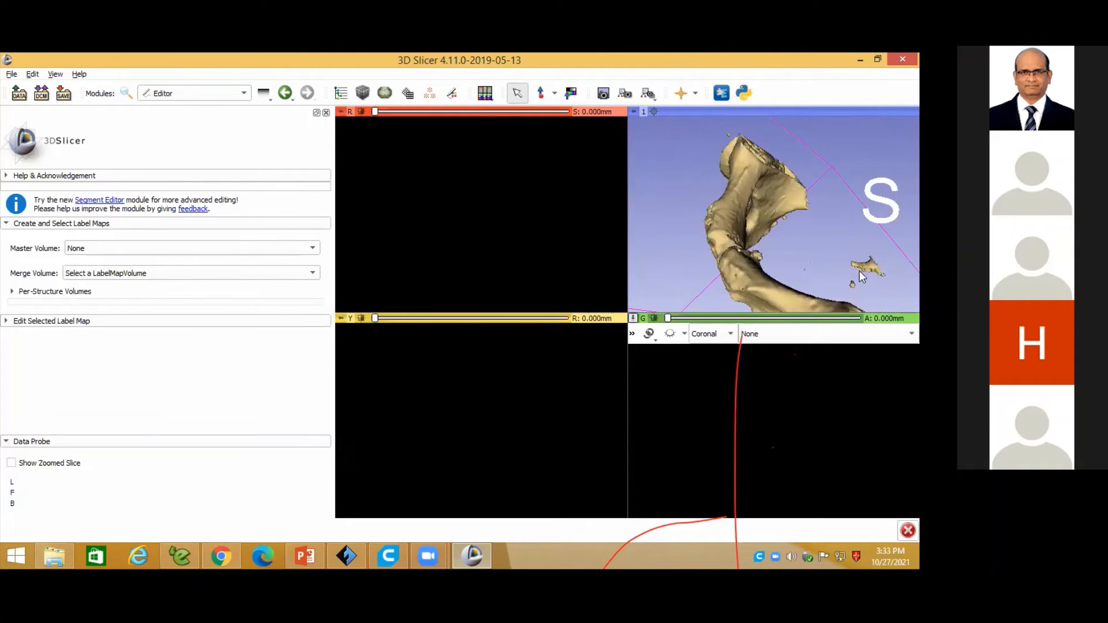
drag(859, 272, 832, 215)
scroll(860, 264, down, 5)
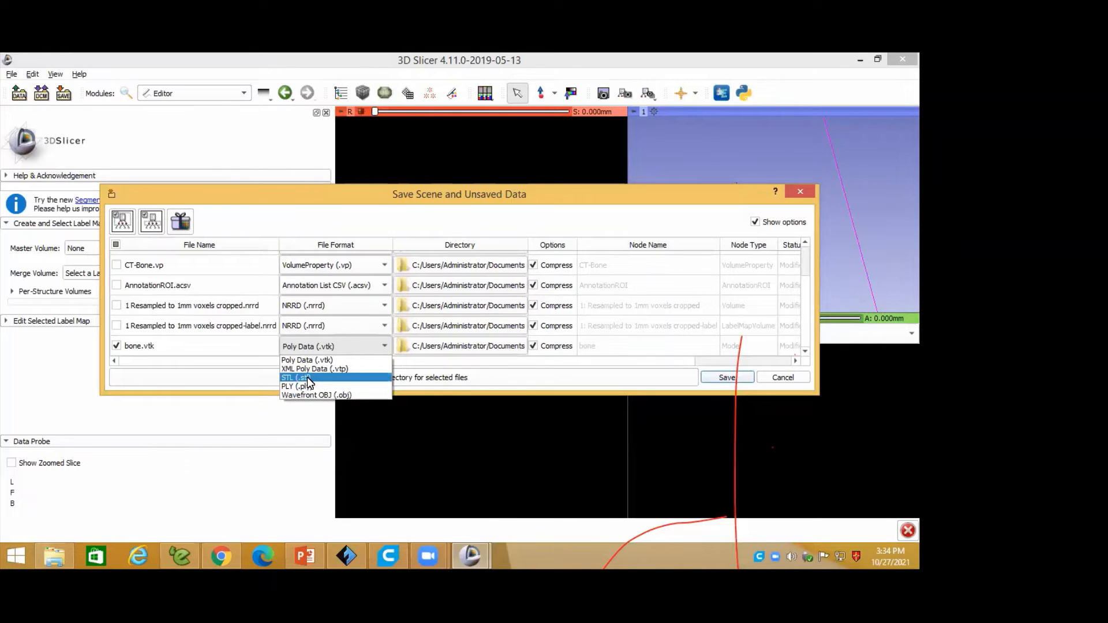
- Save the bone model as the STL file bone.stl in the Desktop folder
click(306, 377)
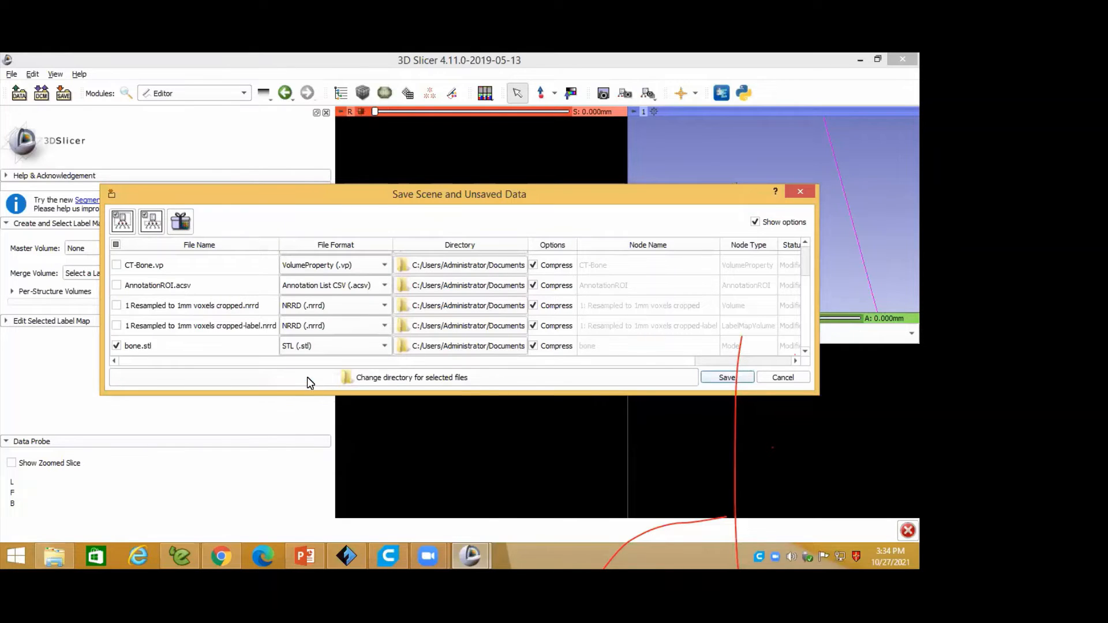
click(383, 377)
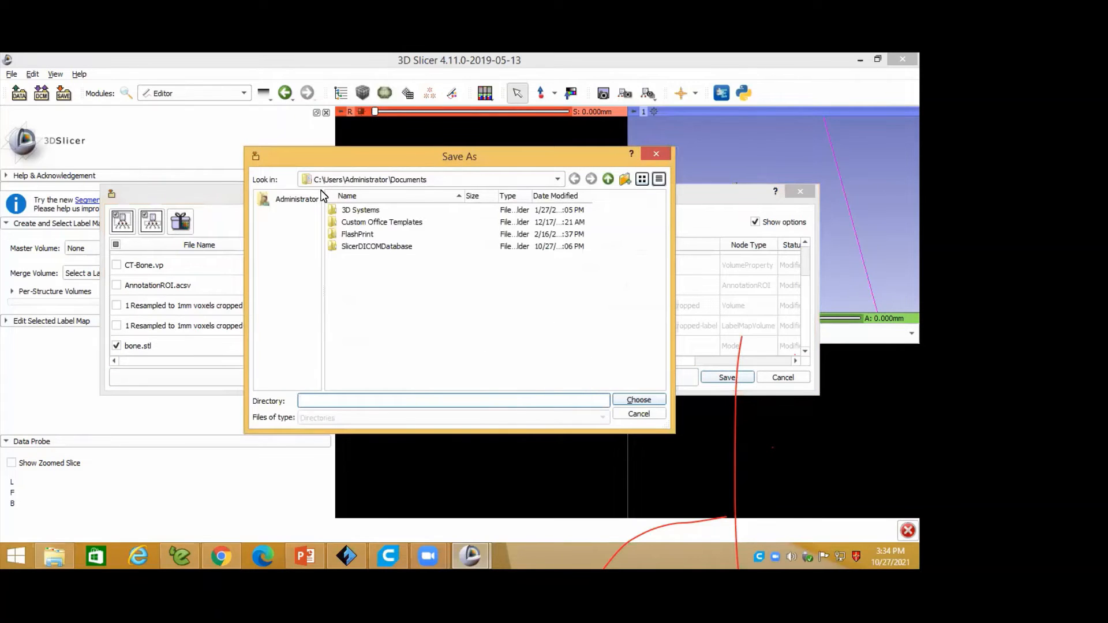
click(296, 200)
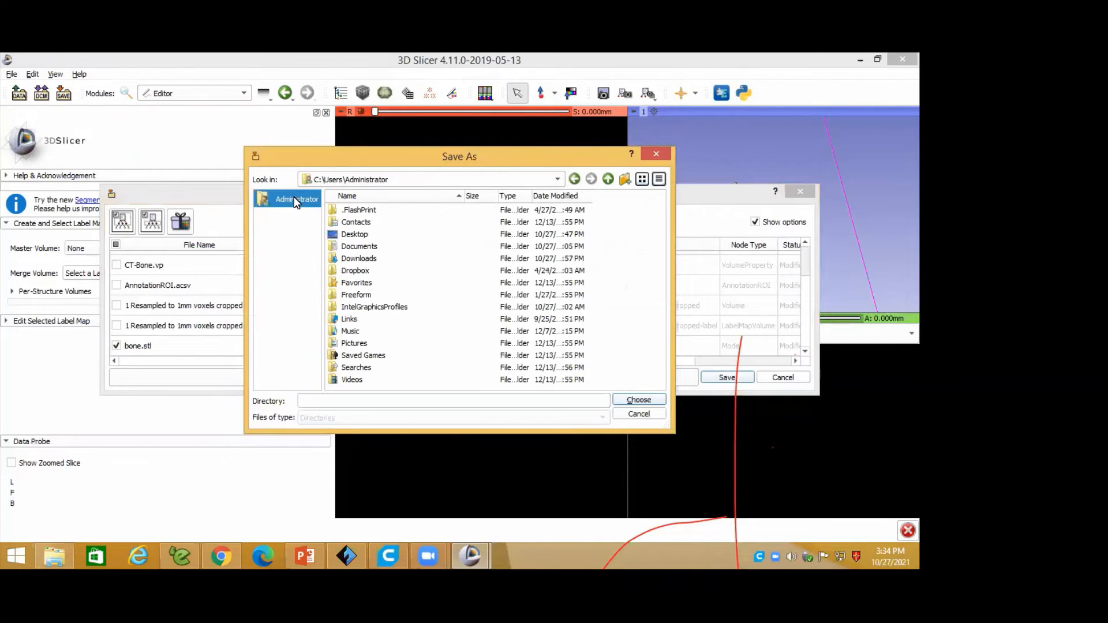
click(354, 233)
click(639, 399)
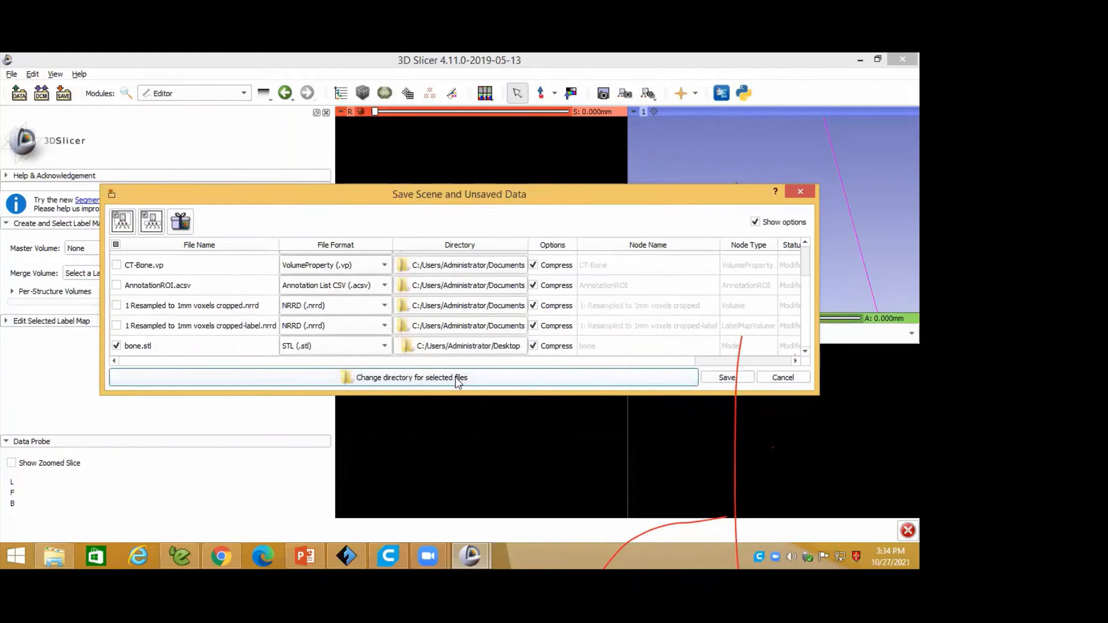
click(726, 379)
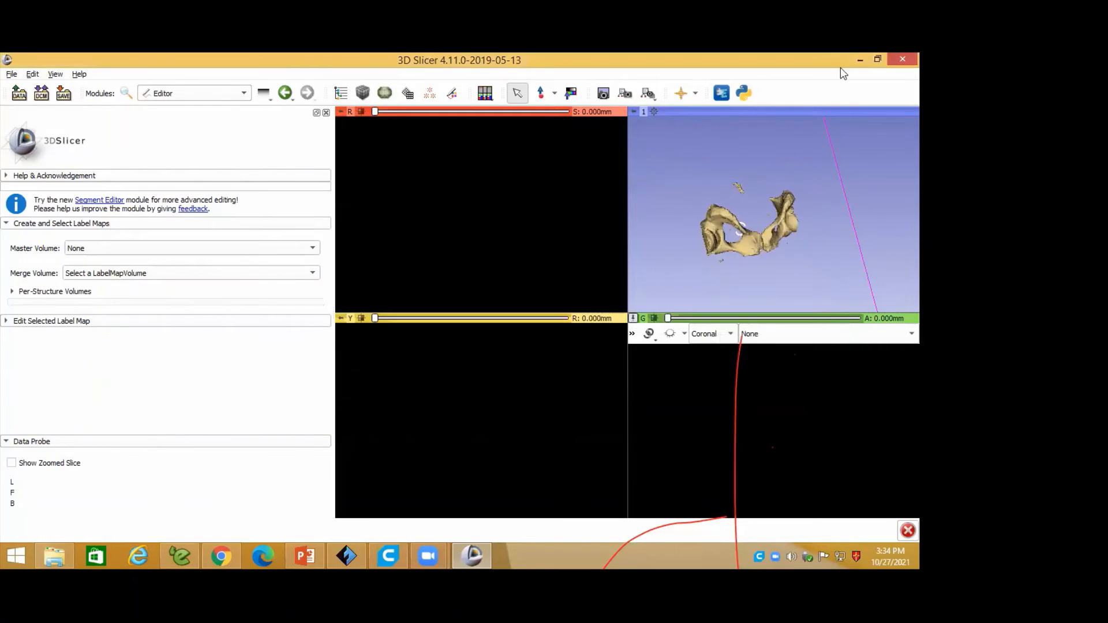
- Minimise all open windows to get to the exported bone file on the desktop
click(860, 59)
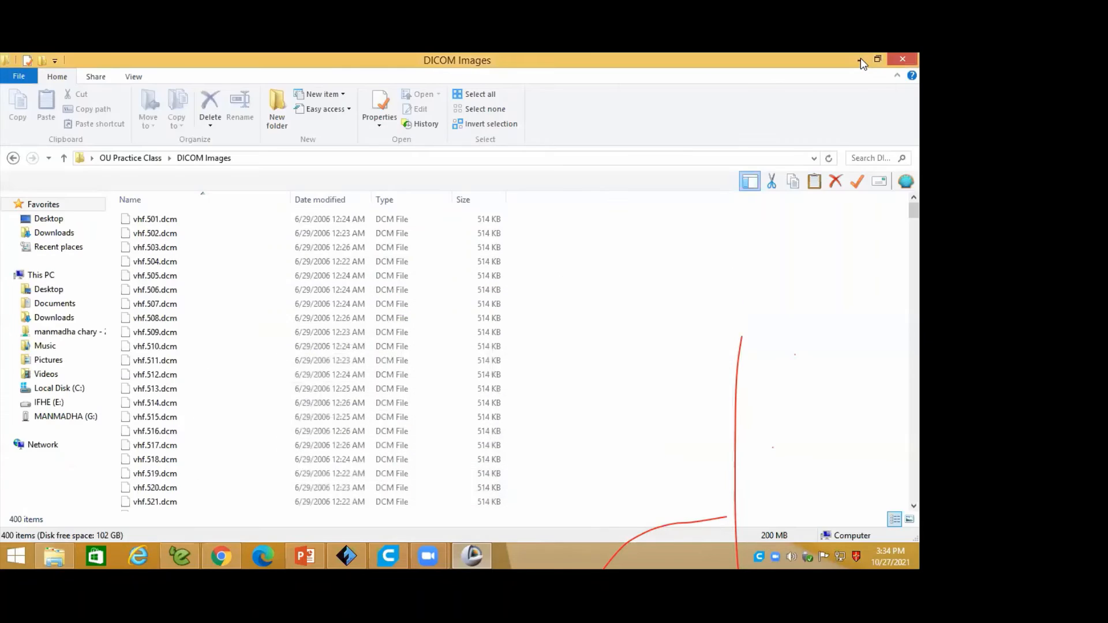
click(860, 59)
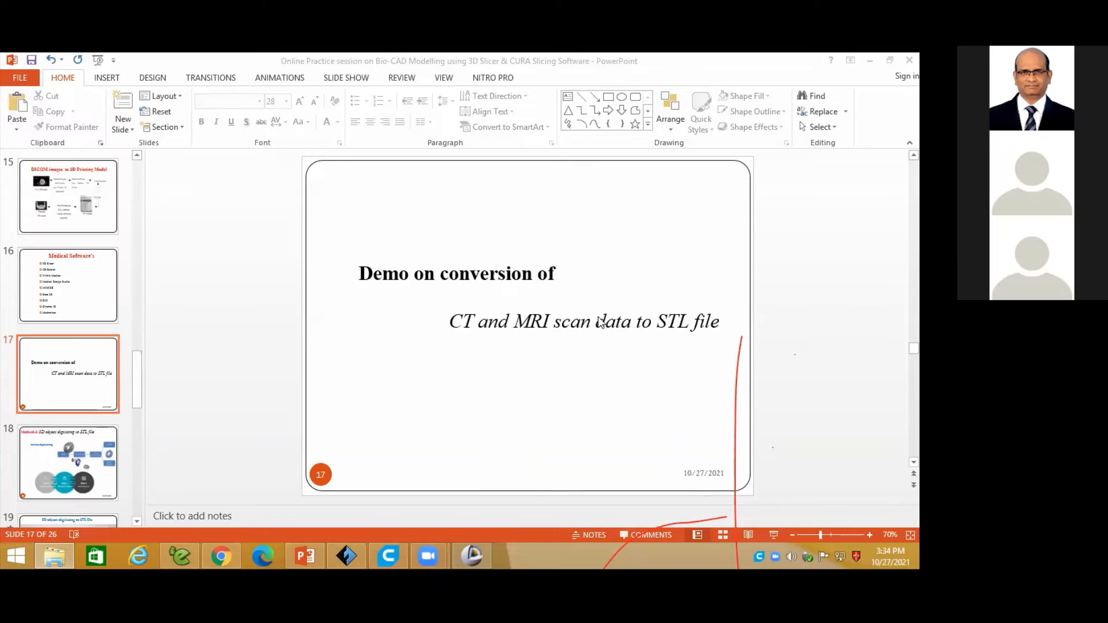
click(862, 58)
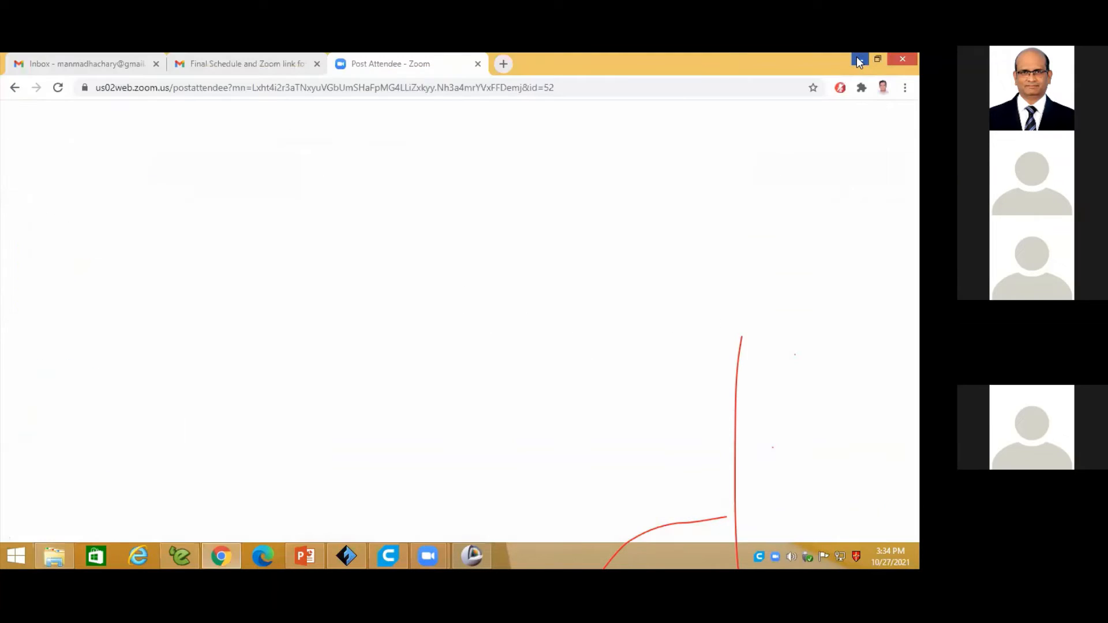
click(858, 58)
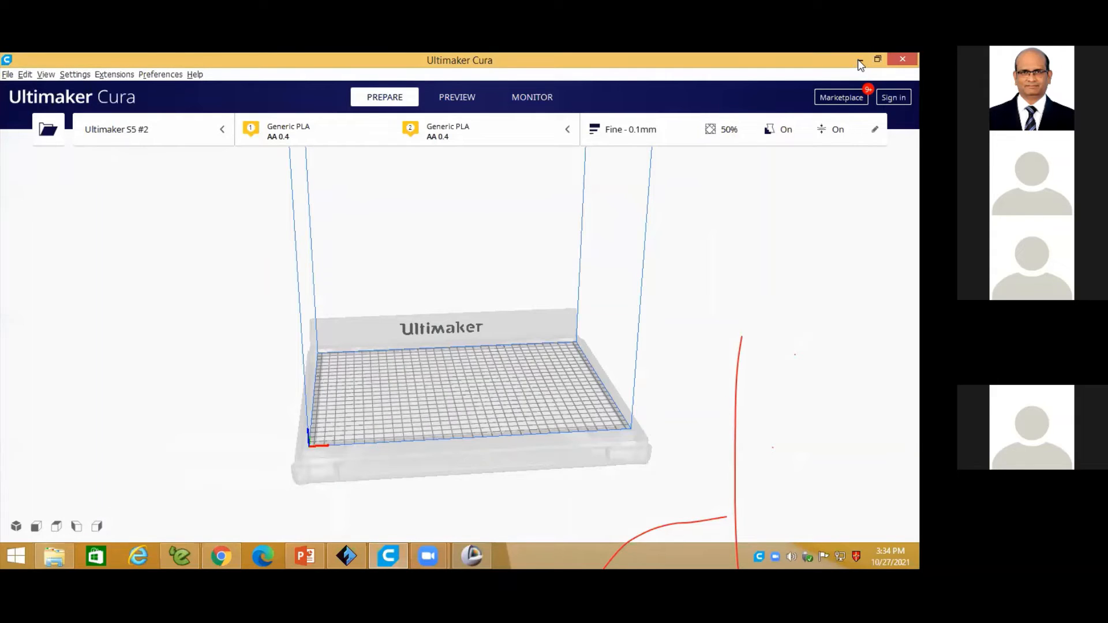
click(858, 62)
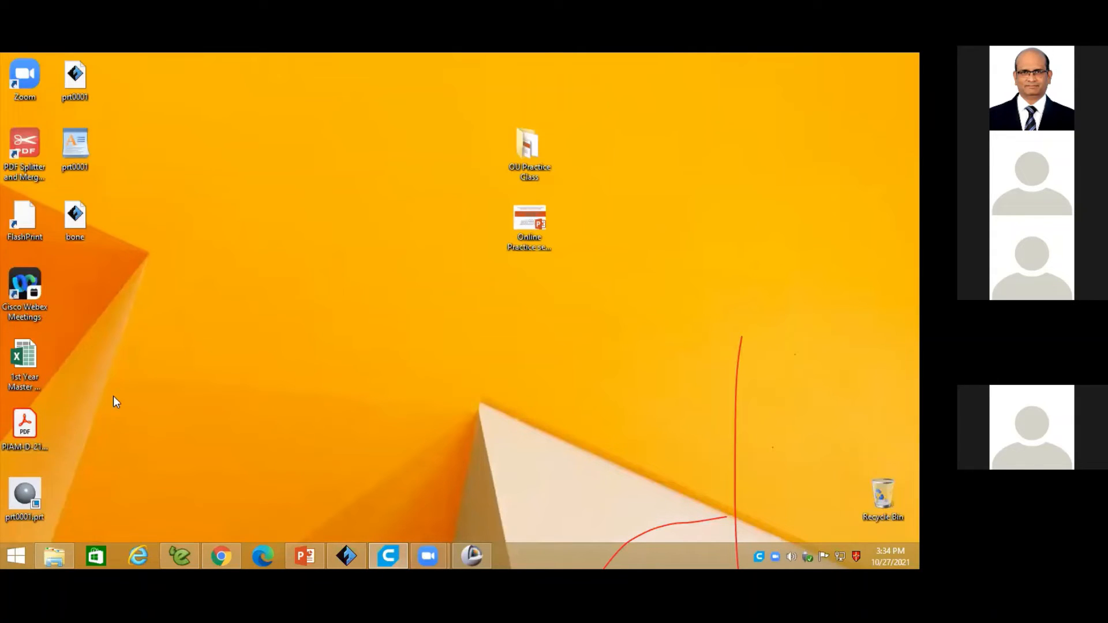
- Check the file type and size of the exported bone file on the desktop in its properties
double_click(78, 220)
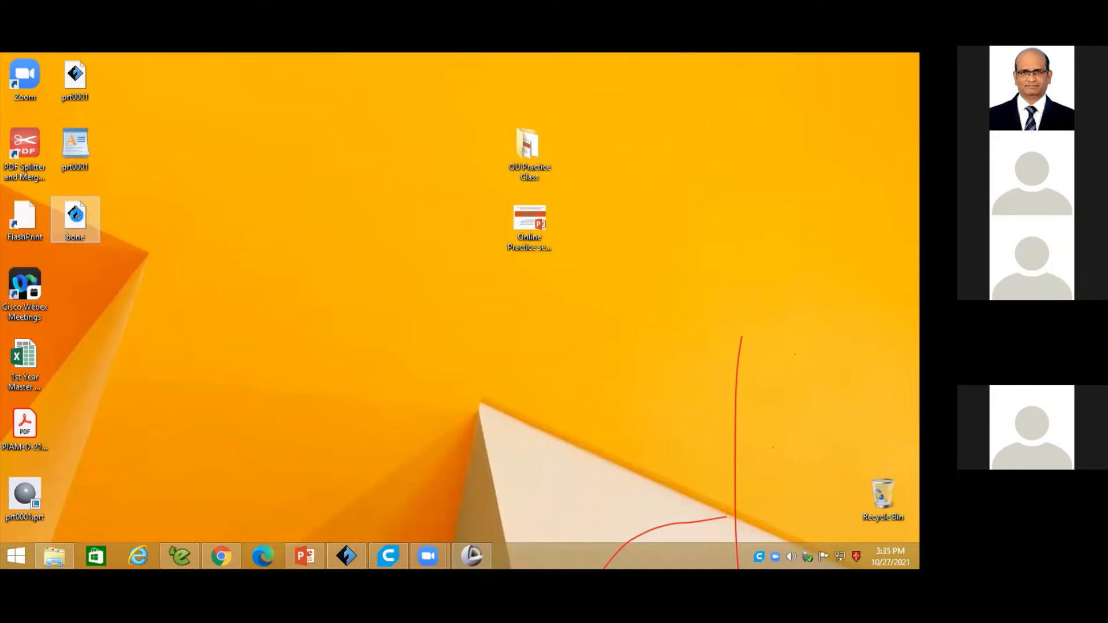
right_click(75, 216)
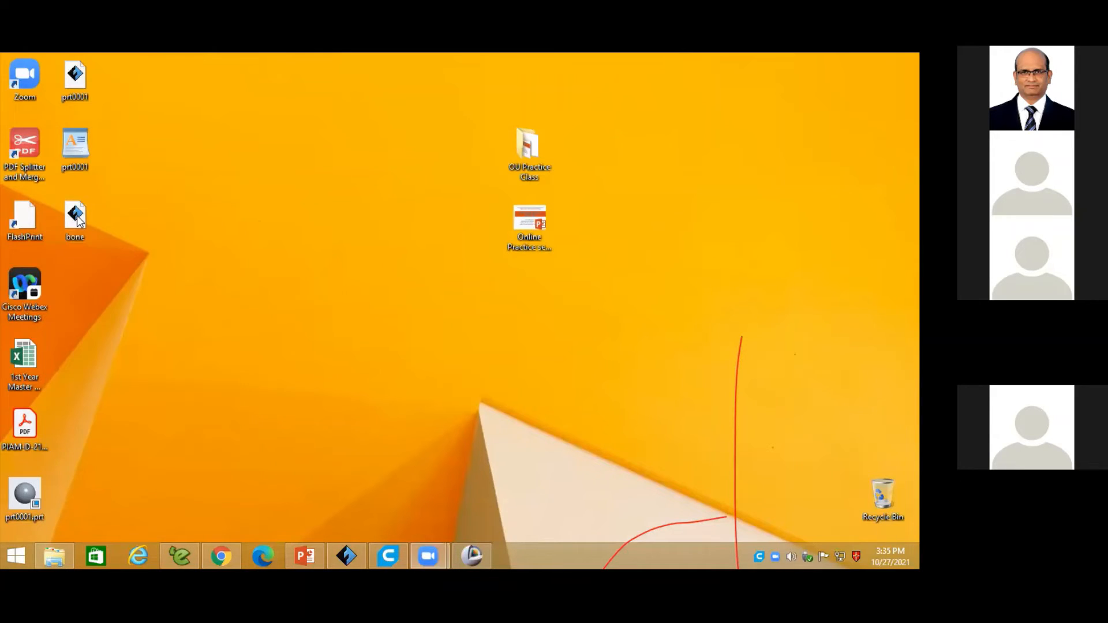
right_click(79, 218)
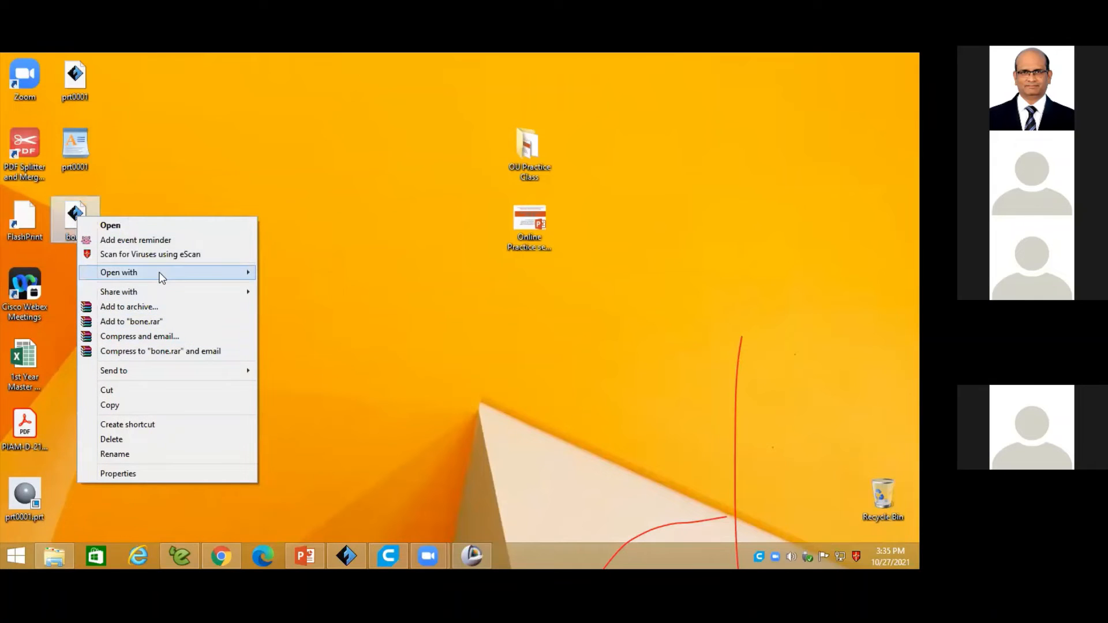
click(119, 473)
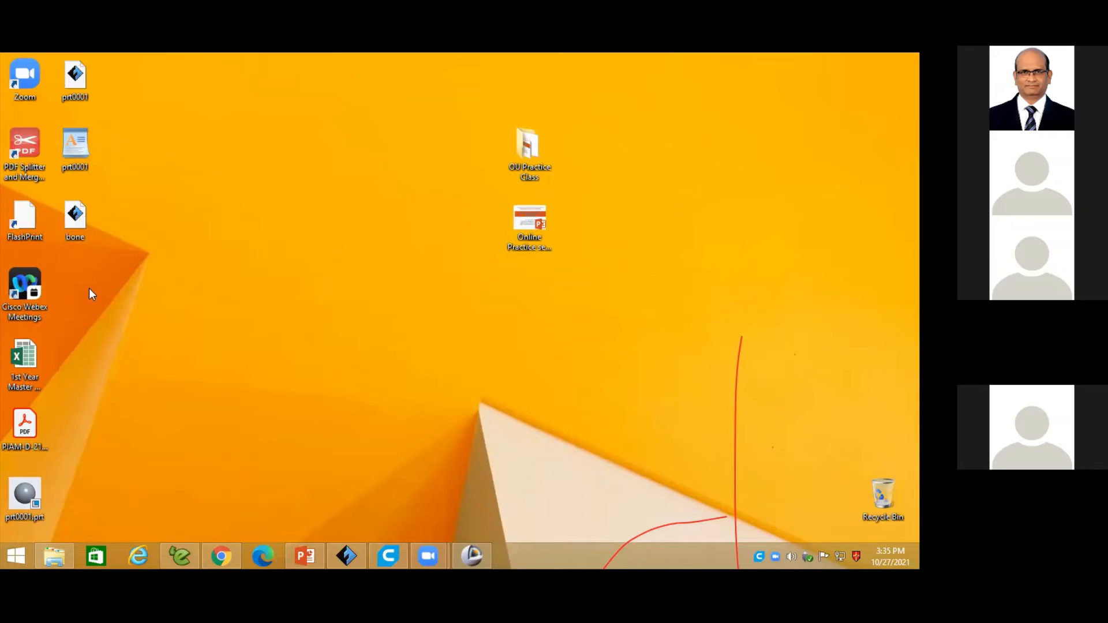
right_click(76, 223)
click(112, 481)
right_click(79, 218)
click(130, 412)
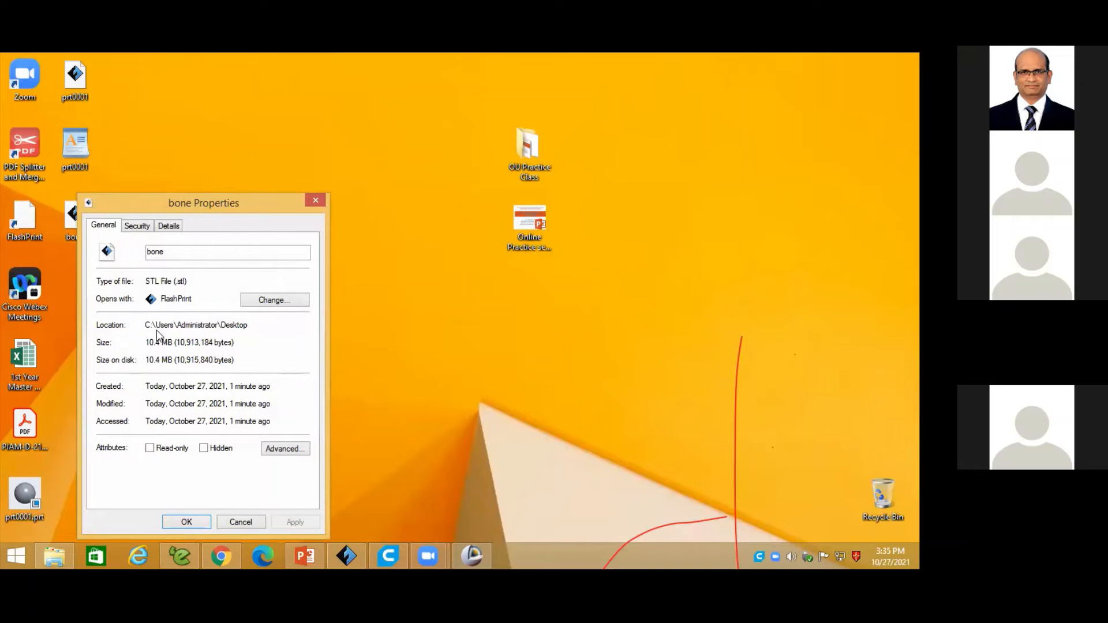
click(312, 201)
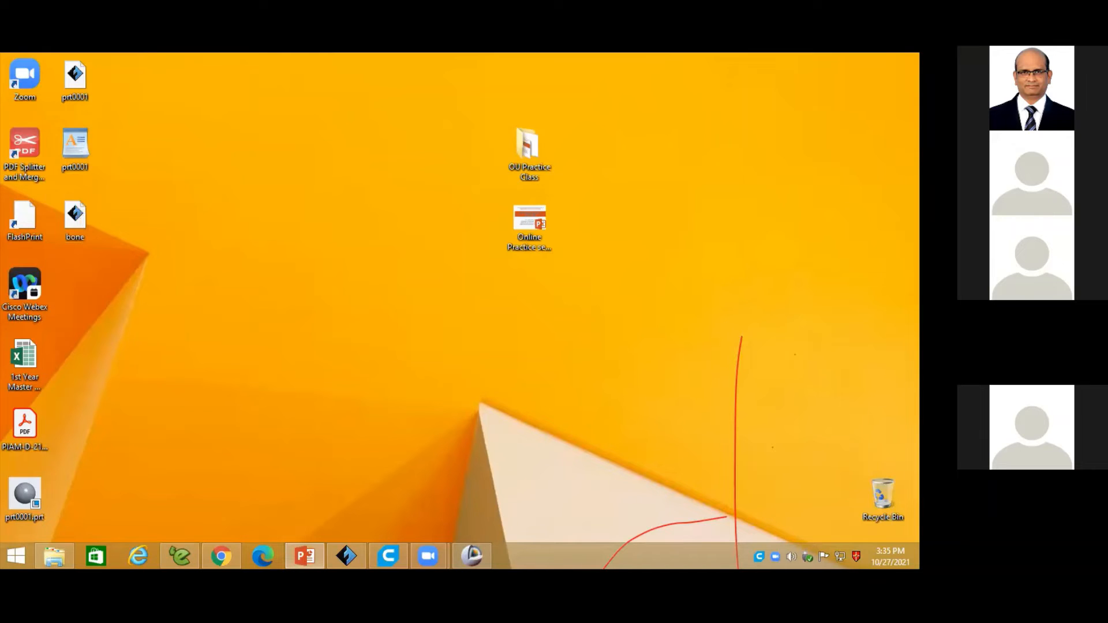
- Switch to Ultimaker Cura and load the bone STL file from the Desktop folder onto the build plate
mouse_move(305, 556)
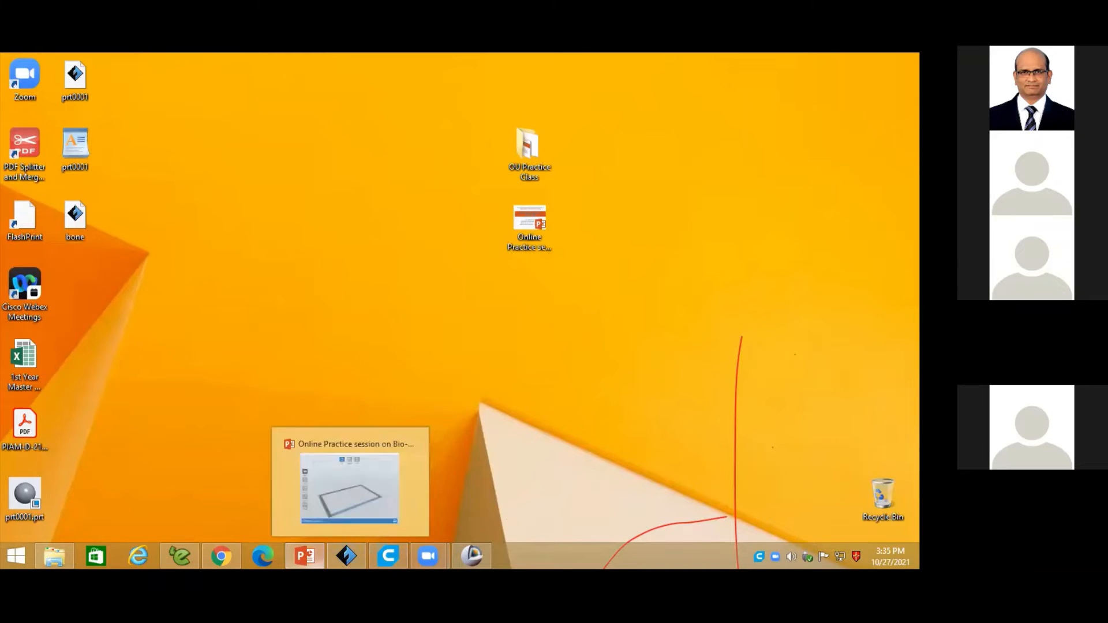
click(388, 556)
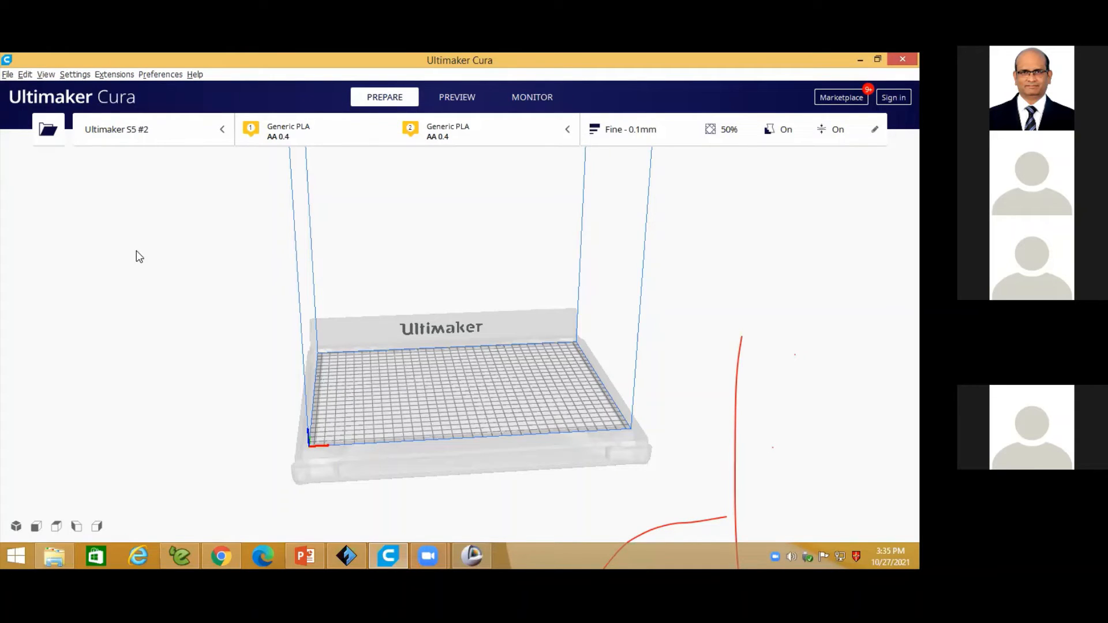
click(46, 133)
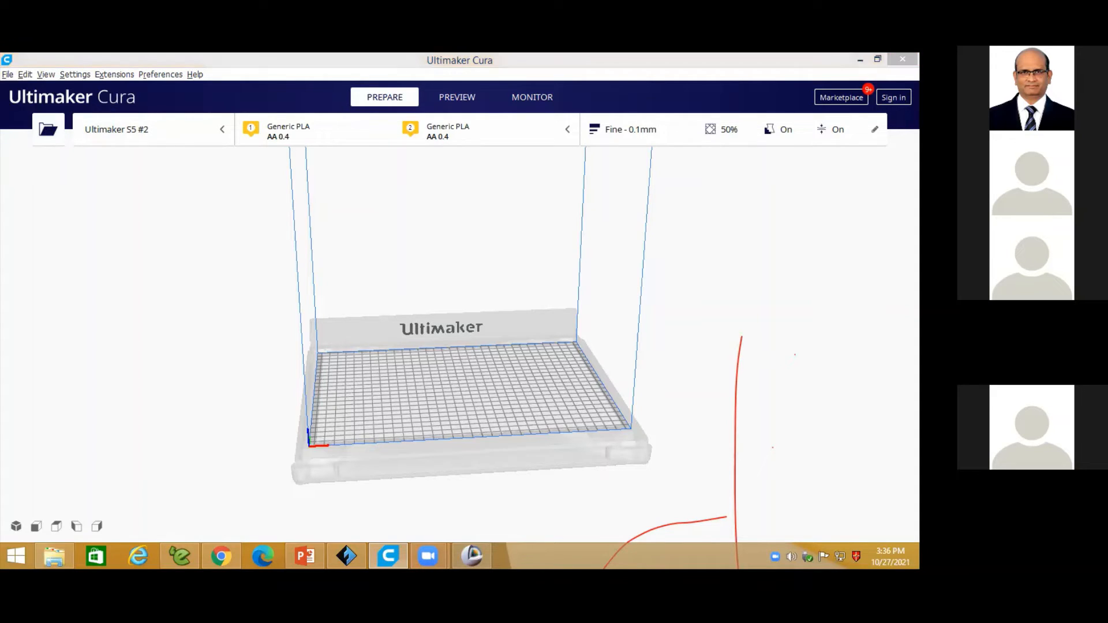
click(472, 555)
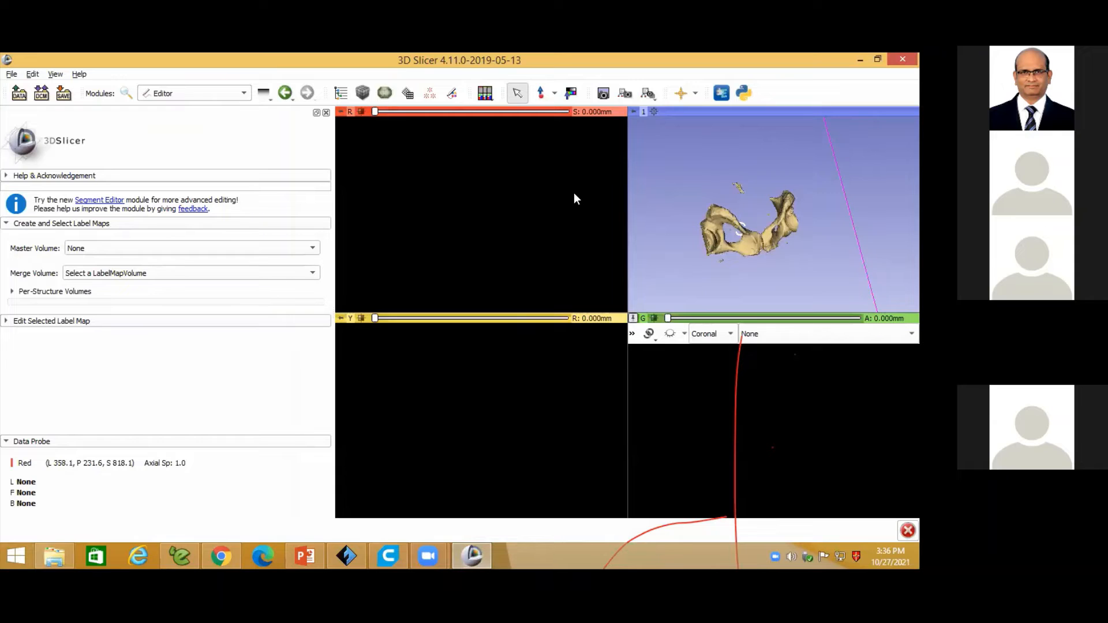
key(alt+Tab)
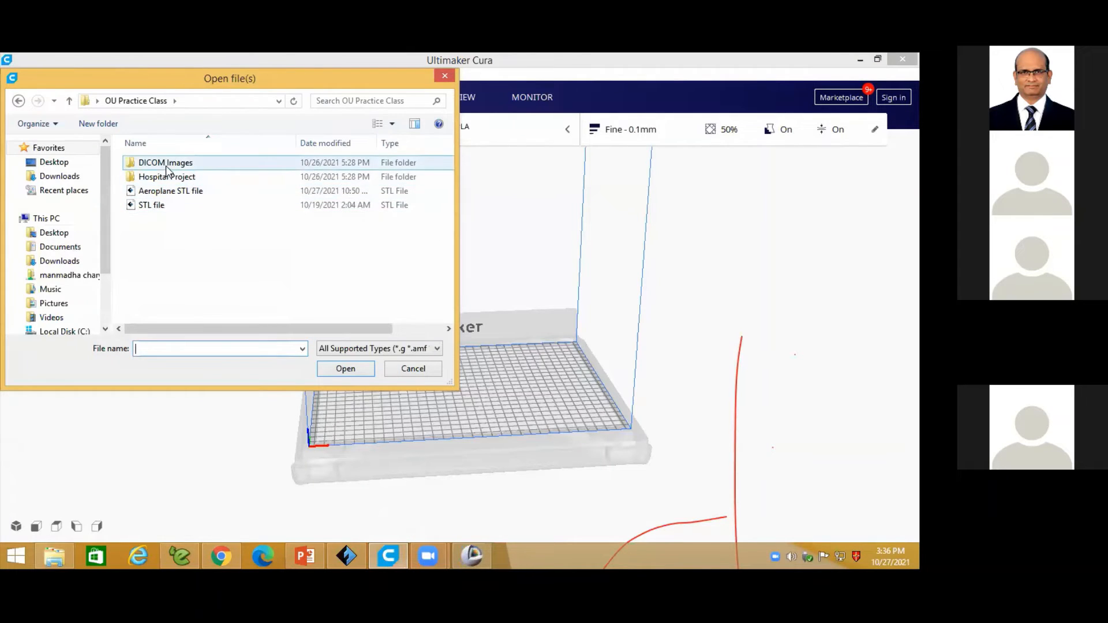
click(58, 165)
drag(449, 214, 441, 266)
click(173, 257)
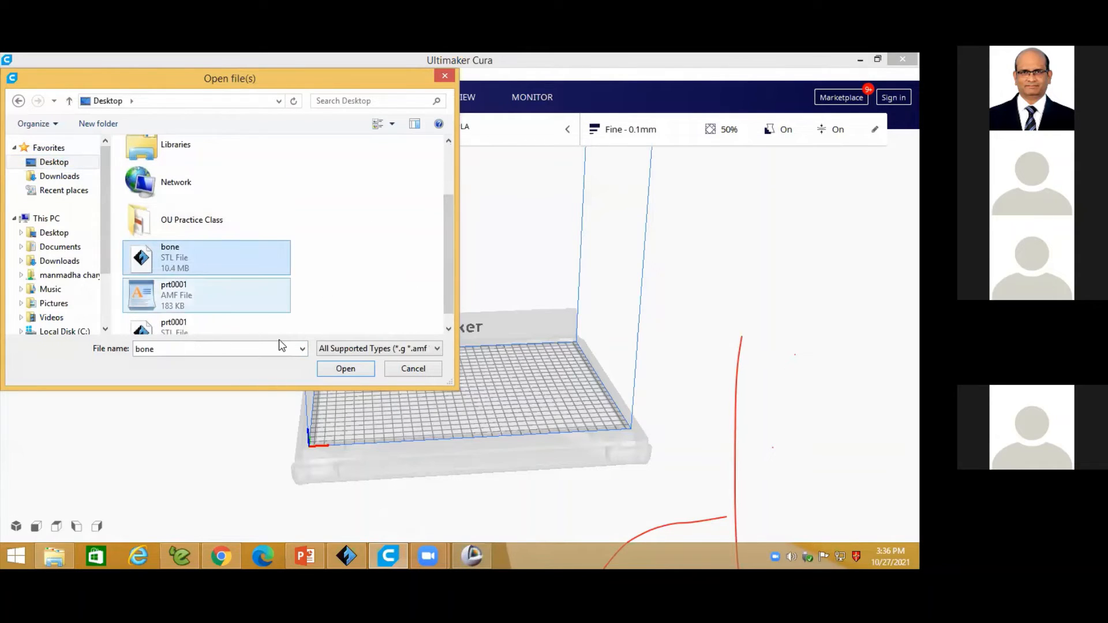
click(344, 368)
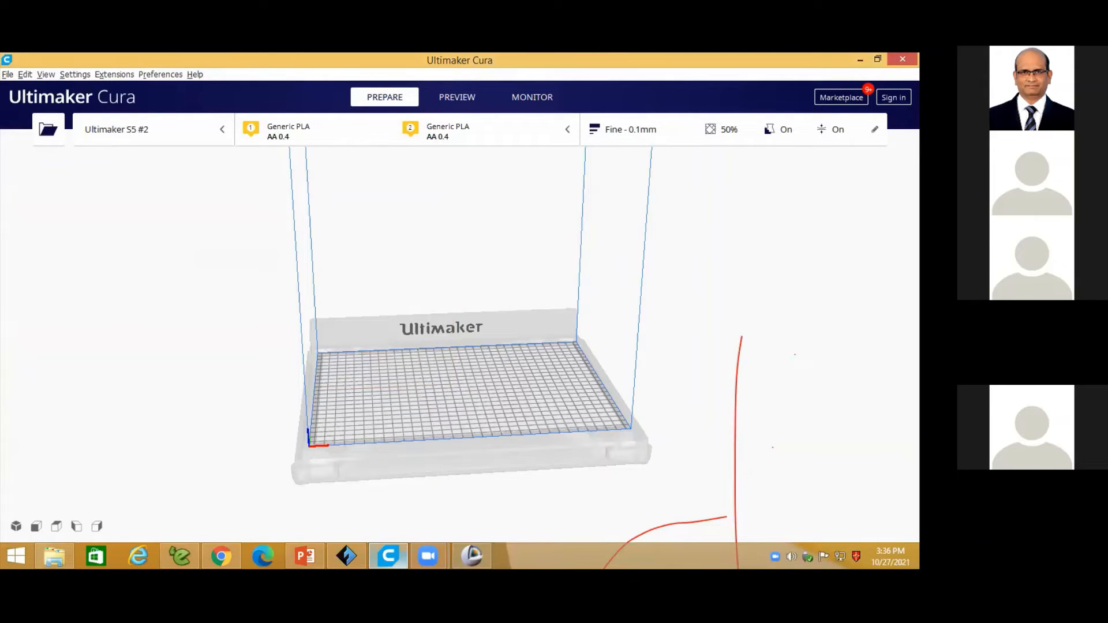
- Close 3D Slicer, discarding the unsaved modifications, while the bone file loads in Ultimaker Cura
click(428, 554)
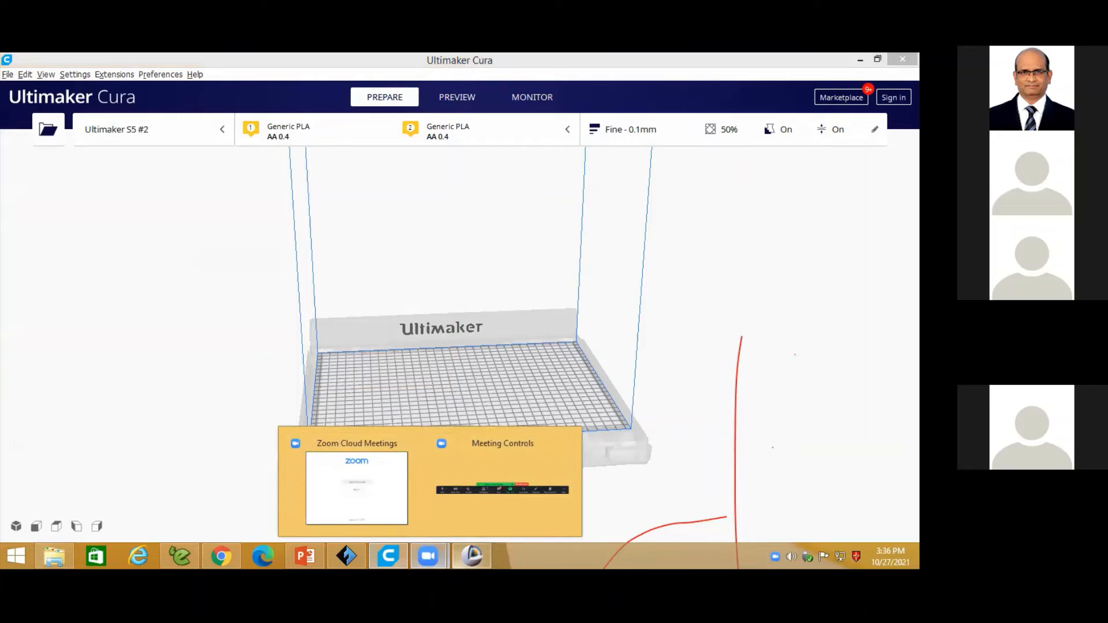
click(498, 473)
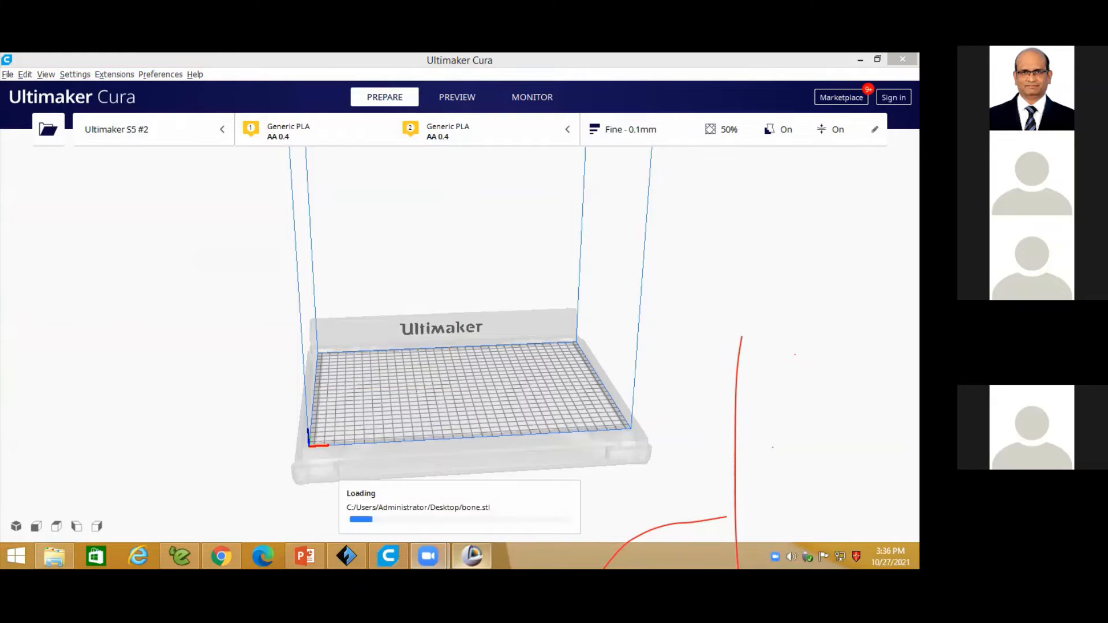
mouse_move(471, 556)
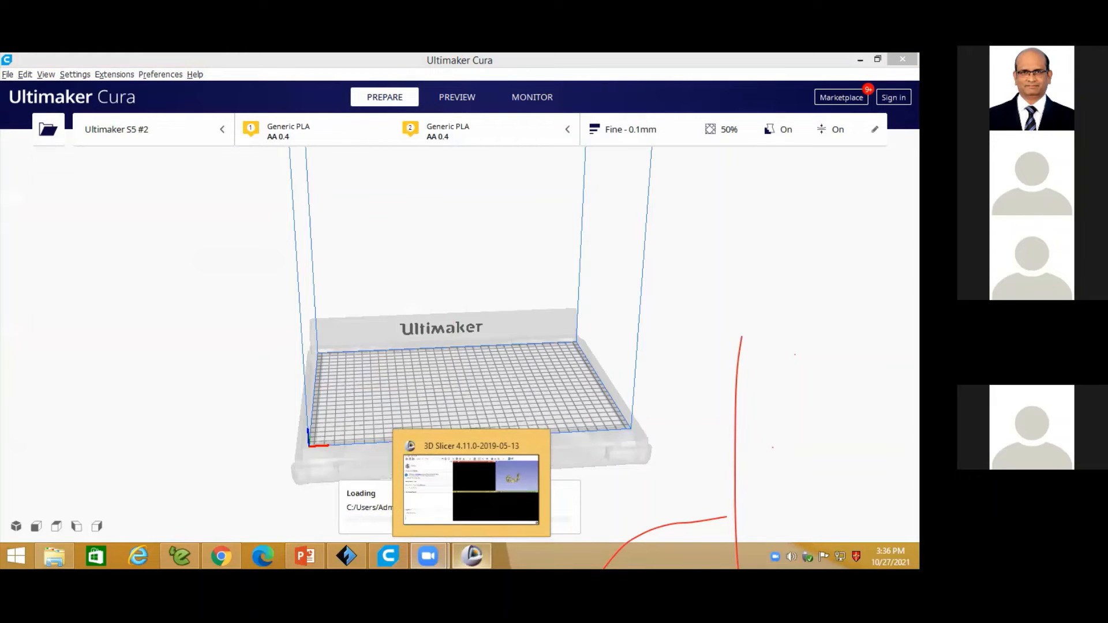
click(472, 556)
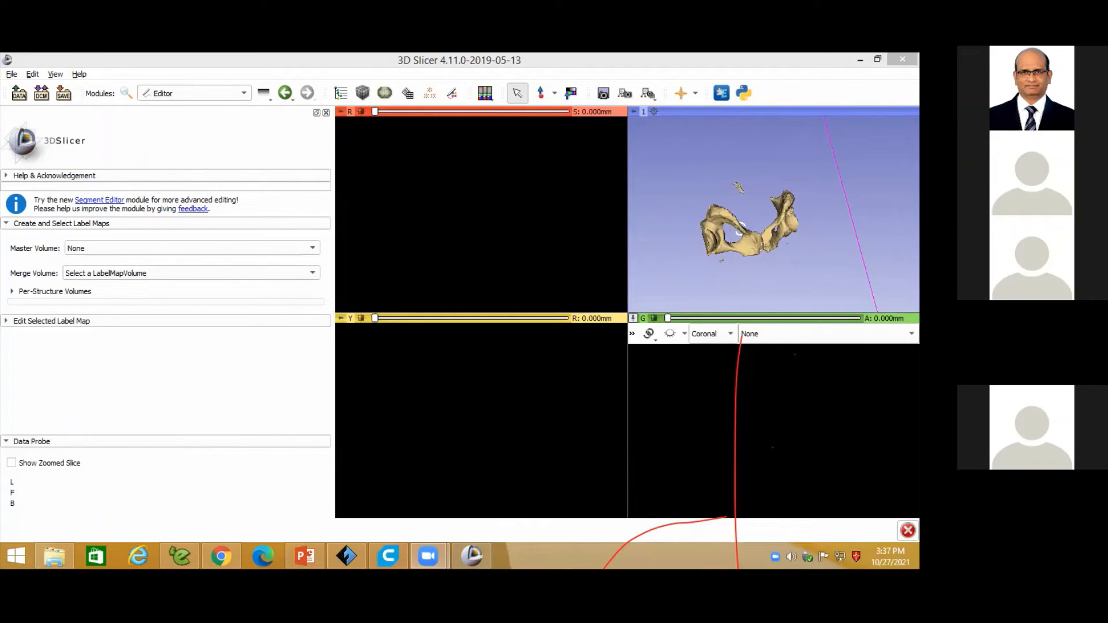
click(902, 58)
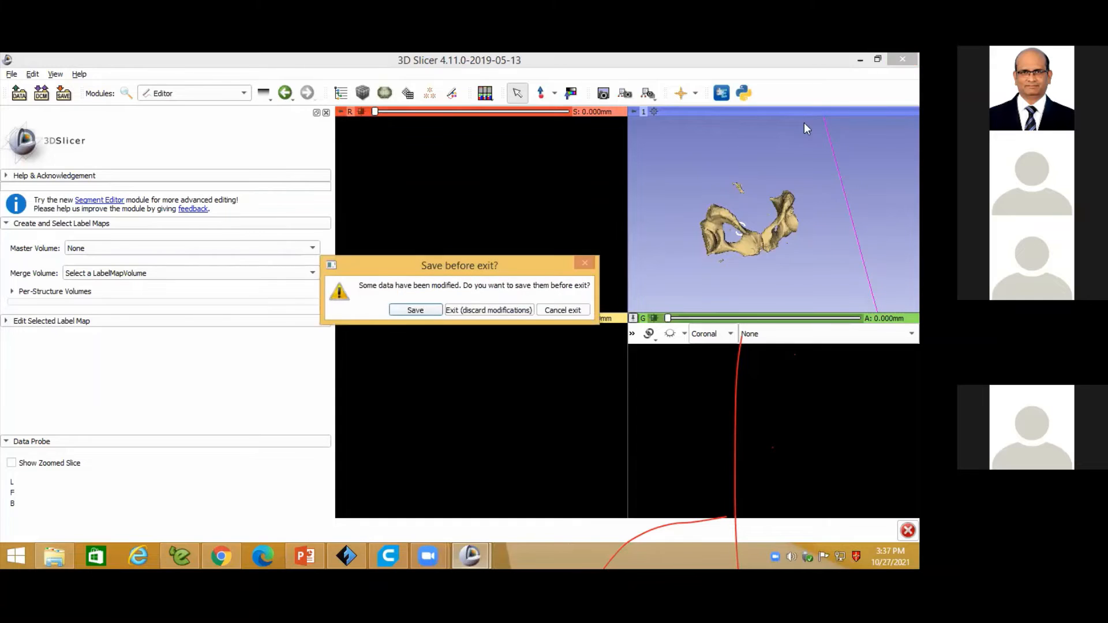
click(462, 310)
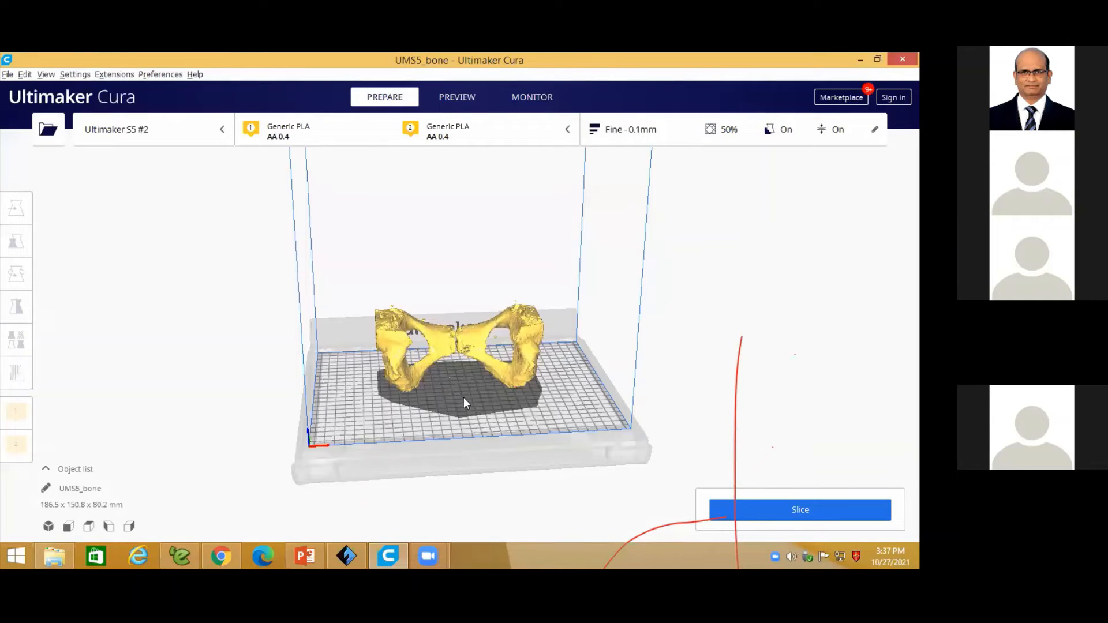
- Examine the pelvic bone model on the build plate from several angles, close up and within the whole build volume
right_drag(463, 397, 487, 375)
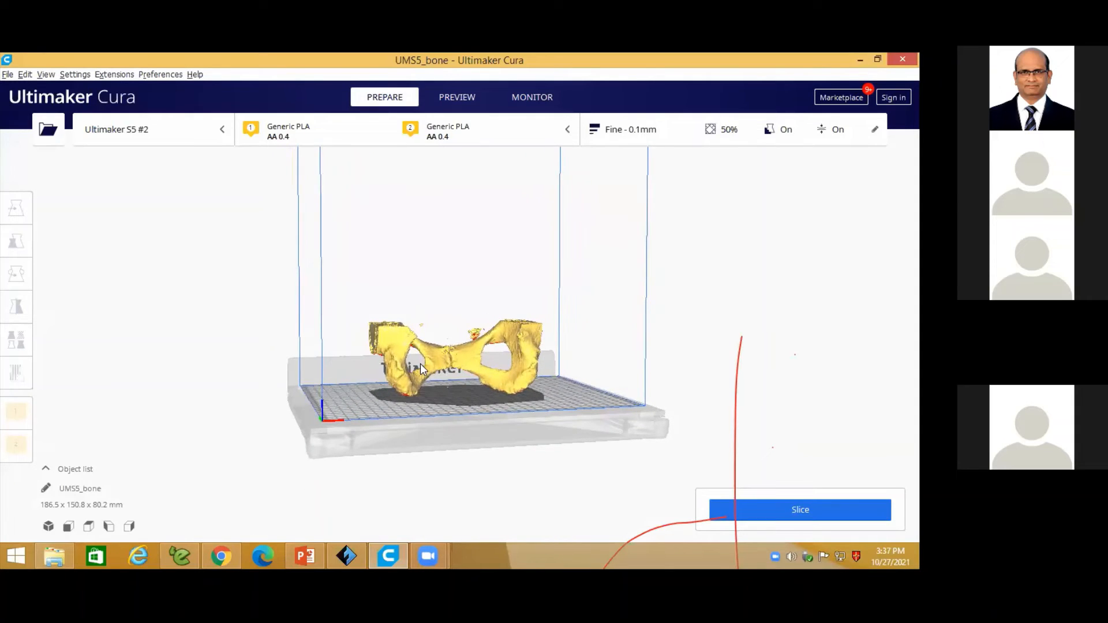
scroll(420, 363, up, 5)
scroll(420, 364, up, 2)
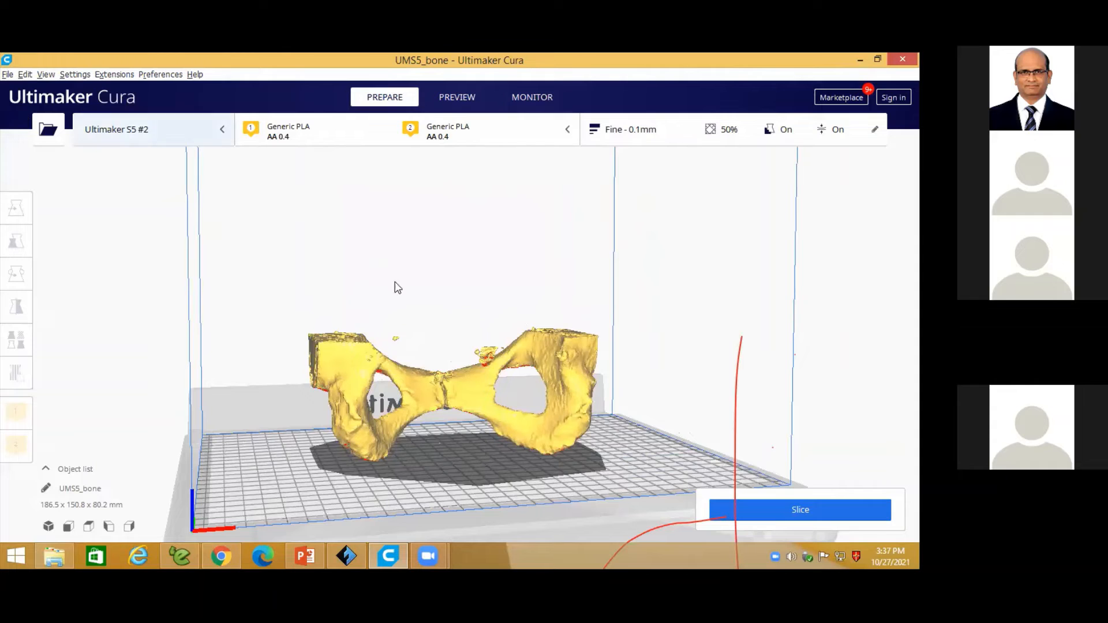
scroll(351, 369, down, 1)
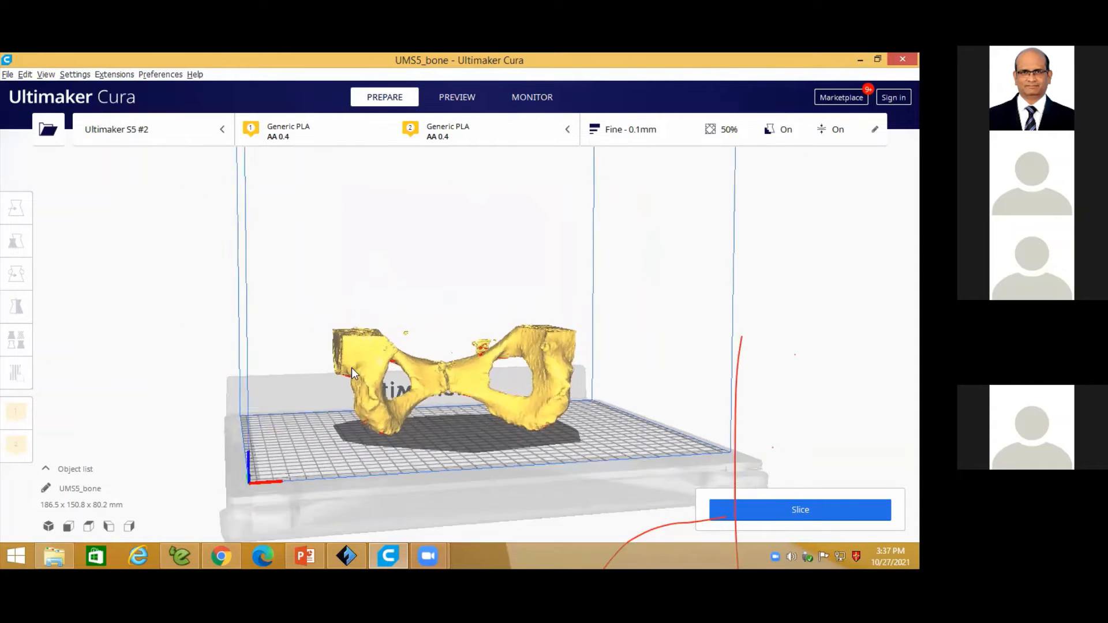
scroll(351, 368, up, 2)
scroll(352, 368, down, 3)
right_drag(372, 398, 410, 392)
scroll(410, 393, down, 5)
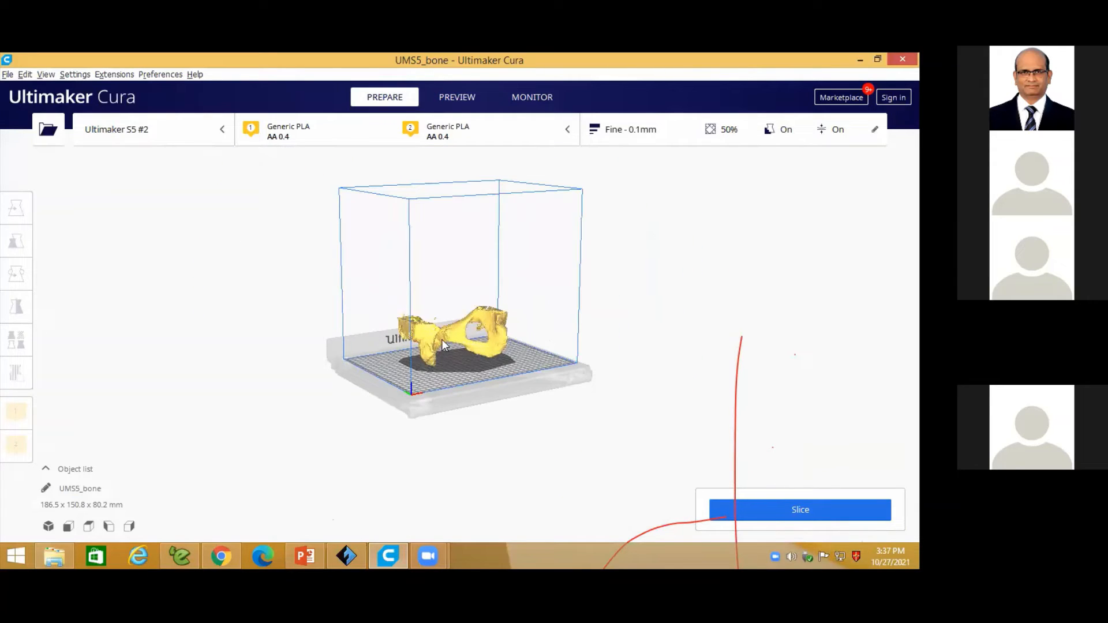
middle_drag(441, 340, 397, 425)
scroll(442, 362, up, 1)
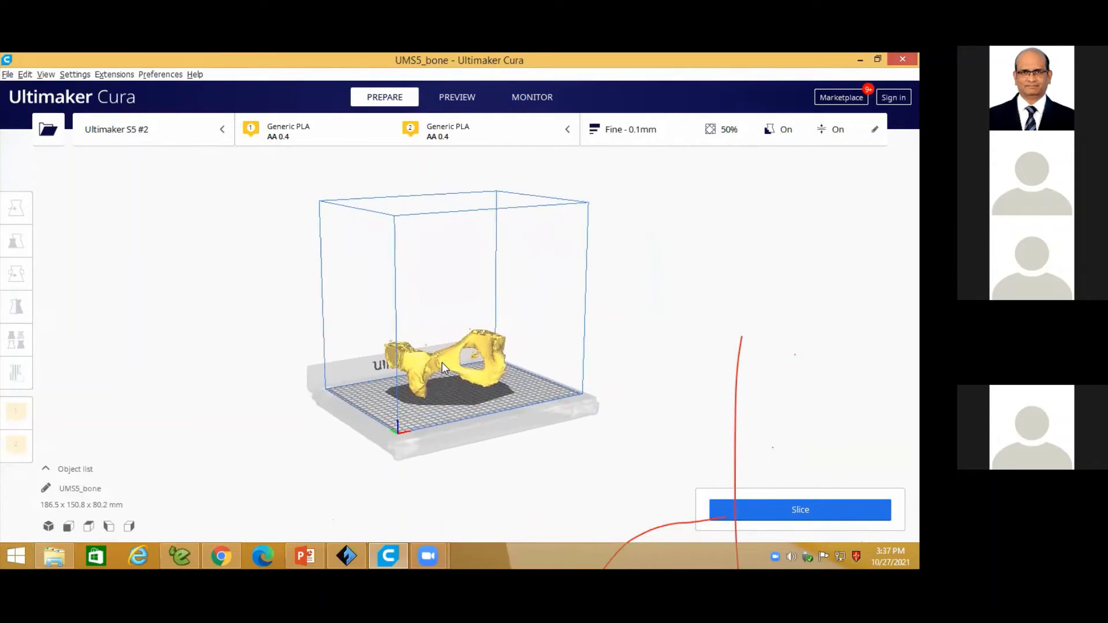
scroll(442, 362, up, 1)
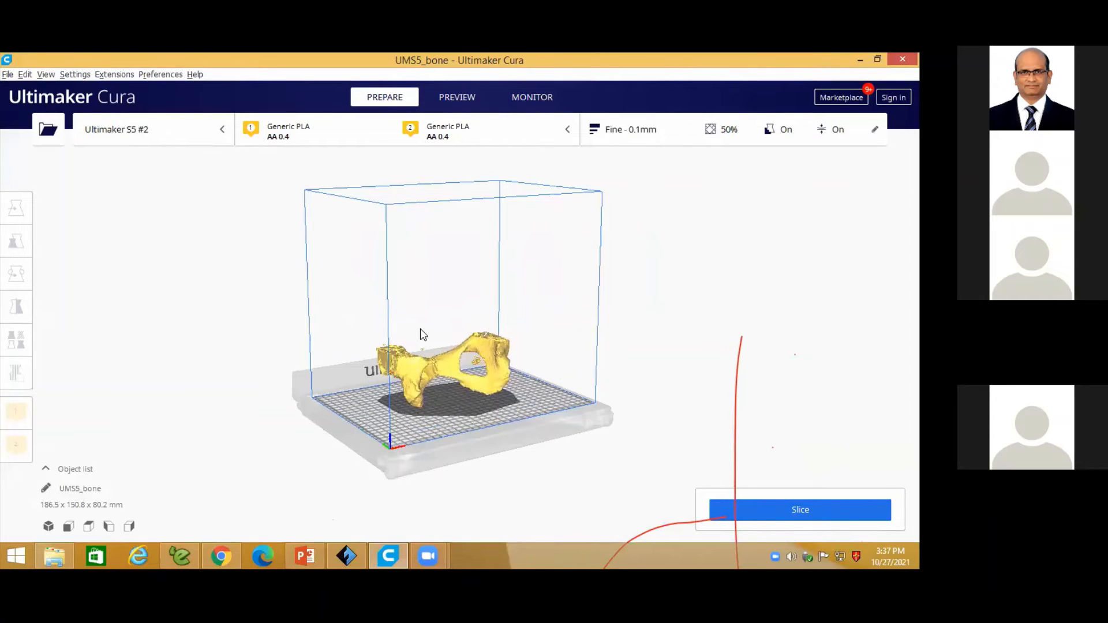
right_drag(469, 328, 382, 338)
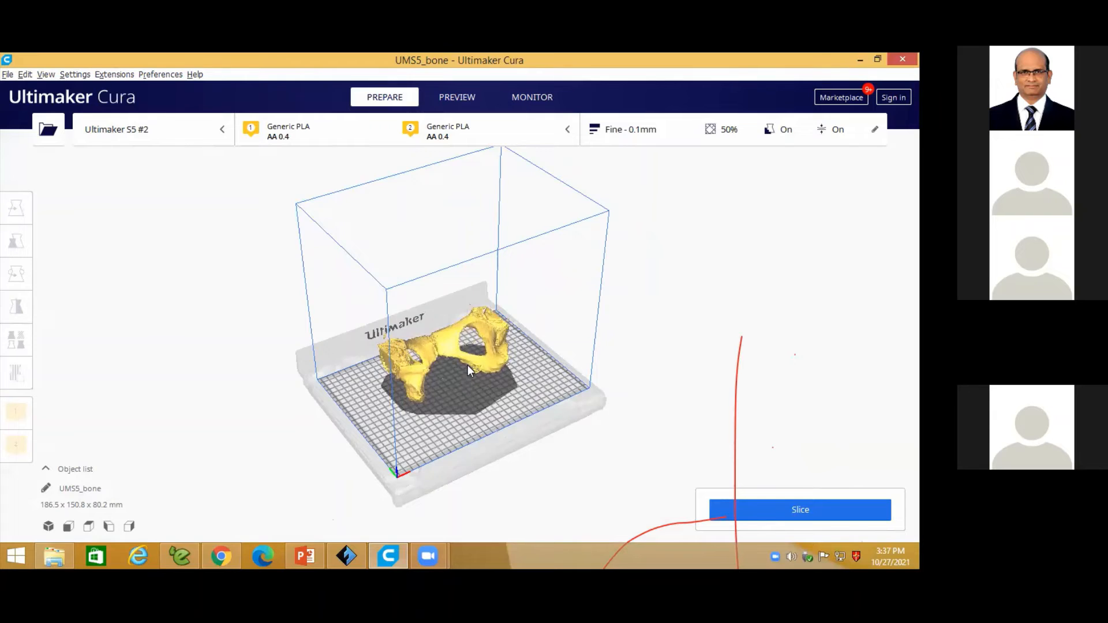
mouse_move(468, 364)
right_down()
mouse_move(451, 345)
mouse_move(462, 348)
right_up()
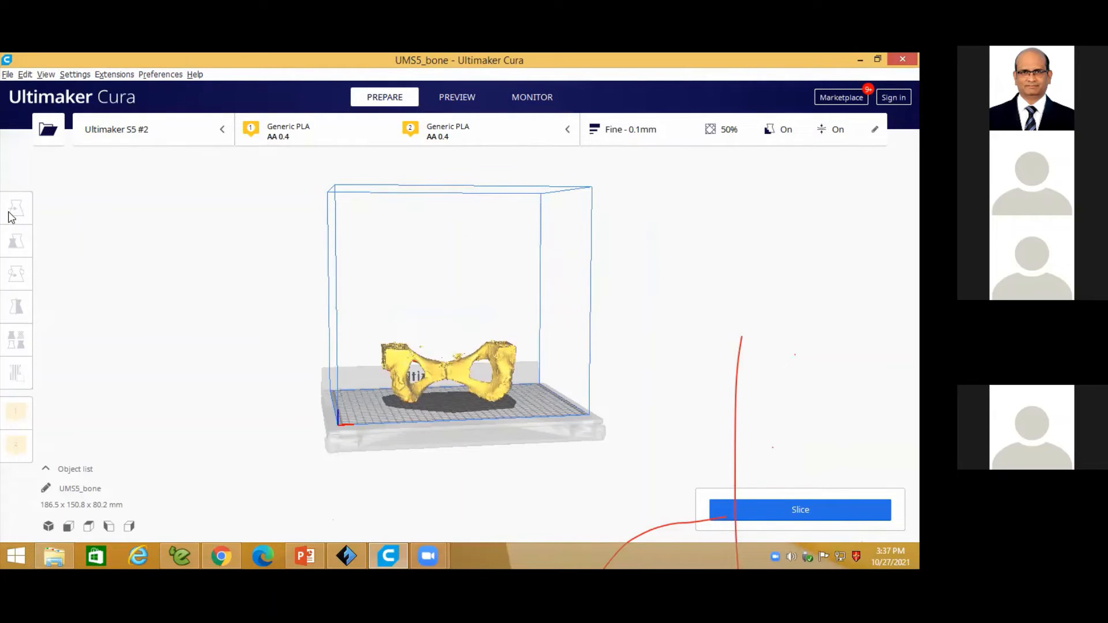
- Select the pelvic bone model on the build plate for moving
click(383, 355)
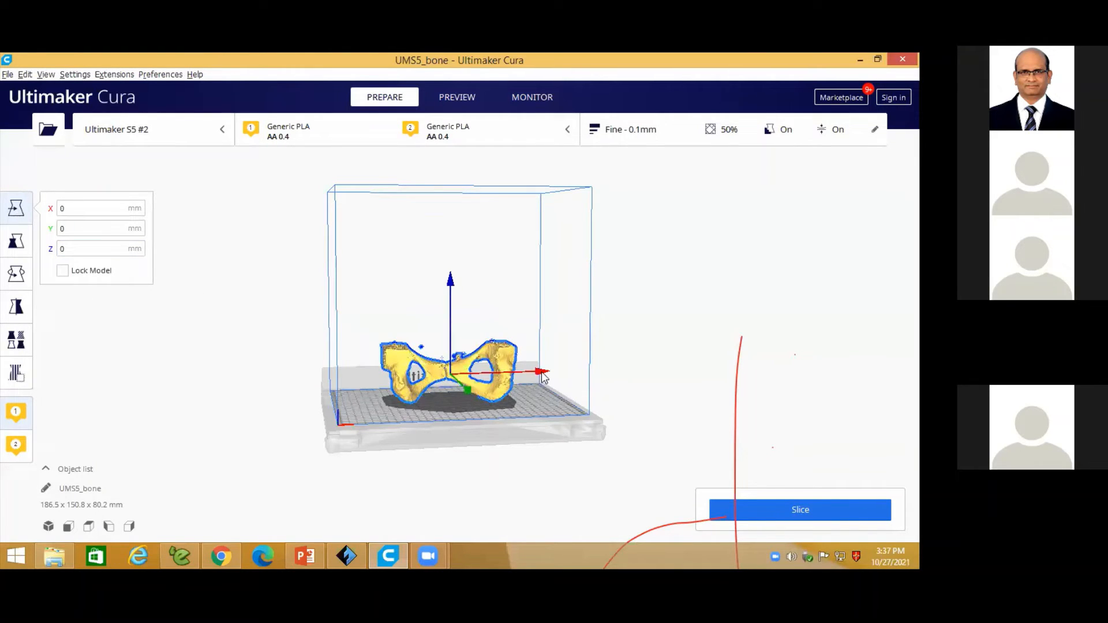
- Move the bone model off the rear of the build plate to about X 54.2, Y -169.9 mm, and bring it back over the plate
mouse_move(485, 373)
mouse_down()
mouse_move(522, 373)
mouse_move(521, 414)
mouse_move(502, 390)
mouse_move(473, 386)
mouse_up()
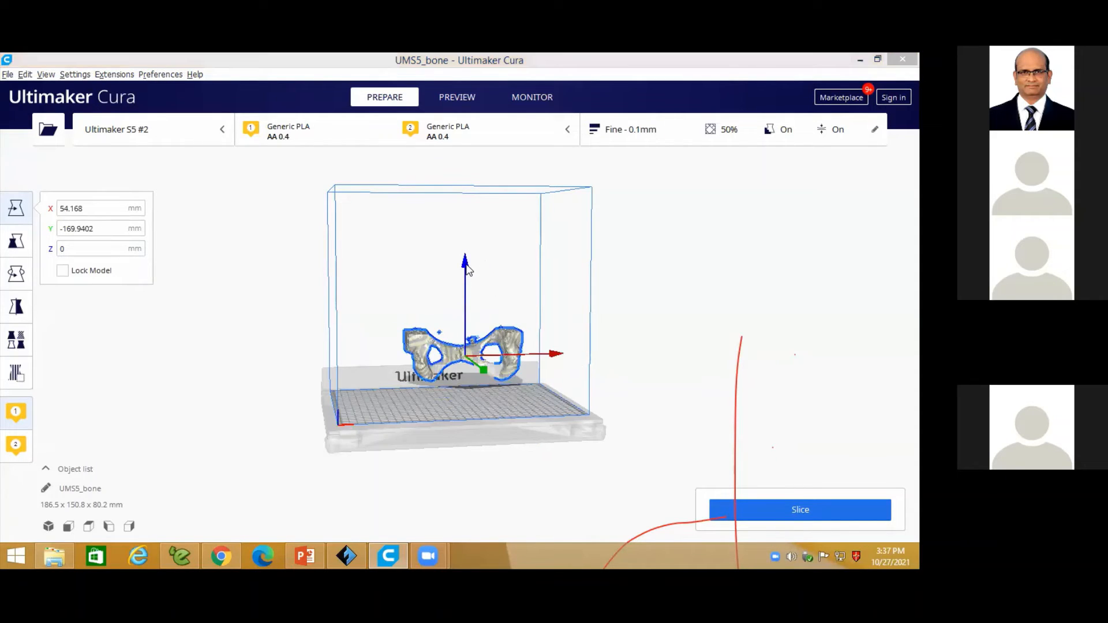
mouse_move(467, 270)
mouse_down()
mouse_move(465, 253)
mouse_move(461, 290)
mouse_move(454, 260)
mouse_up()
right_drag(477, 404, 472, 338)
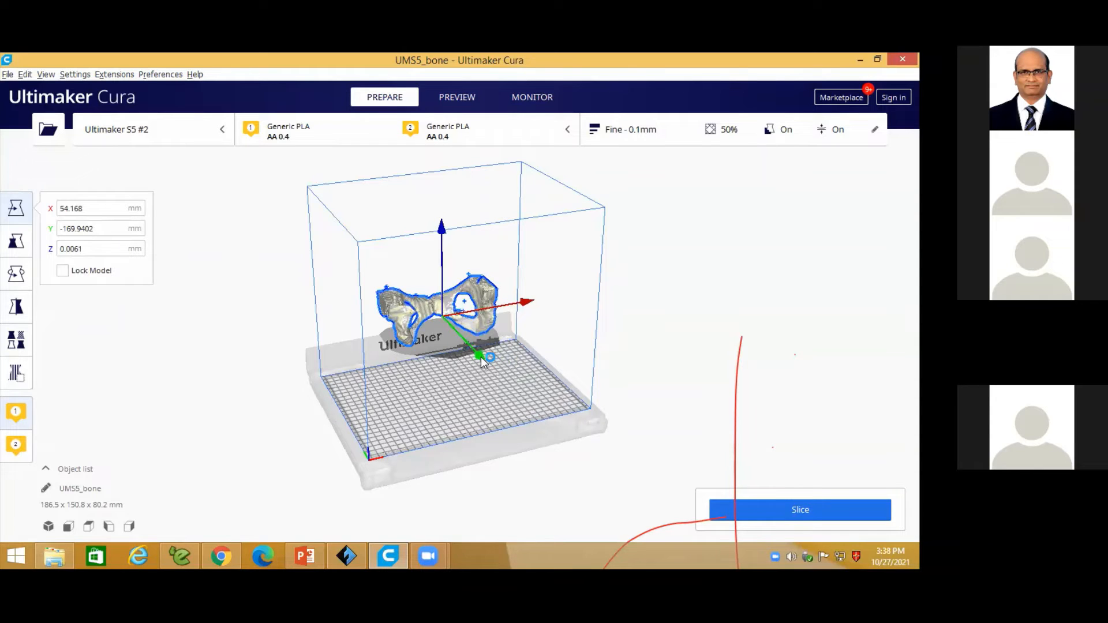
drag(480, 357, 503, 433)
click(600, 388)
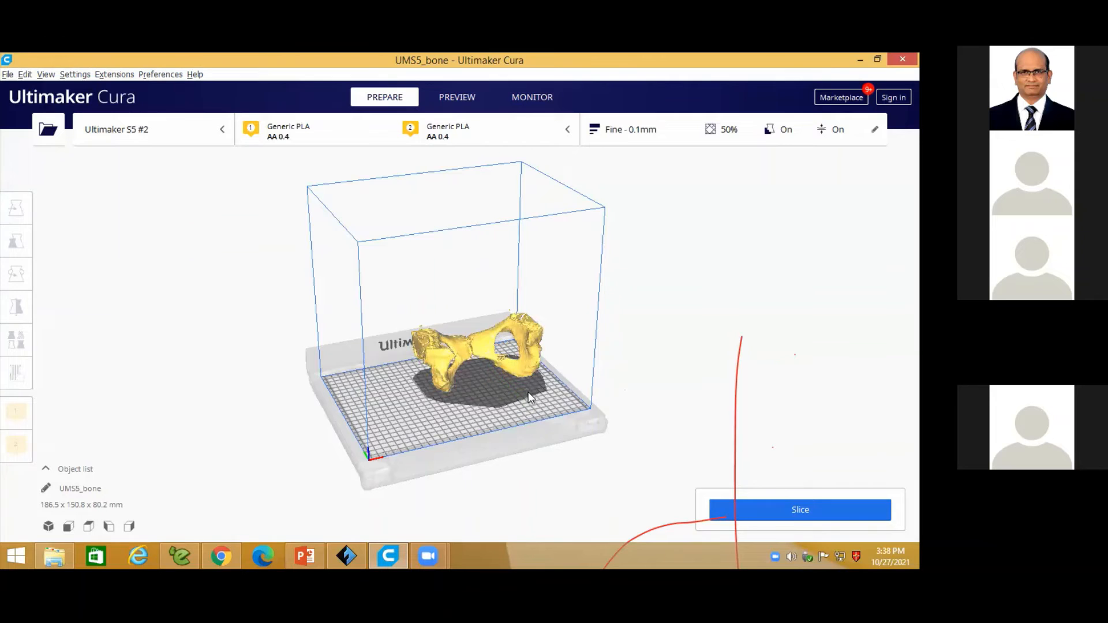
- Move the bone model closer to the build plate's centre, at about X 17.6 mm and Y -8.2 mm
right_drag(528, 393, 486, 381)
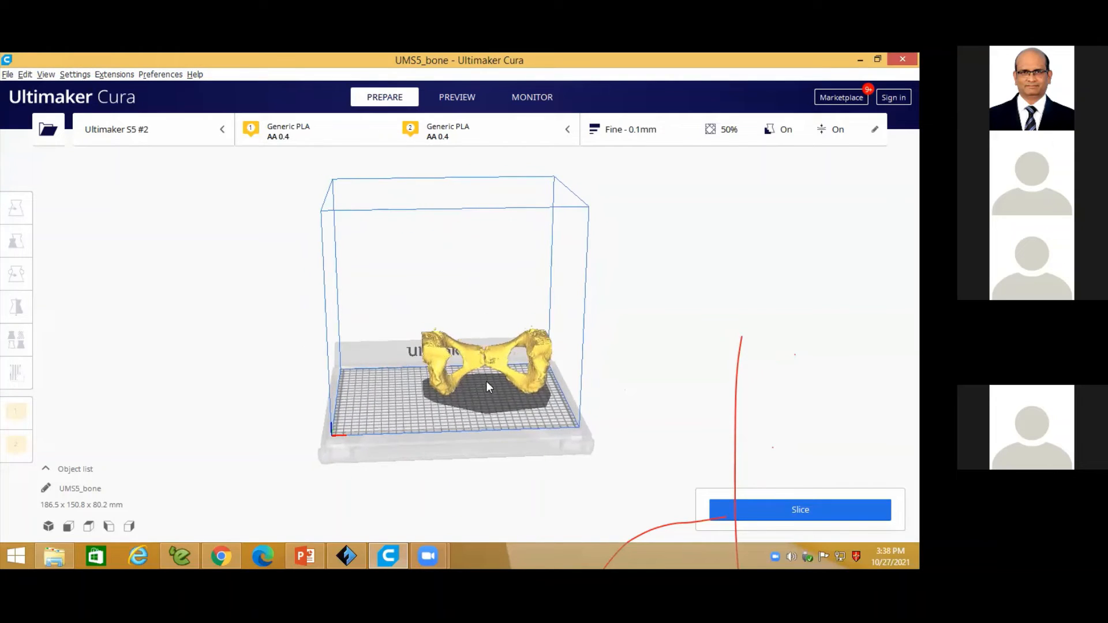
click(548, 352)
drag(583, 369, 548, 385)
right_drag(524, 410, 659, 402)
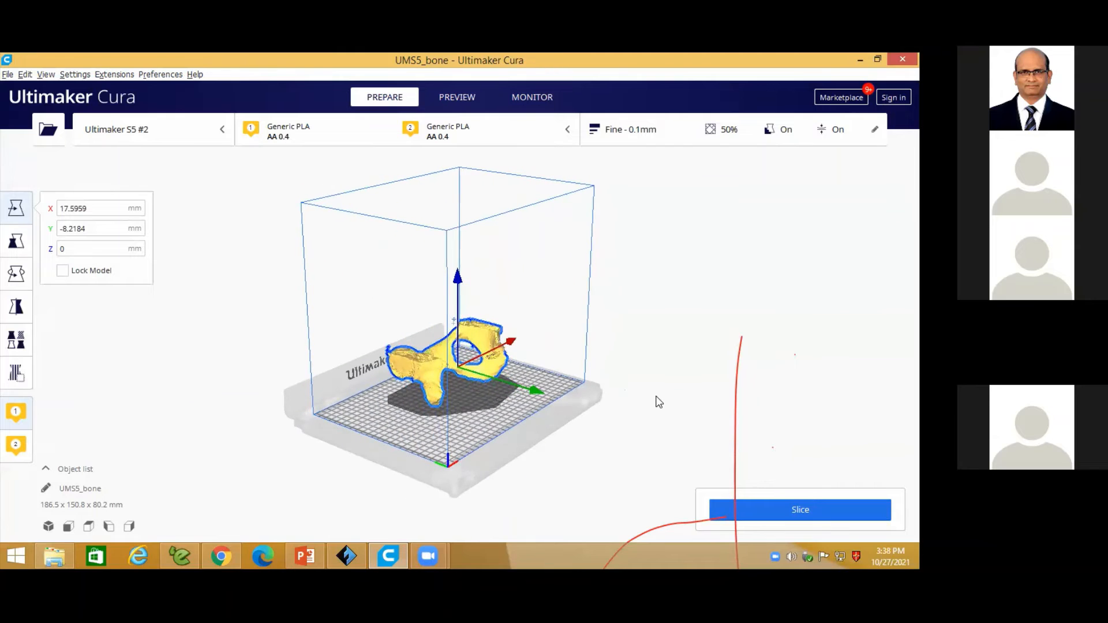
click(674, 323)
right_drag(562, 416, 131, 364)
- Set the bone model's X position to exactly 20 mm
click(399, 371)
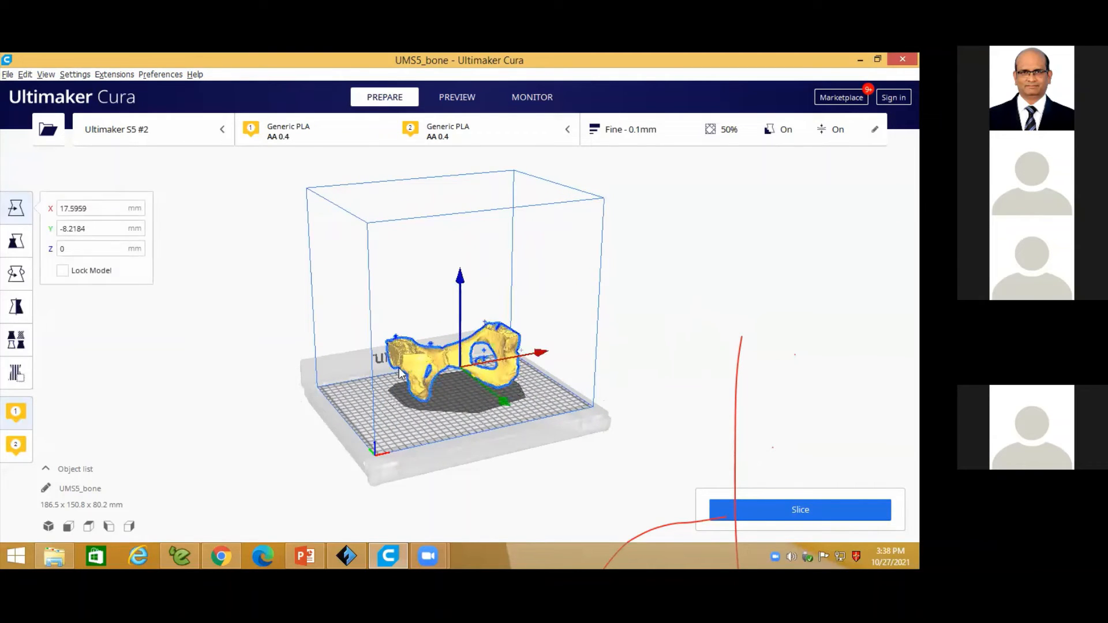
drag(86, 209, 49, 218)
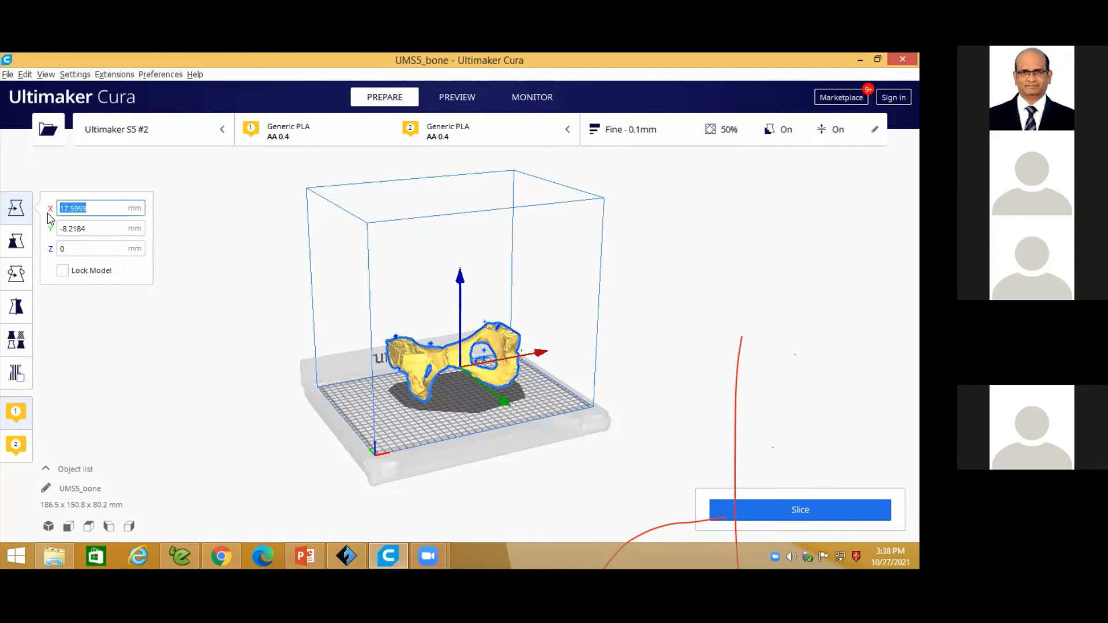
text(20)
key(Return)
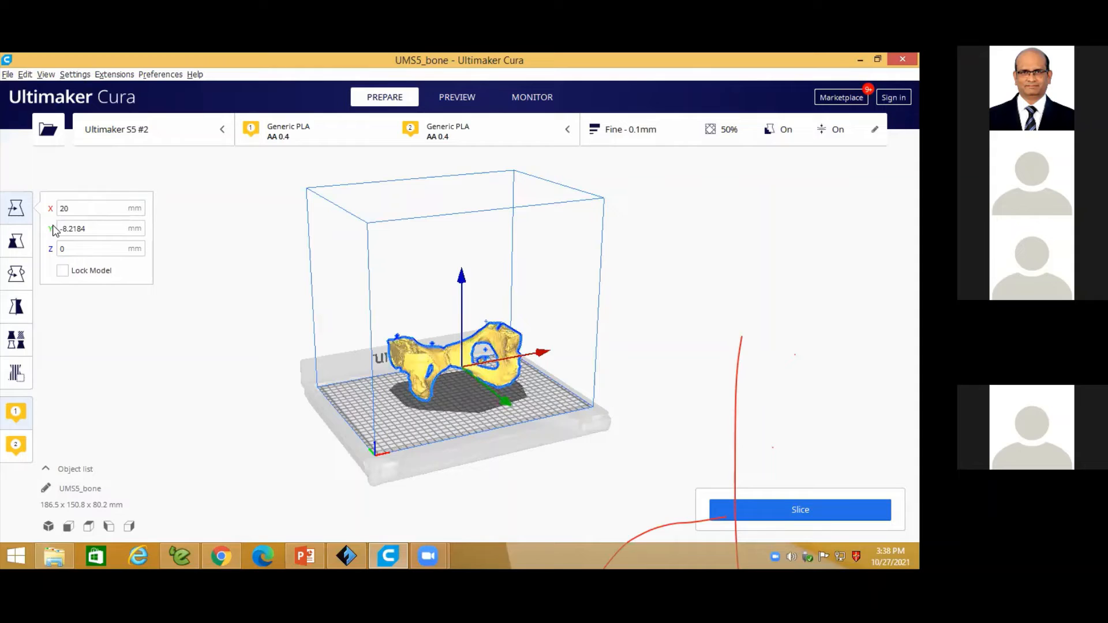
click(211, 292)
click(435, 355)
click(16, 242)
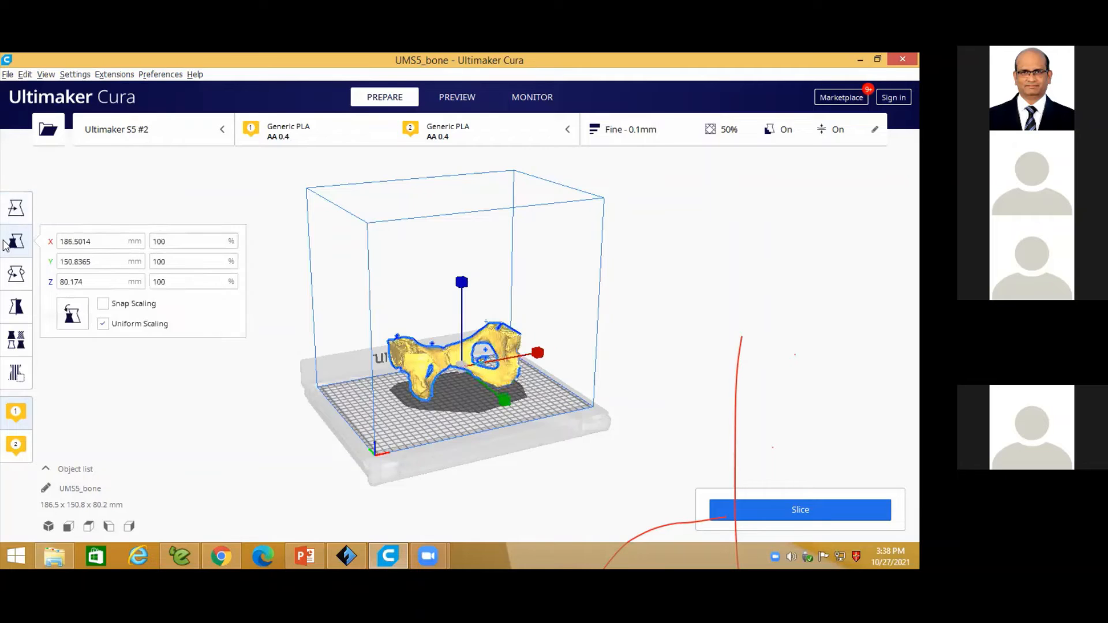
click(15, 243)
click(16, 242)
click(16, 242)
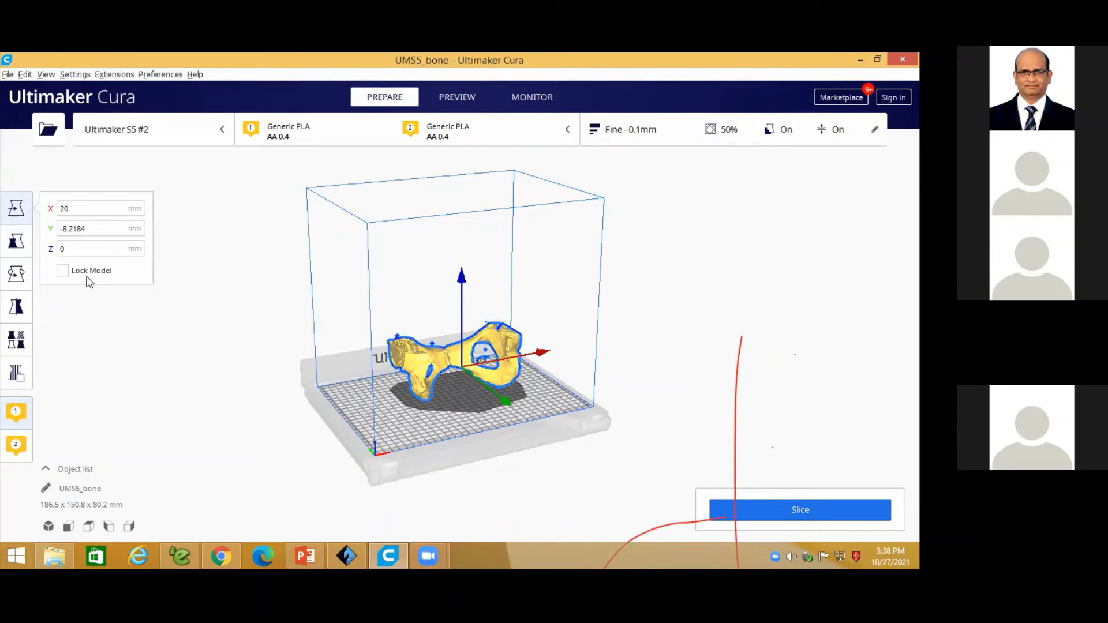
click(91, 233)
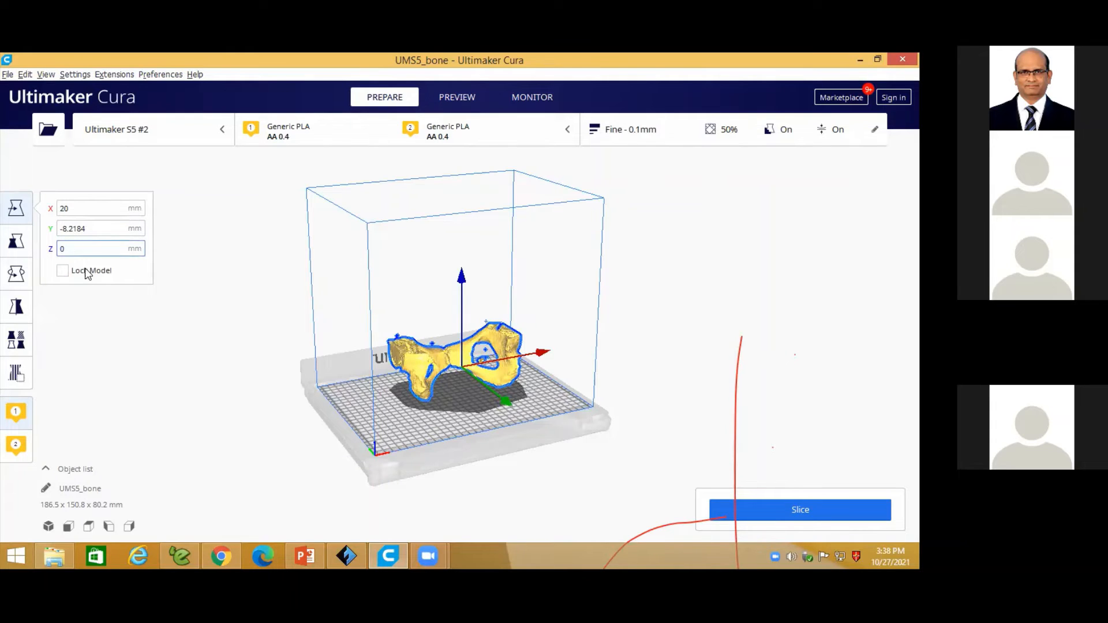
- Rotate the bone model about its vertical axis and tilt it about the horizontal axes, keeping Snap Rotation on
click(17, 274)
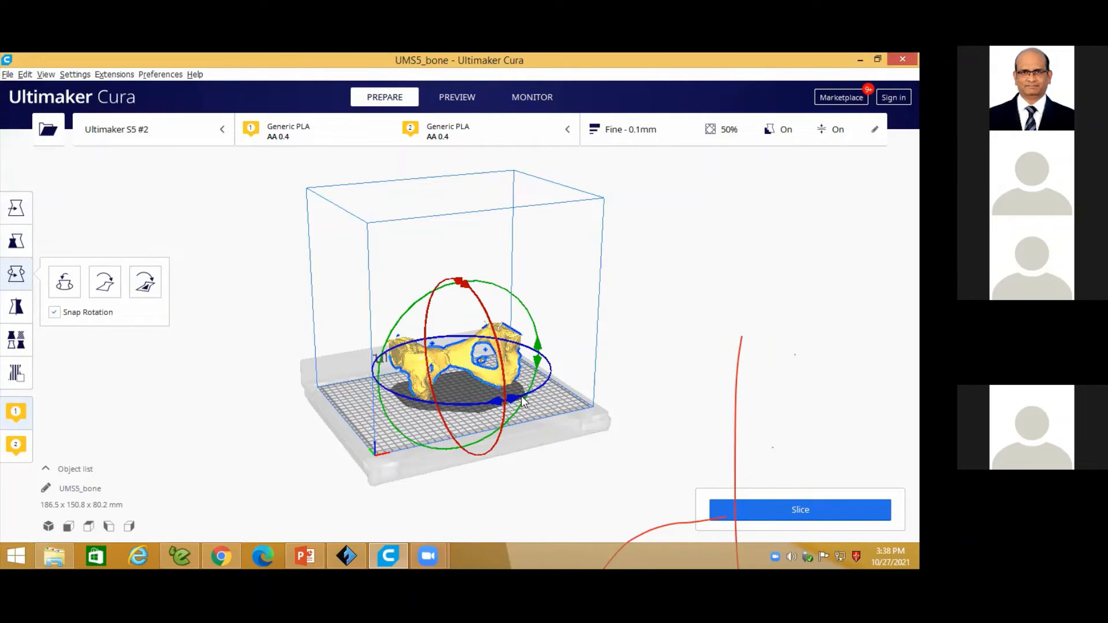
mouse_move(526, 398)
mouse_down()
mouse_move(546, 386)
mouse_move(511, 402)
mouse_move(553, 362)
mouse_move(538, 387)
mouse_move(473, 395)
mouse_move(545, 378)
mouse_move(508, 395)
mouse_up()
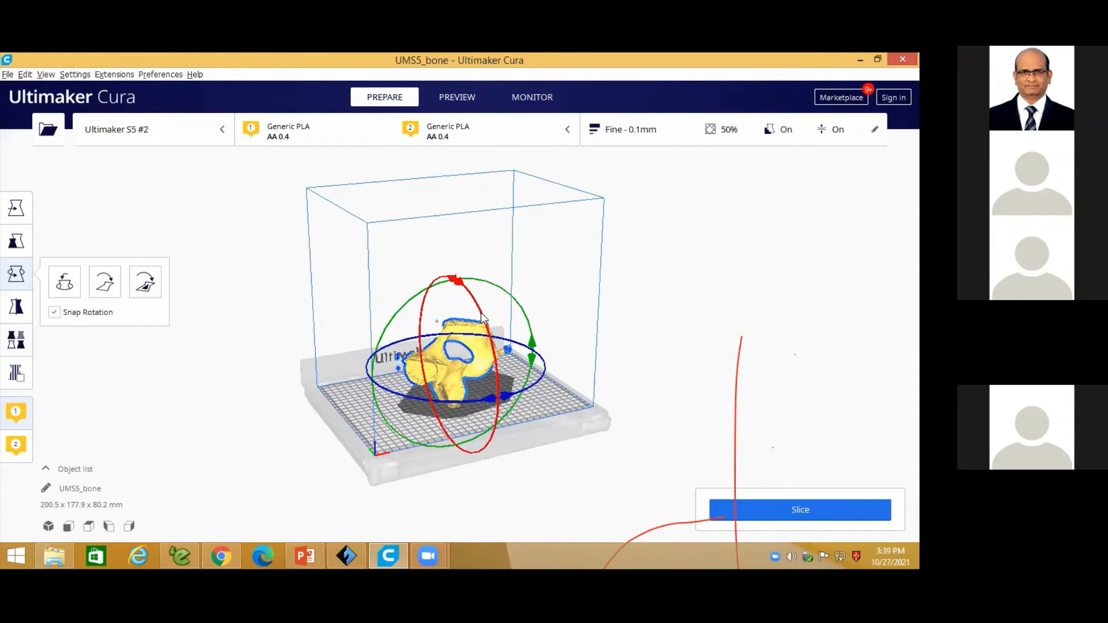
drag(483, 319, 499, 288)
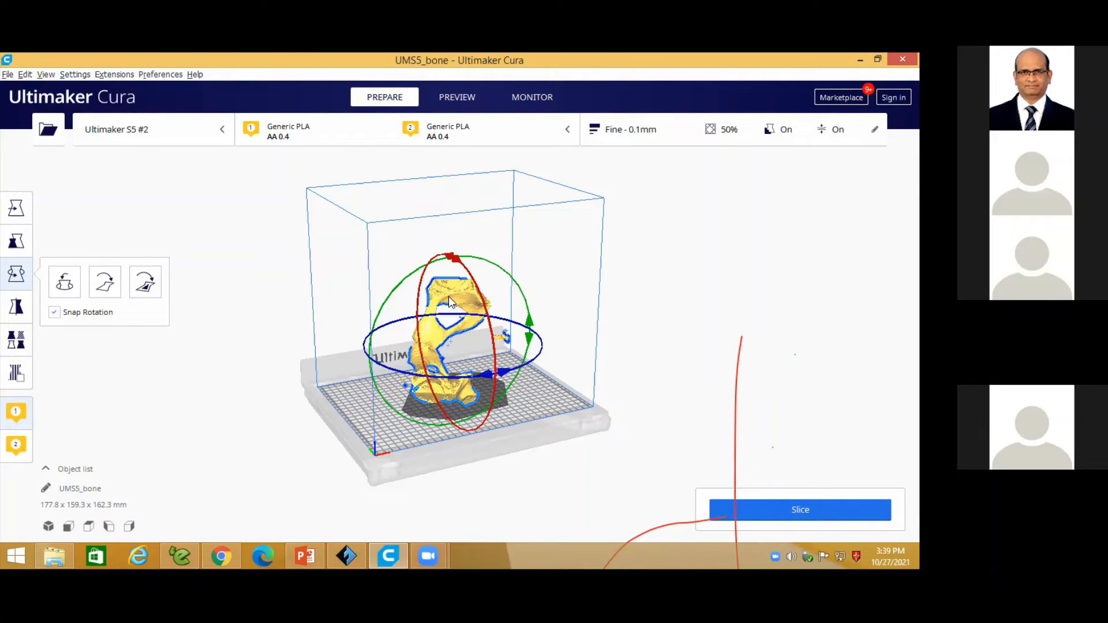
drag(510, 264, 534, 311)
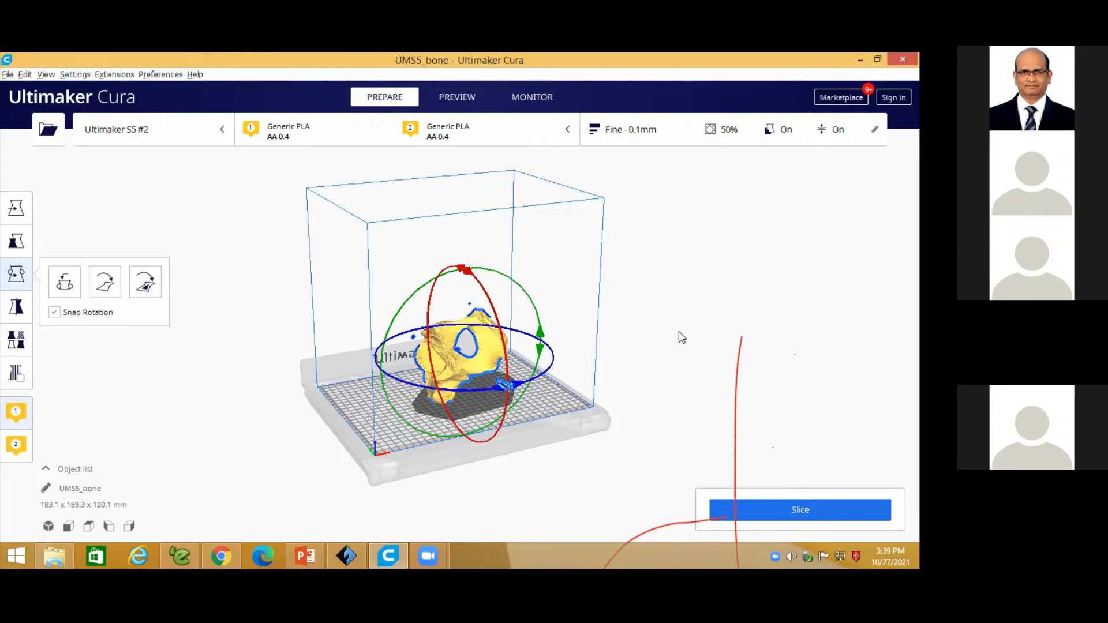
click(677, 333)
right_drag(678, 333, 23, 306)
click(440, 359)
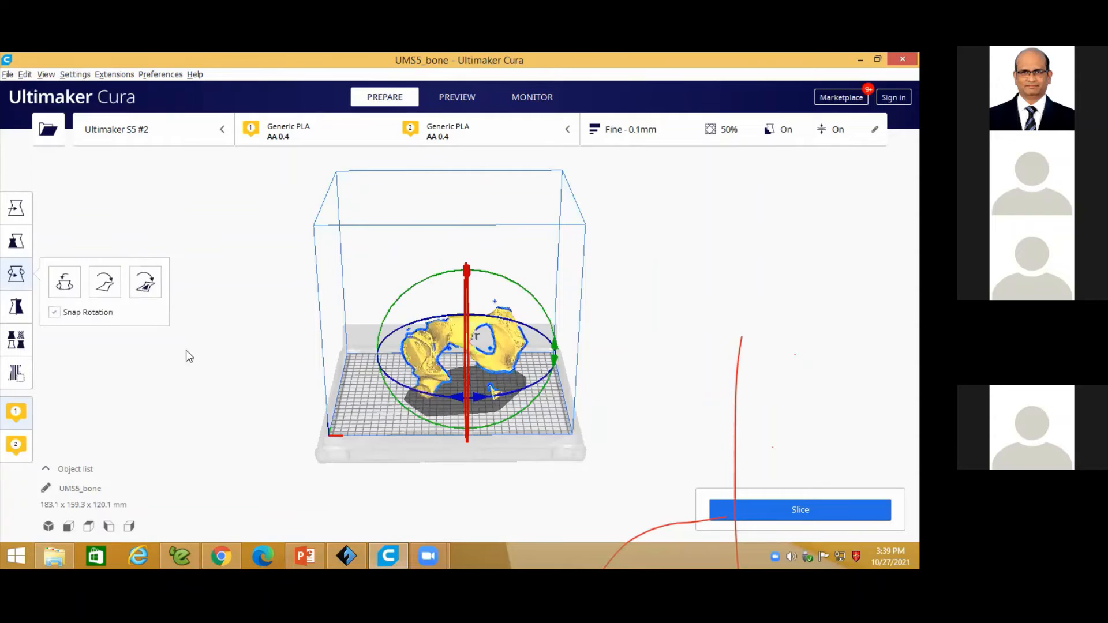
click(16, 308)
double_click(16, 309)
click(16, 309)
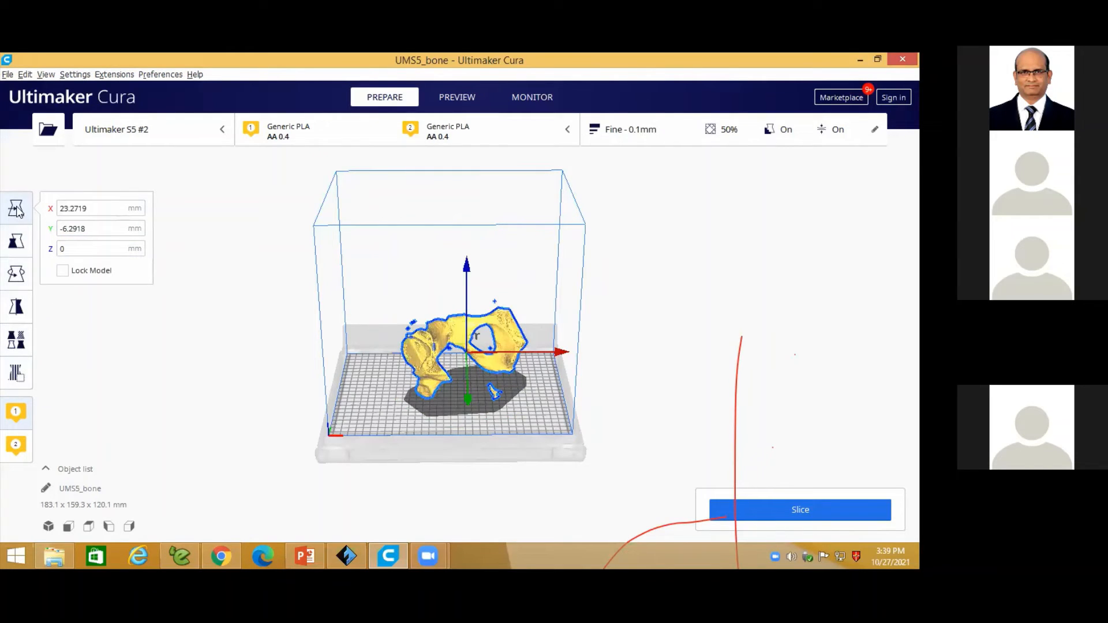
- Scale the bone model uniformly to 200% and return it to 100%
click(17, 242)
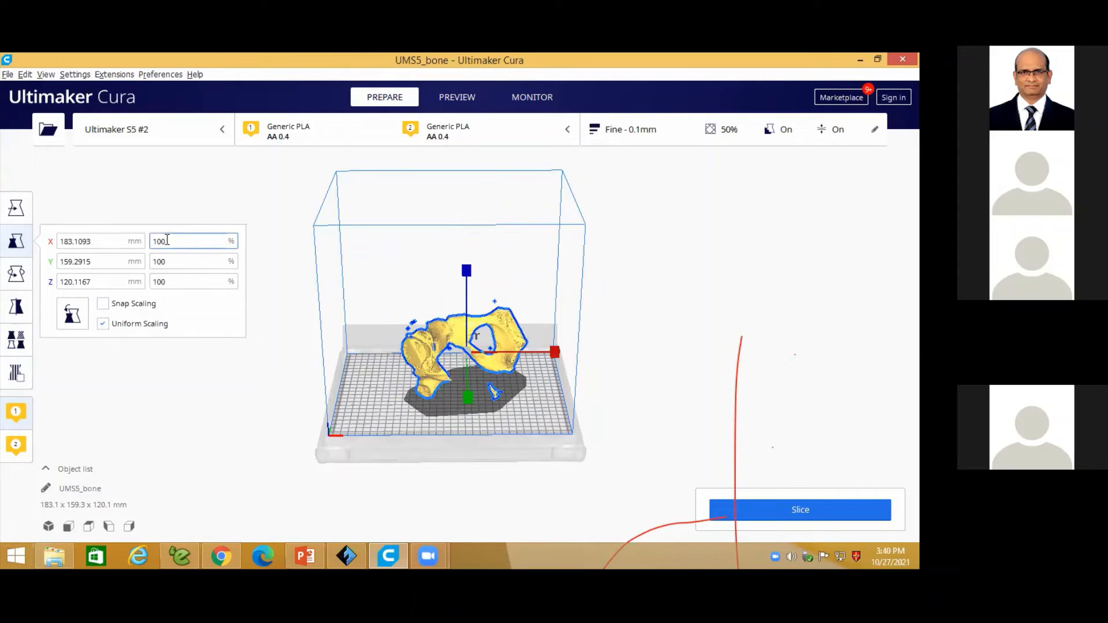
drag(167, 239, 149, 242)
text(200)
key(Return)
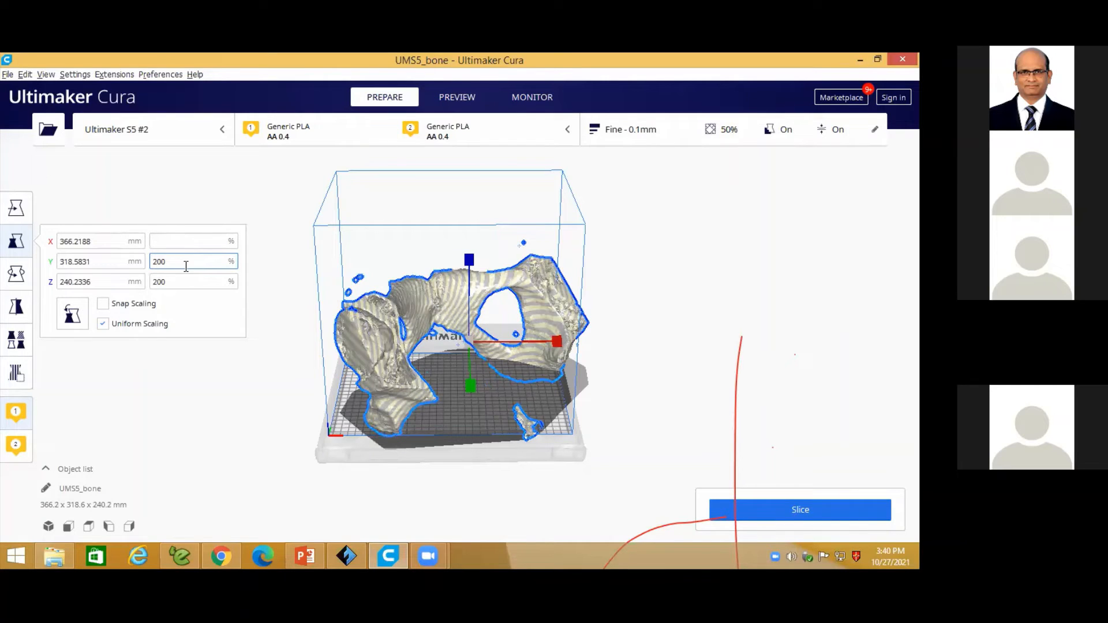
key(Return)
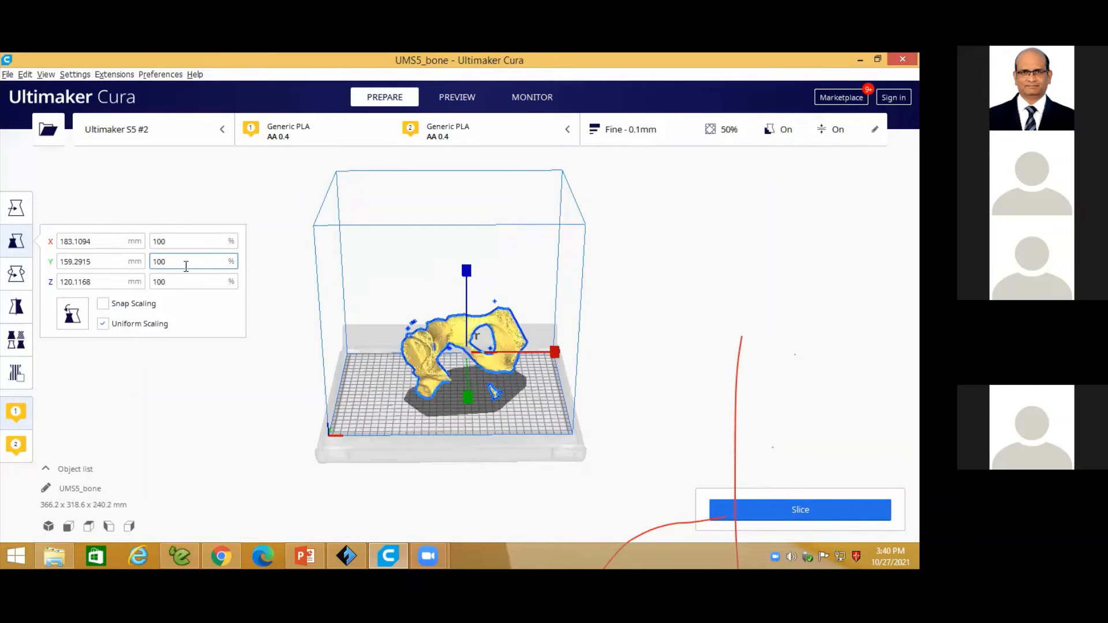
click(173, 342)
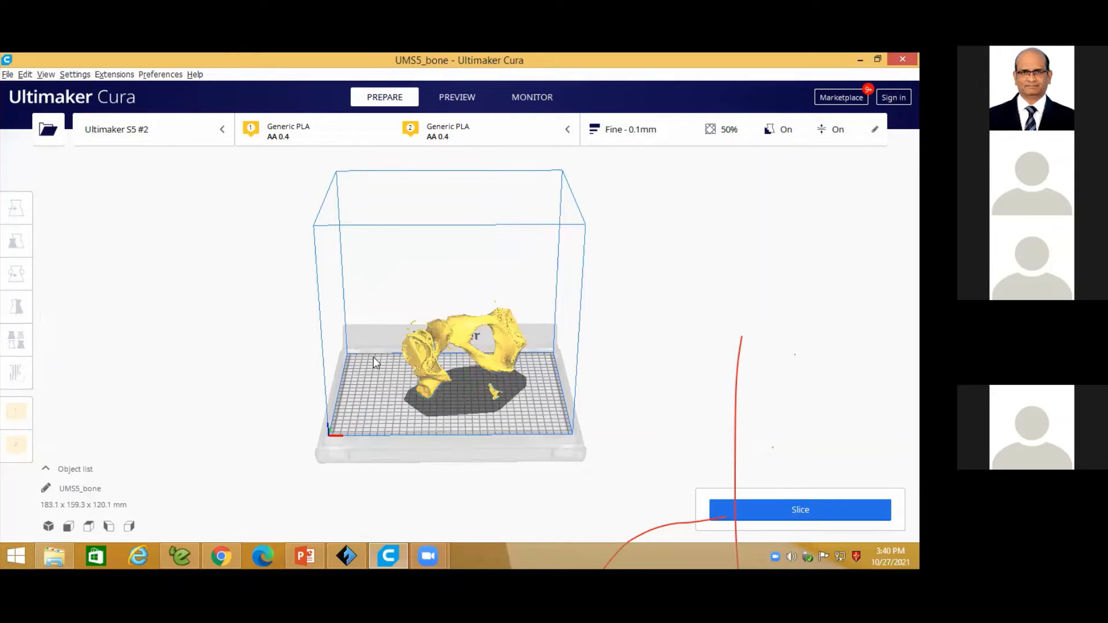
- Enable Snap Scaling and scale the bone model uniformly to 80%
click(418, 352)
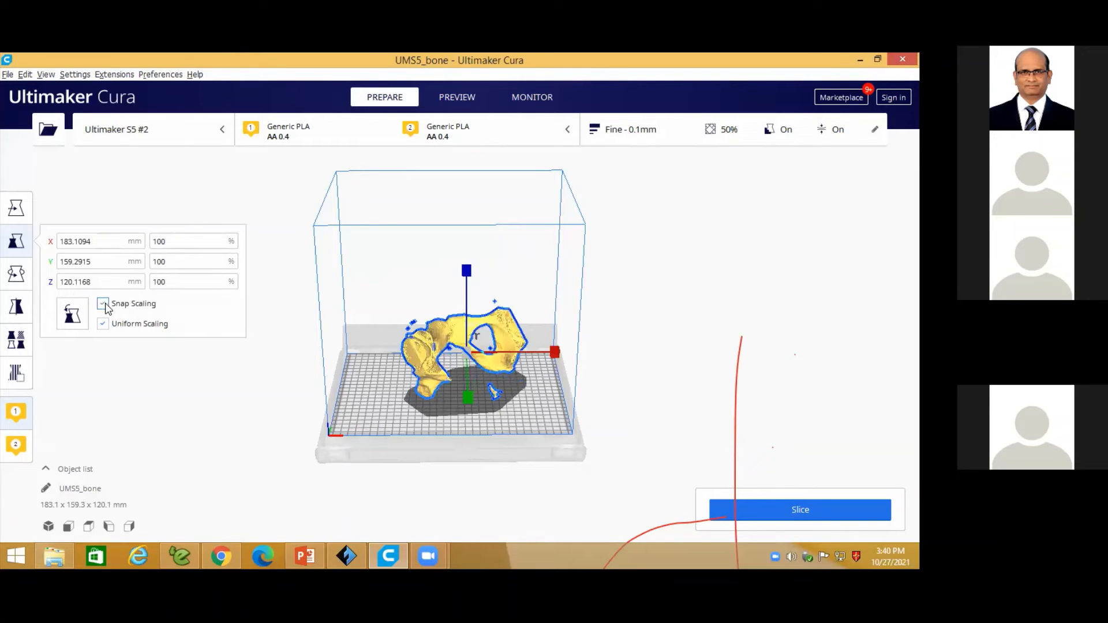
drag(168, 242, 149, 249)
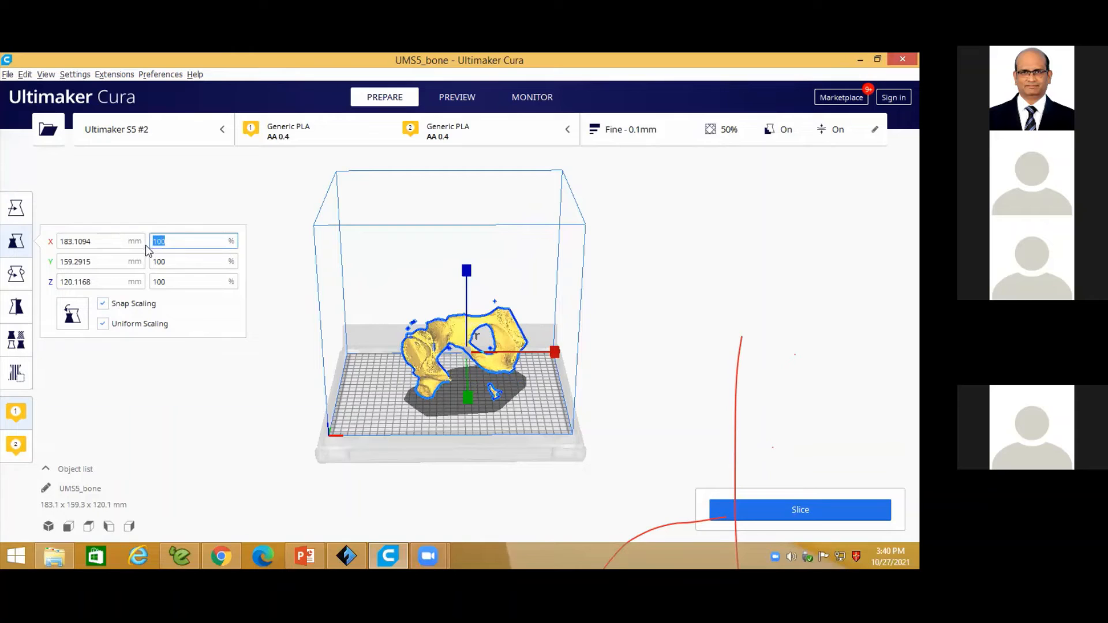
text(80)
key(Return)
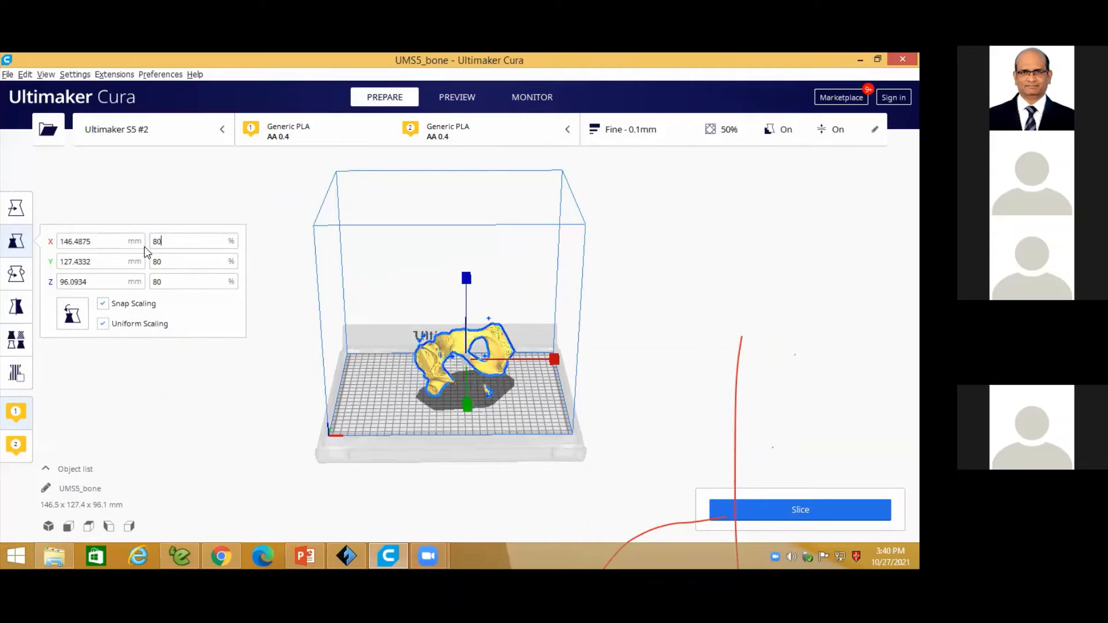
- Turn off Uniform Scaling and enter 100% as the bone model's scale along X only
click(102, 324)
click(169, 246)
drag(170, 246, 133, 246)
text(100)
key(Return)
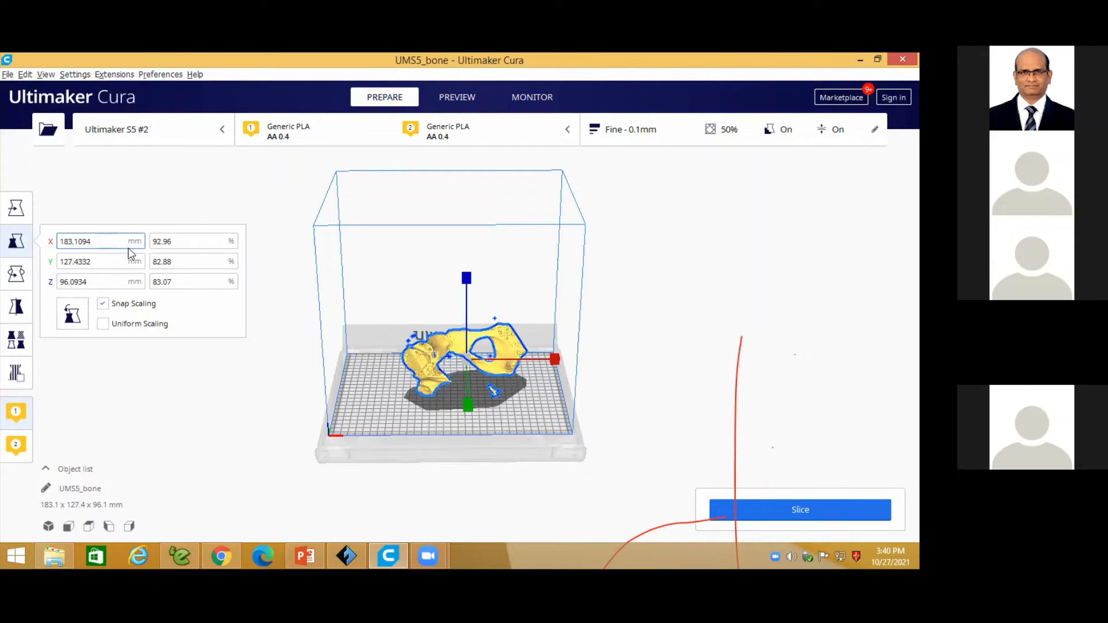
click(175, 242)
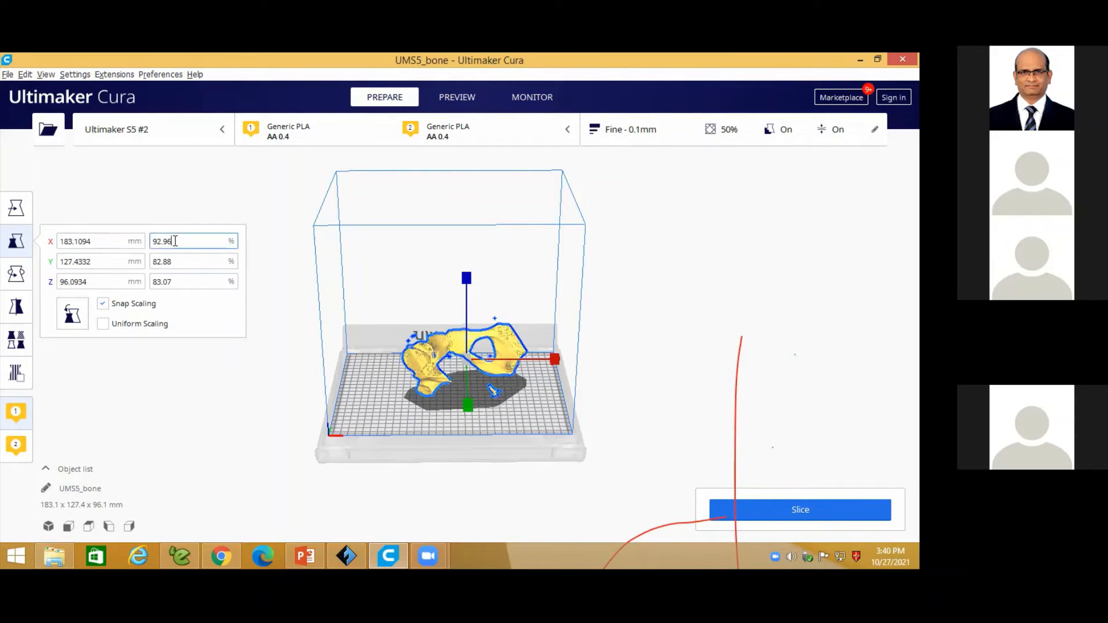
click(164, 283)
click(173, 242)
click(229, 393)
click(426, 370)
- Show the list of preset printers and its options for adding or managing printers, leaving the current printer selected
click(163, 132)
click(164, 133)
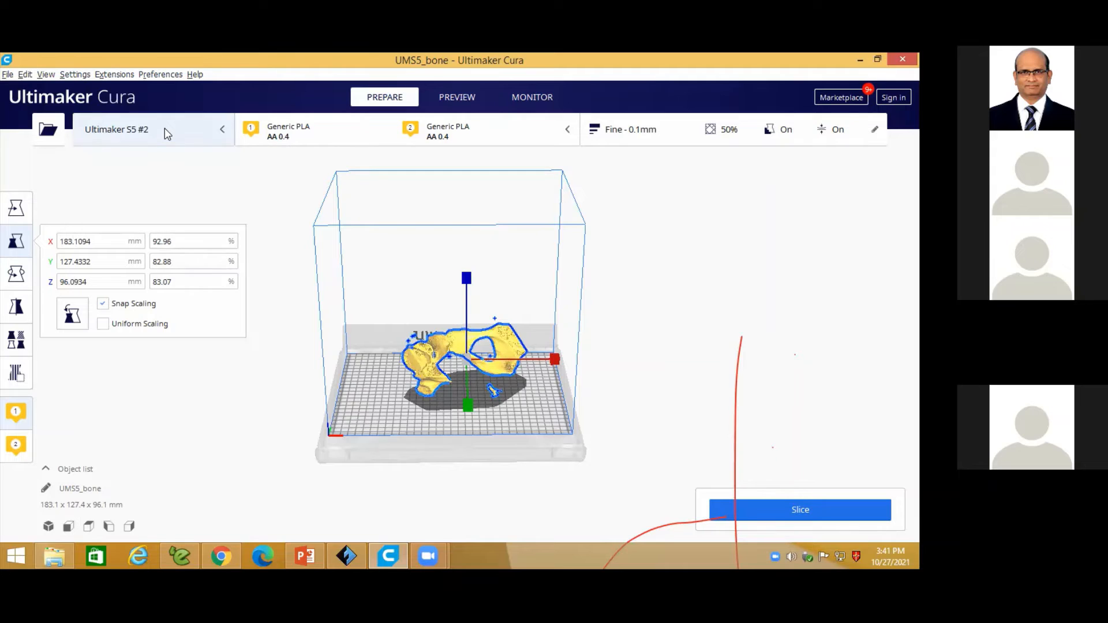
click(167, 134)
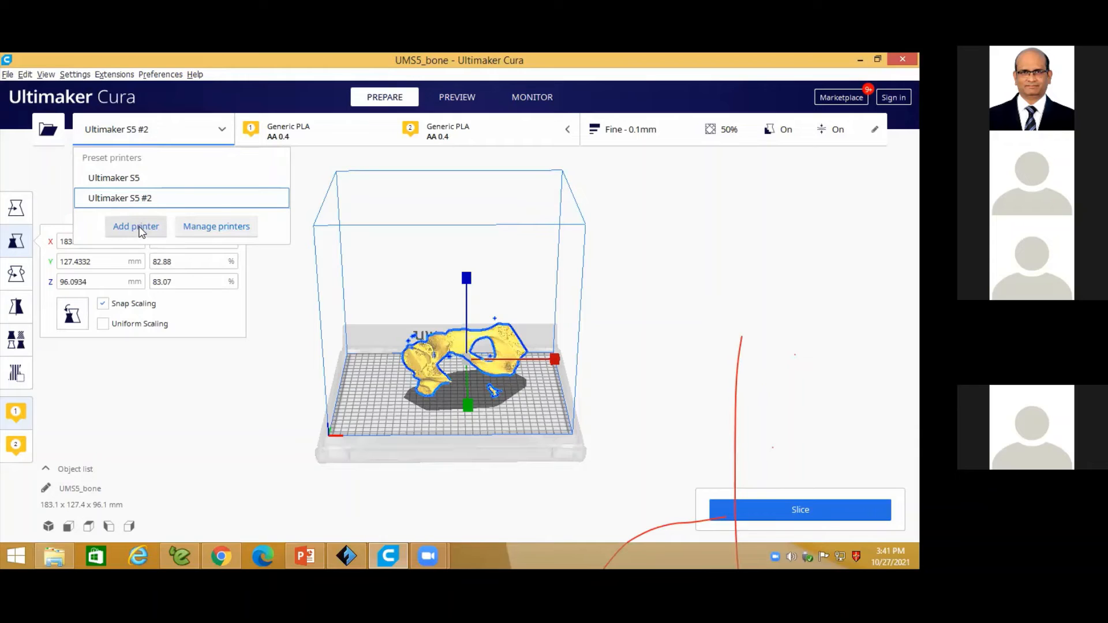
click(287, 133)
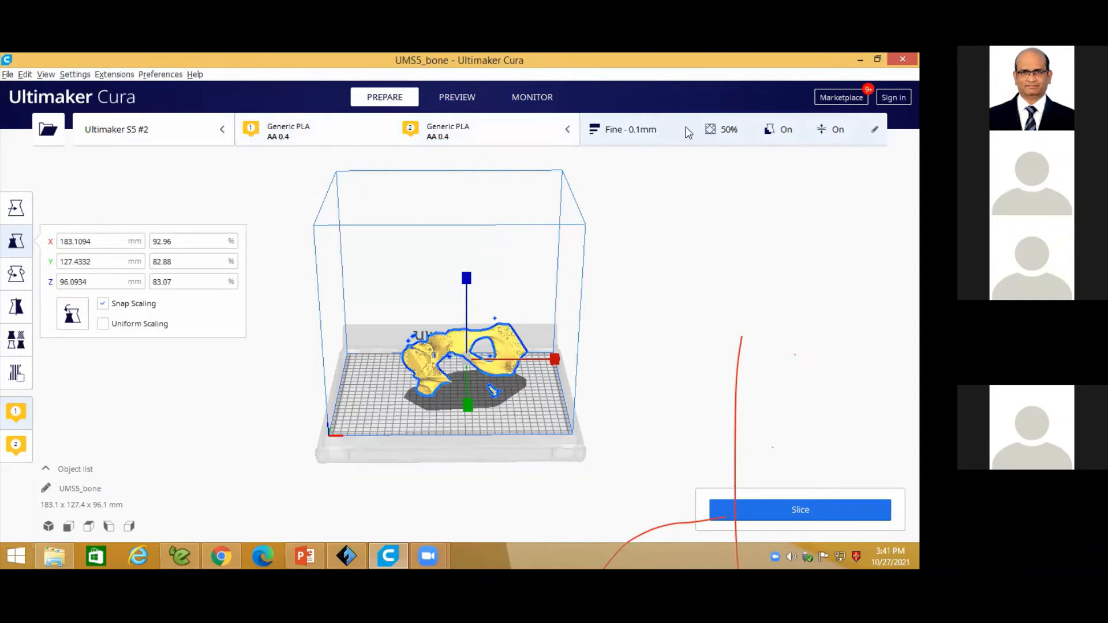
- Show the custom print settings and examine the shell, infill and material values and the available quality profiles
click(875, 131)
click(622, 132)
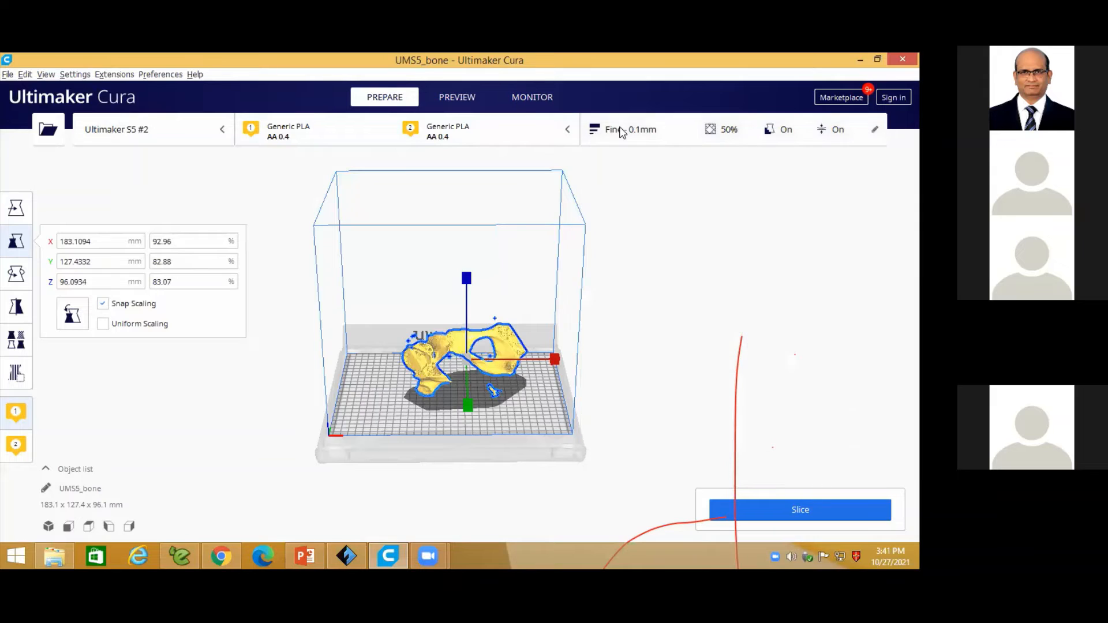
click(621, 132)
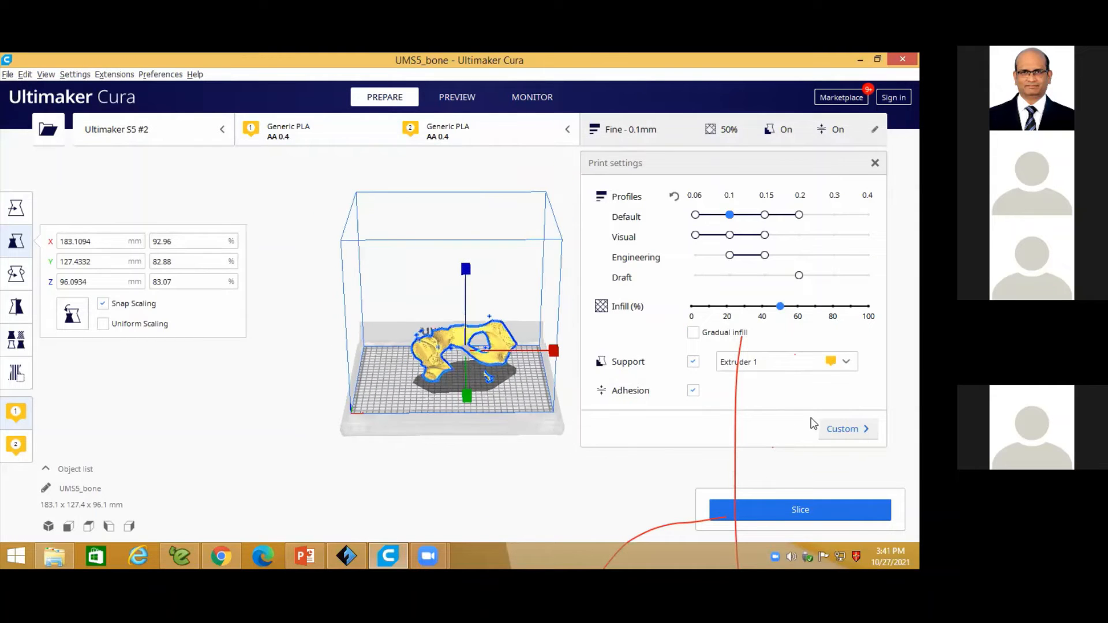
click(840, 428)
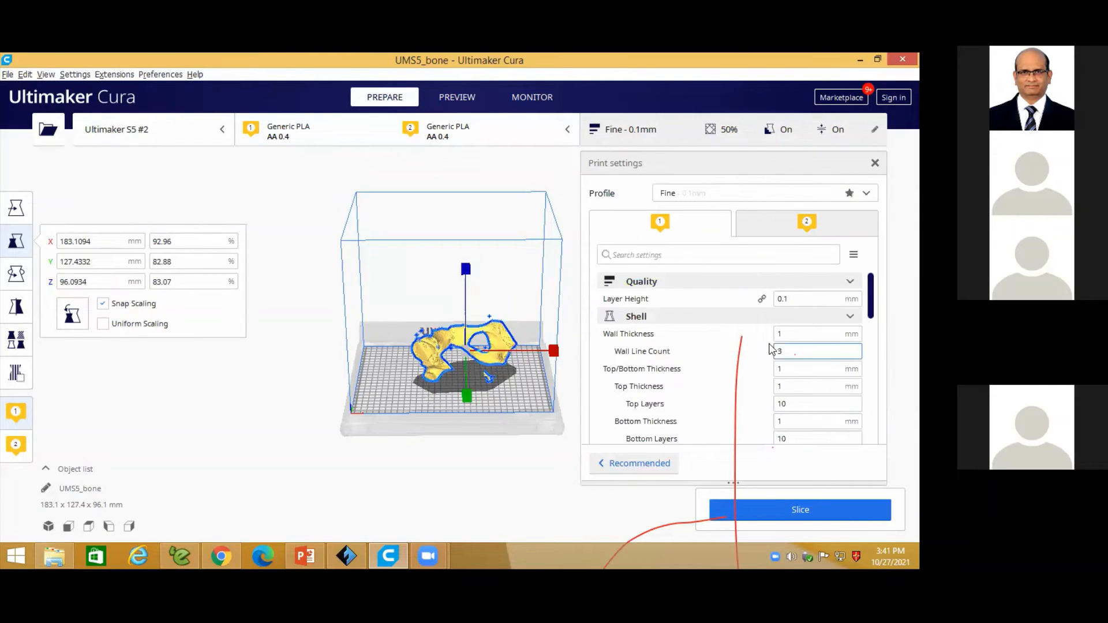
scroll(739, 297, down, 3)
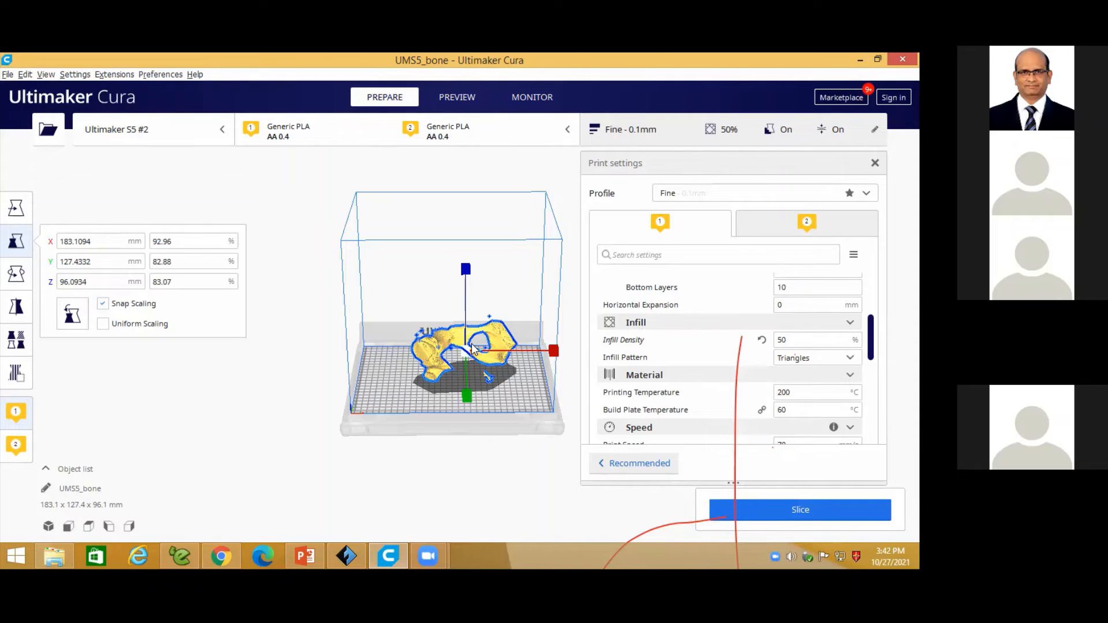
click(703, 190)
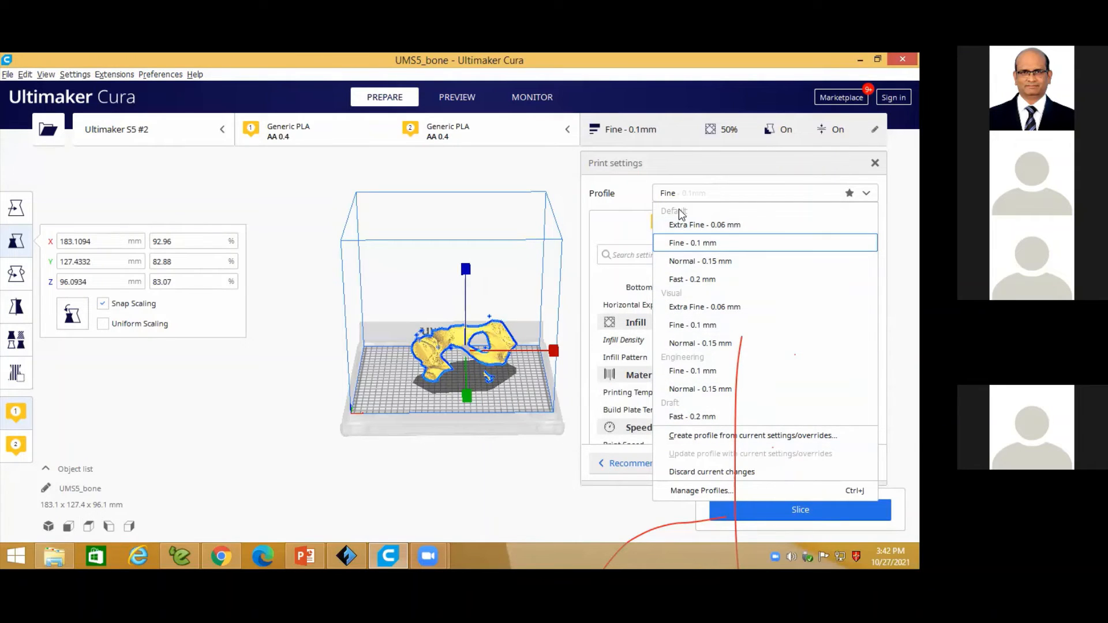
click(508, 498)
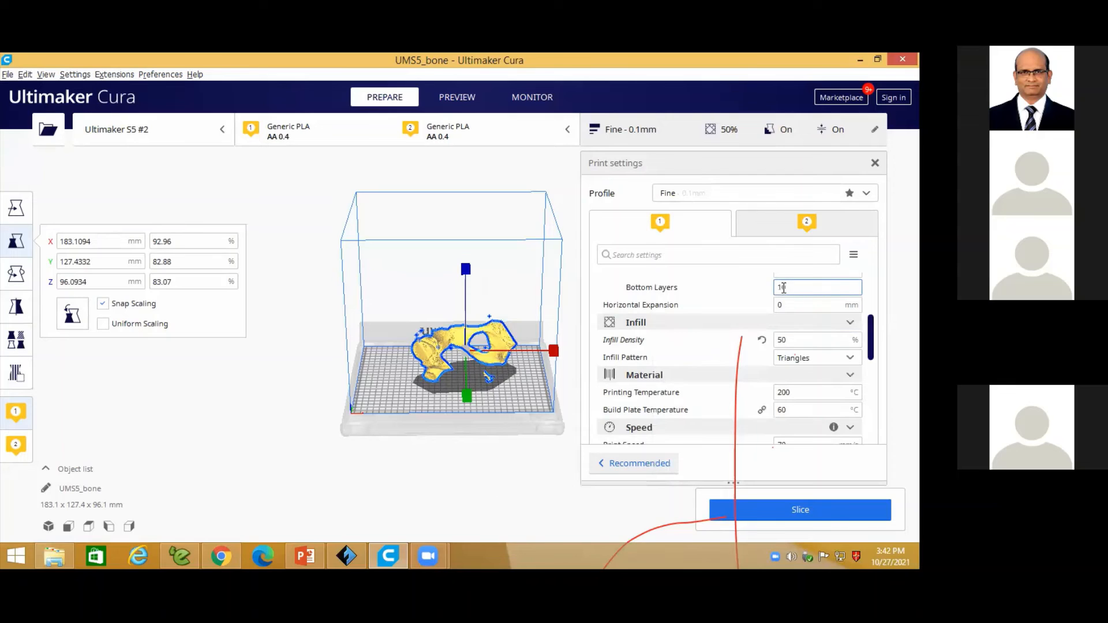
- Examine the shell wall and top/bottom layer settings and the available infill patterns, leaving the infill pattern on Triangles
scroll(808, 299, up, 3)
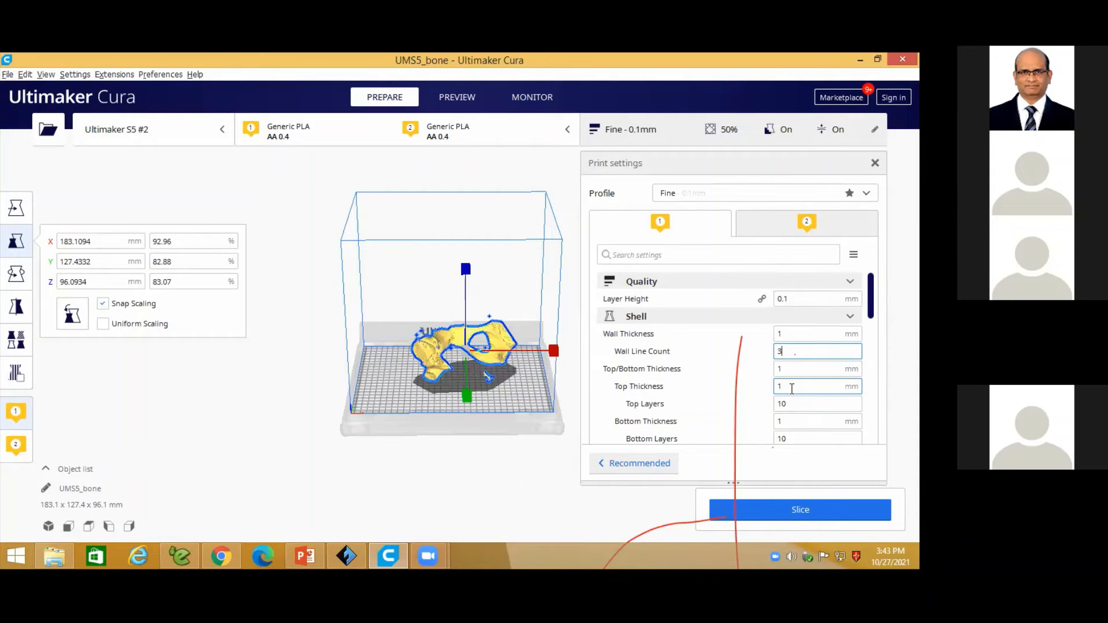
mouse_move(792, 389)
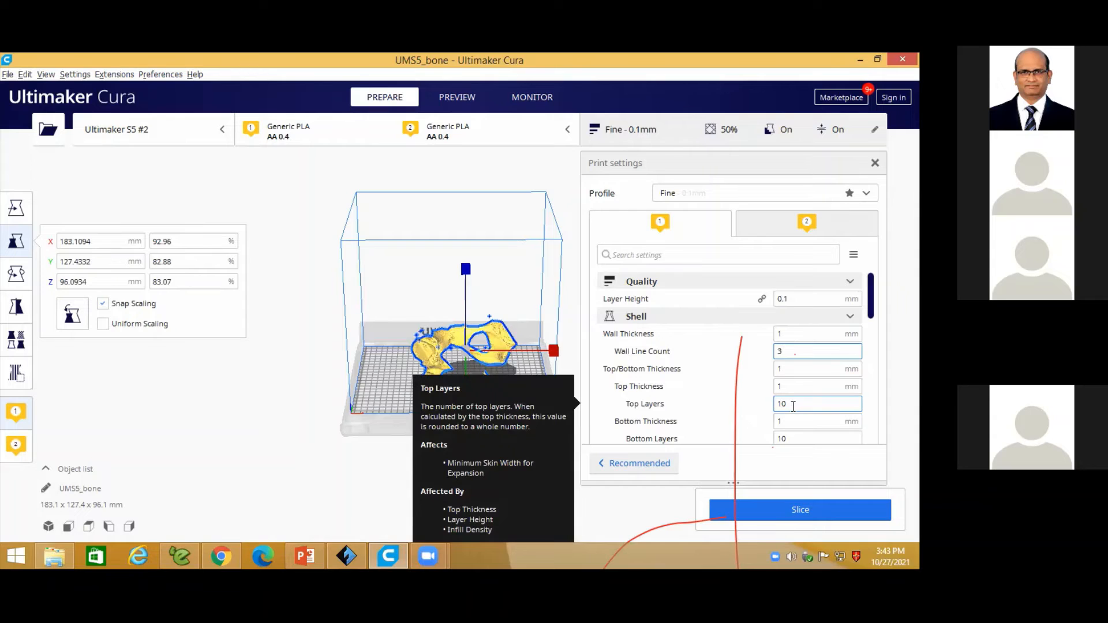
scroll(794, 398, down, 3)
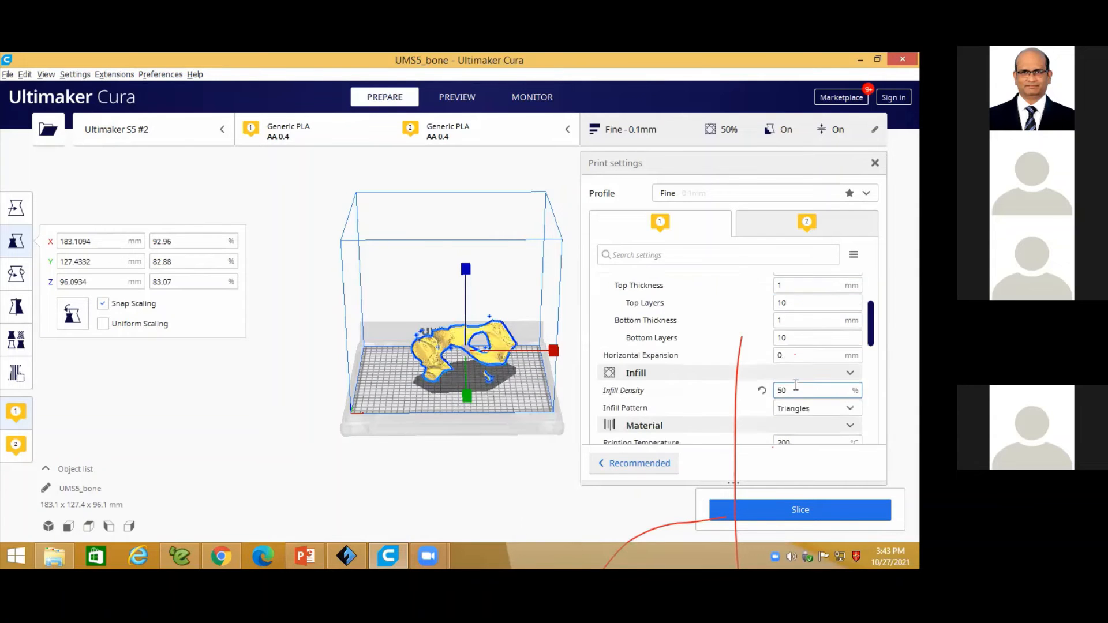
mouse_move(793, 339)
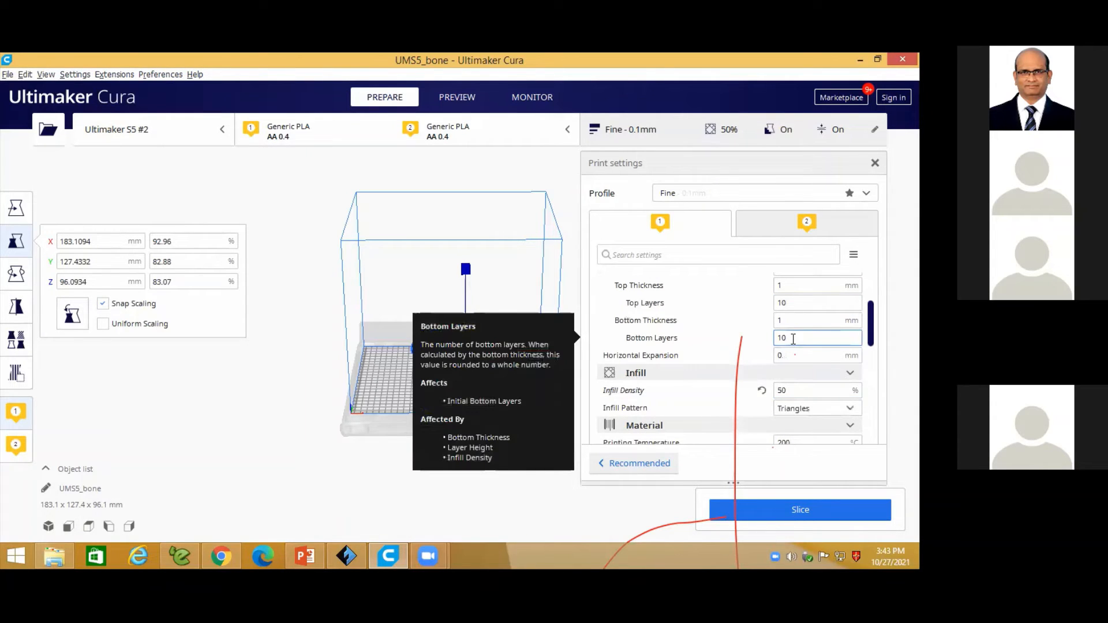
scroll(794, 355, down, 1)
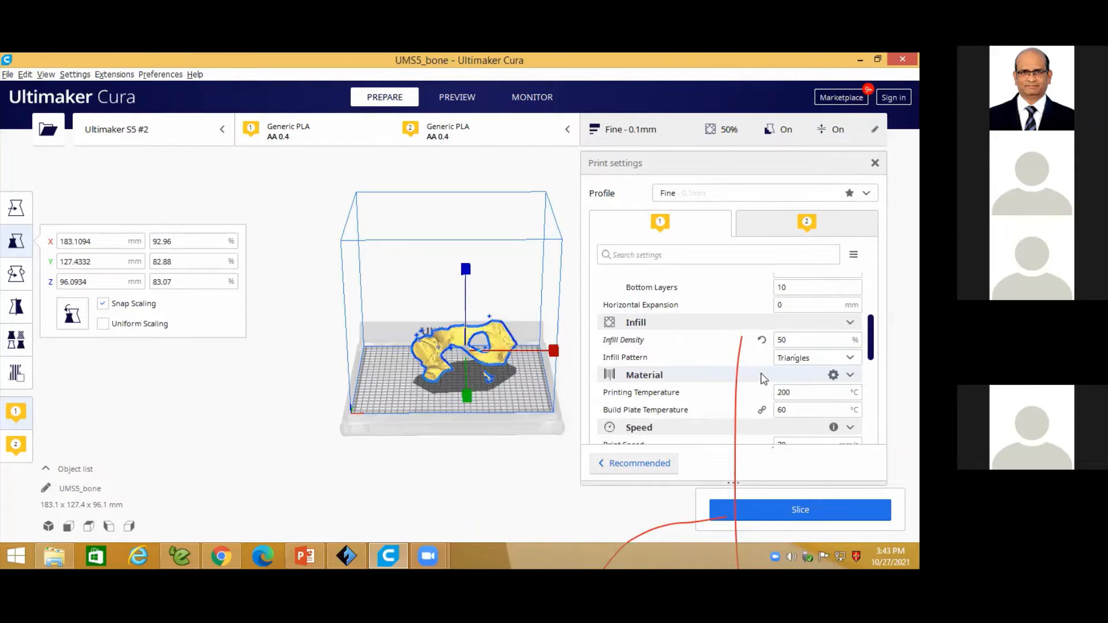
click(793, 360)
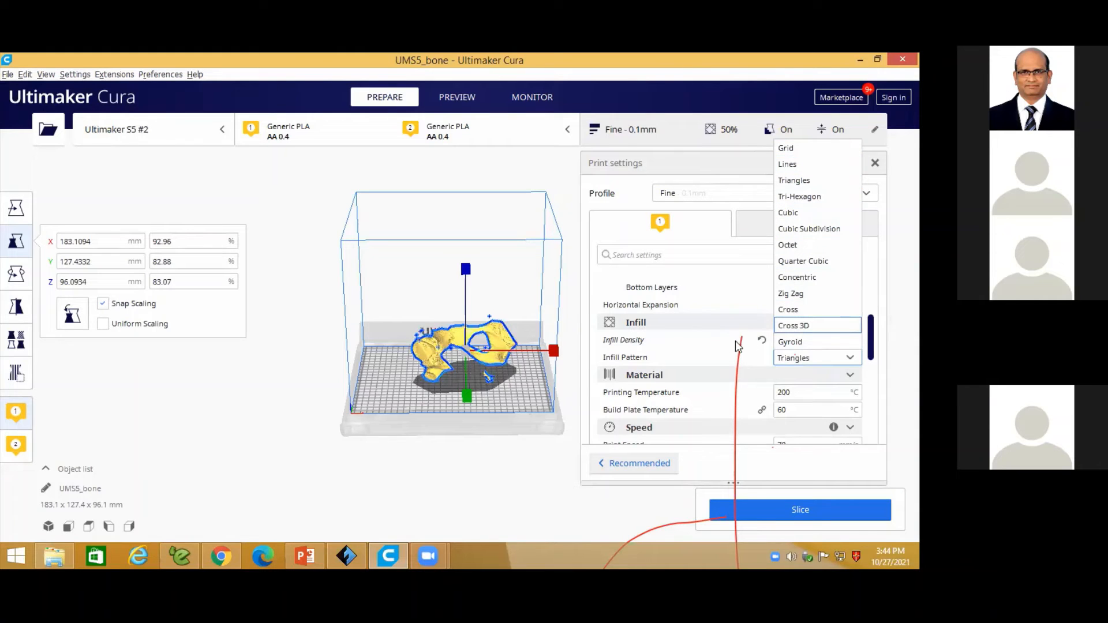
click(716, 349)
- Examine the printing and build plate temperatures, print speed, travel, cooling and support settings
scroll(793, 331, down, 2)
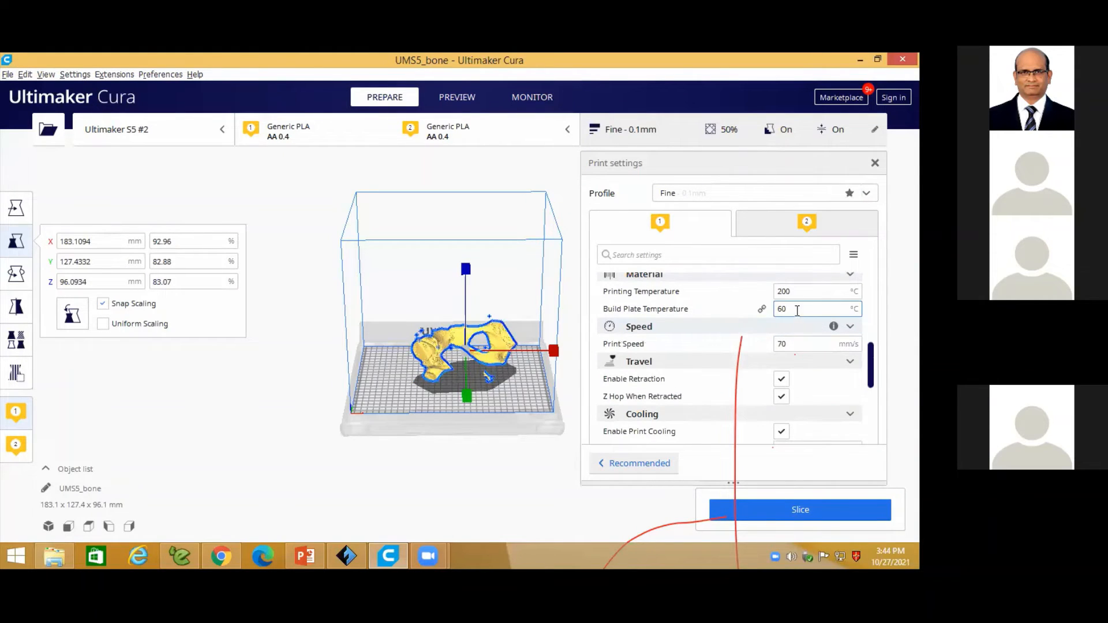
mouse_move(799, 288)
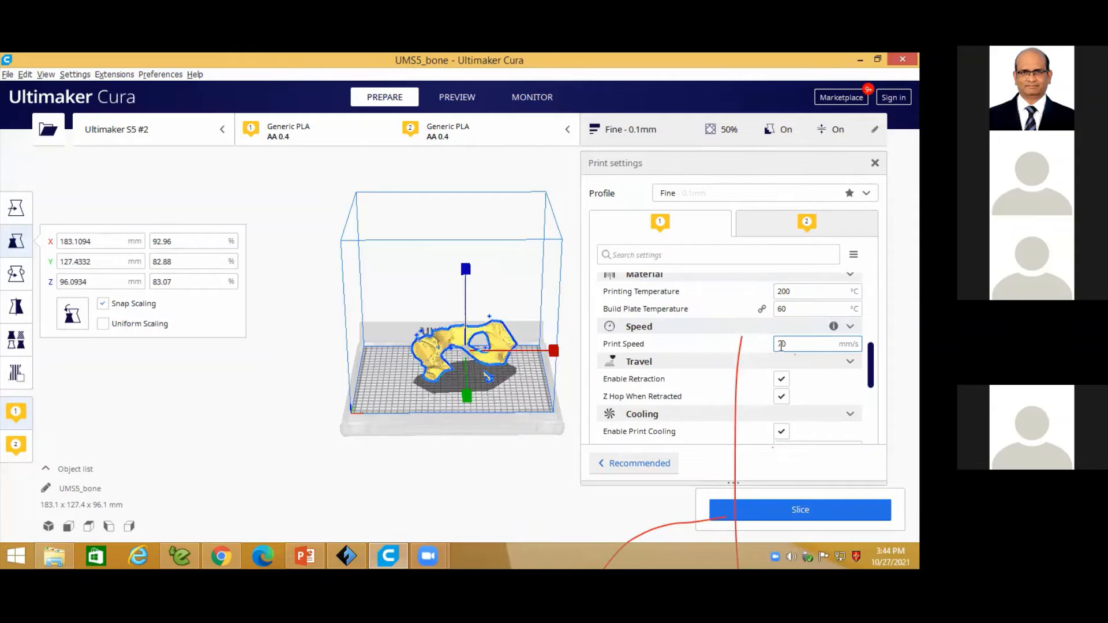
mouse_move(791, 344)
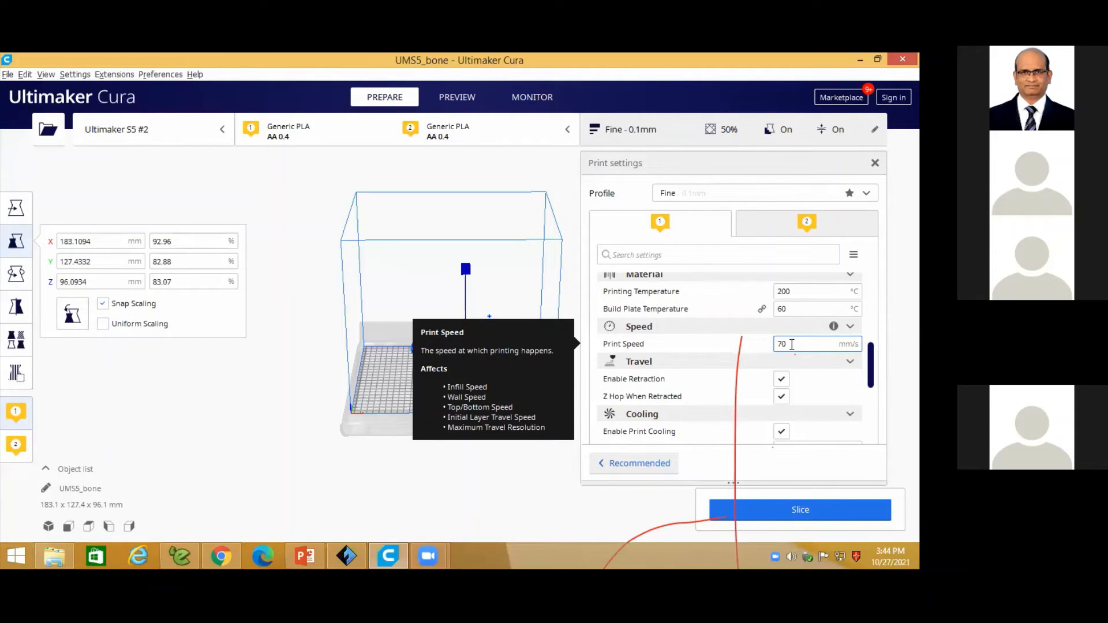
scroll(785, 364, down, 2)
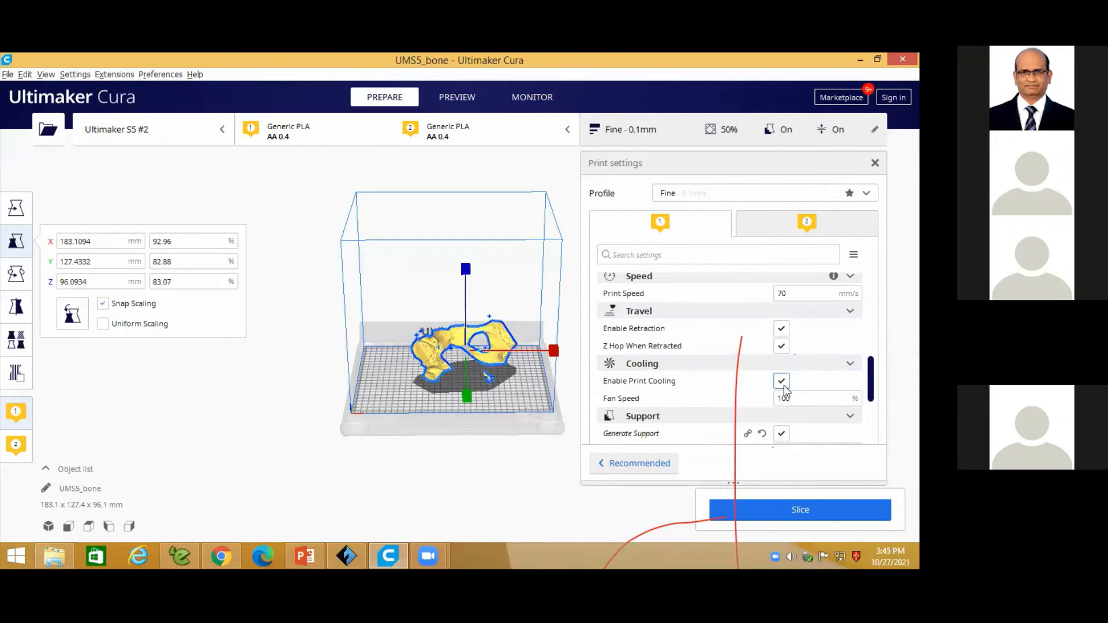
scroll(784, 415, down, 2)
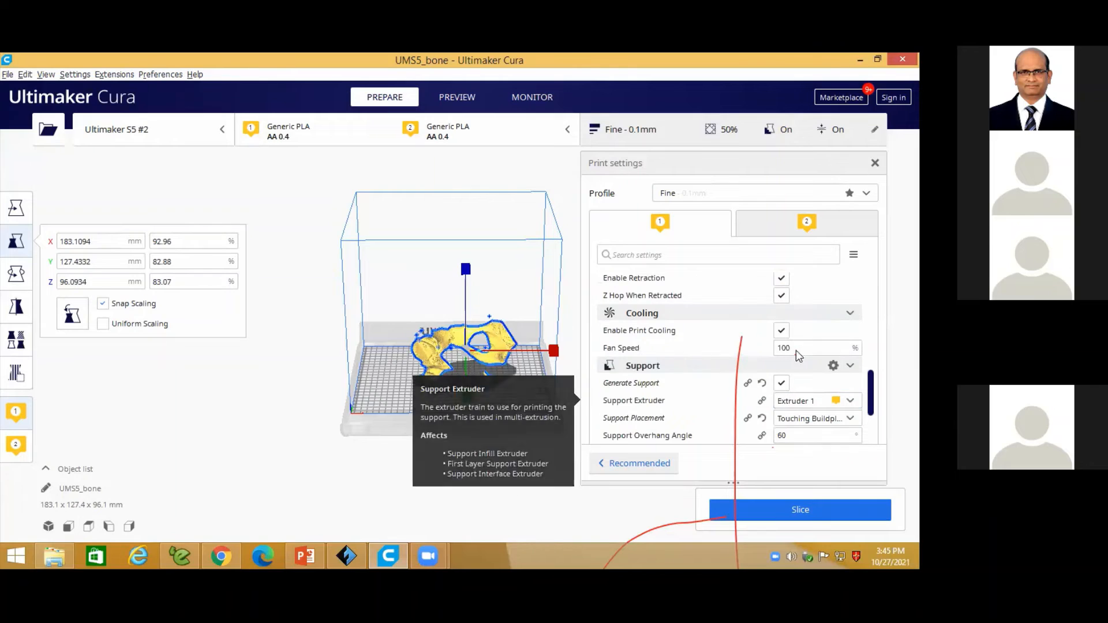
scroll(799, 300, down, 4)
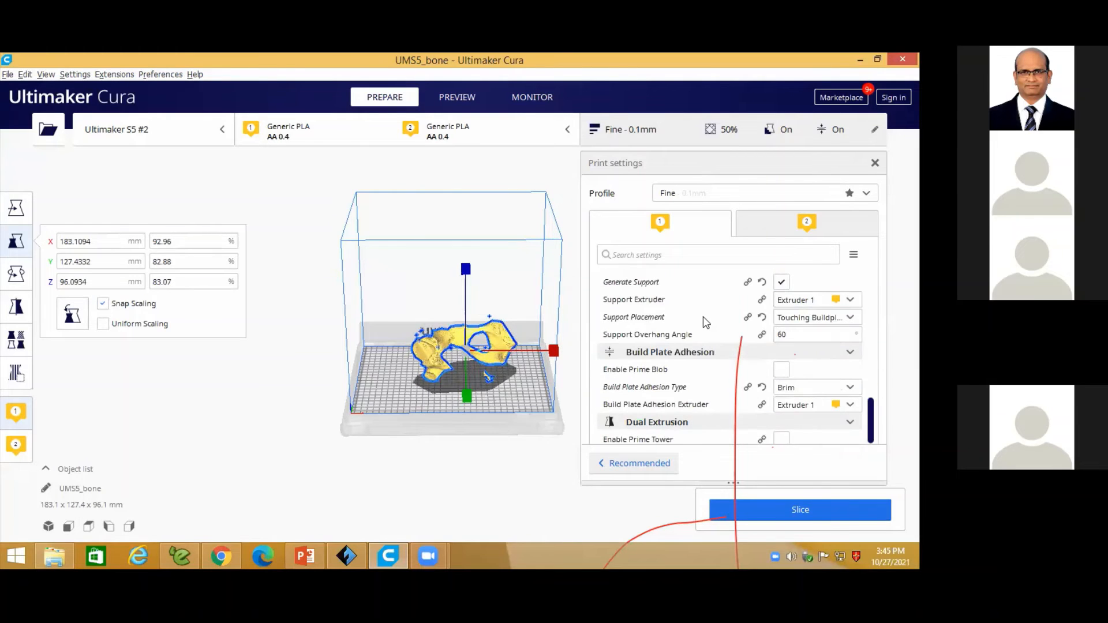
- Show the description of Generate Support and switch the option off and on repeatedly, leaving it enabled
scroll(705, 322, up, 2)
mouse_move(710, 330)
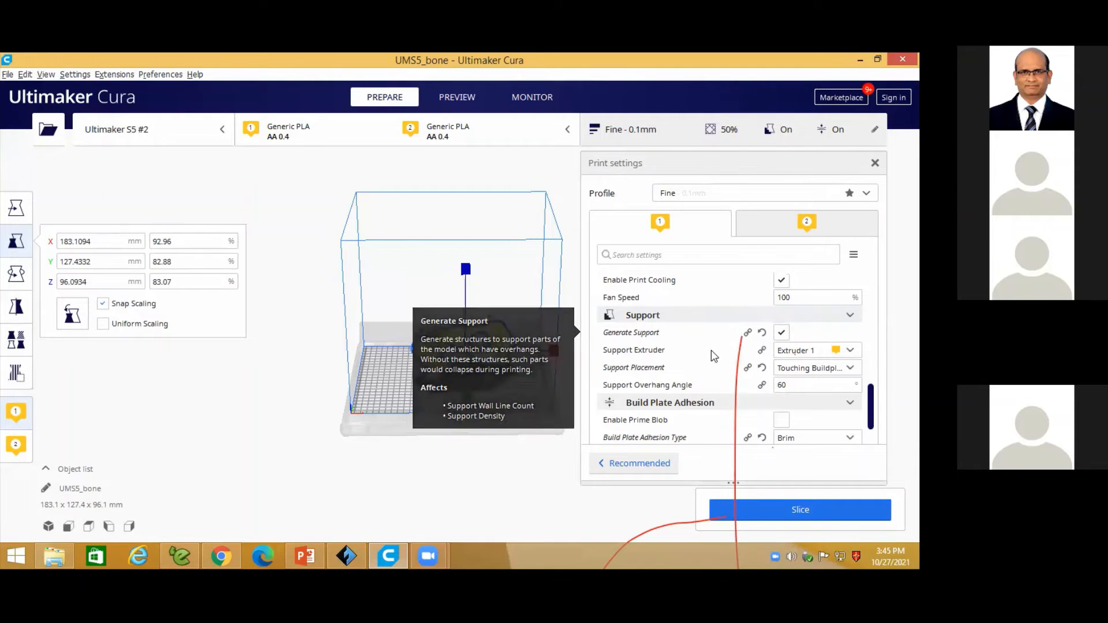
click(782, 335)
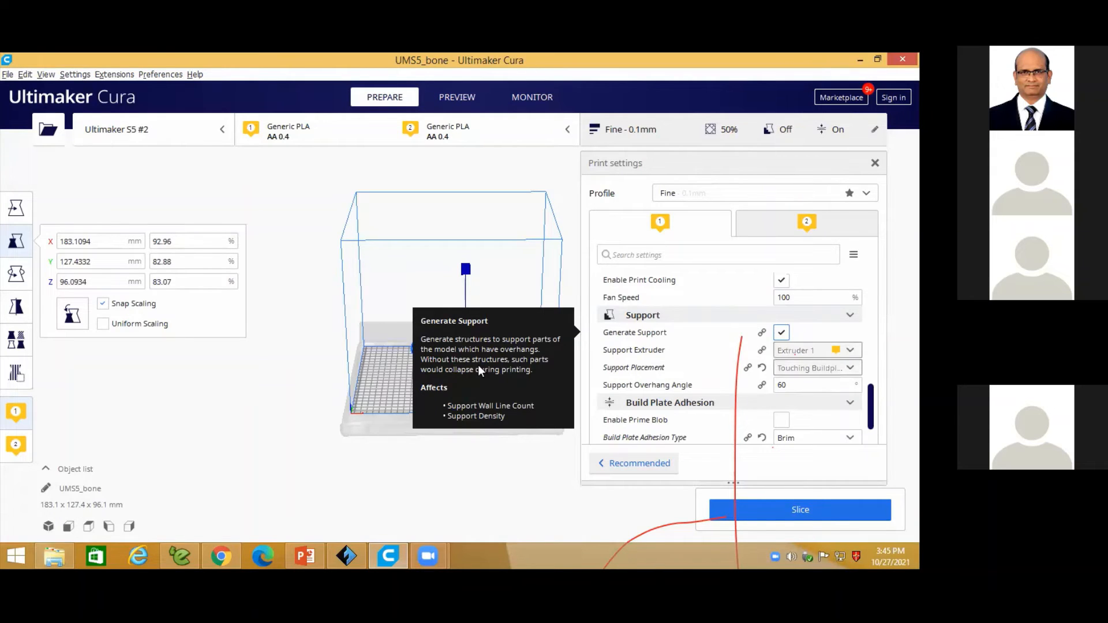
click(781, 335)
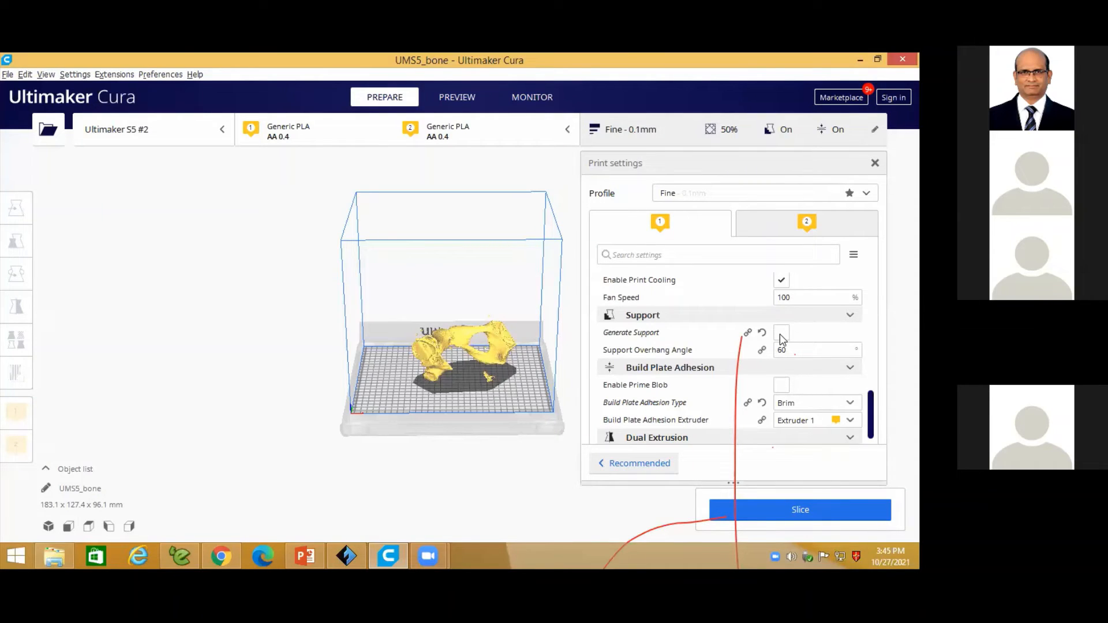
click(780, 334)
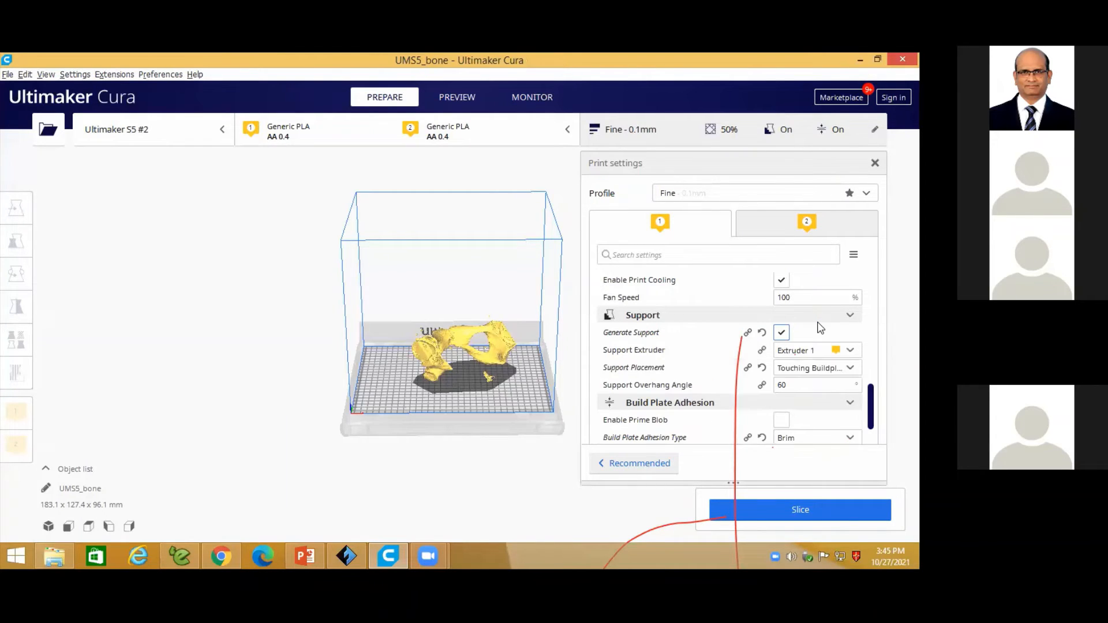
click(781, 333)
scroll(801, 324, up, 3)
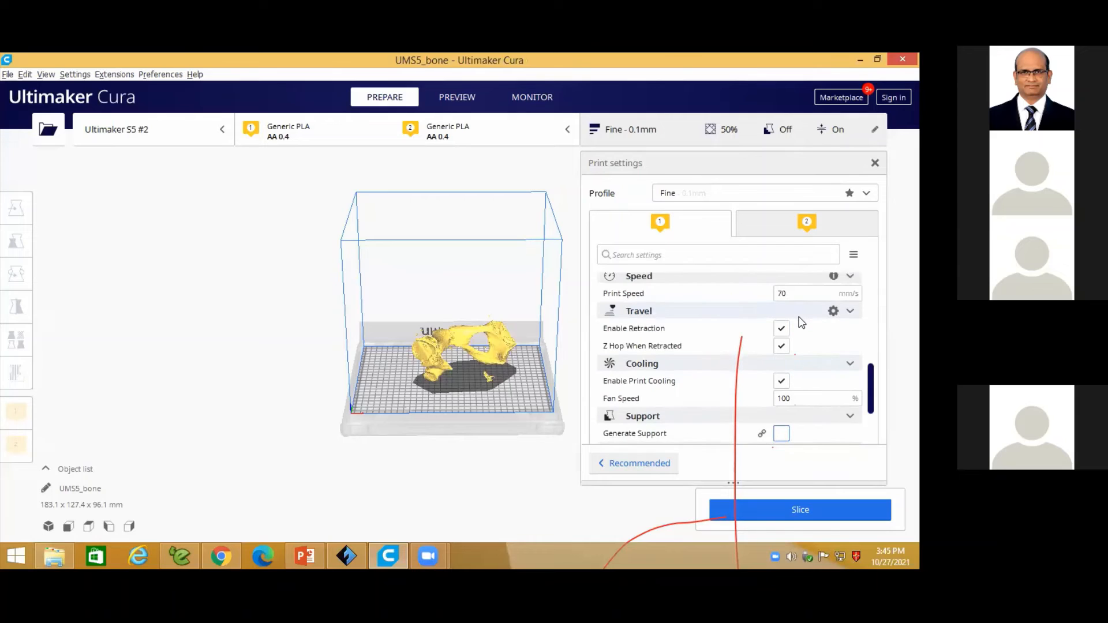
scroll(787, 320, down, 2)
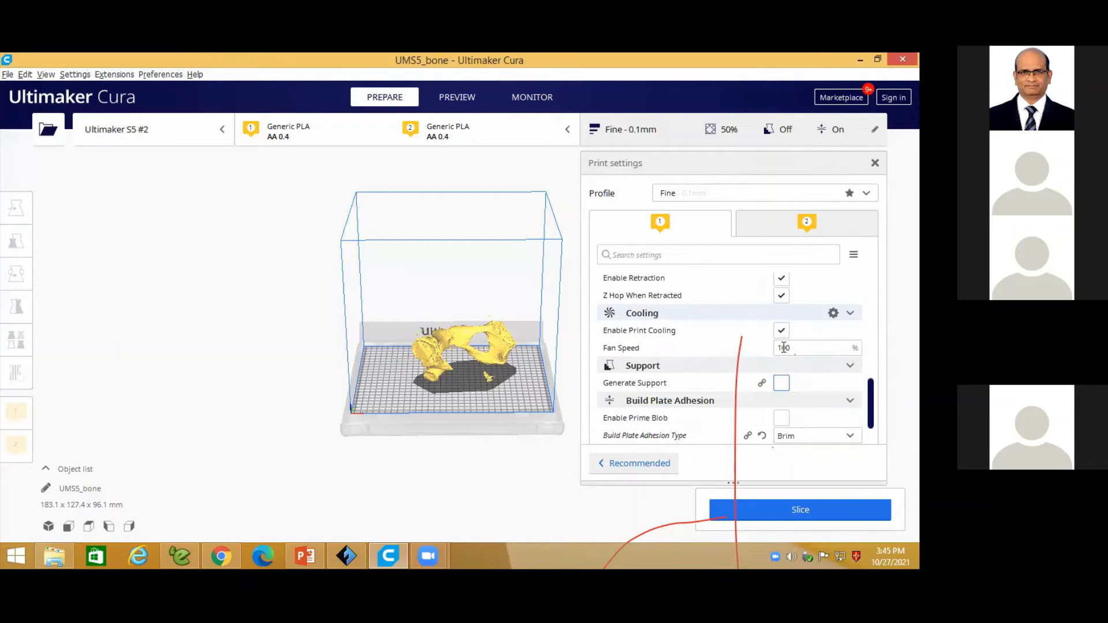
click(781, 383)
- Show the options for Support Placement and Build Plate Adhesion Type, leaving them on Touching Buildplate and Brim
scroll(831, 378, down, 4)
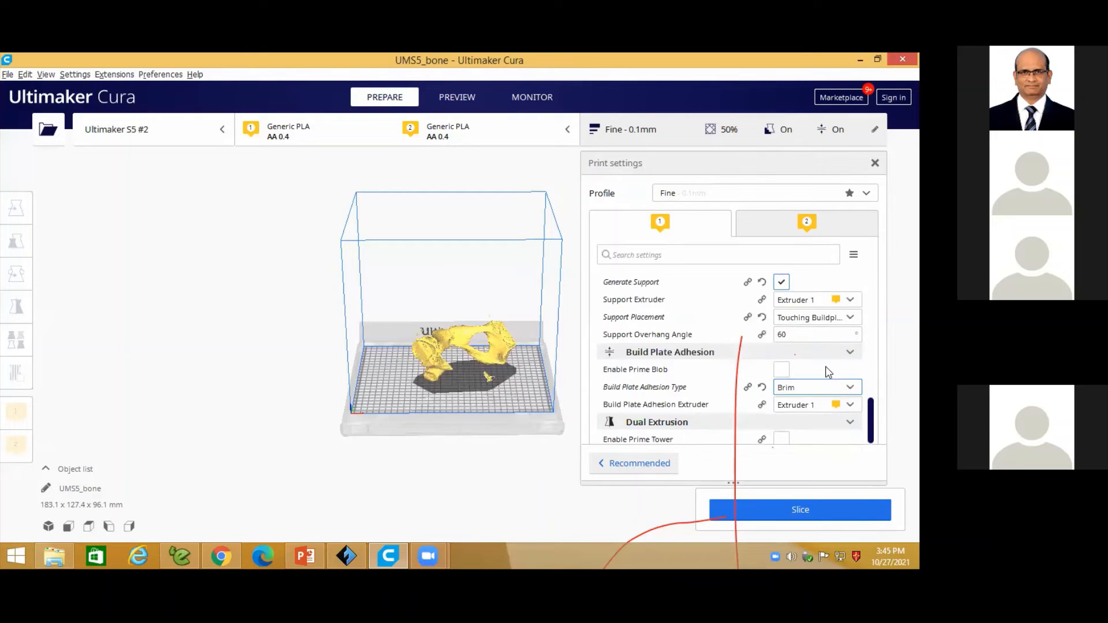
click(813, 317)
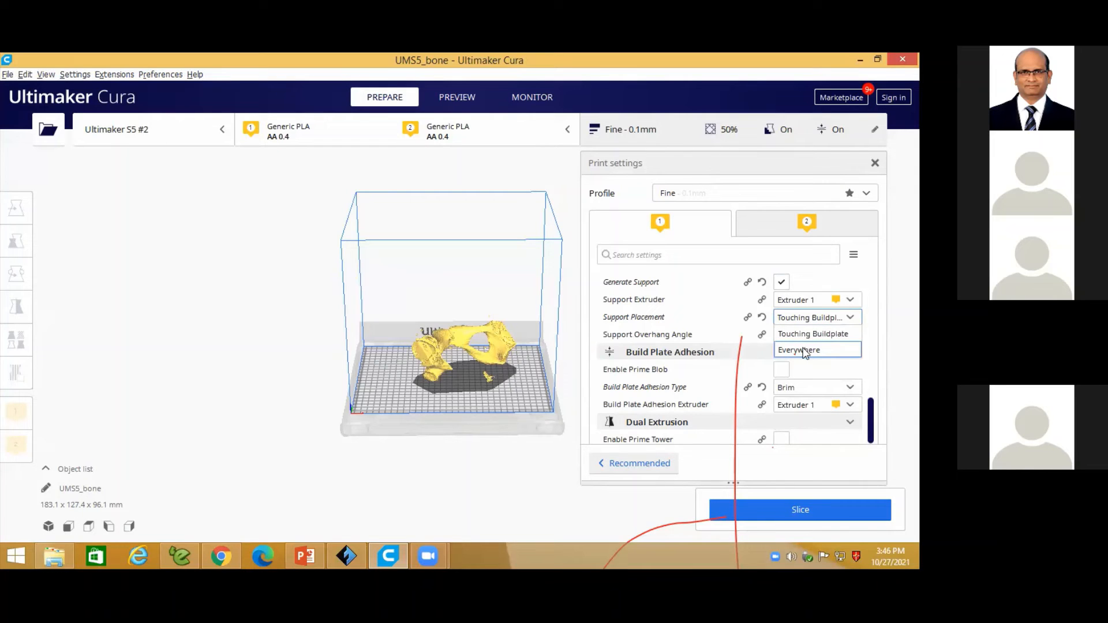
click(520, 492)
scroll(784, 363, down, 1)
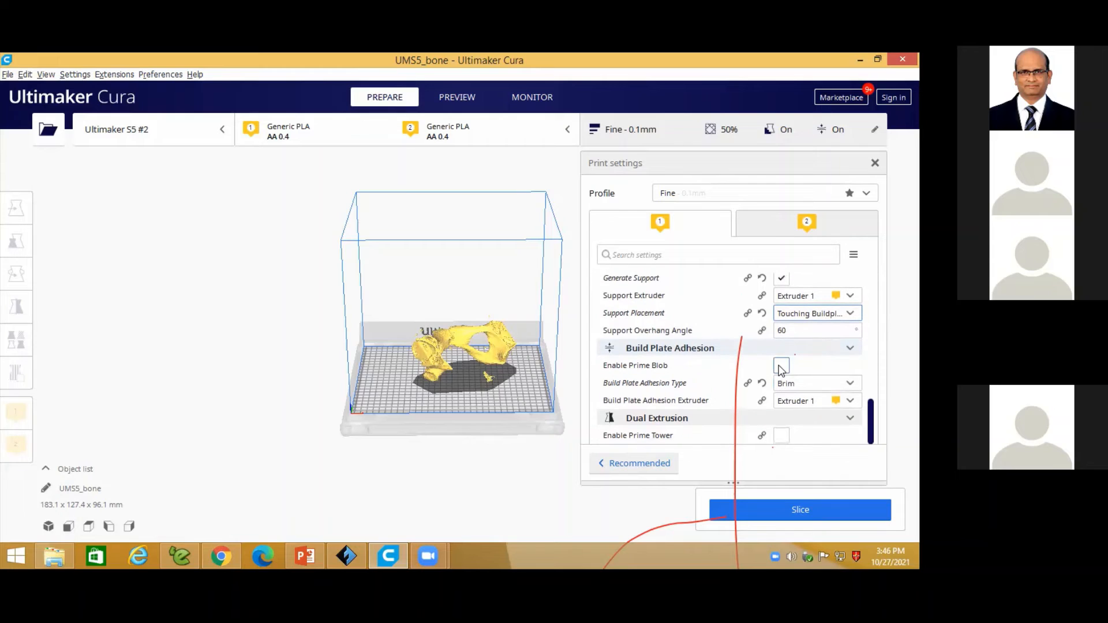
click(790, 384)
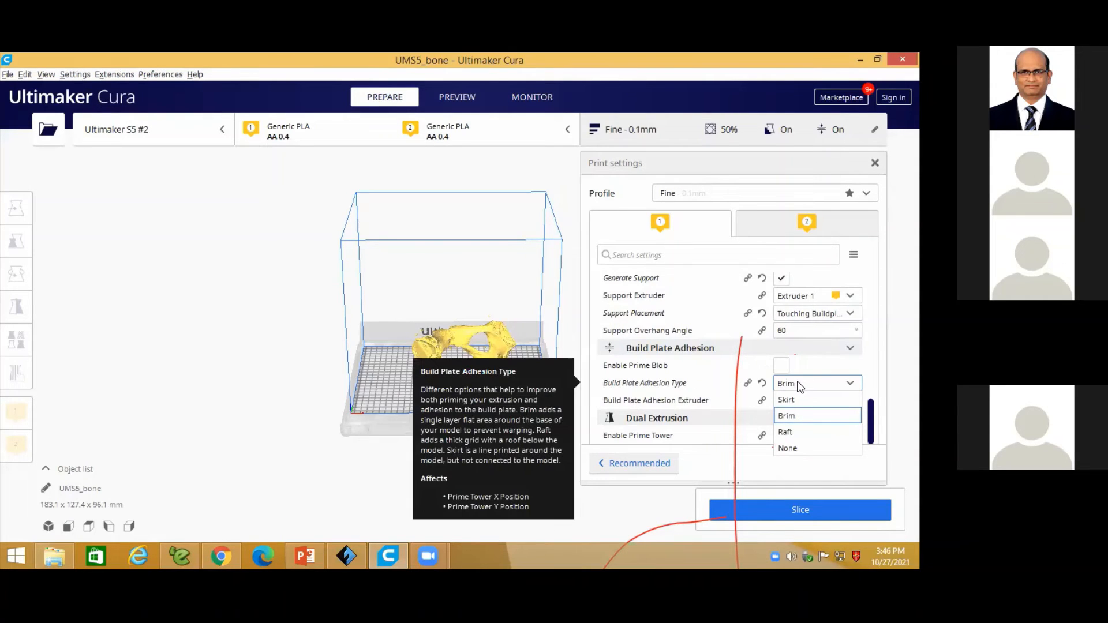
click(885, 367)
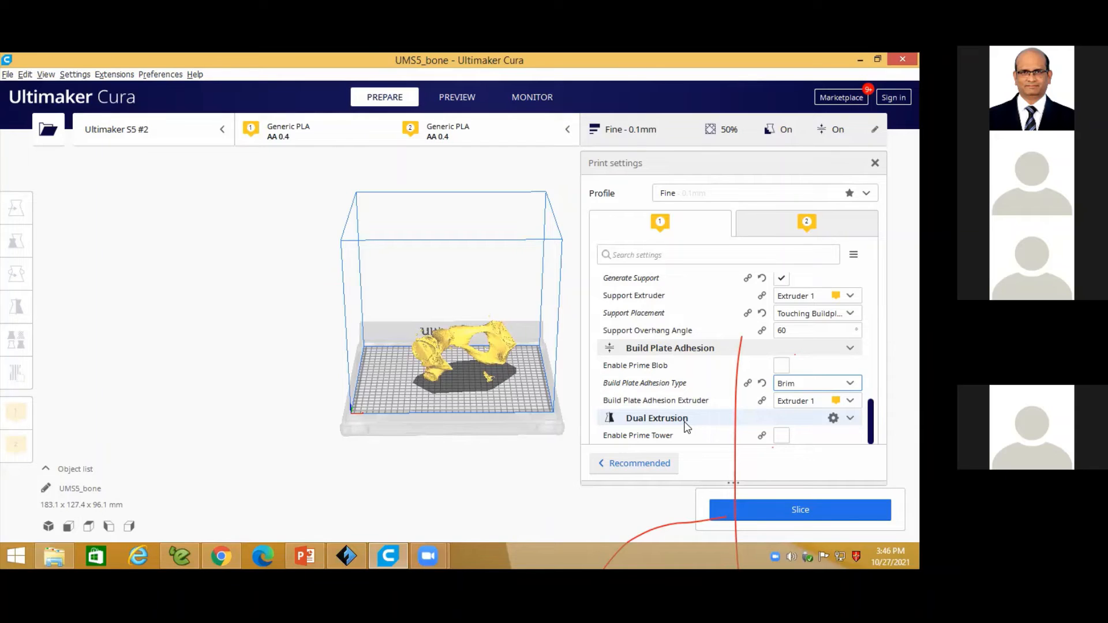
- Show the list of preset printers once more, keeping Ultimaker S5 #2 selected
click(168, 131)
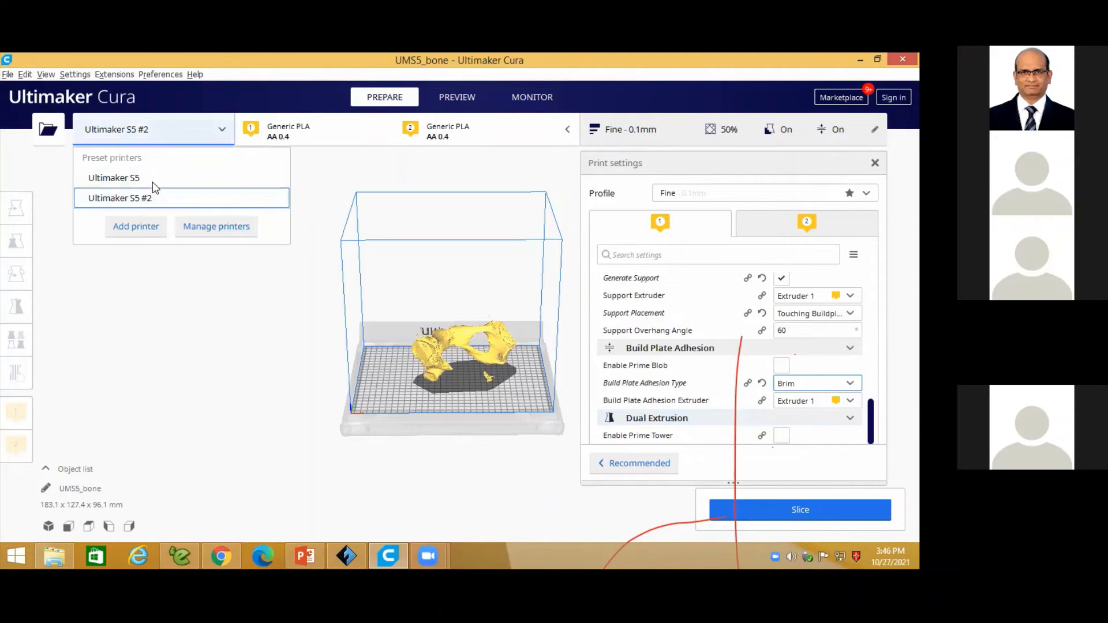
click(205, 344)
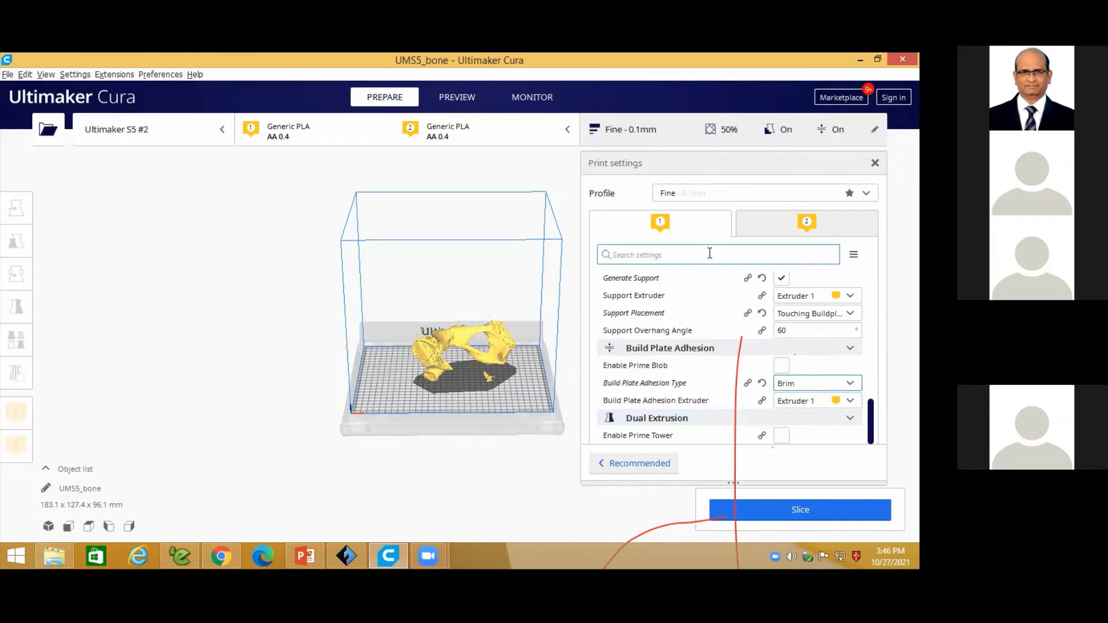
mouse_move(723, 320)
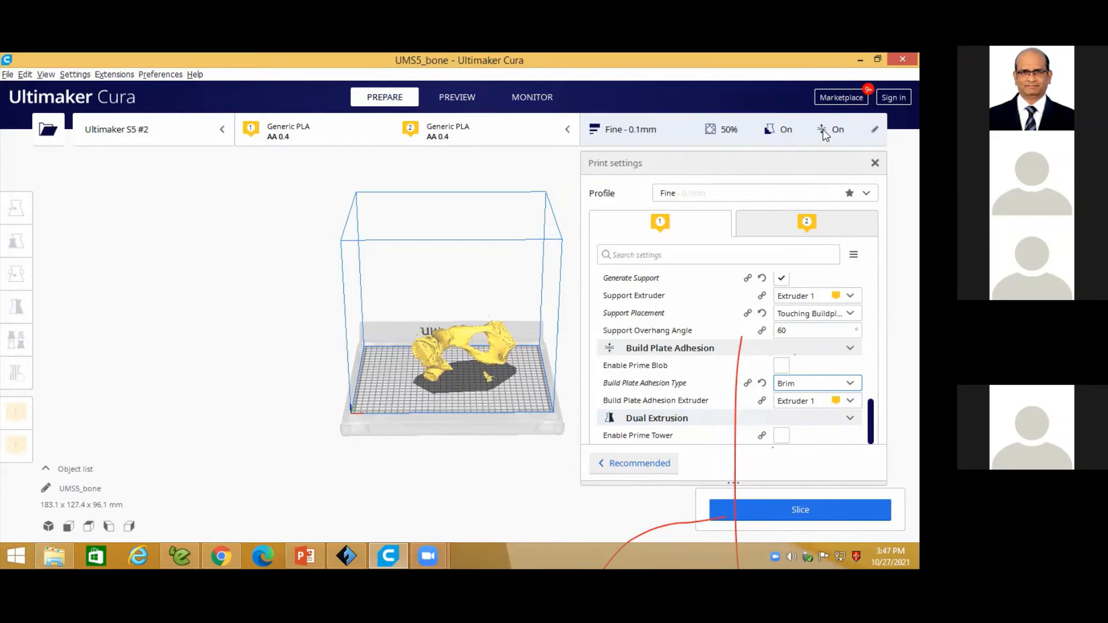
- Reopen the print settings and switch the profile to Draft Fast - 0.2 mm, dismissing the Discard or Keep changes prompt
click(874, 130)
click(873, 130)
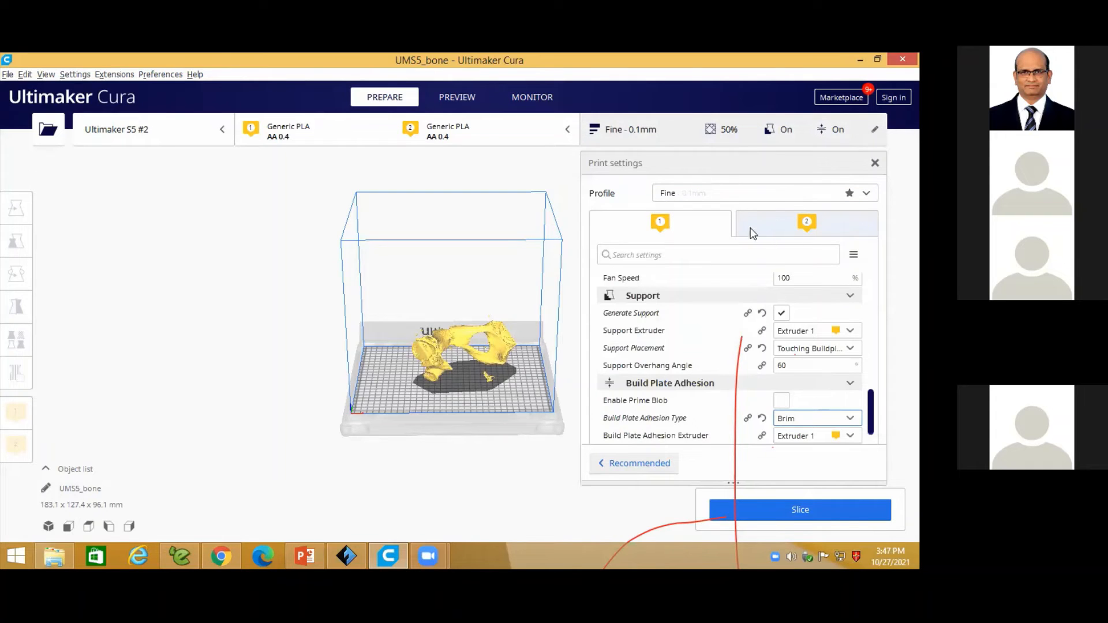
click(720, 194)
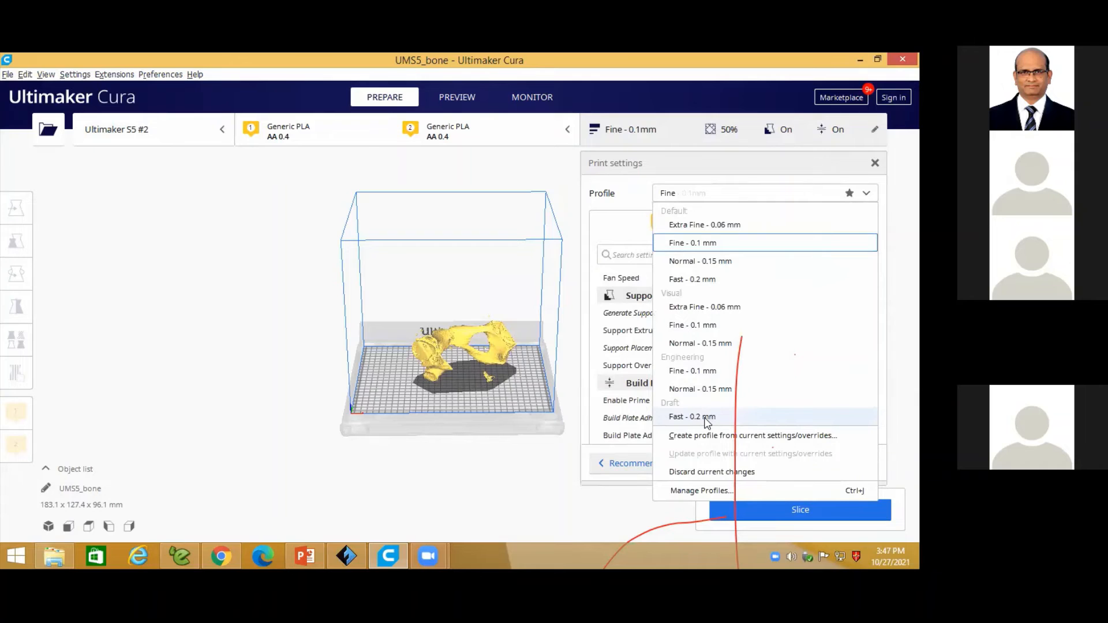
click(693, 241)
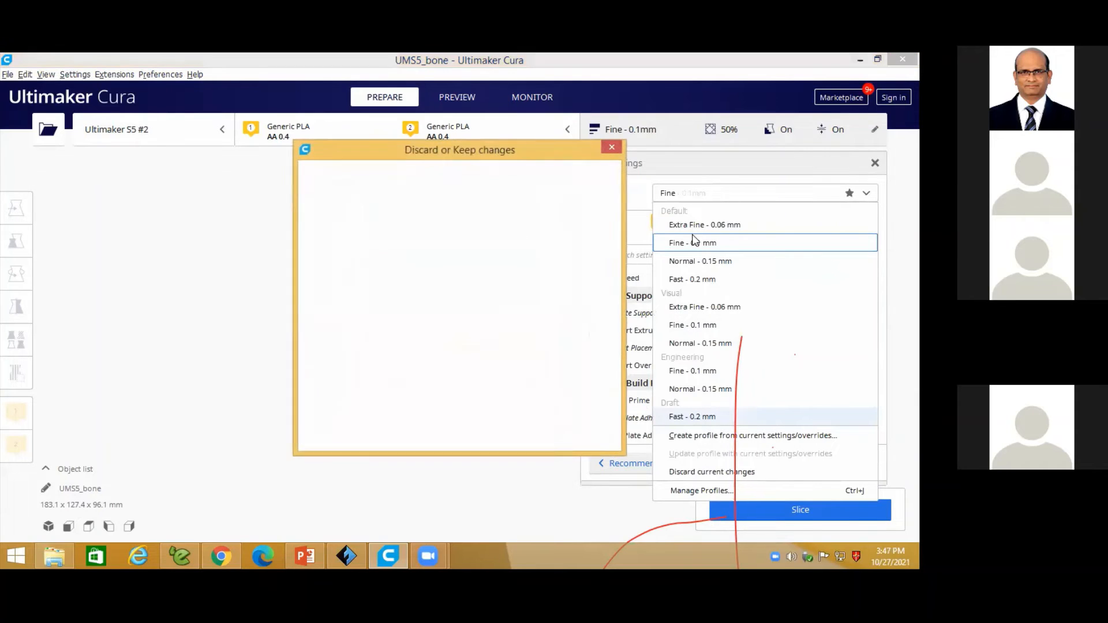
click(612, 148)
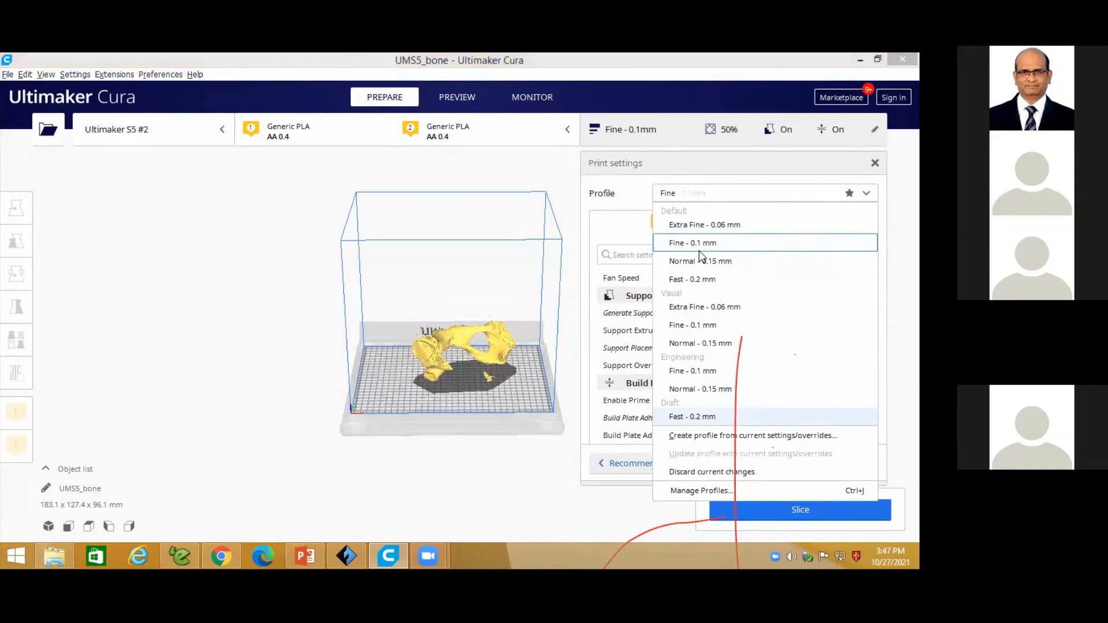
click(693, 416)
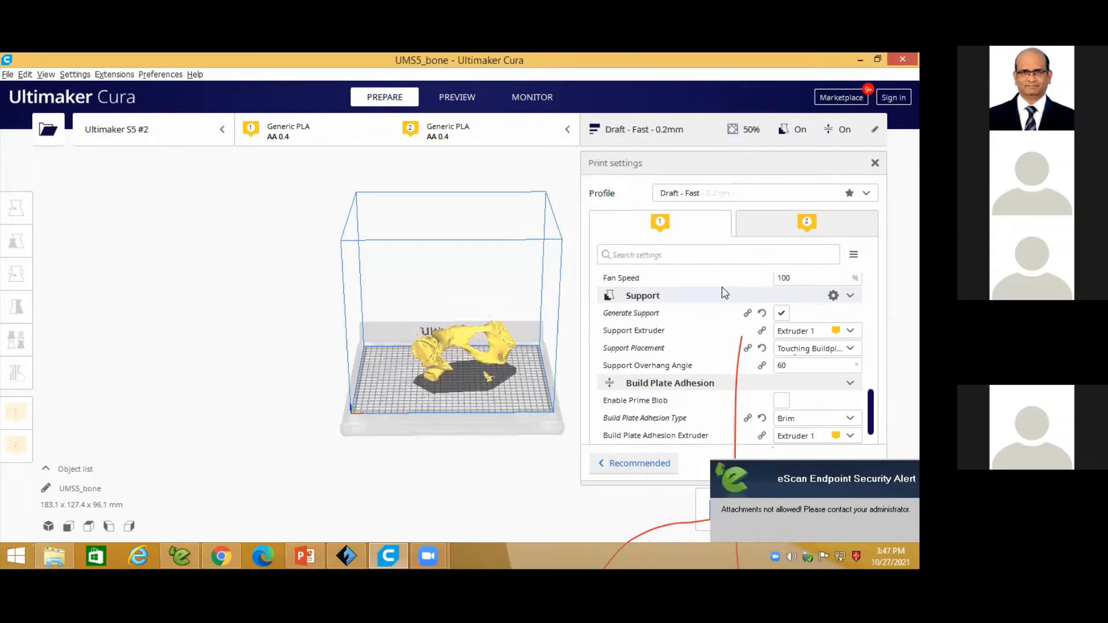
- Examine the support and build plate adhesion settings of the Draft - Fast profile, and close and reopen the print settings
scroll(666, 286, down, 1)
scroll(787, 345, up, 1)
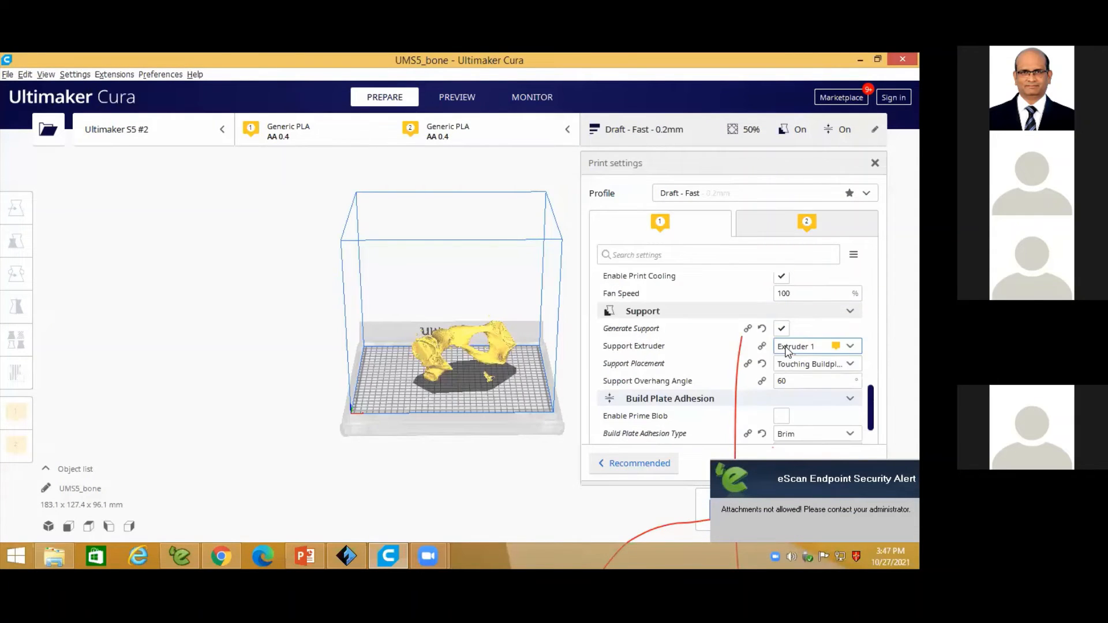
scroll(795, 361, down, 1)
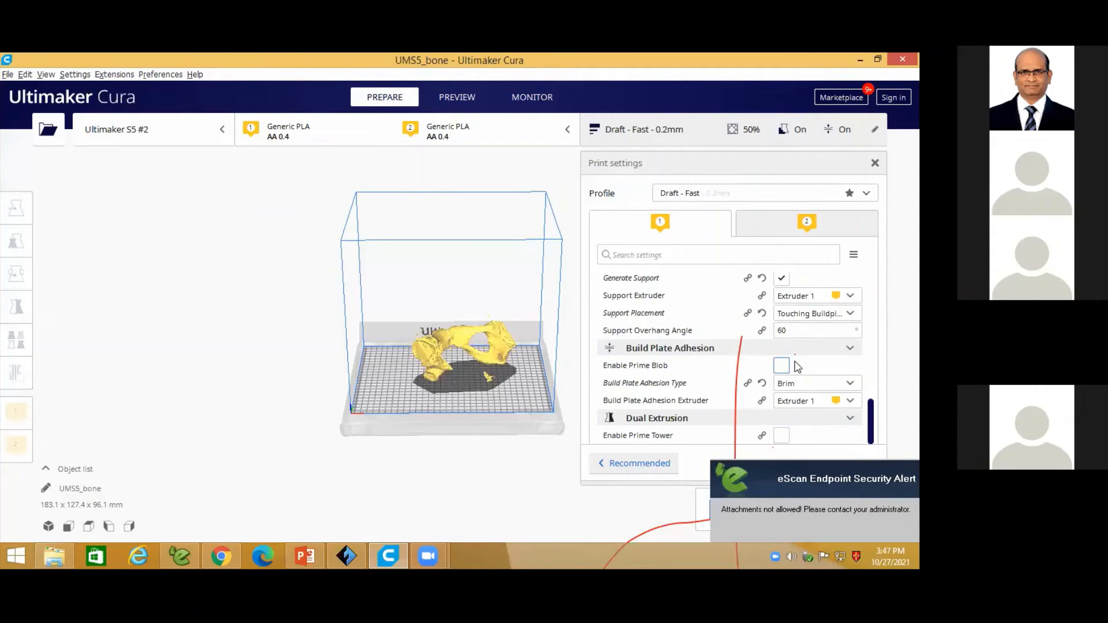
click(875, 163)
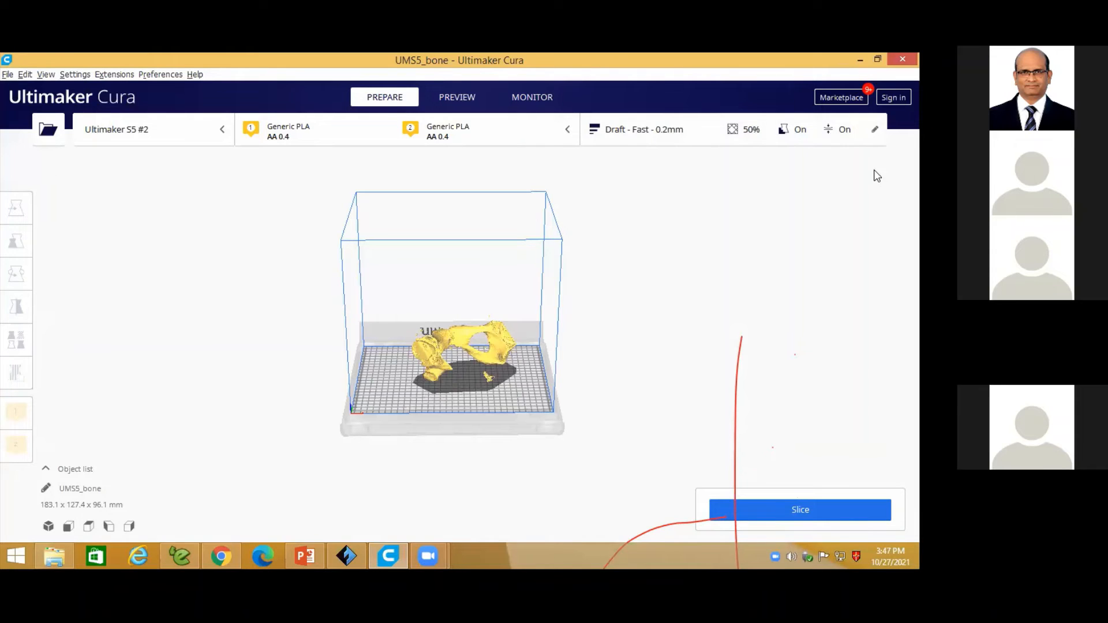
click(875, 130)
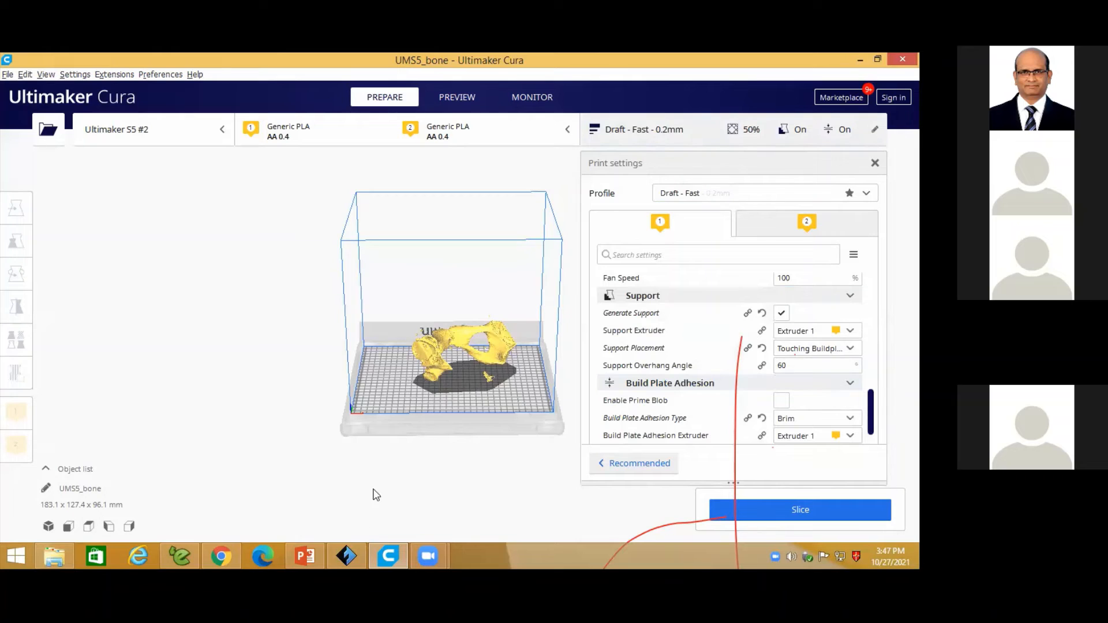
- Switch to PowerPoint and display the Basic Steps in 3D Printing slide
click(313, 555)
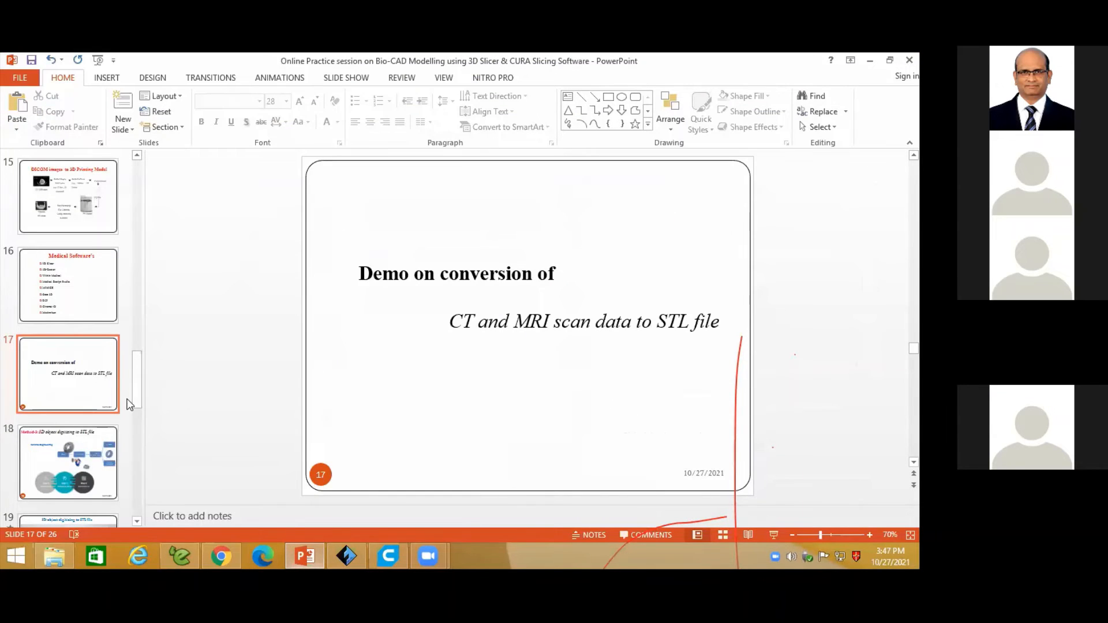
scroll(127, 404, up, 10)
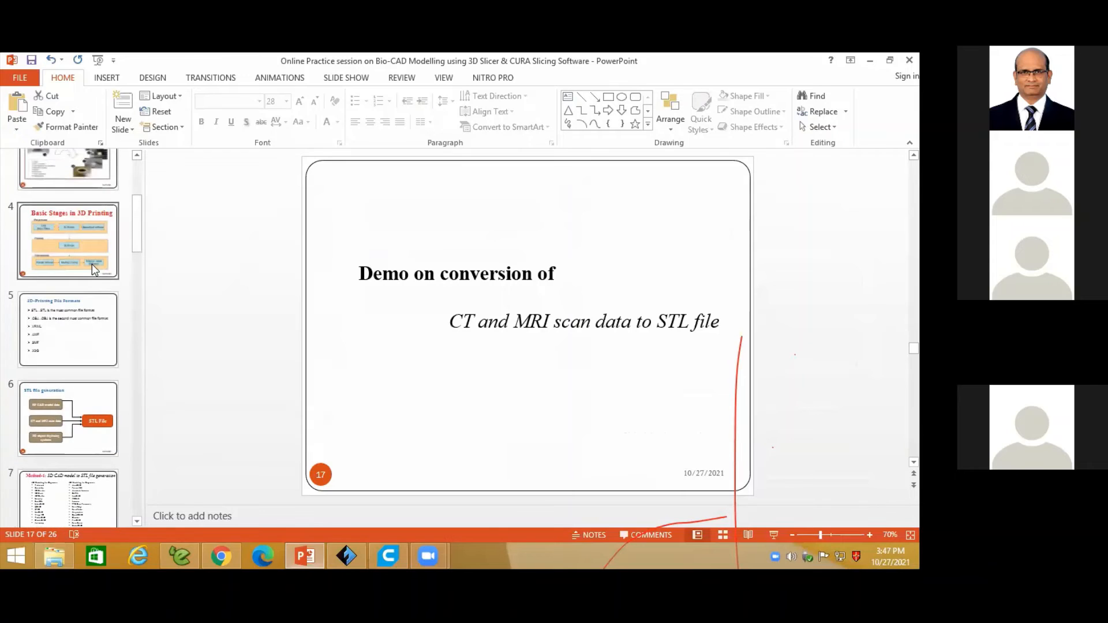
scroll(92, 268, up, 3)
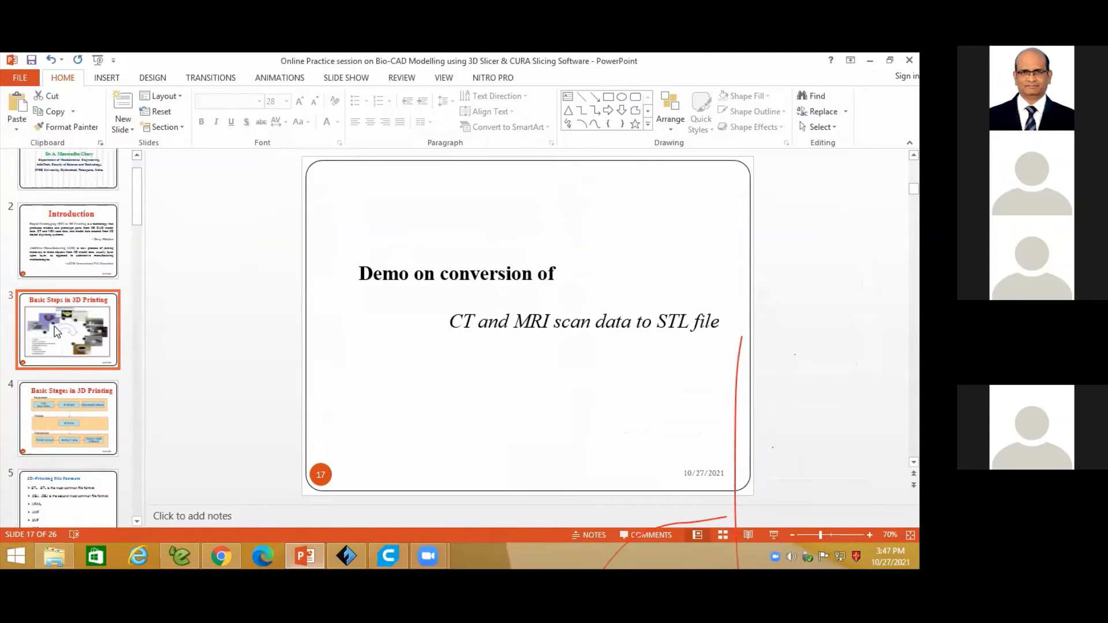
click(56, 331)
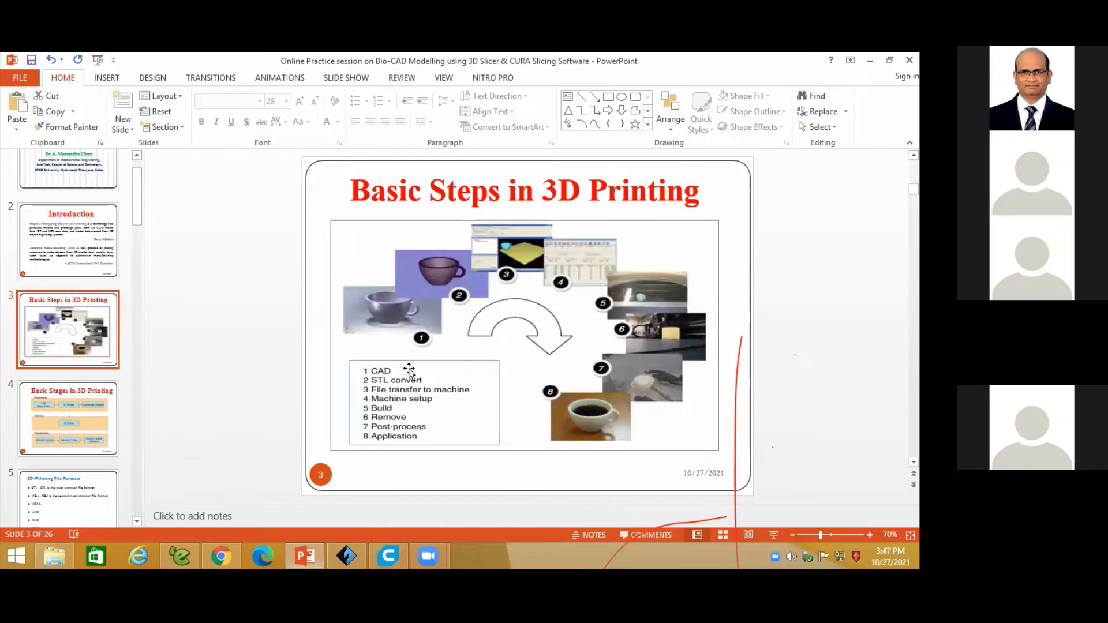
- Switch to Cura, slice the bone with the Draft - Fast 0.2 mm profile and show its layer preview with the print settings closed
click(388, 555)
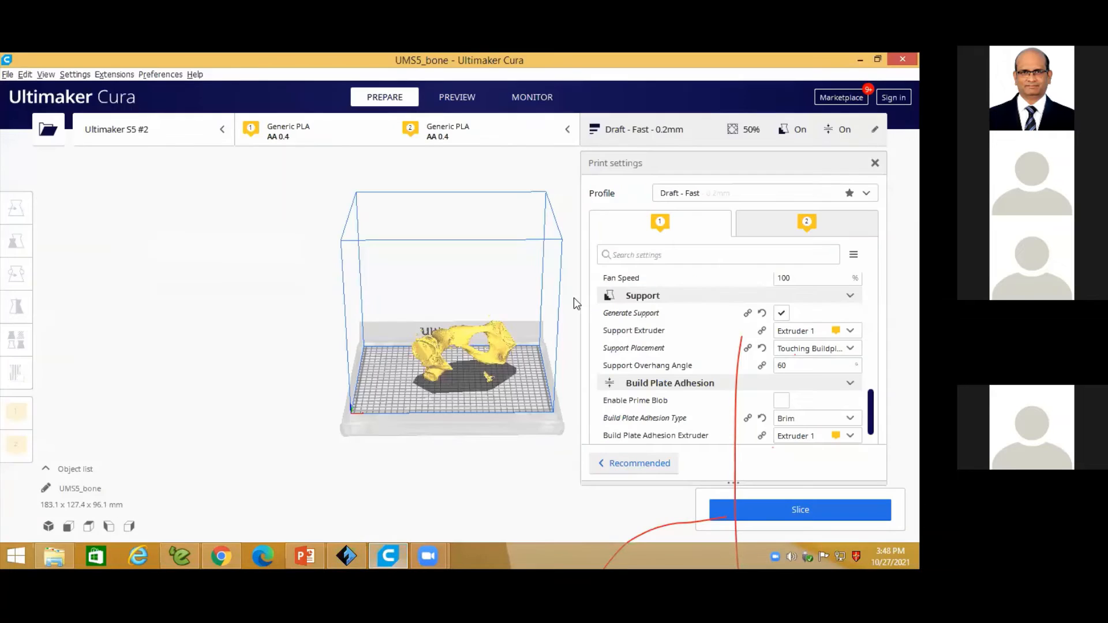
click(760, 510)
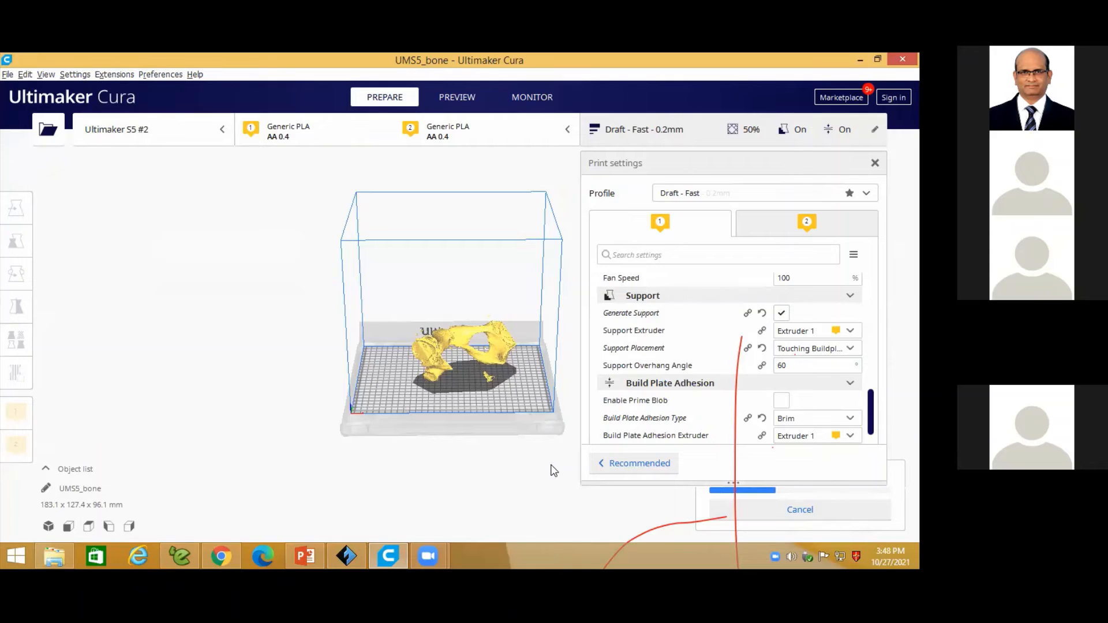
click(875, 164)
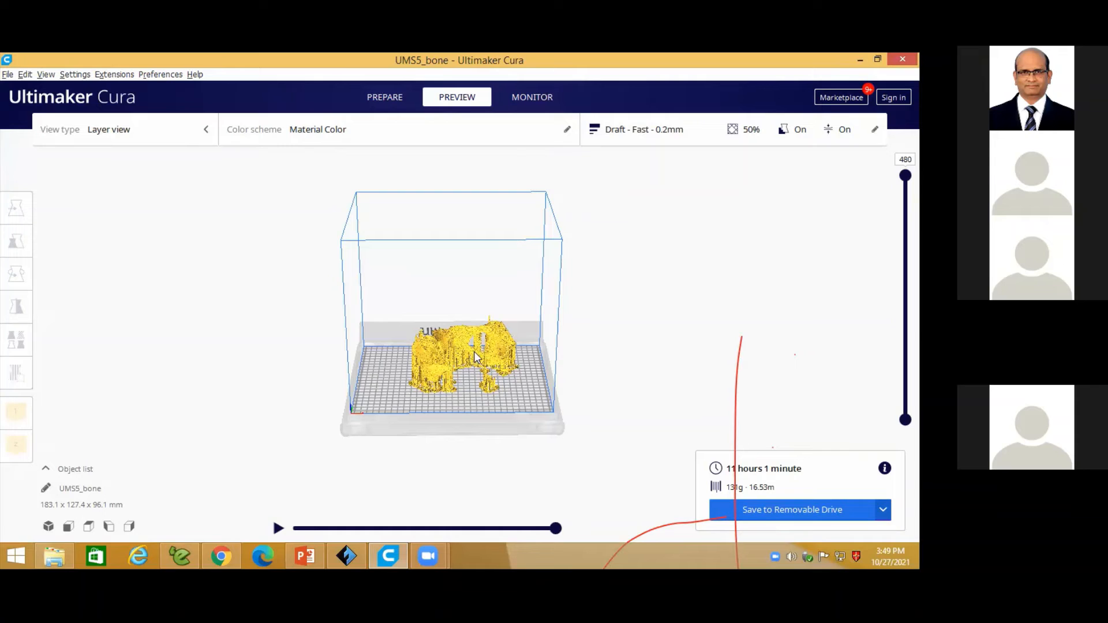
- Lower the layer preview to layer 1 and step the bone's build-up to layer 95, leaving the model deselected
scroll(438, 373, up, 5)
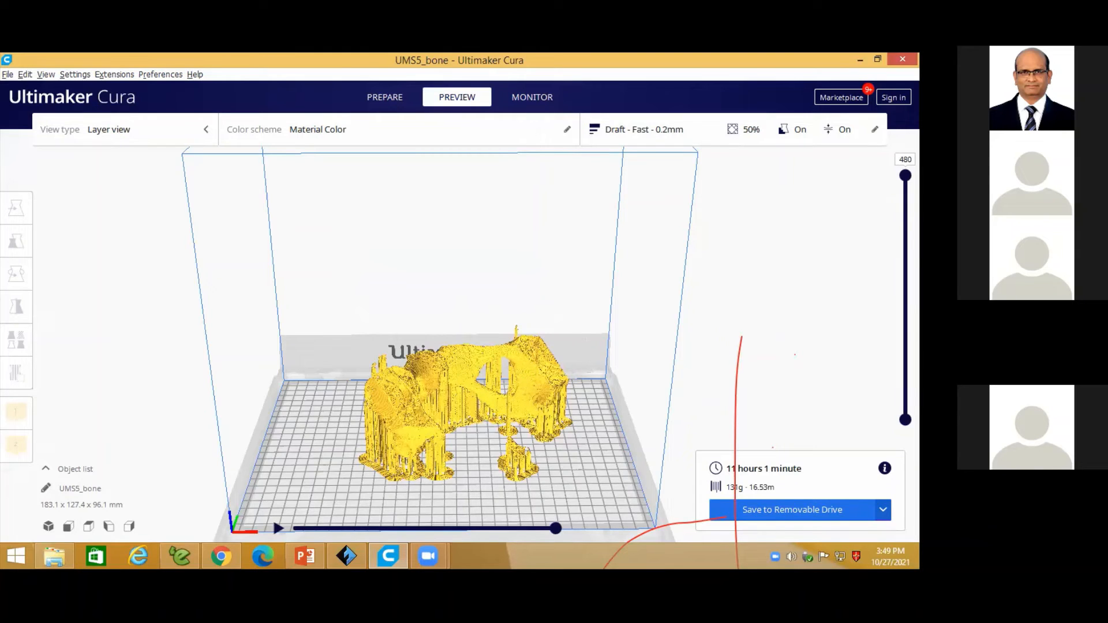
drag(905, 175, 905, 401)
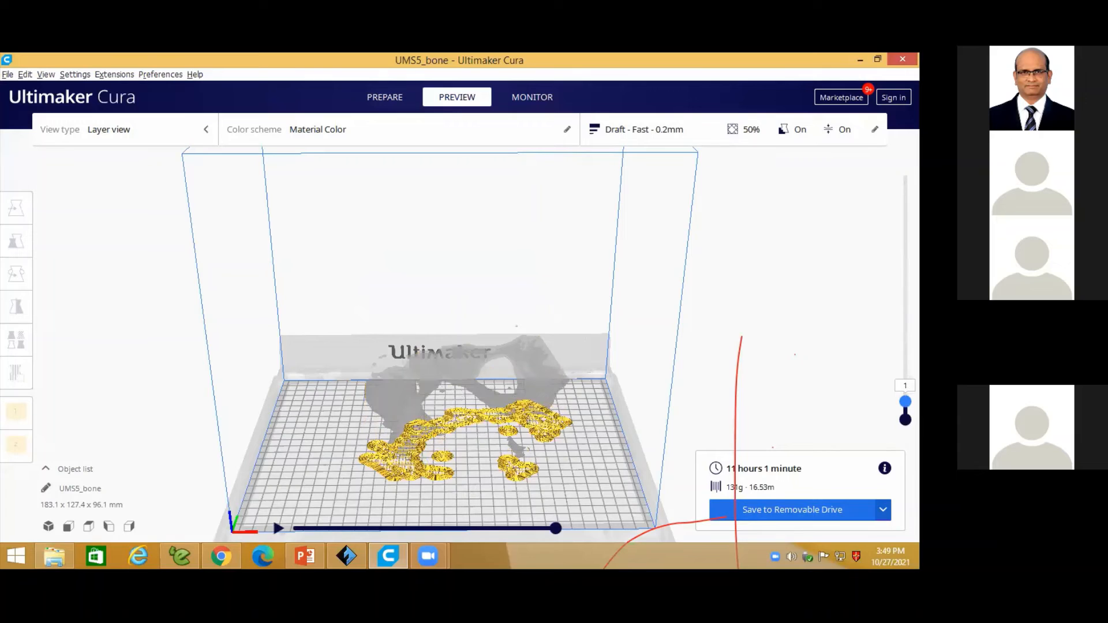
key(Up)
key(Up)
key(Up)
key(Up)
key(Up)
key(Up)
key(Up)
key(Up)
key(Up)
key(Up)
key(Up)
key(Up)
key(Up)
key(Up)
key(Up)
key(Up)
key(Up)
key(Up)
key(Up)
key(Up)
key(Up)
key(Up)
key(Up)
key(Up)
key(Up)
key(Up)
key(Up)
key(Up)
key(Up)
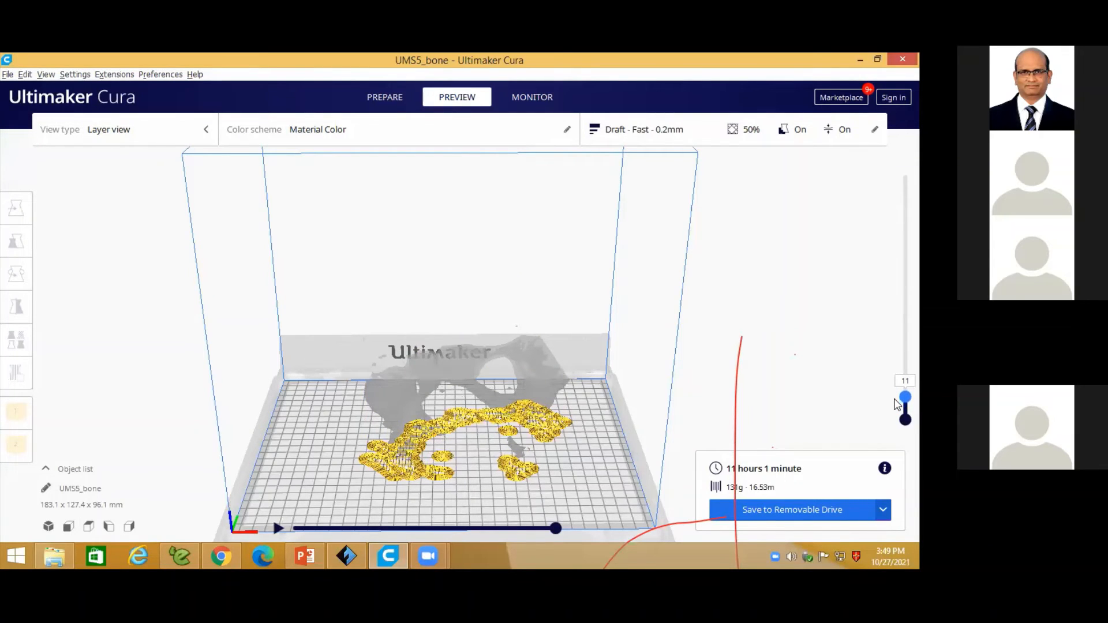
key(Up)
key(Up)
key(Up)
key(Up)
key(Up)
key(Up)
key(Up)
key(Up)
key(Up)
key(Up)
key(Up)
key(Up)
key(Up)
key(Up)
key(Up)
key(Up)
key(Up)
key(Up)
key(Up)
key(Up)
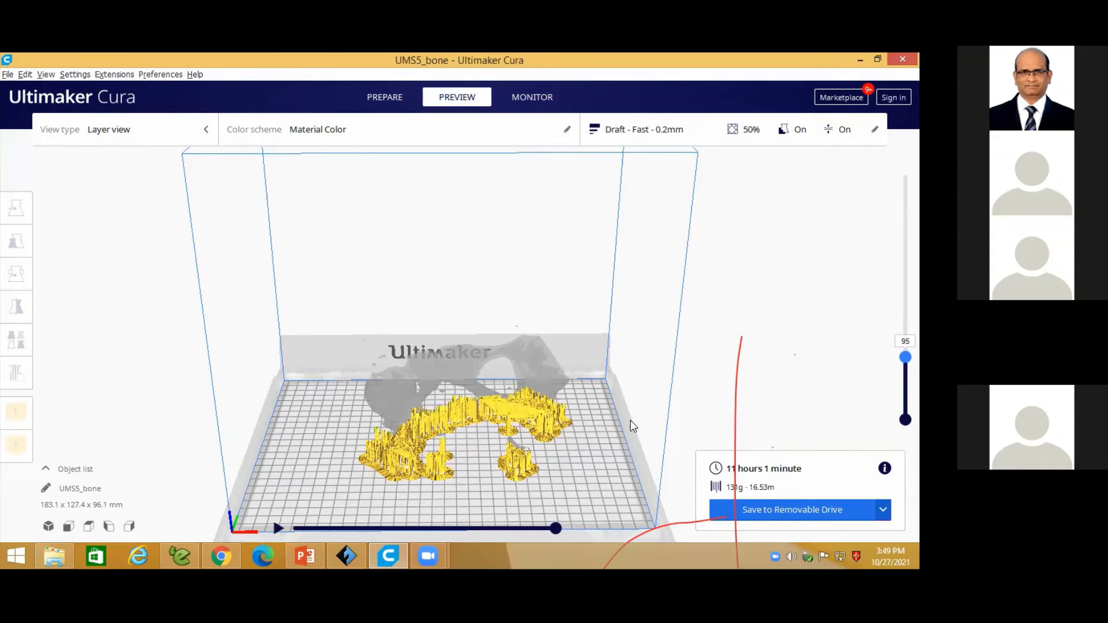
click(526, 403)
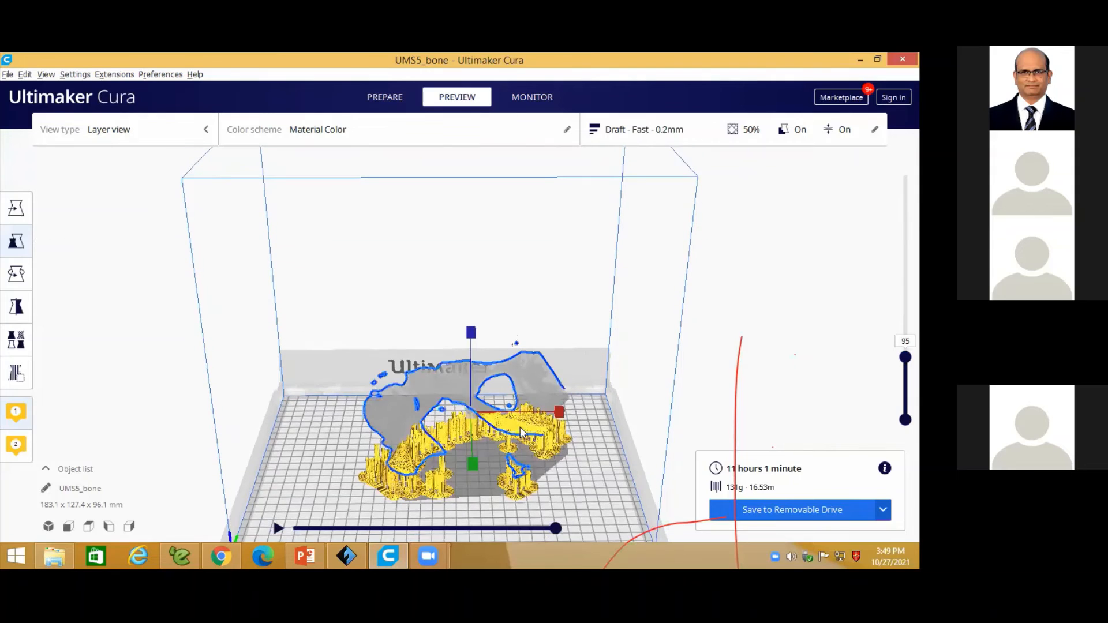
click(614, 428)
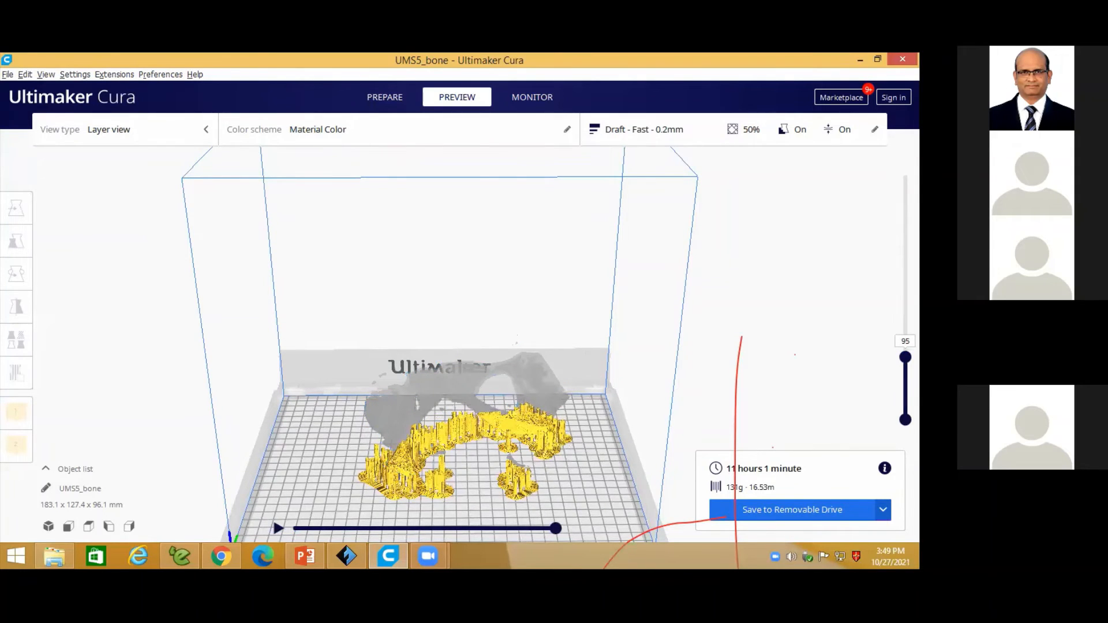
- Raise the preview to layer 275 and examine the bone's walls, infill and support structures closely from above
drag(904, 357, 905, 272)
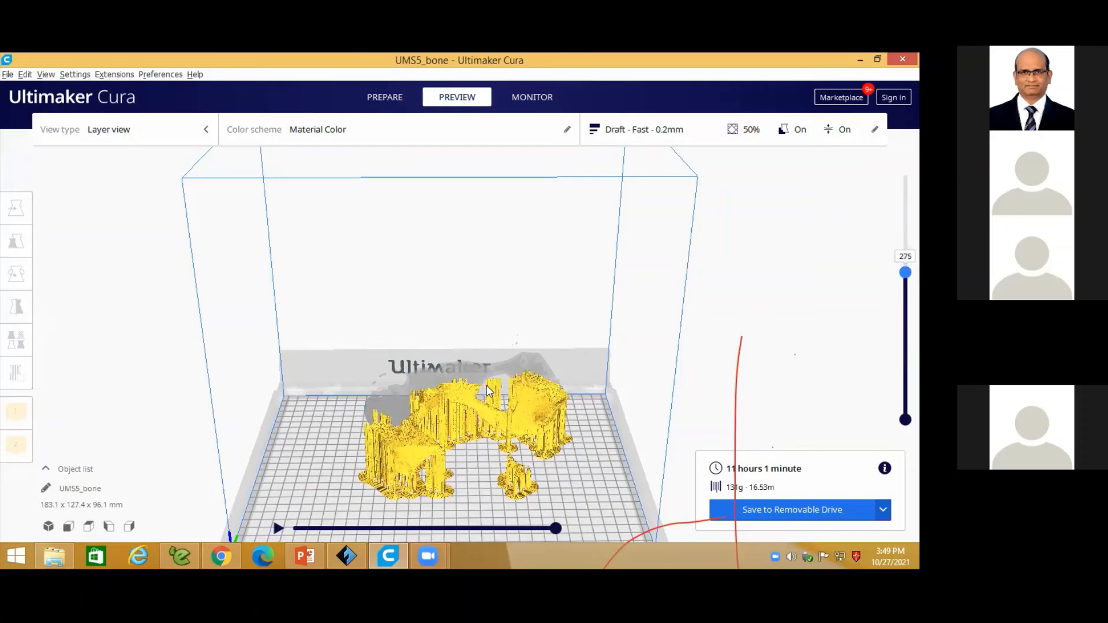
click(485, 385)
right_drag(556, 438, 571, 373)
scroll(444, 345, up, 3)
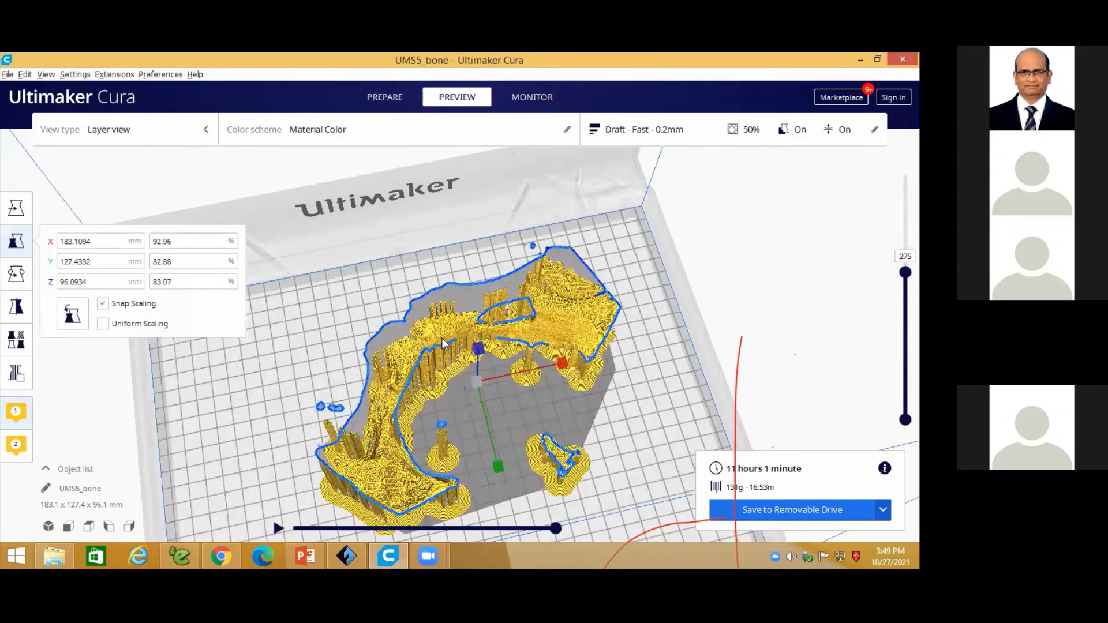
scroll(445, 344, up, 5)
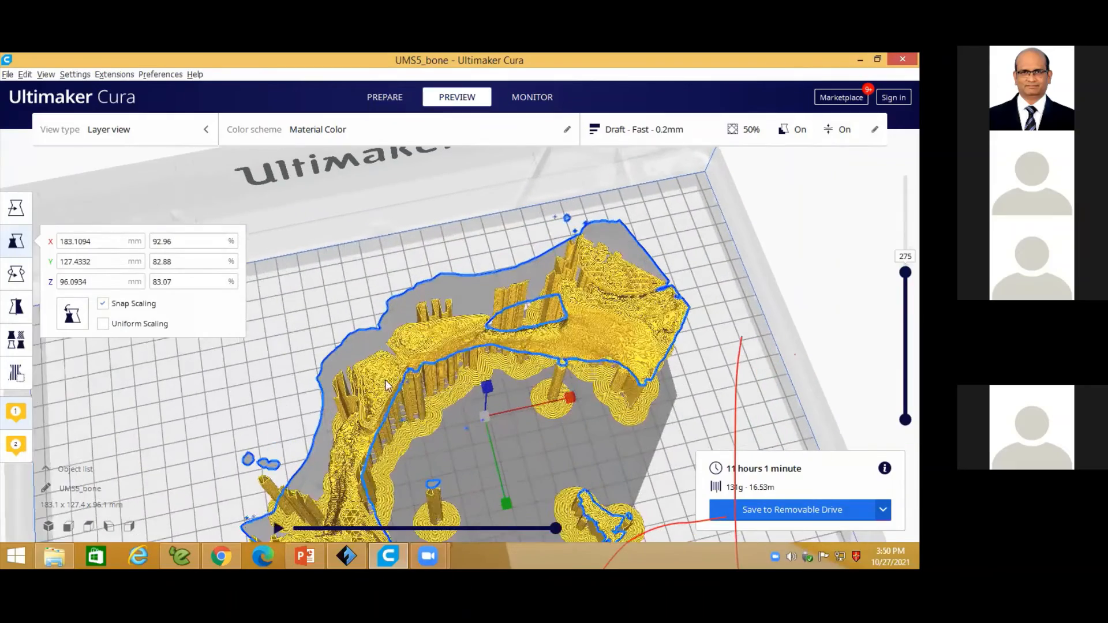
scroll(321, 398, up, 5)
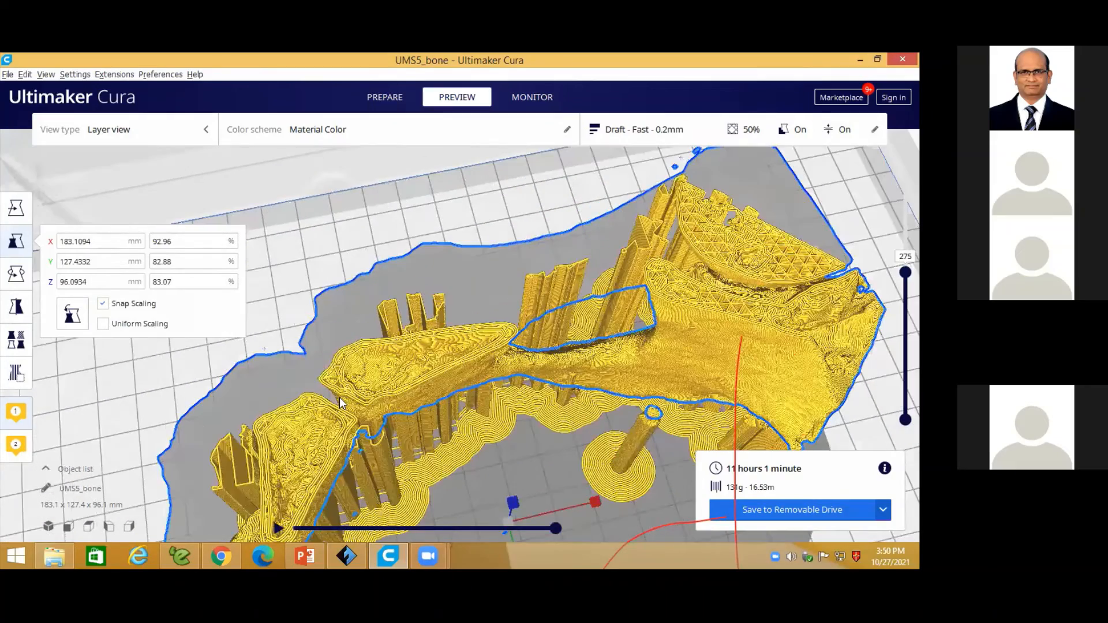
scroll(261, 389, up, 2)
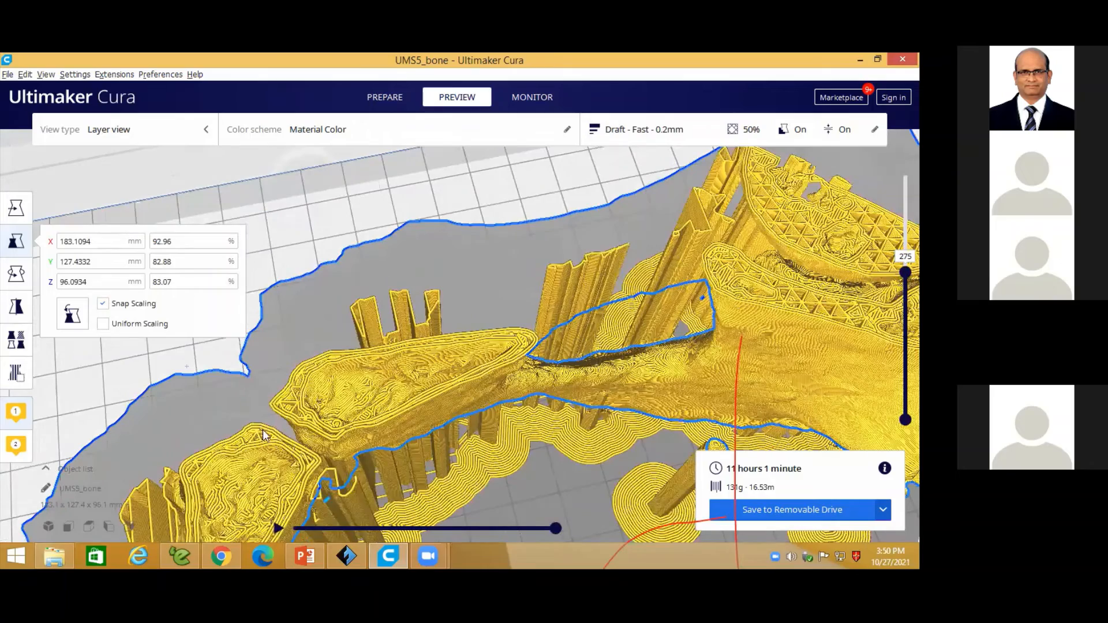
scroll(265, 406, up, 2)
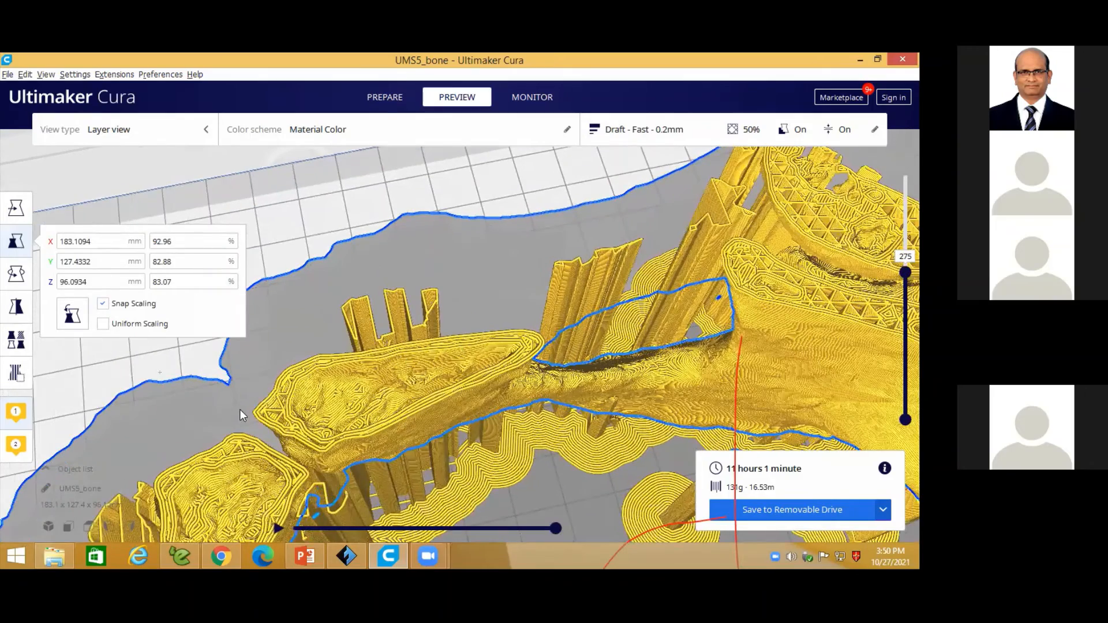
scroll(241, 429, up, 3)
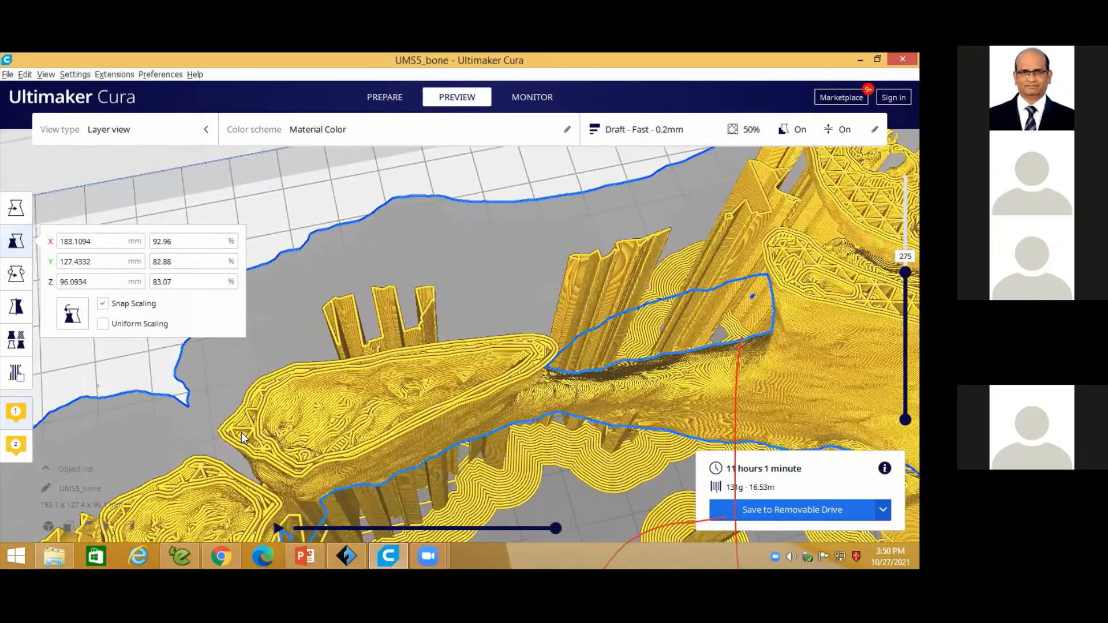
scroll(251, 425, up, 1)
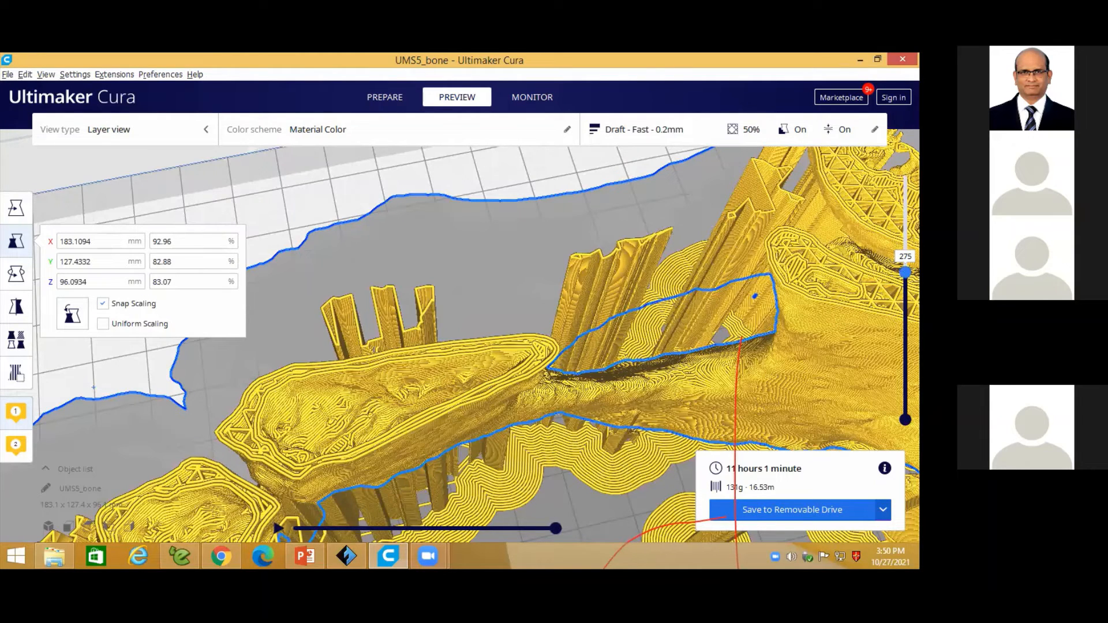
- Raise the preview to the top layer, 480, view the whole supported bone from the front, and reopen the print settings at Support Overhang Angle
drag(904, 272, 905, 237)
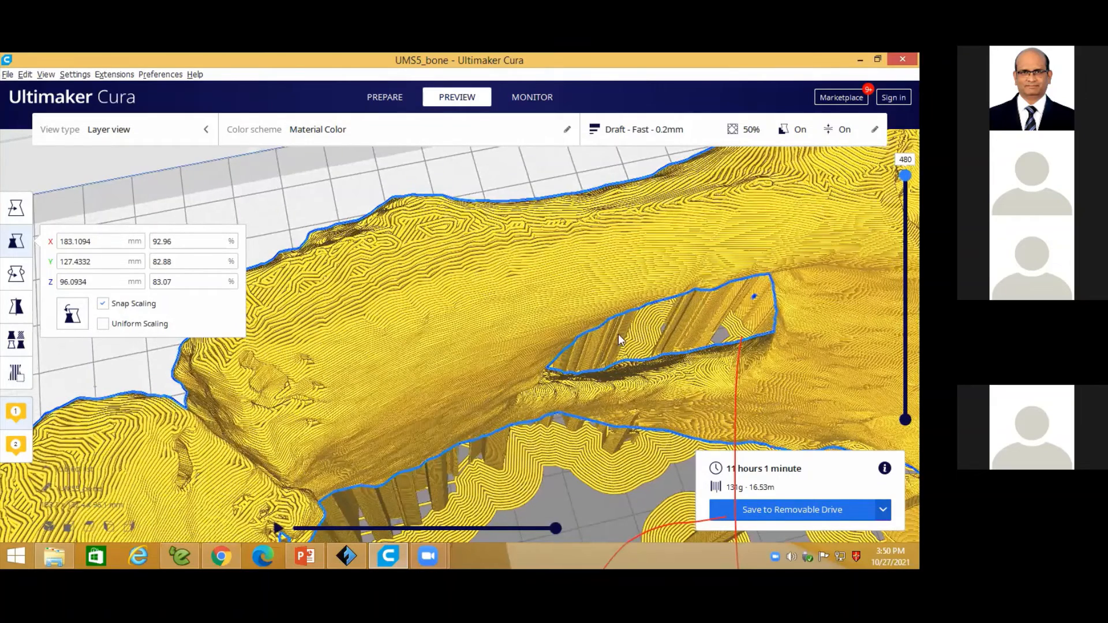
scroll(531, 392, down, 10)
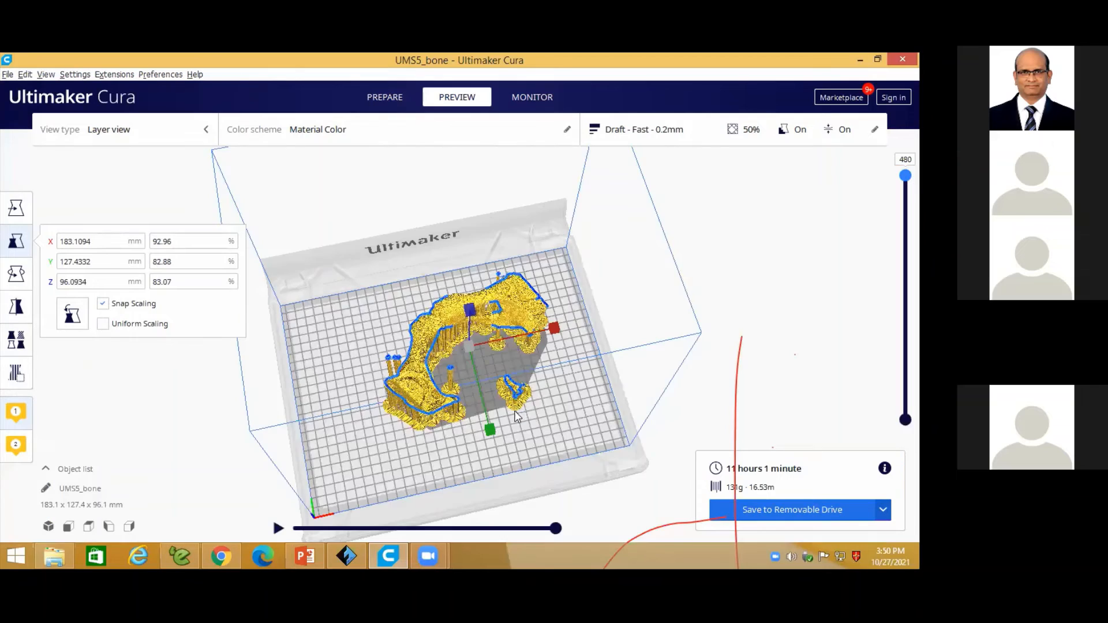
right_drag(514, 411, 538, 369)
scroll(540, 370, up, 2)
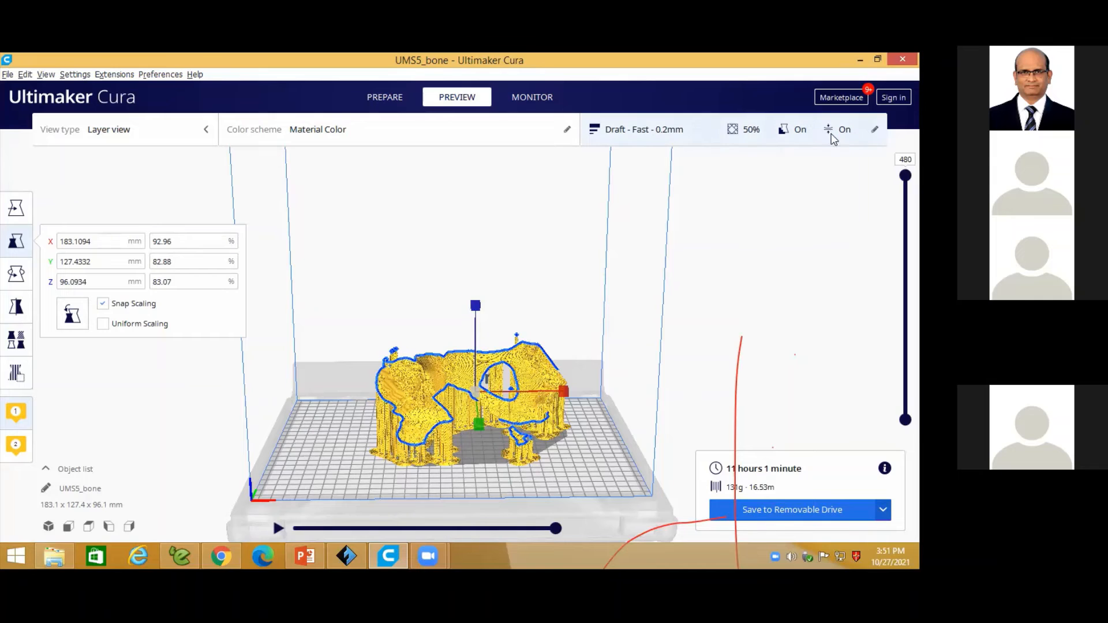
click(718, 133)
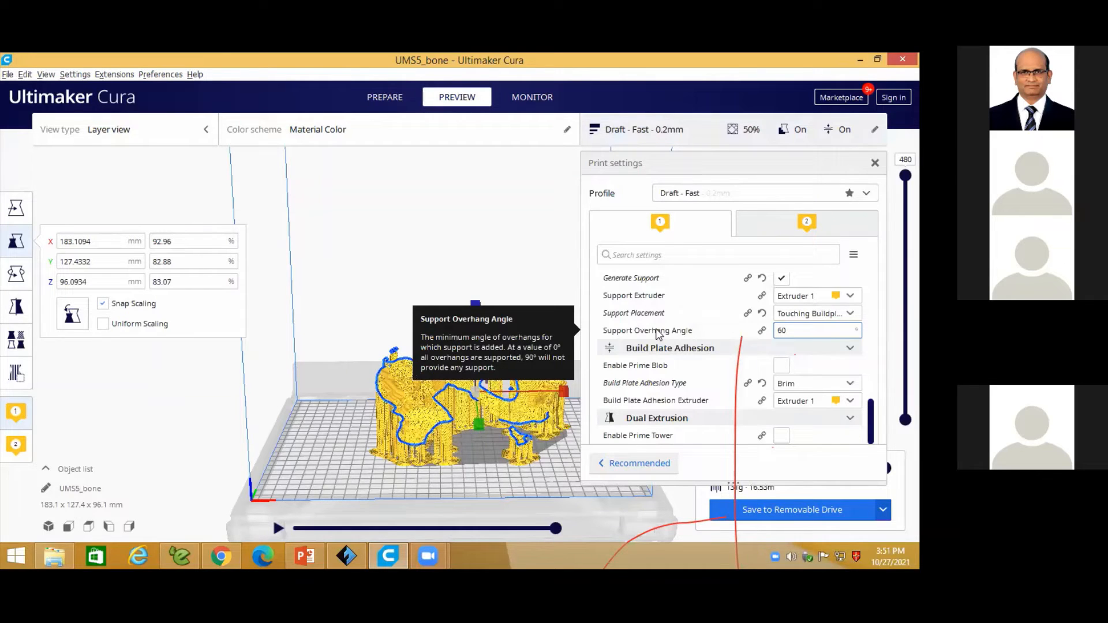
- Switch to PowerPoint and run the slide show from the CT scanner slide to the Method-3: 3D object digitizing to STL file slide
mouse_move(305, 557)
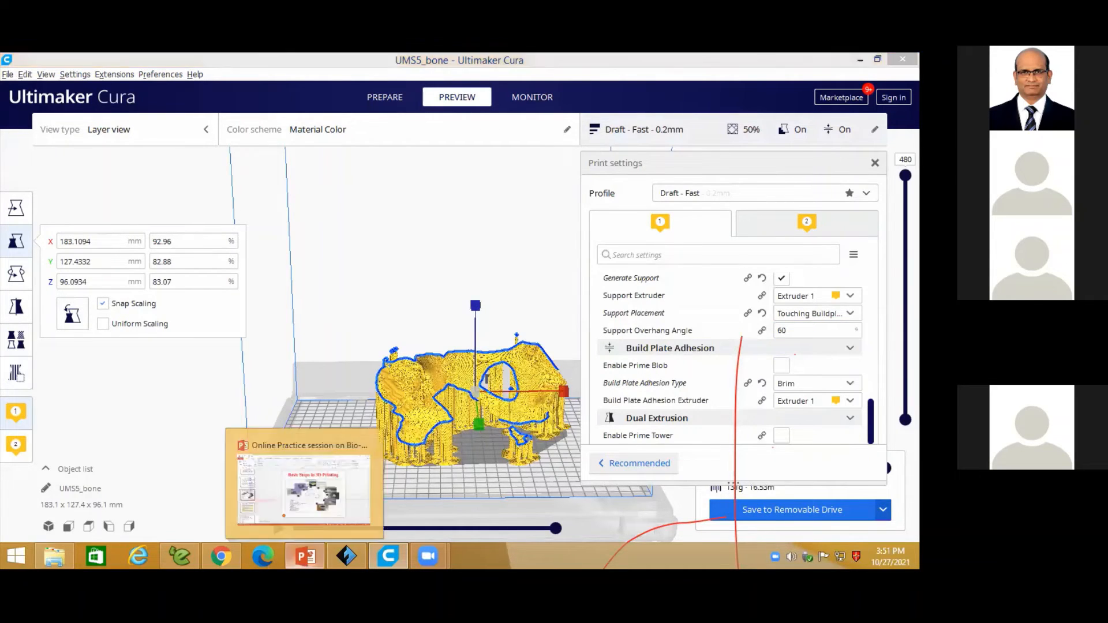
click(305, 491)
scroll(751, 505, down, 6)
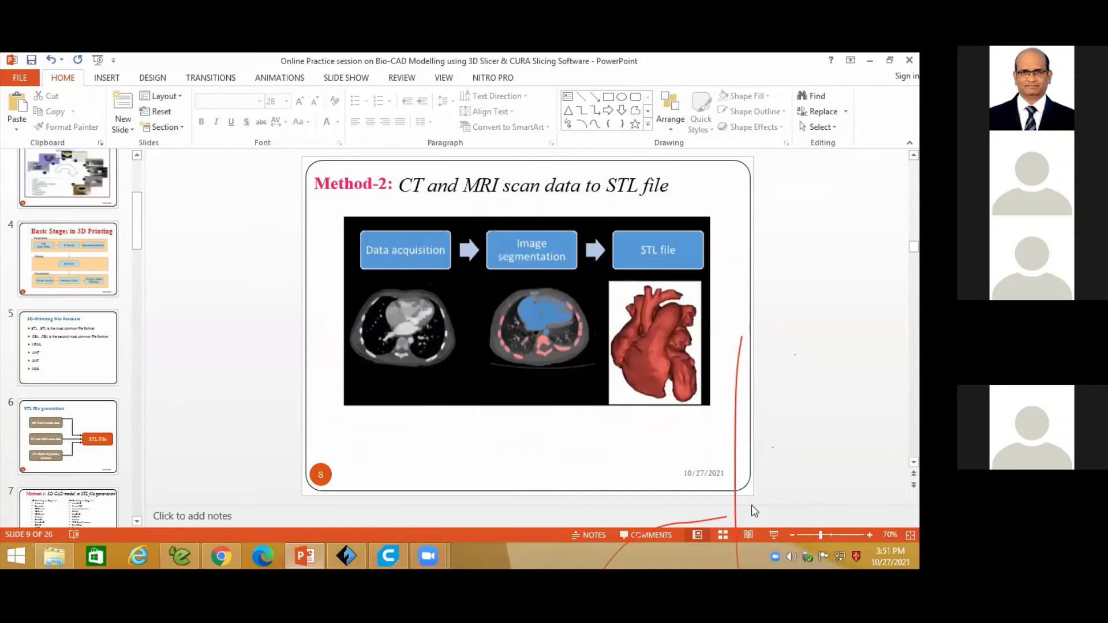
scroll(751, 505, down, 1)
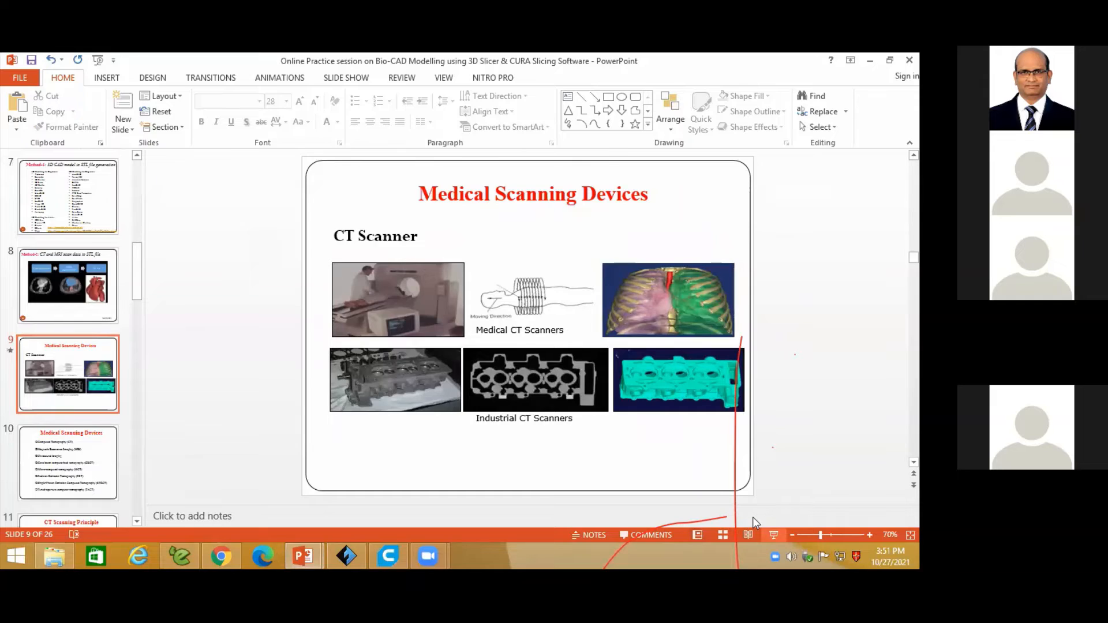
key(shift+F5)
click(798, 350)
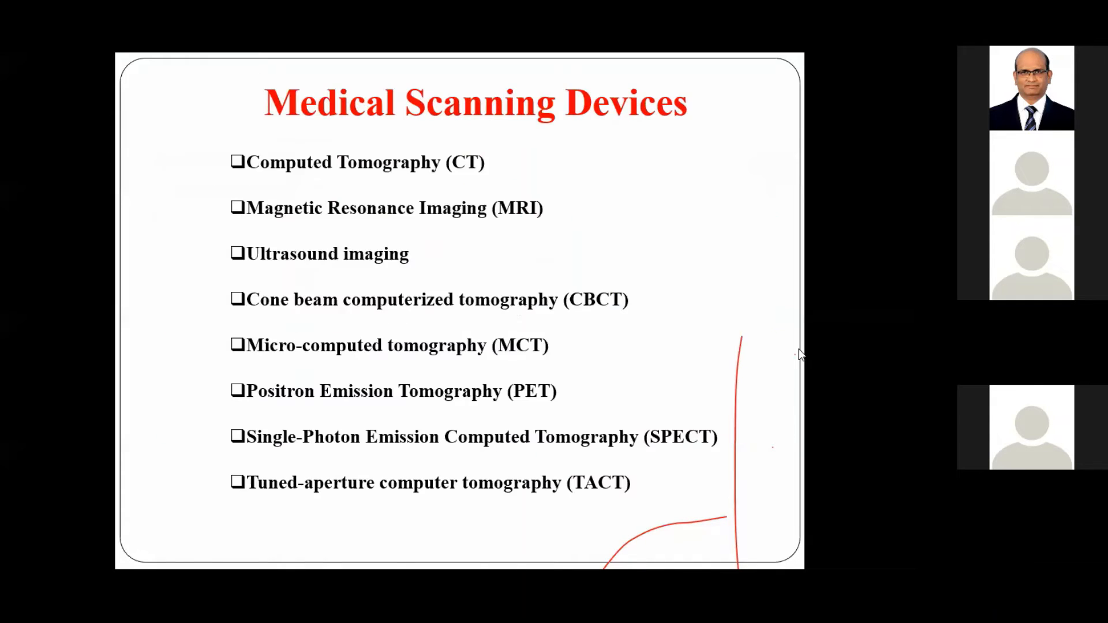
click(750, 354)
click(728, 356)
click(593, 335)
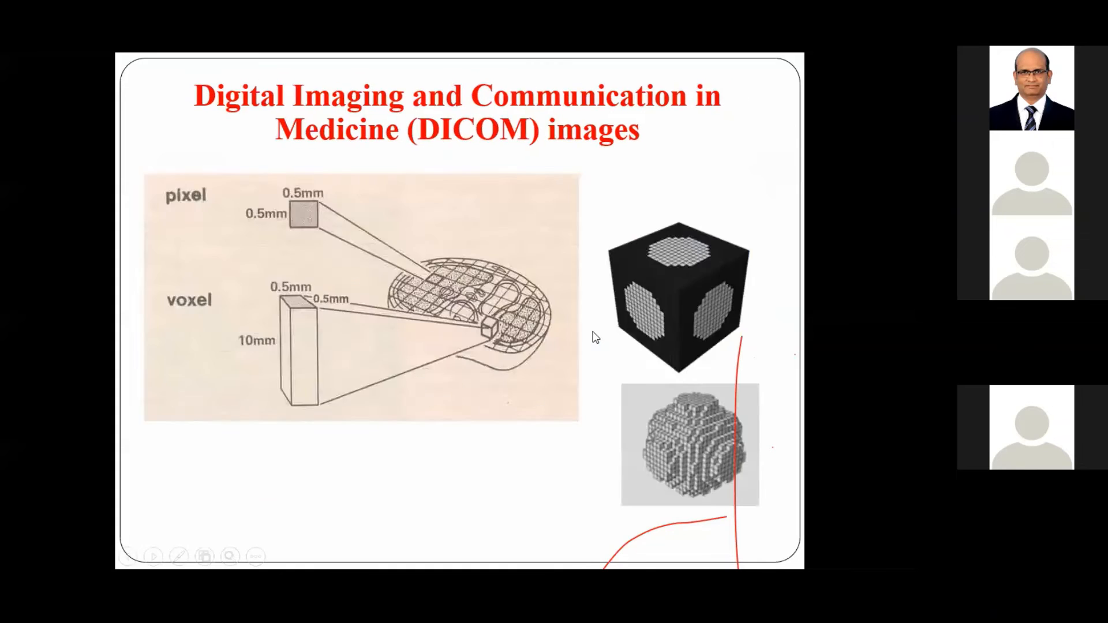
click(596, 337)
click(599, 339)
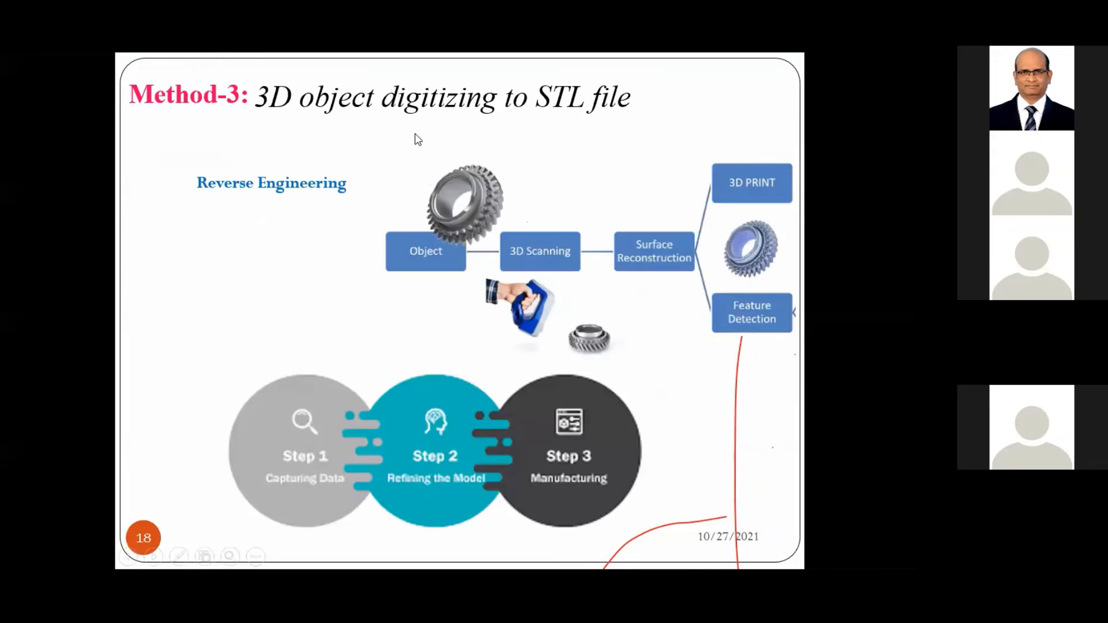
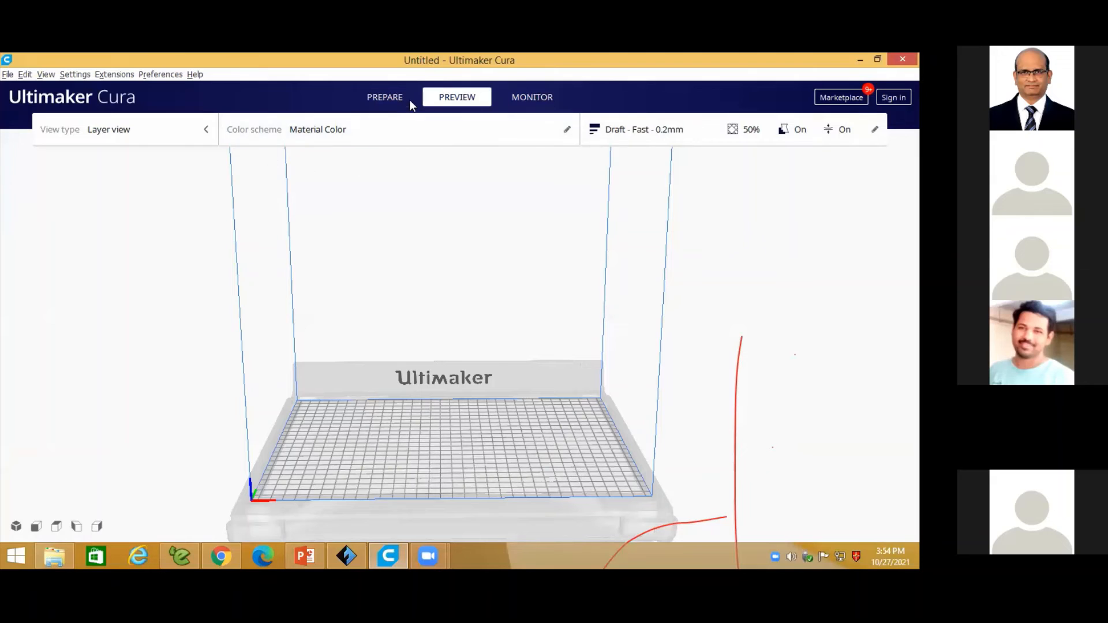
- Return to the Prepare stage and open the Hospital One STL file from the Hospital Project folder in OU Practice Class
scroll(98, 191, up, 3)
scroll(175, 240, down, 5)
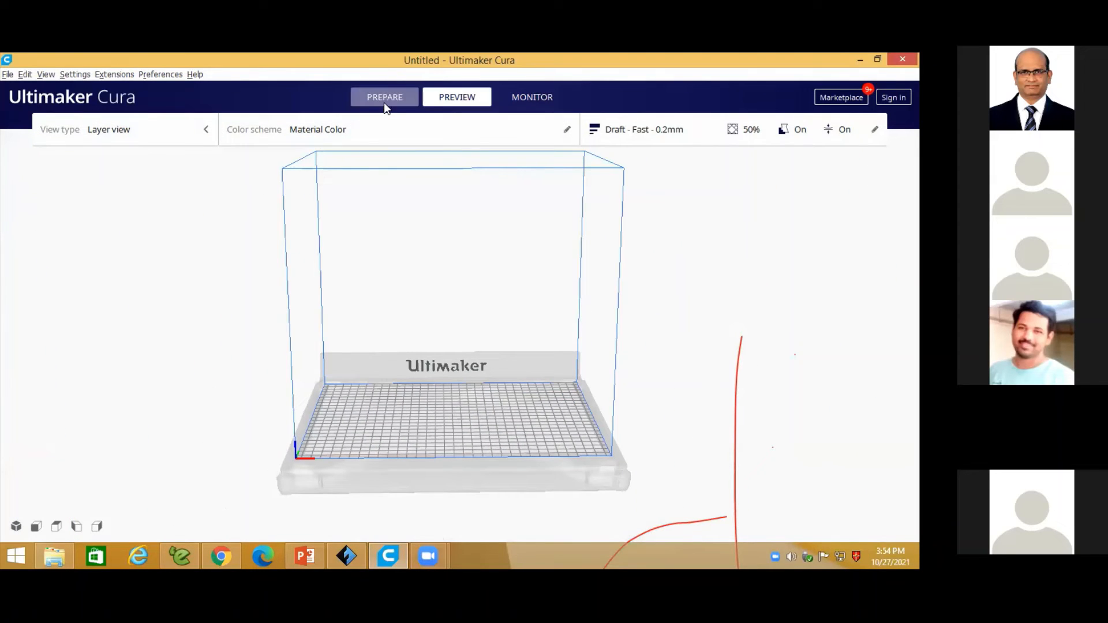
click(384, 99)
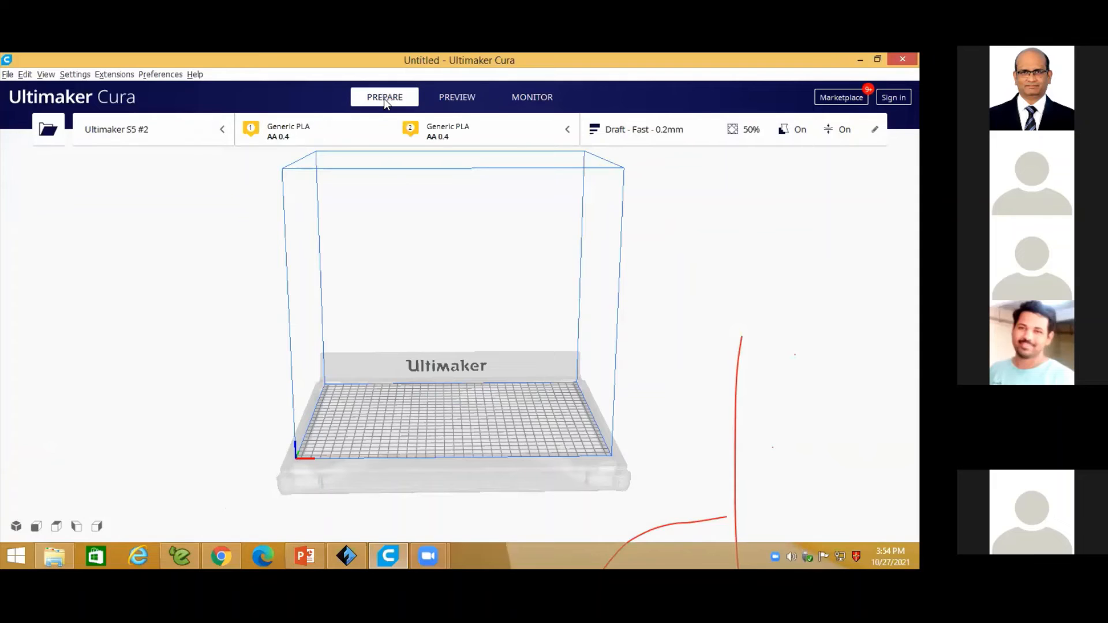
click(38, 131)
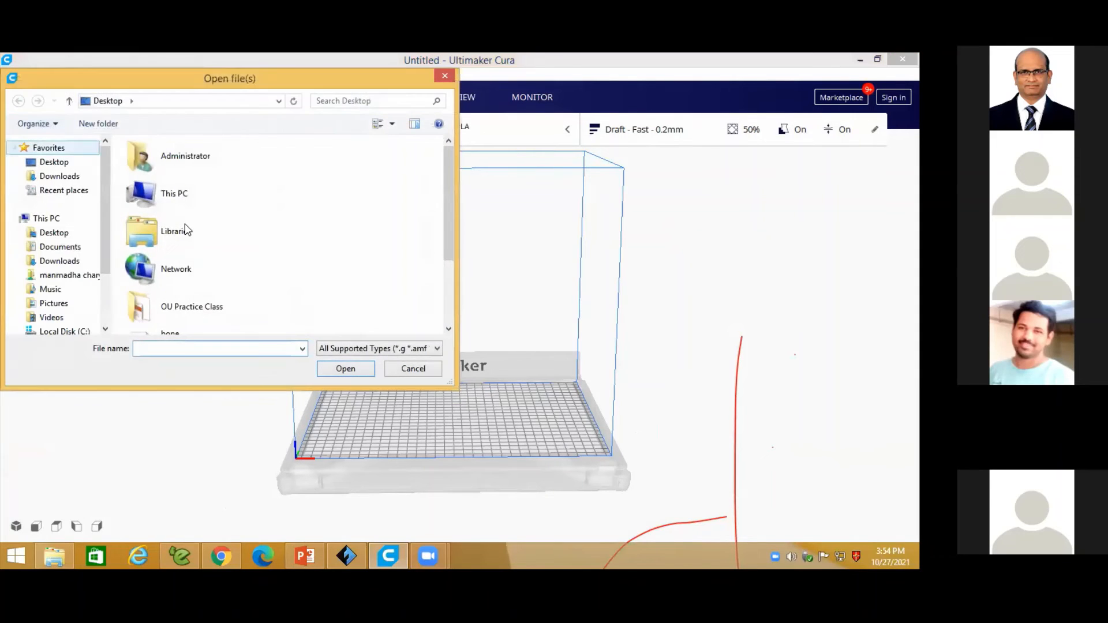
double_click(194, 308)
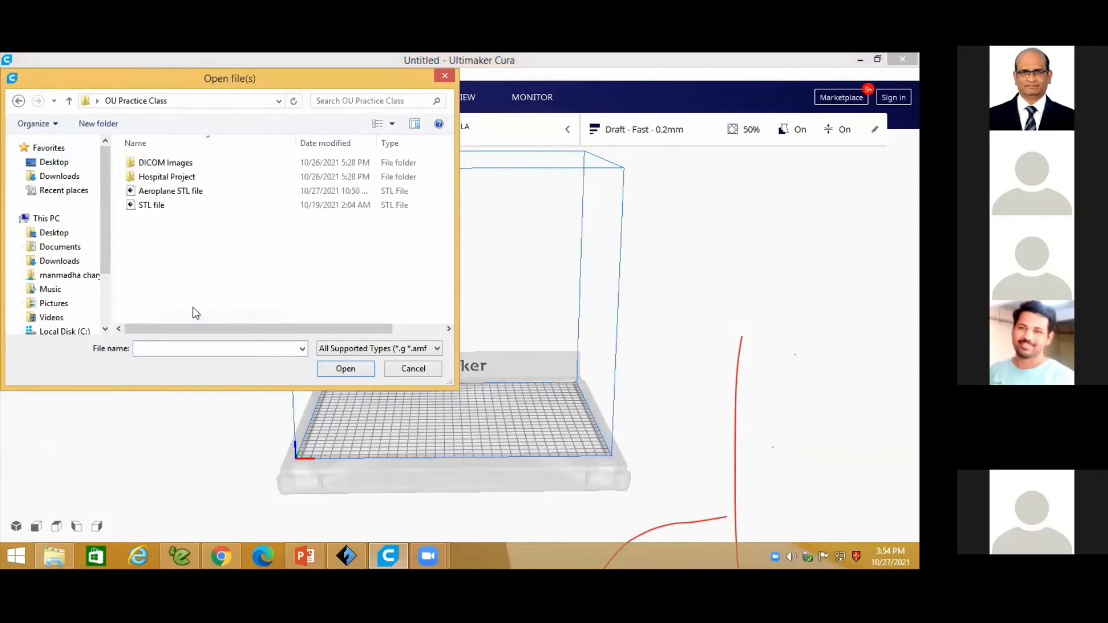
double_click(172, 178)
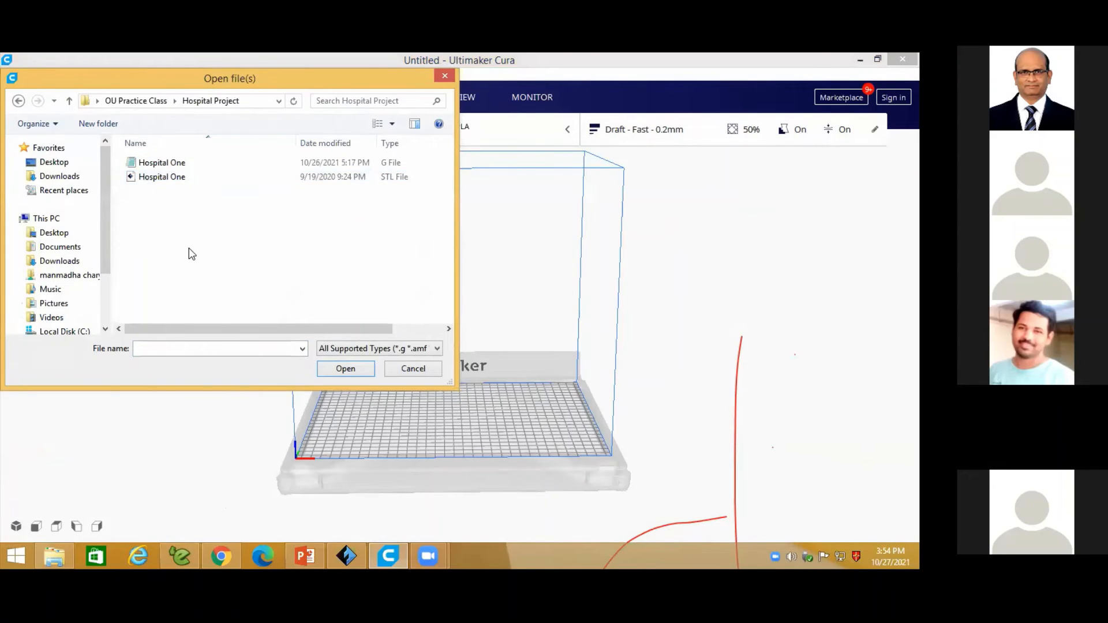
click(166, 183)
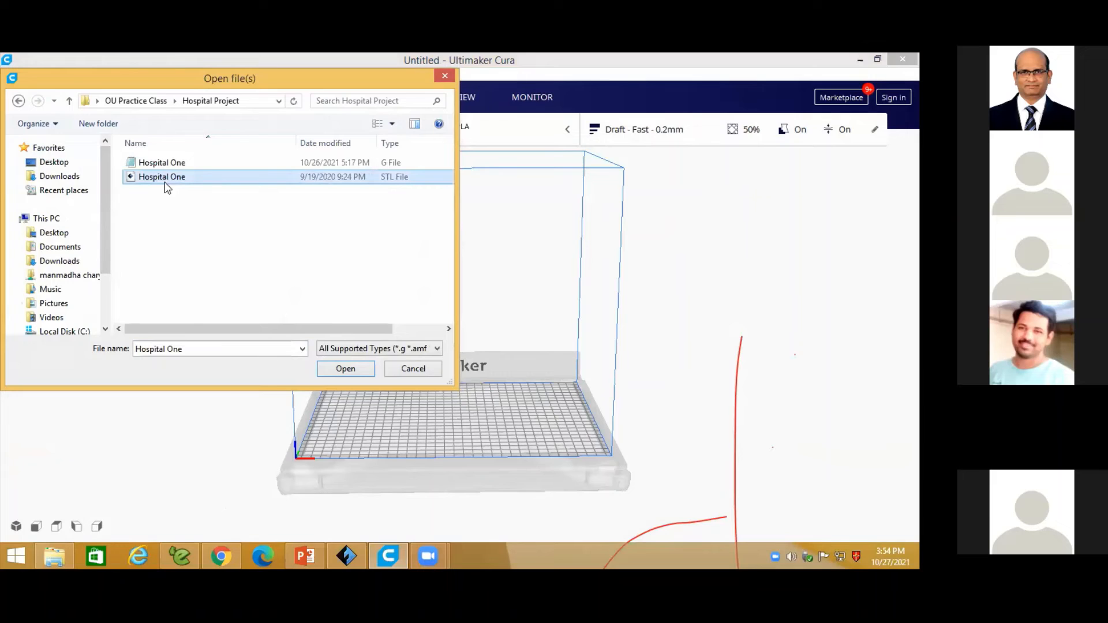
click(342, 369)
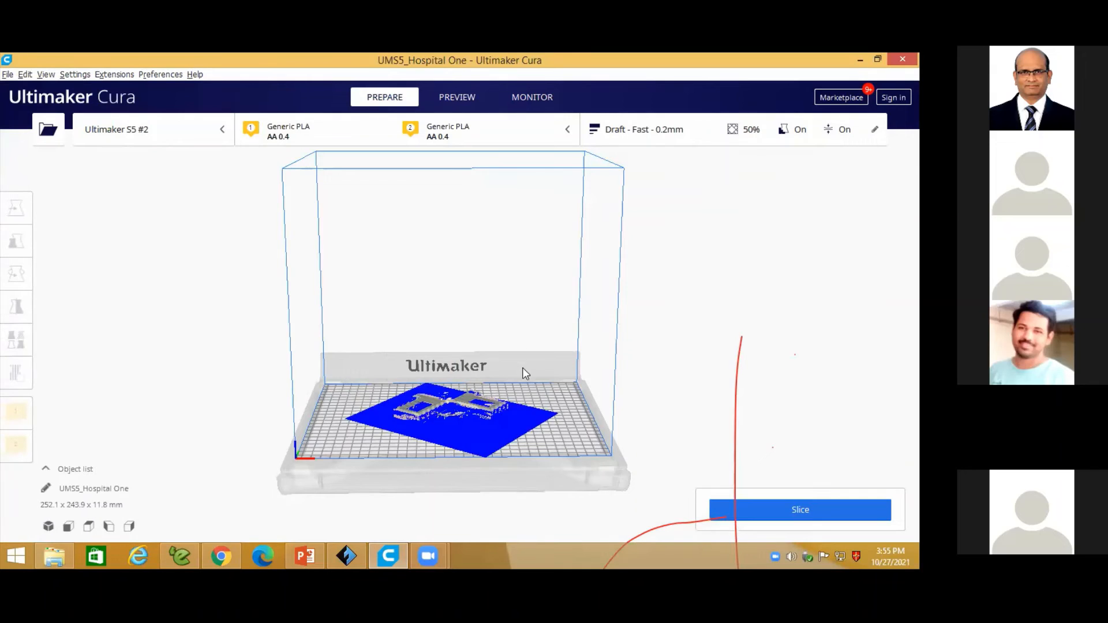
- Inspect the highlighted surfaces of the hospital model up close, dismiss the Model errors message and leave the model deselected
mouse_move(553, 429)
right_down()
mouse_move(559, 407)
mouse_move(555, 418)
right_up()
scroll(457, 424, up, 3)
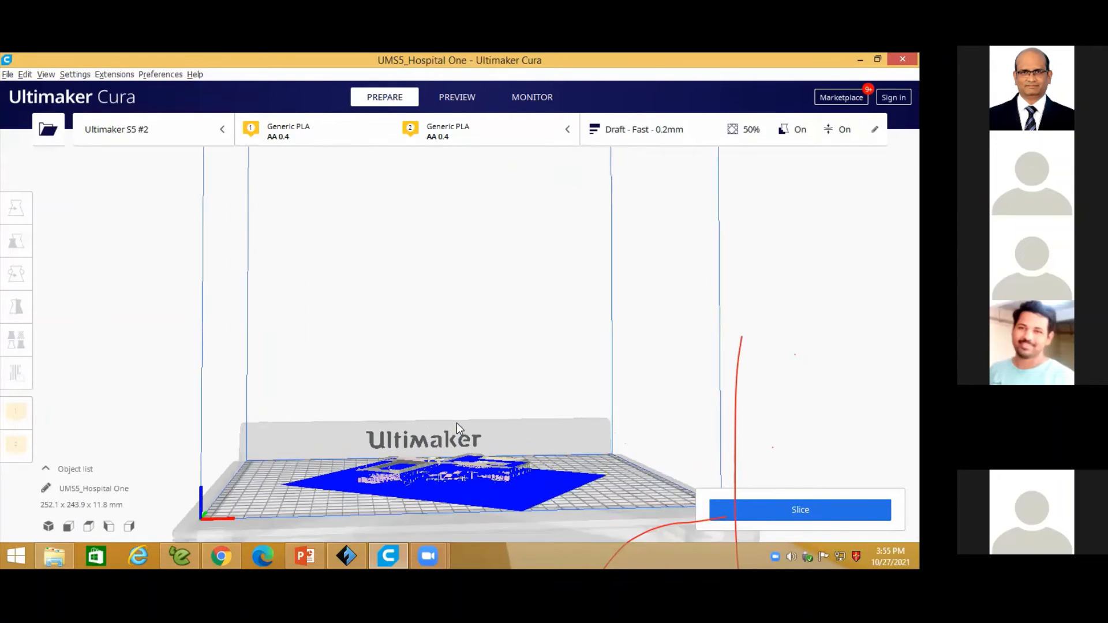
right_drag(455, 453, 671, 392)
scroll(454, 376, up, 2)
right_drag(460, 410, 463, 363)
scroll(478, 452, up, 3)
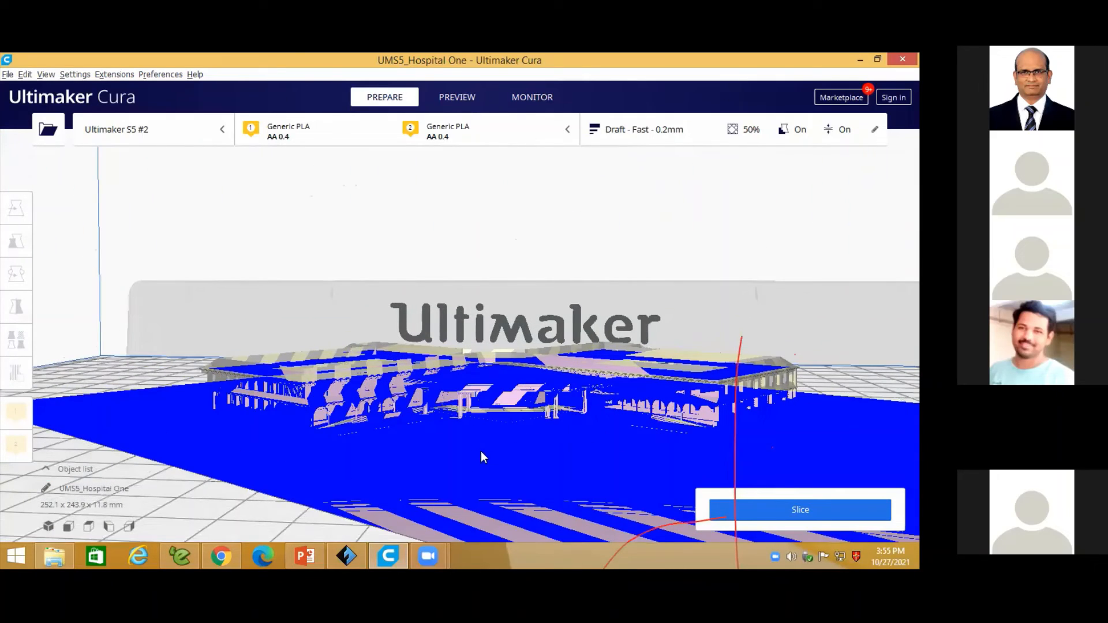
click(561, 450)
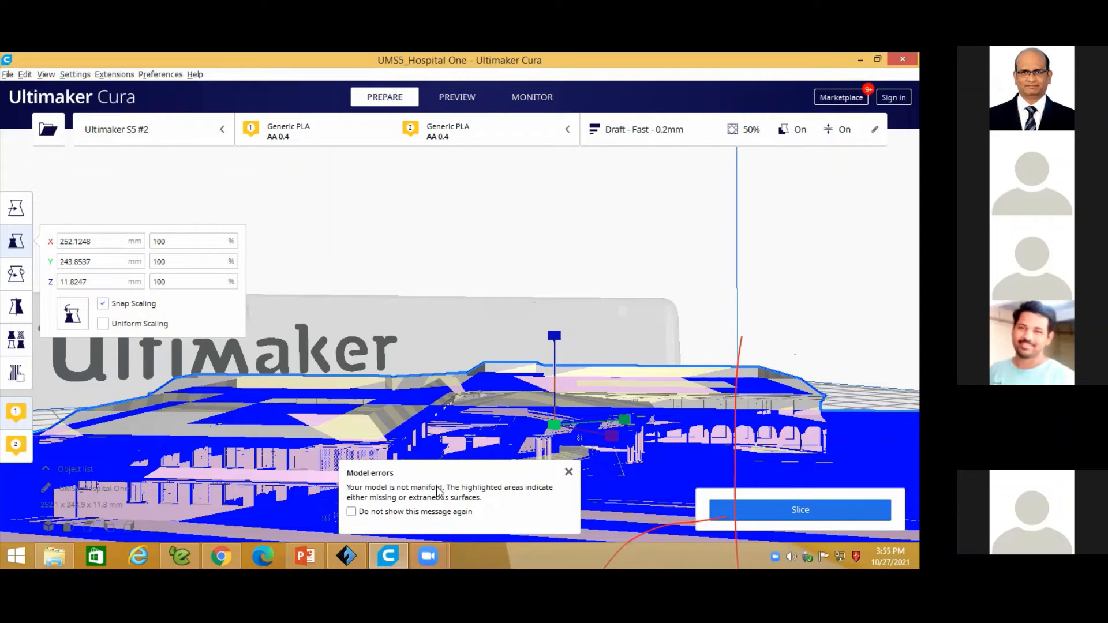
click(568, 471)
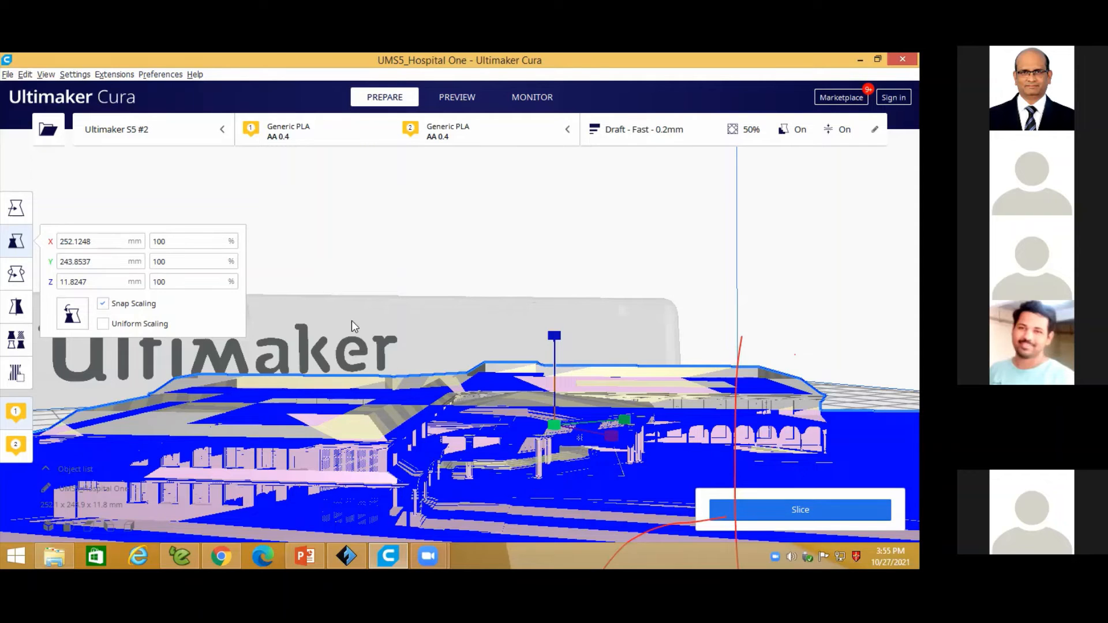
click(396, 248)
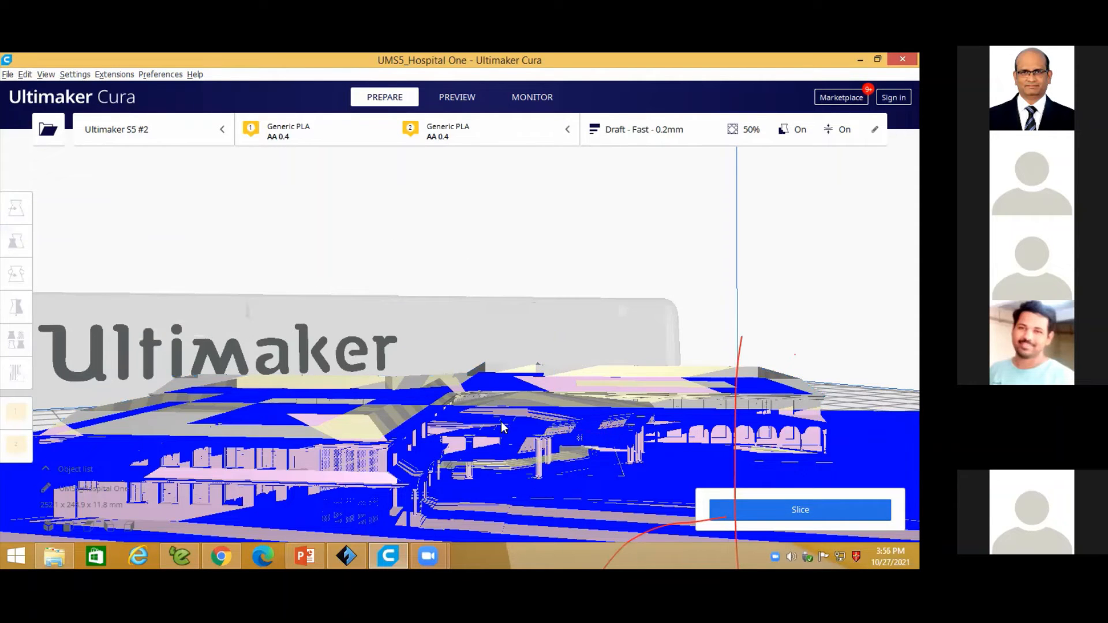
- Examine the hospital building and its base plate from different distances and angles, leaving the model deselected
scroll(501, 423, down, 8)
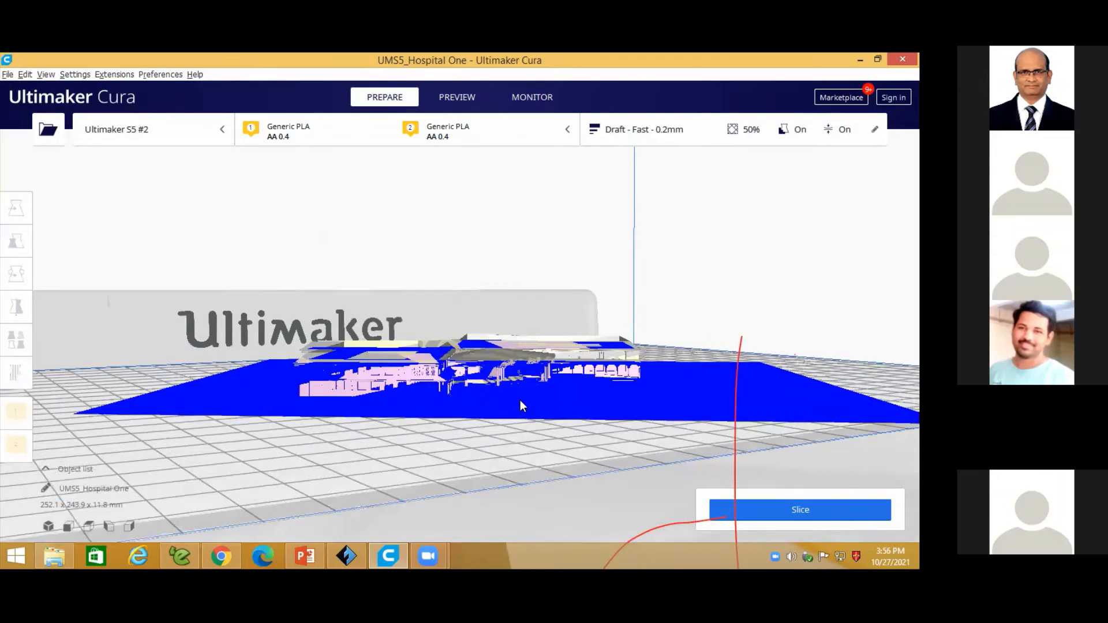
right_drag(520, 401, 477, 398)
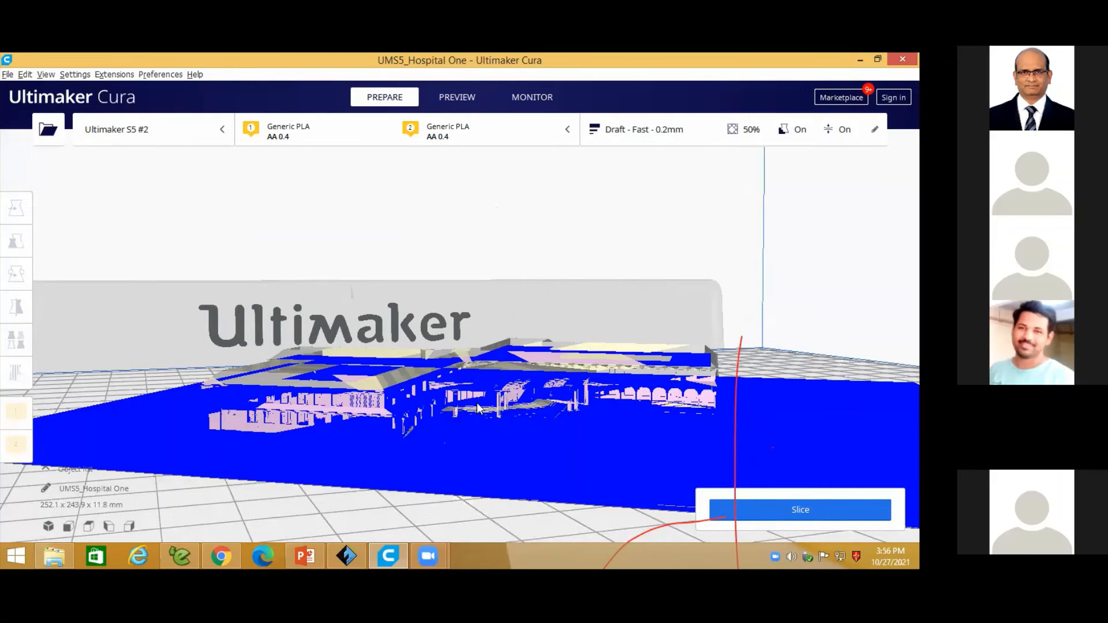
click(483, 392)
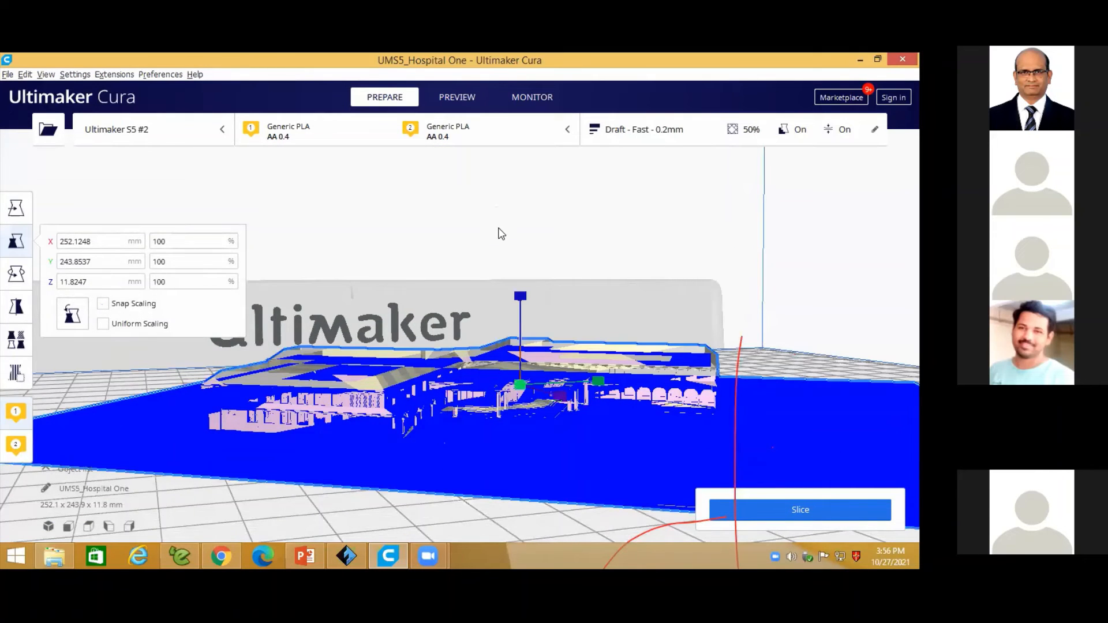
click(494, 254)
right_drag(463, 366, 576, 407)
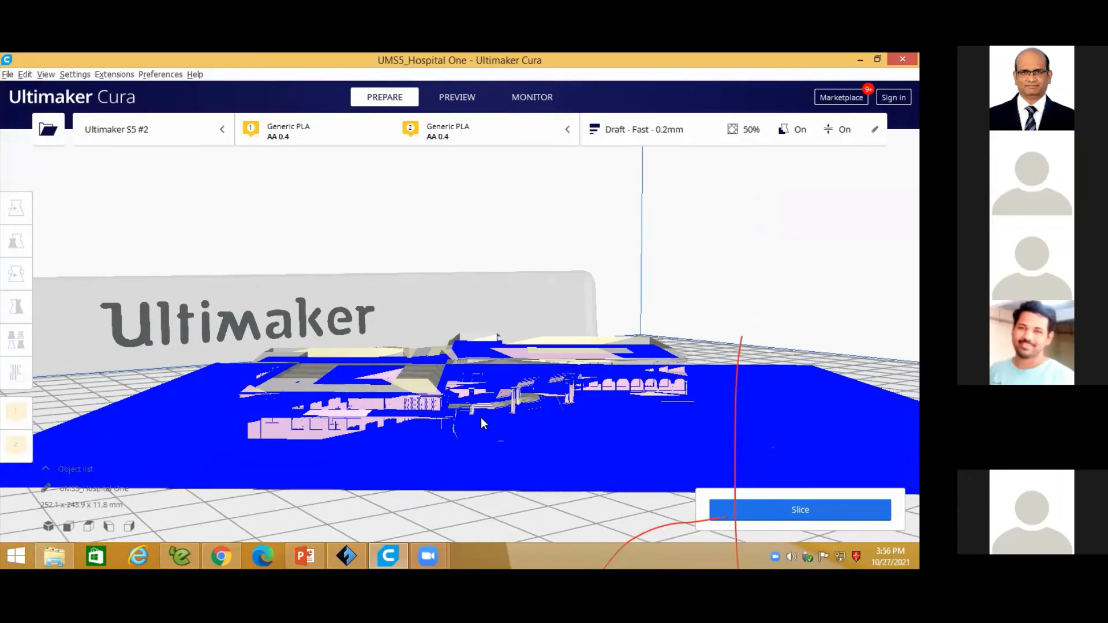
scroll(480, 417, up, 3)
mouse_move(479, 417)
right_down()
mouse_move(504, 412)
mouse_move(480, 424)
mouse_move(473, 404)
right_up()
- Switch to FlashPrint, load the Hospital One STL file and accept deleting the faulty model
click(346, 555)
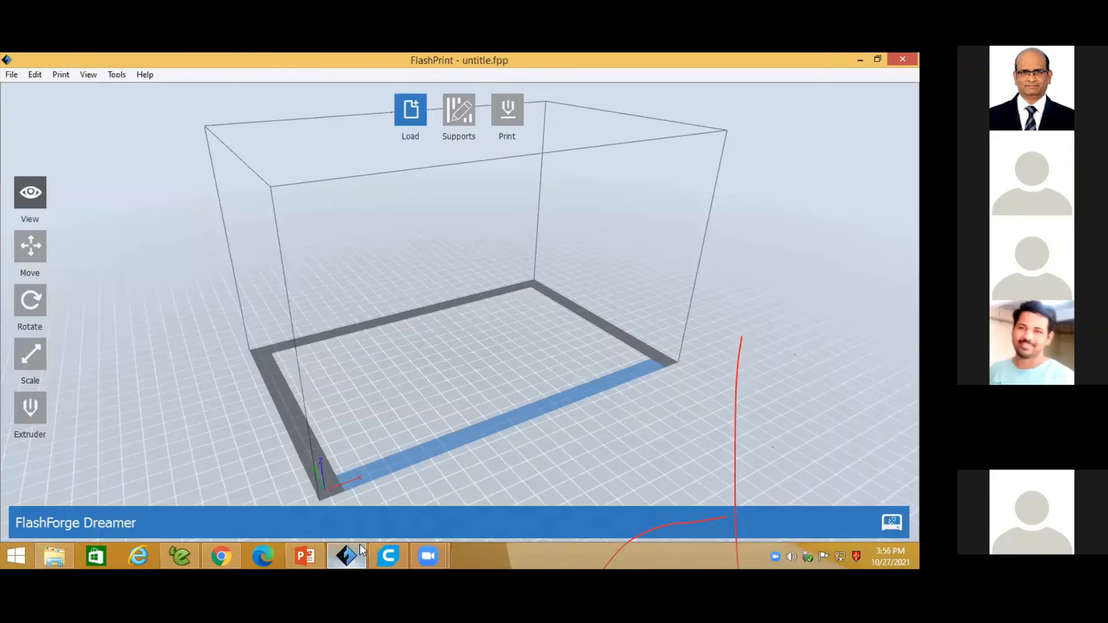
click(411, 116)
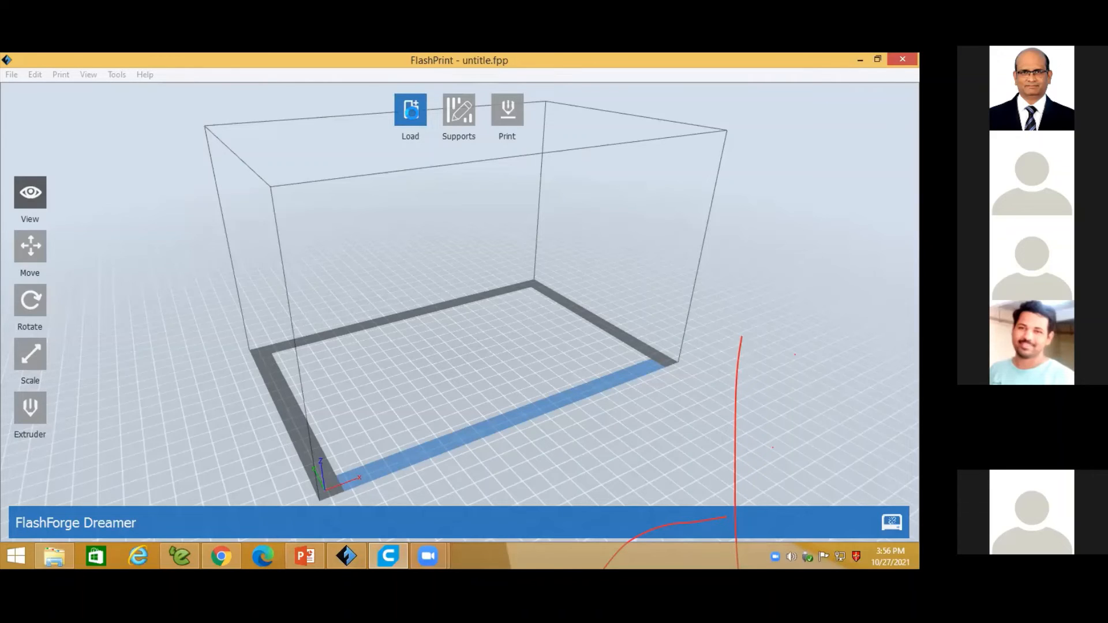
click(412, 113)
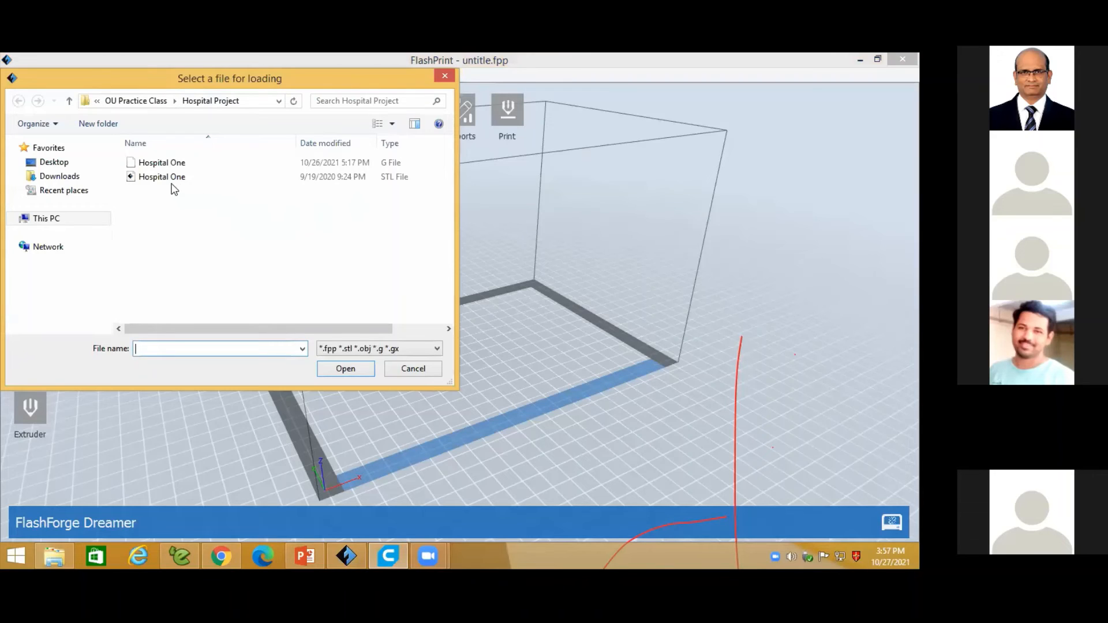
click(346, 369)
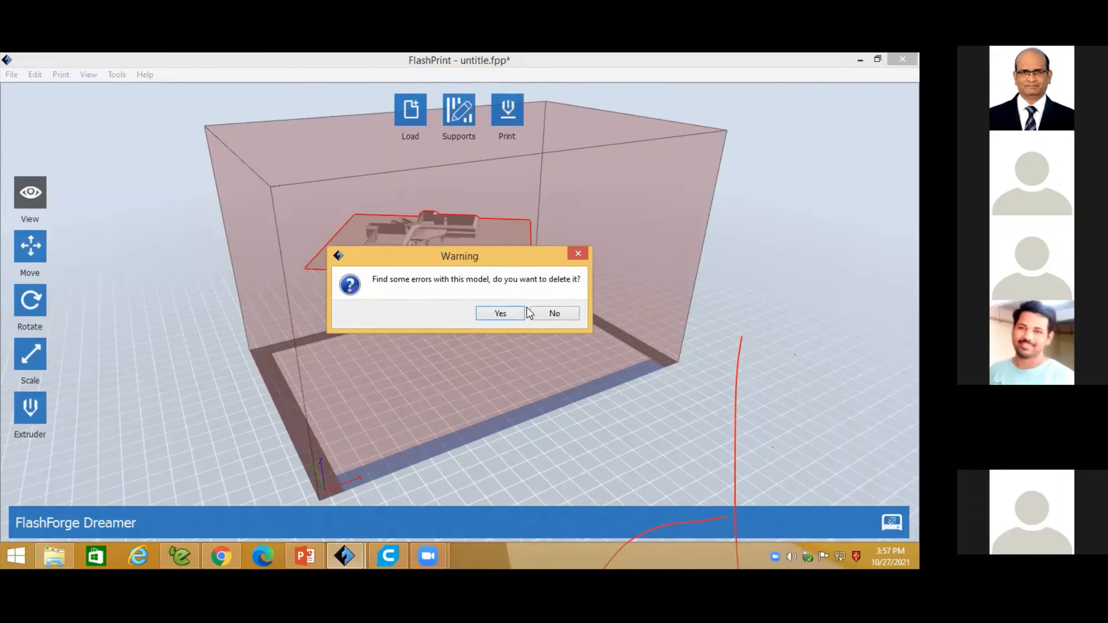
click(500, 314)
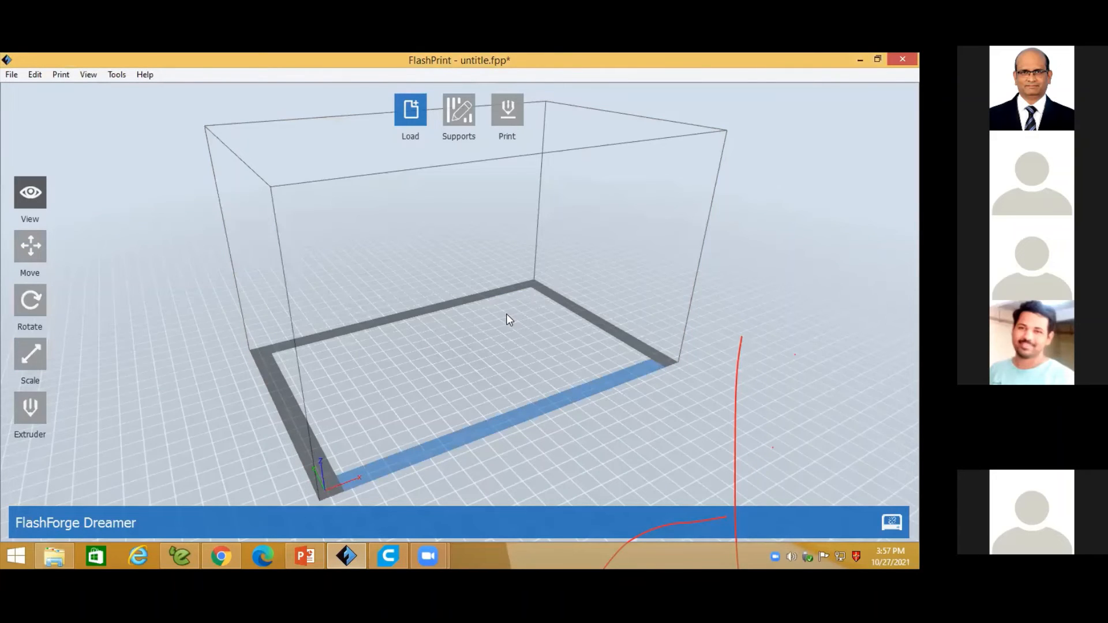
- Load the Hospital One STL file again, keep the model despite its errors and put it on the platform
click(404, 108)
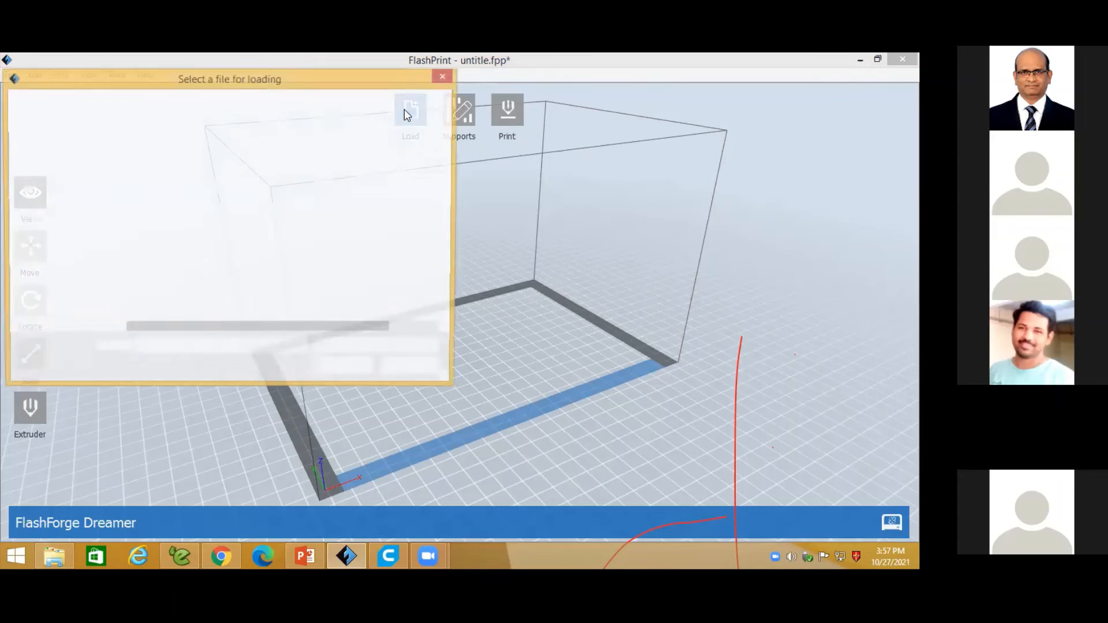
click(153, 178)
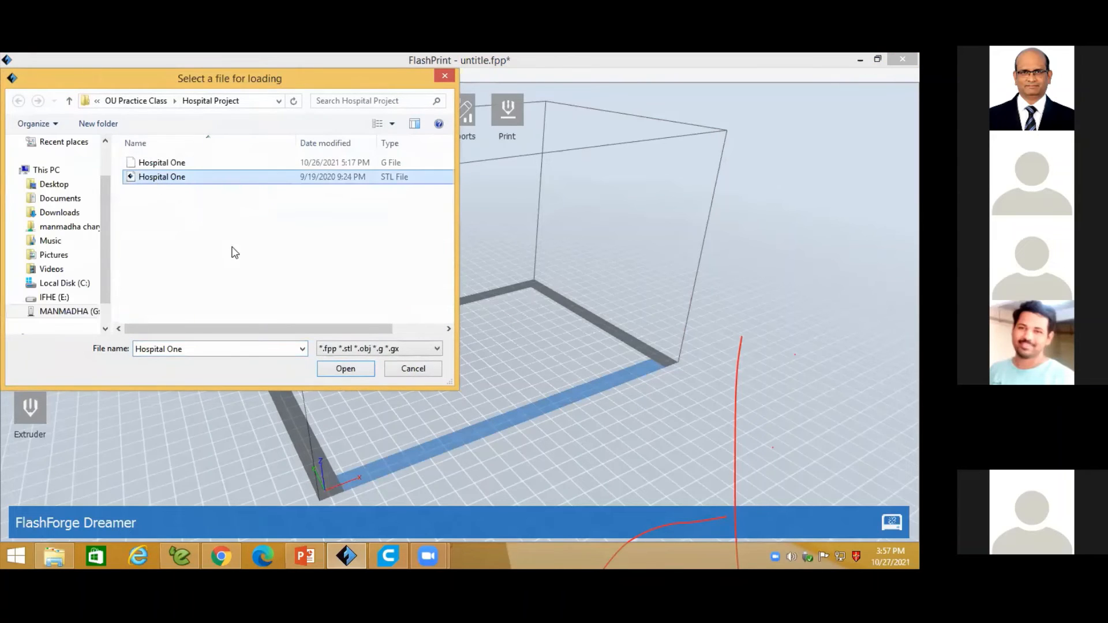
click(356, 369)
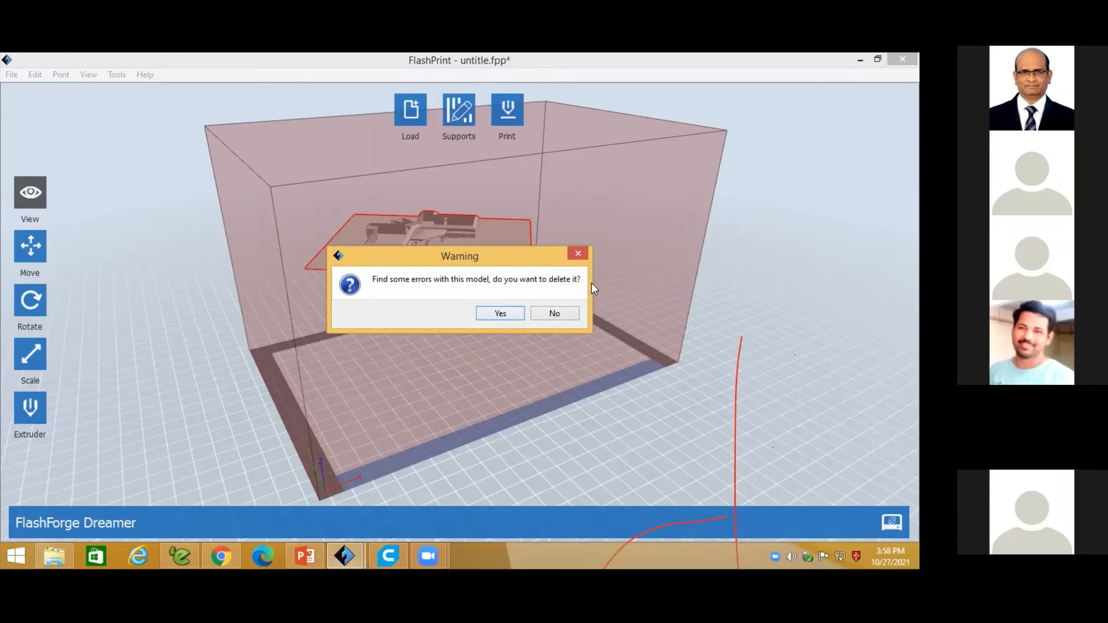
click(568, 316)
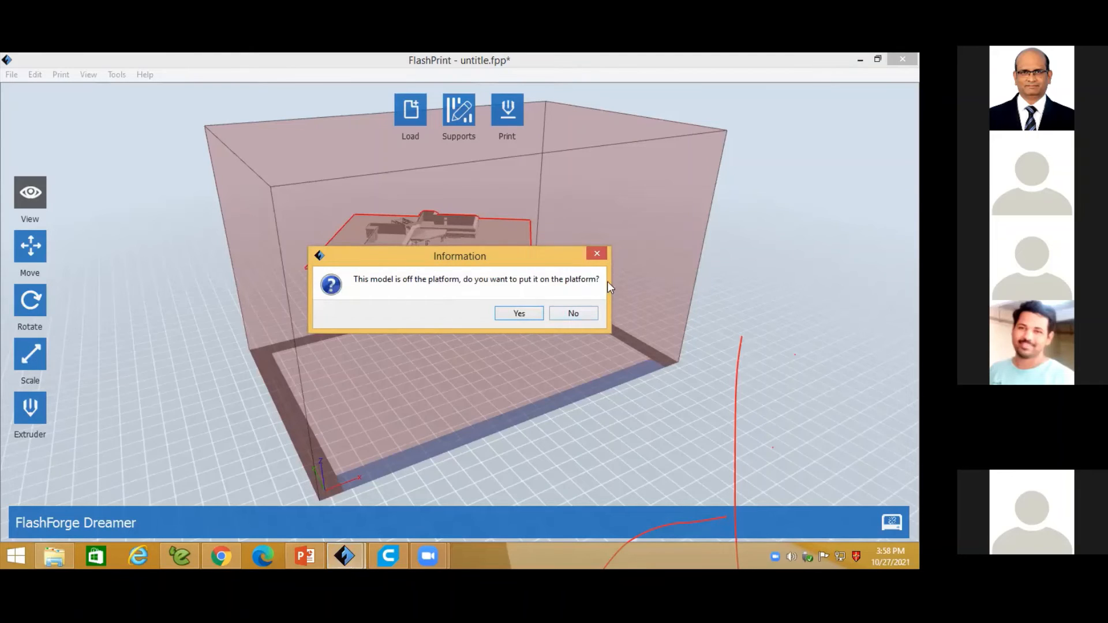
click(520, 315)
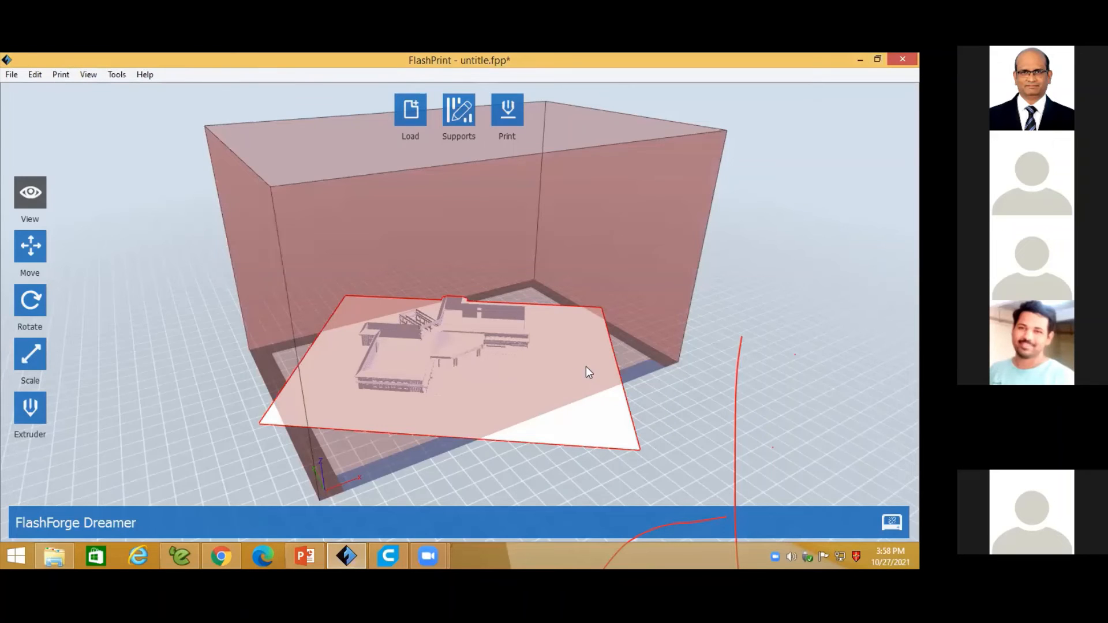
- Scale the hospital model uniformly to 80%
right_drag(586, 366, 212, 291)
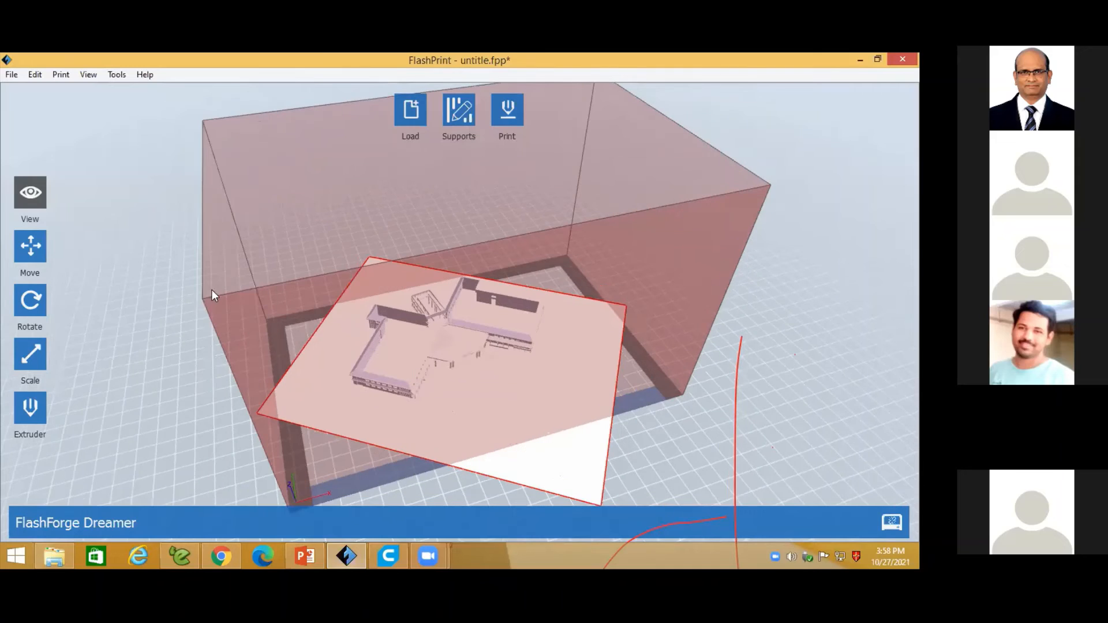
click(27, 356)
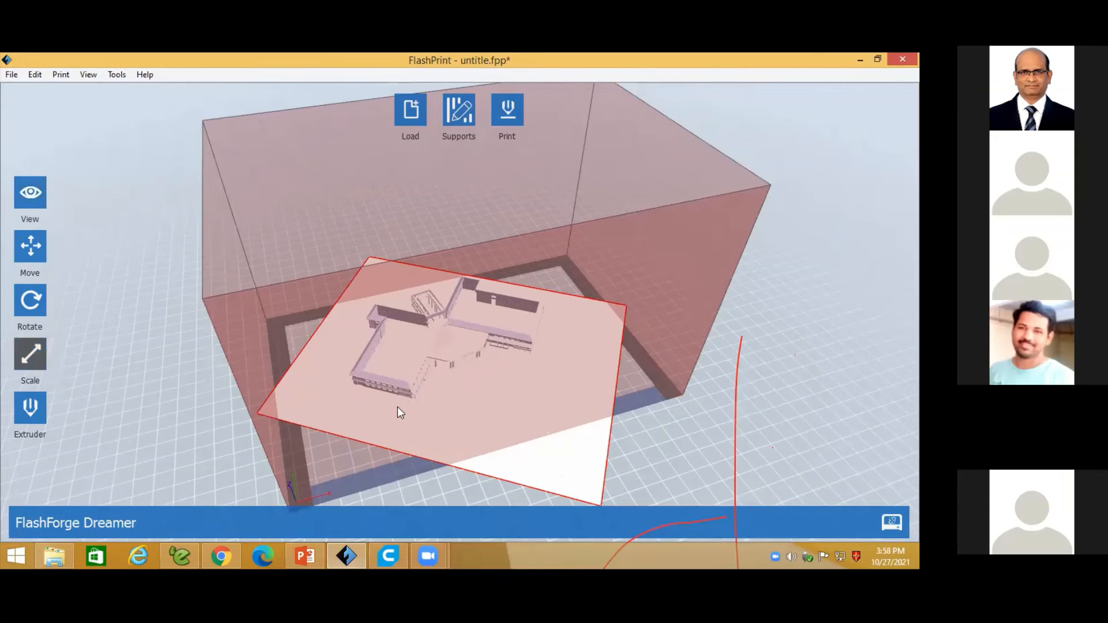
click(29, 355)
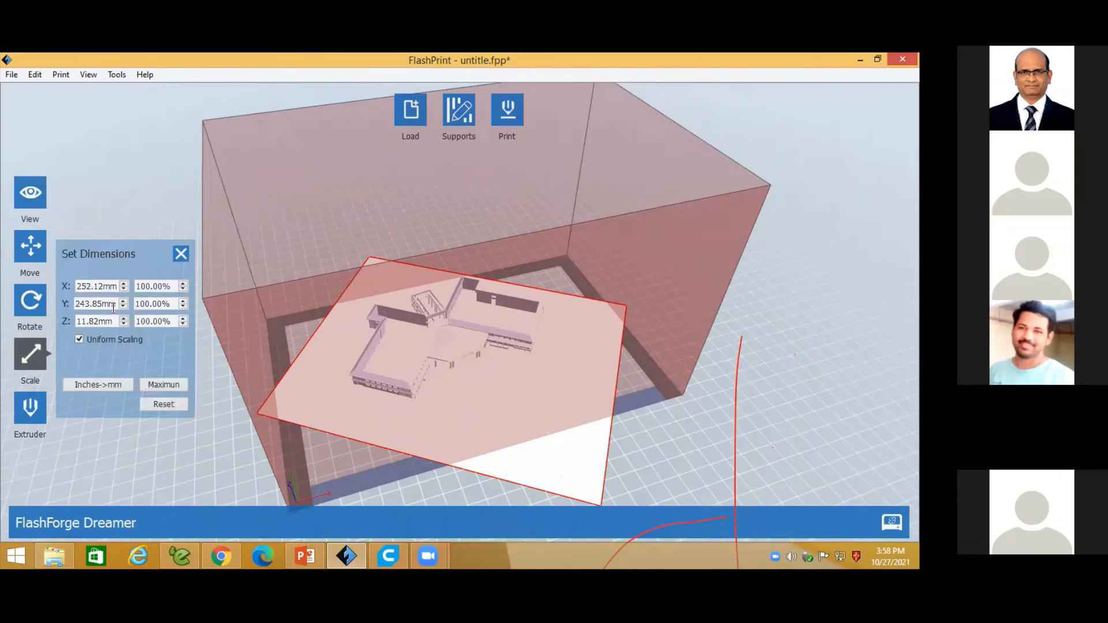
drag(148, 287, 135, 287)
text(80)
key(Return)
click(146, 287)
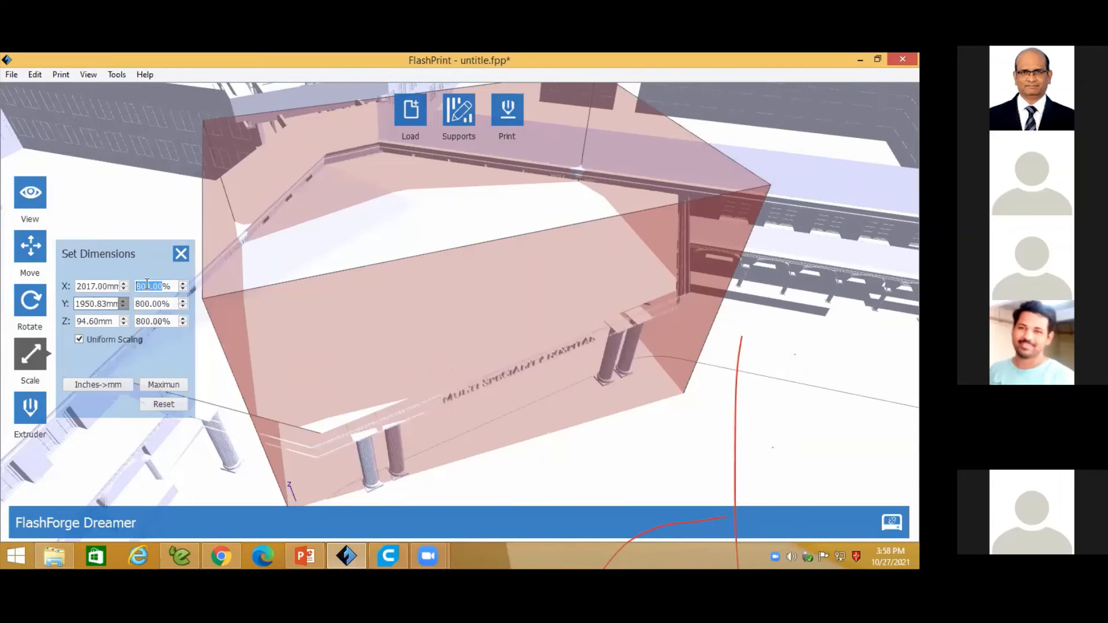
key(BackSpace)
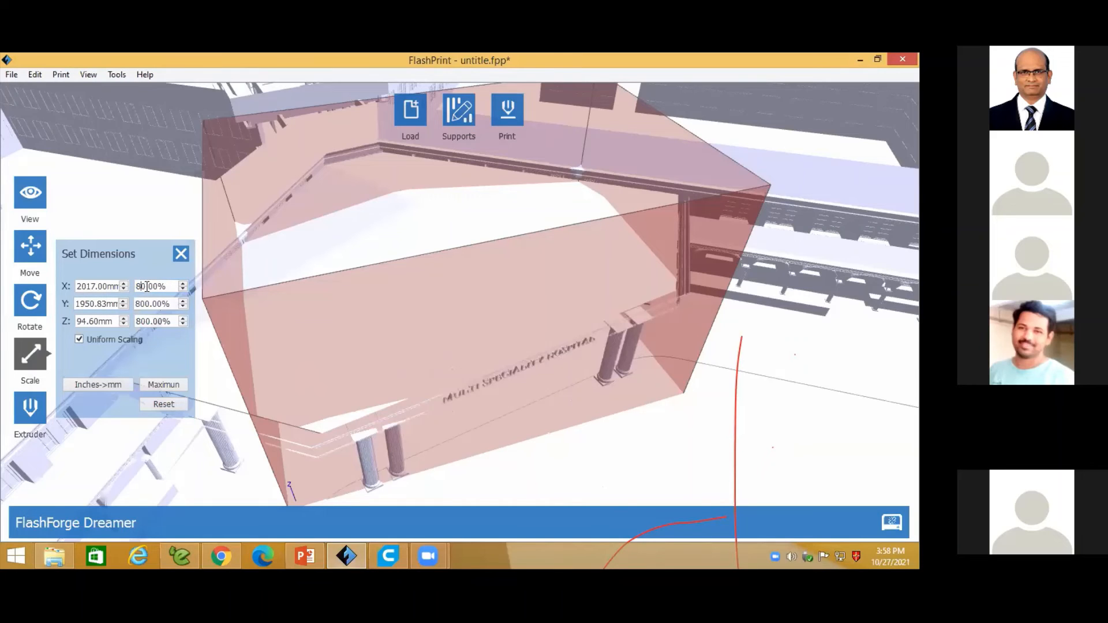
key(Return)
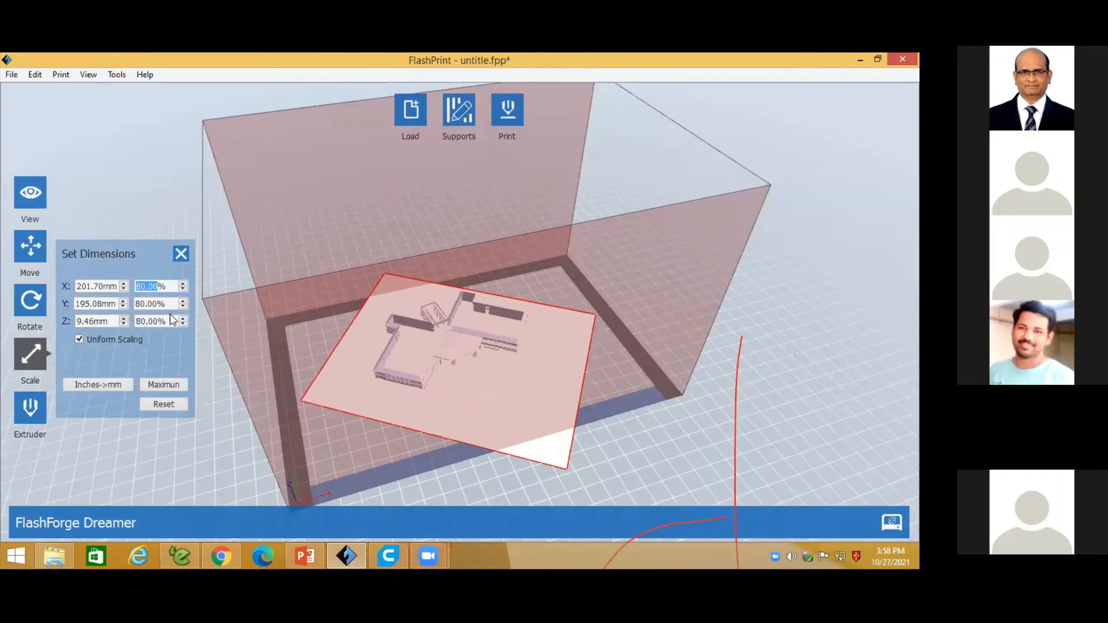
- Set the hospital model's uniform scale to 60%, close the dimension settings and view it from the front of the platform
click(143, 287)
key(BackSpace)
text(6)
key(Return)
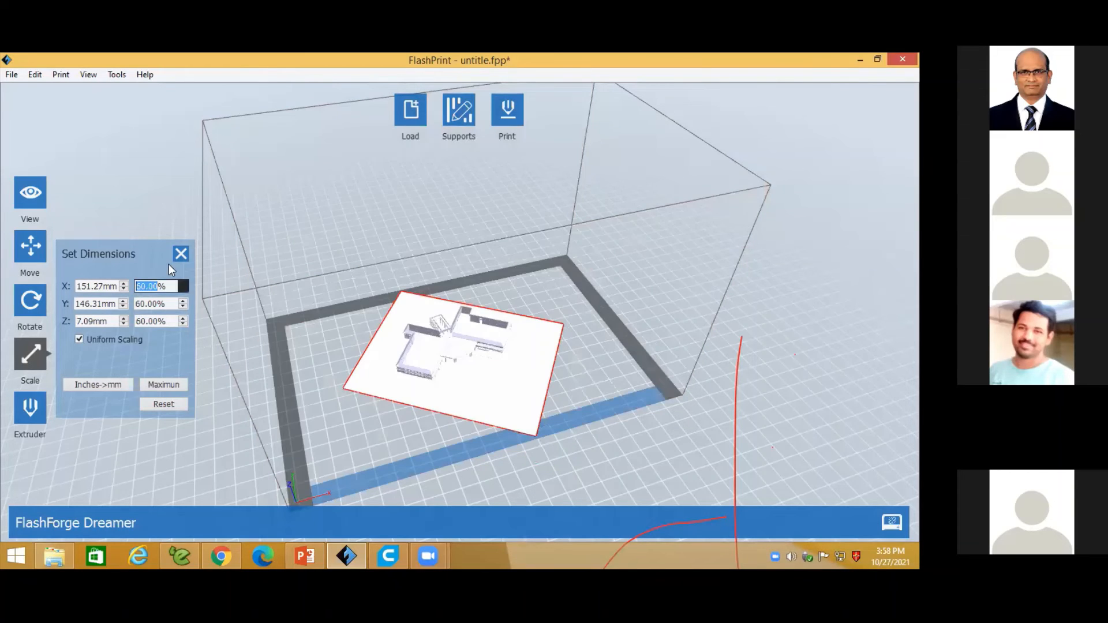
click(180, 253)
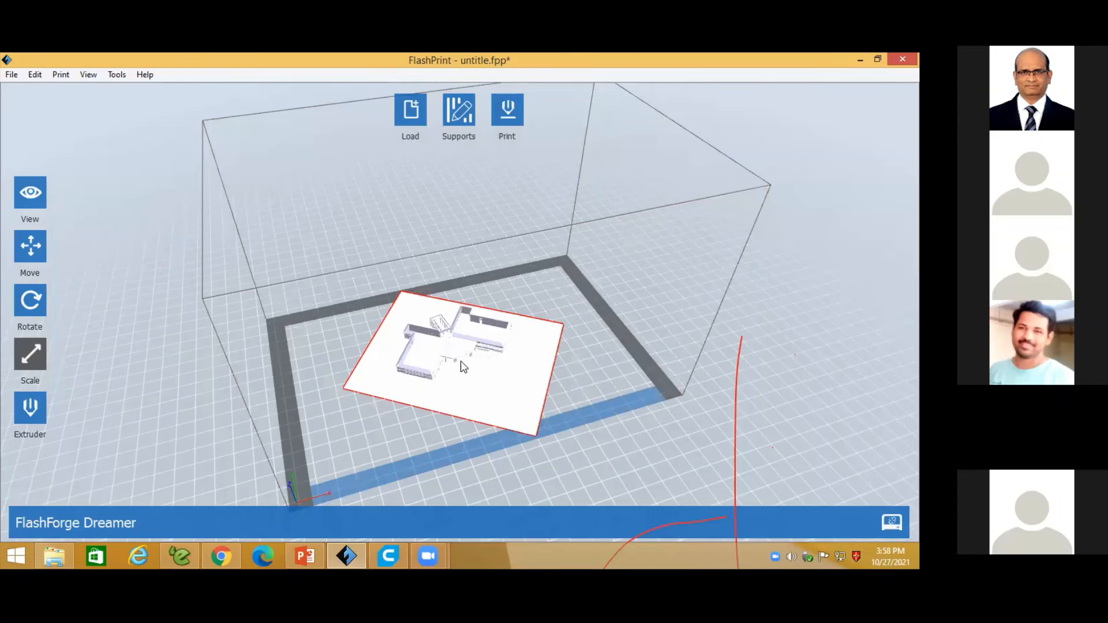
right_drag(460, 362, 499, 380)
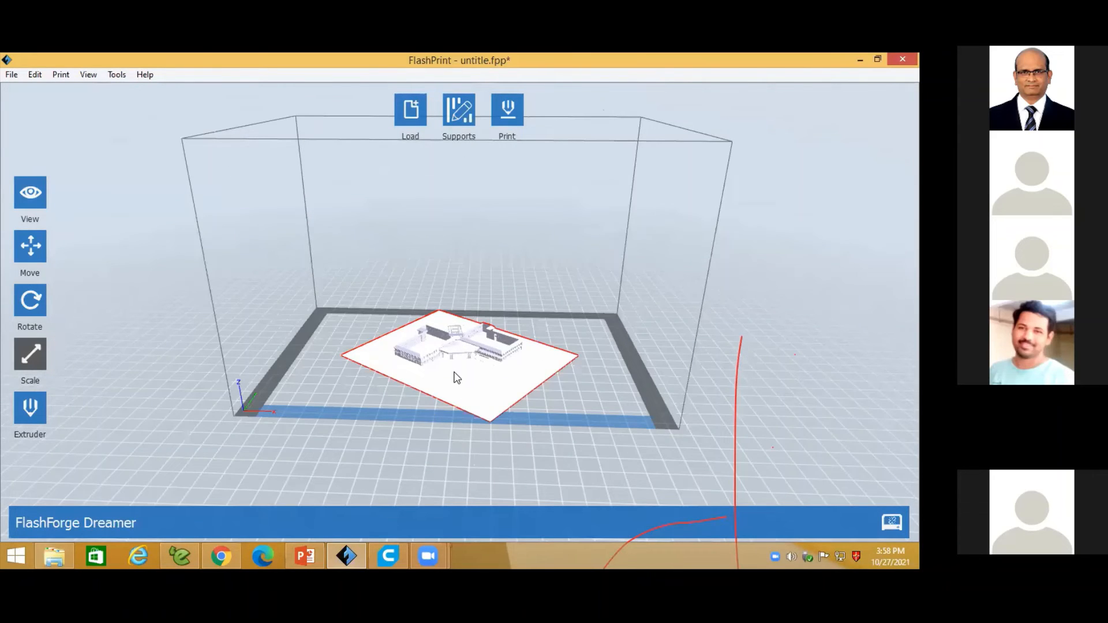
- Examine the hospital model's front facade, entrance canopy lettering and columns up close from several angles
scroll(459, 388, up, 4)
scroll(462, 369, up, 8)
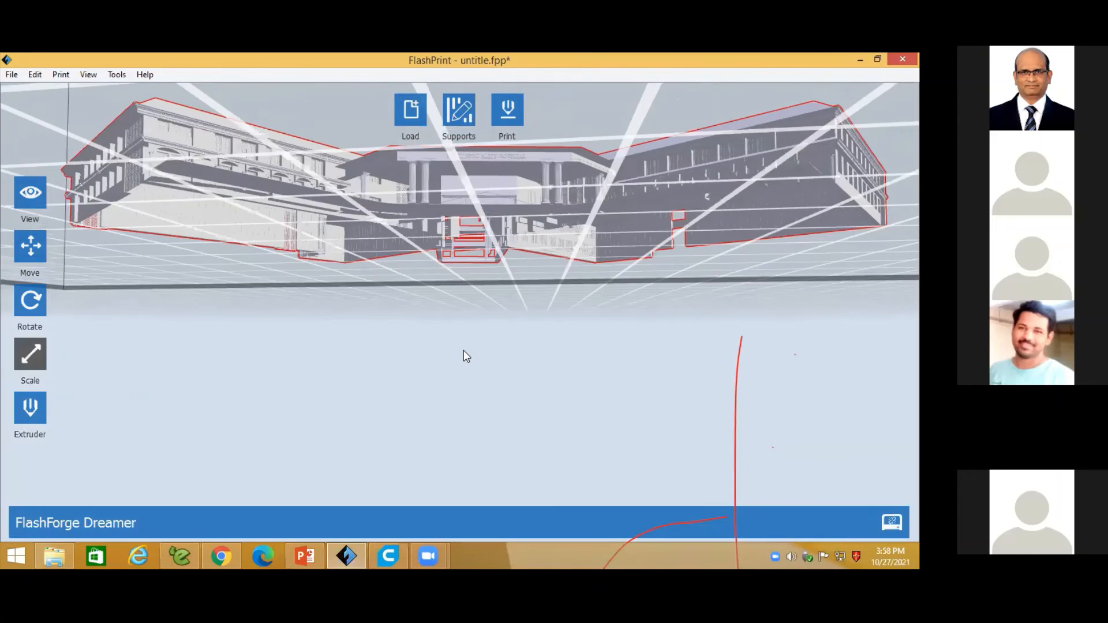
right_drag(464, 351, 468, 378)
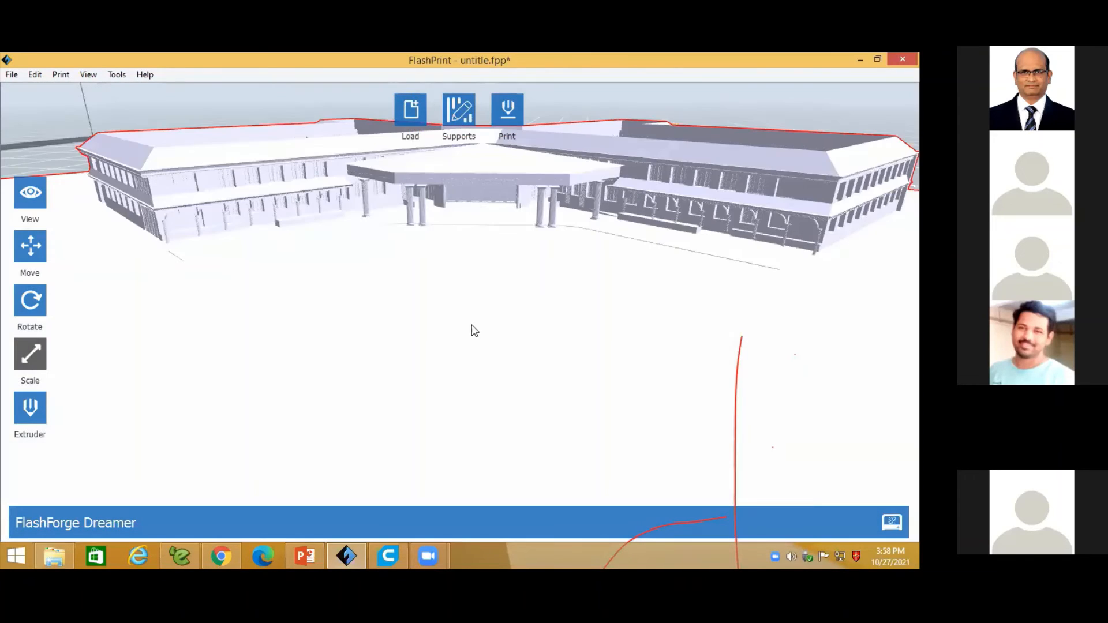
right_drag(503, 322, 518, 377)
scroll(517, 378, up, 8)
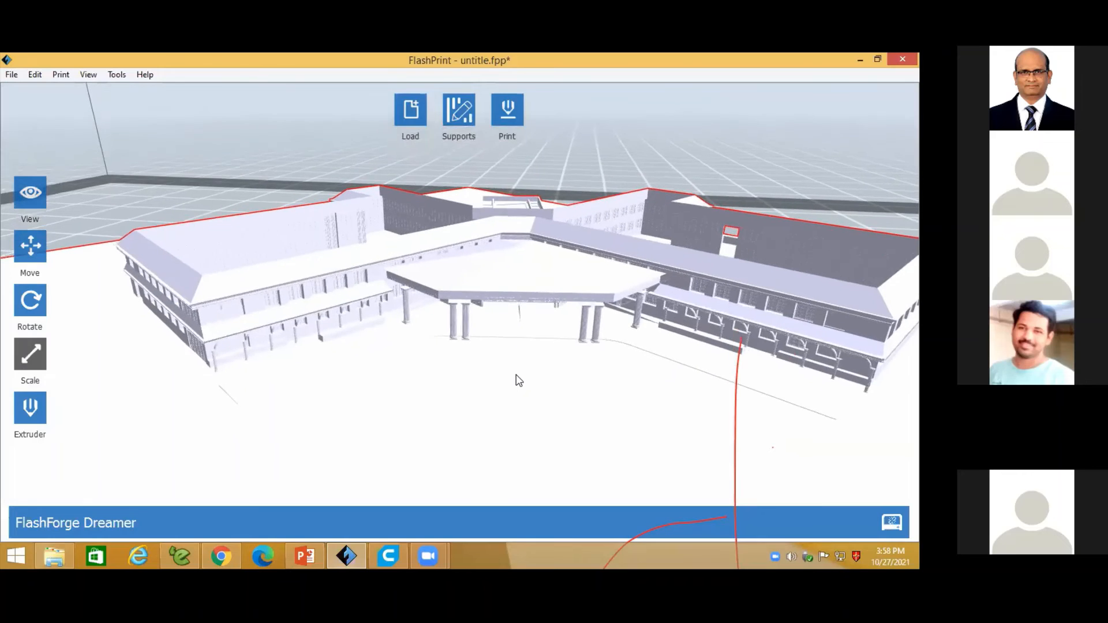
scroll(510, 300, up, 8)
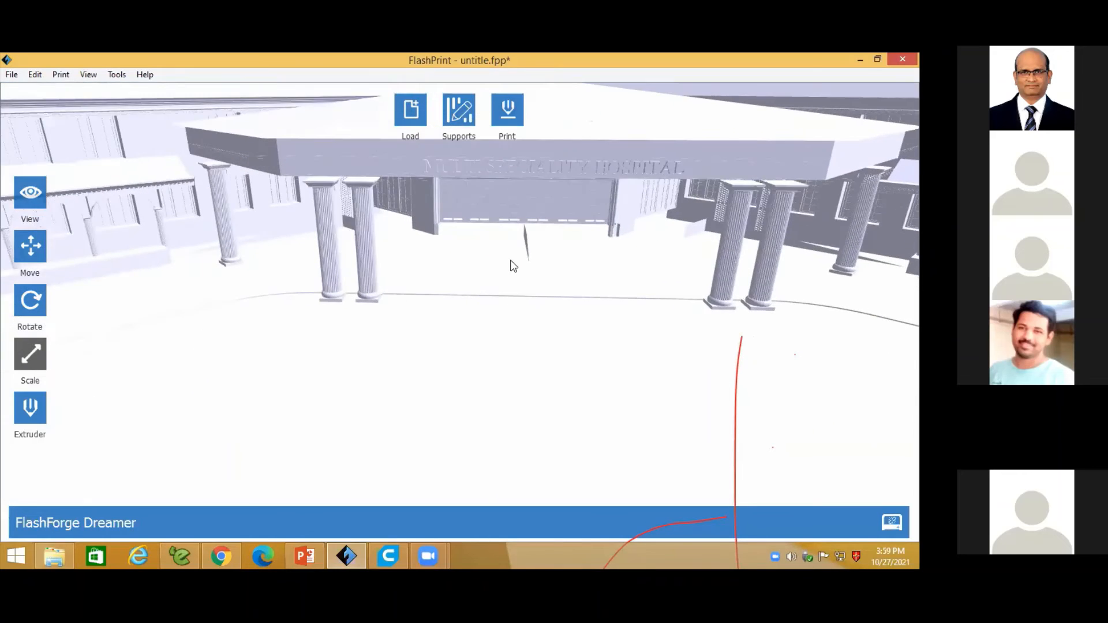
scroll(598, 187, down, 5)
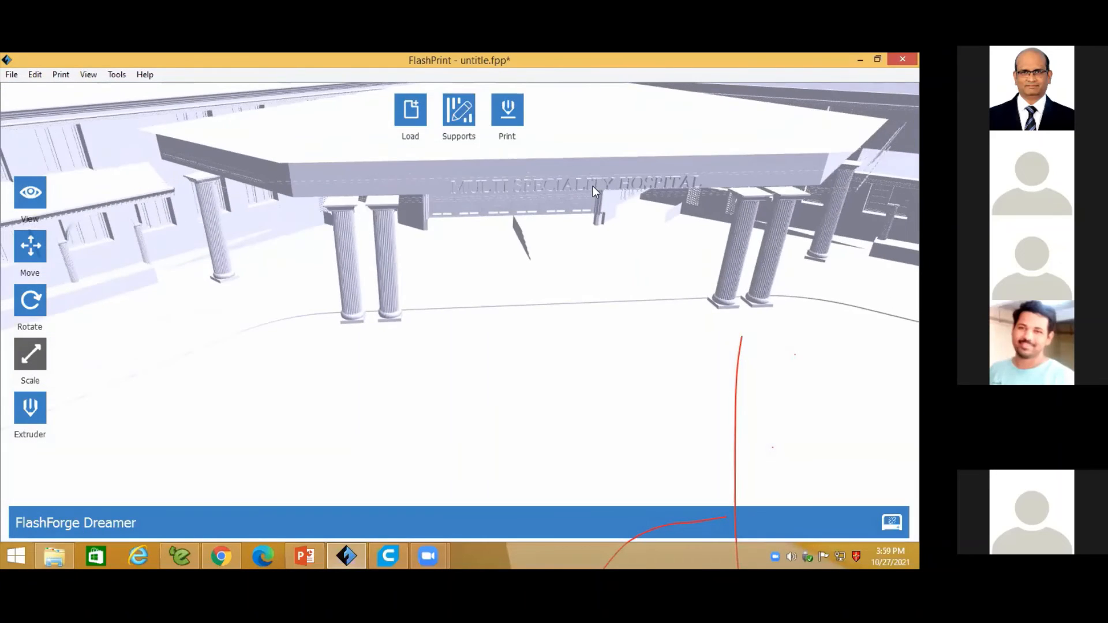
right_drag(594, 186, 346, 182)
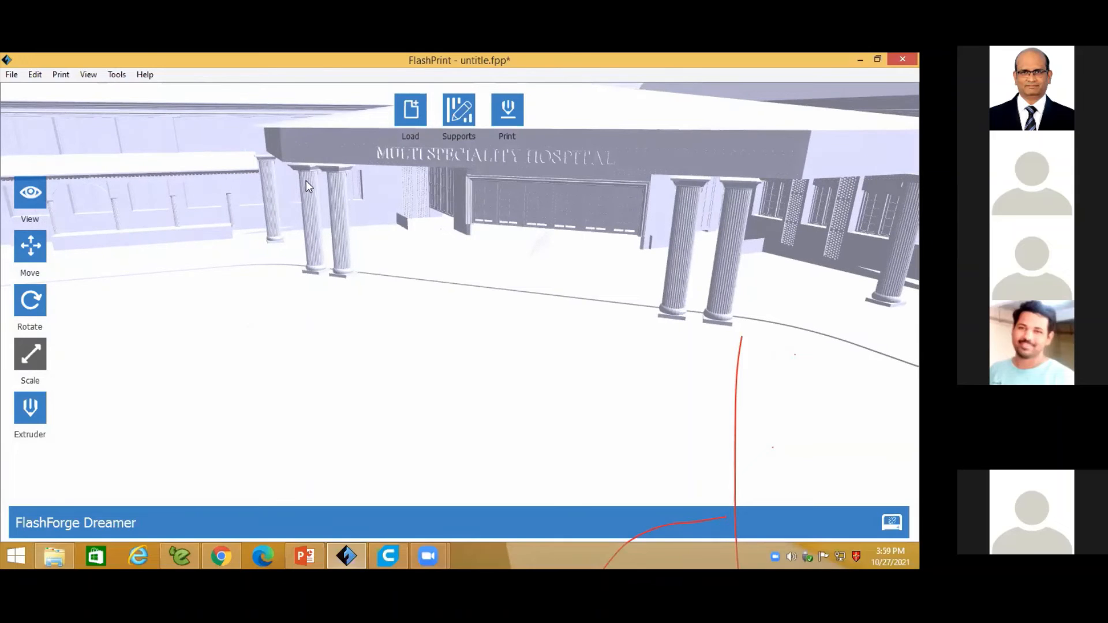
right_drag(719, 250, 791, 244)
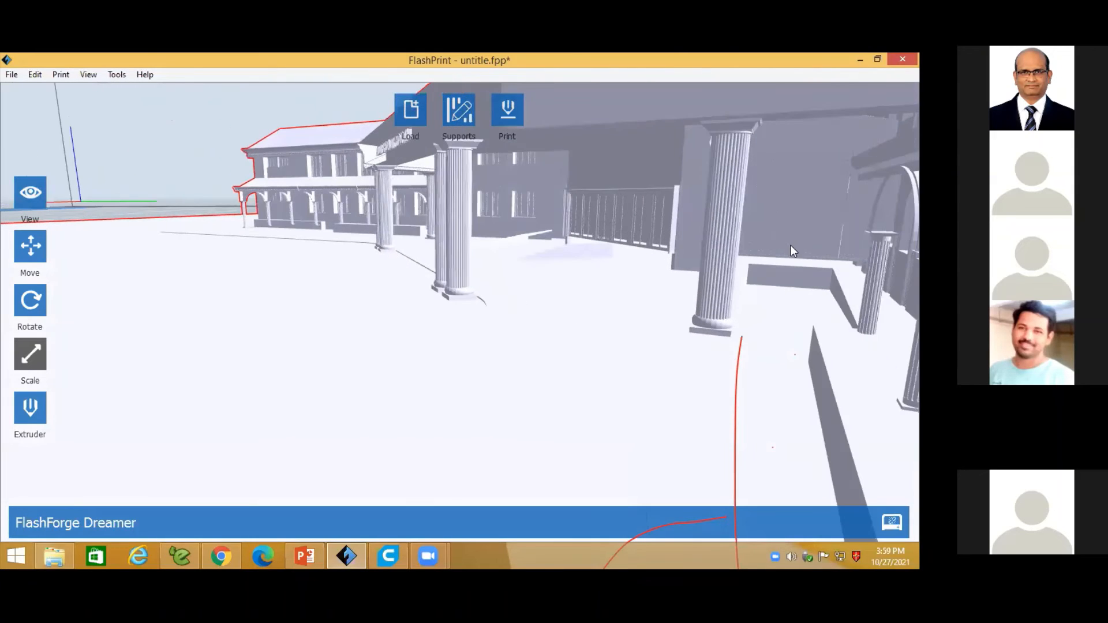
- Examine the walls and pillars around the hospital model's inner courtyard
scroll(726, 247, up, 6)
scroll(714, 247, down, 3)
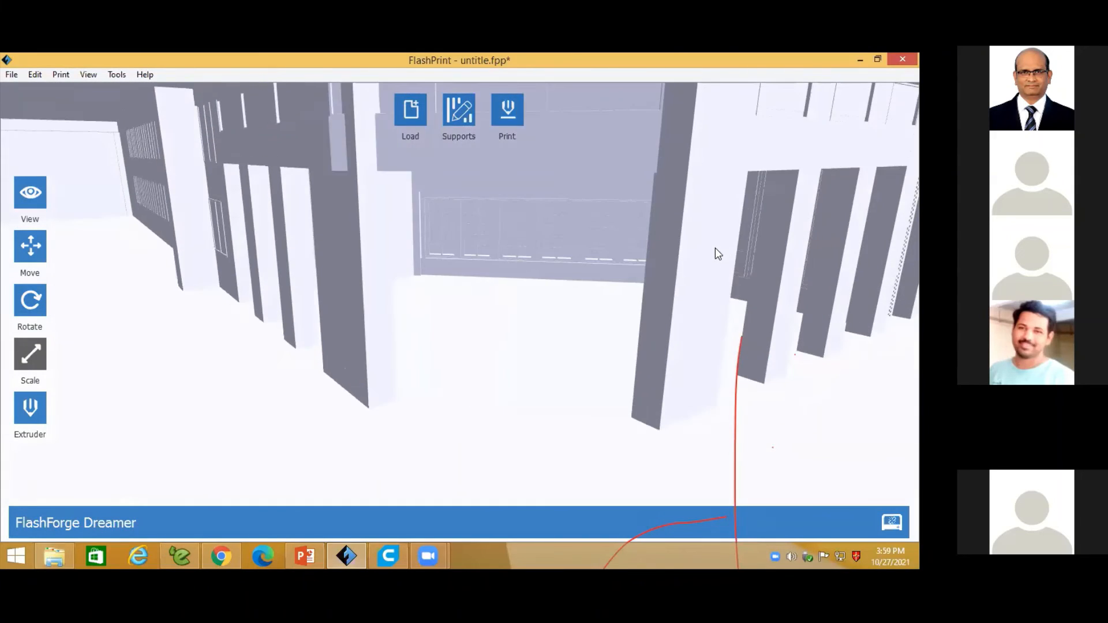
right_drag(715, 247, 773, 258)
scroll(685, 304, down, 8)
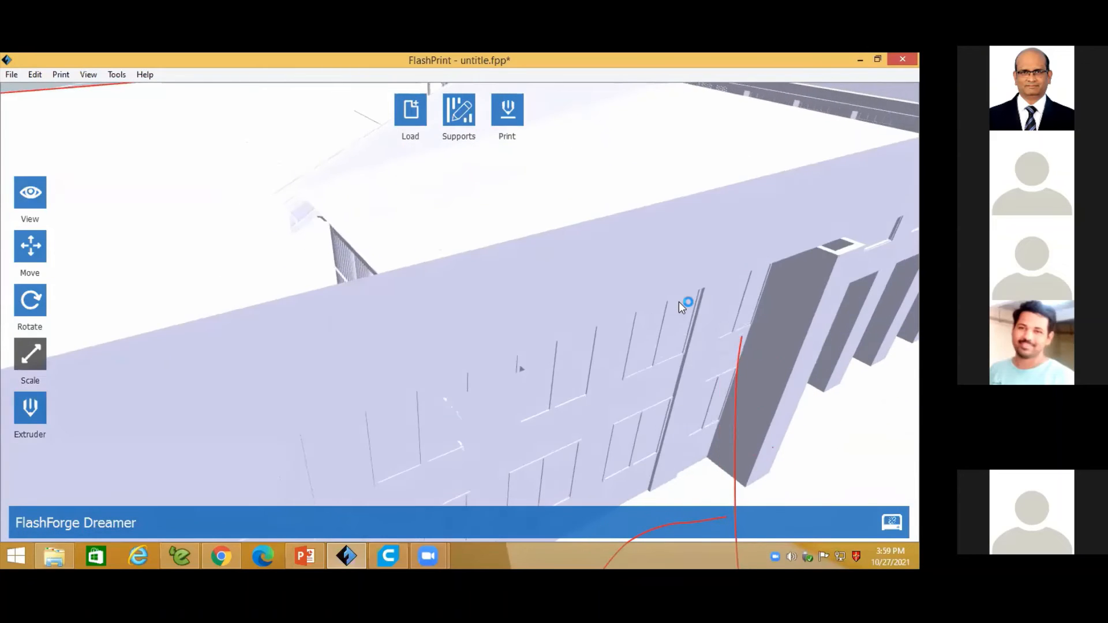
scroll(692, 337, down, 8)
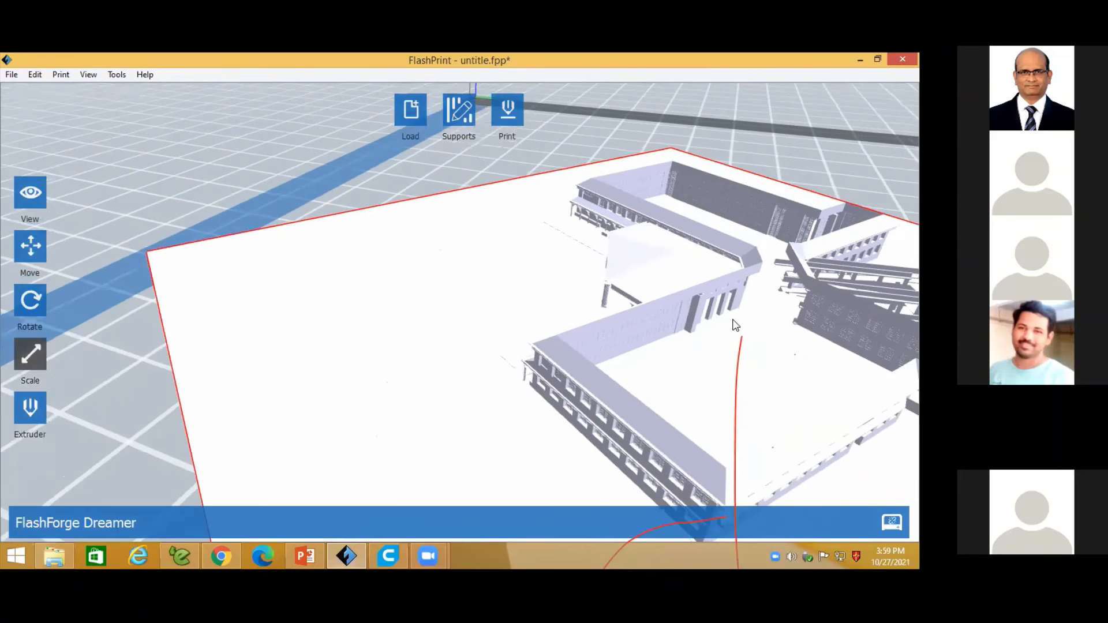
- Examine the windows, roof edge and arched veranda of the hospital wing beside the entrance
right_drag(692, 338, 480, 326)
scroll(673, 328, up, 5)
scroll(480, 326, up, 8)
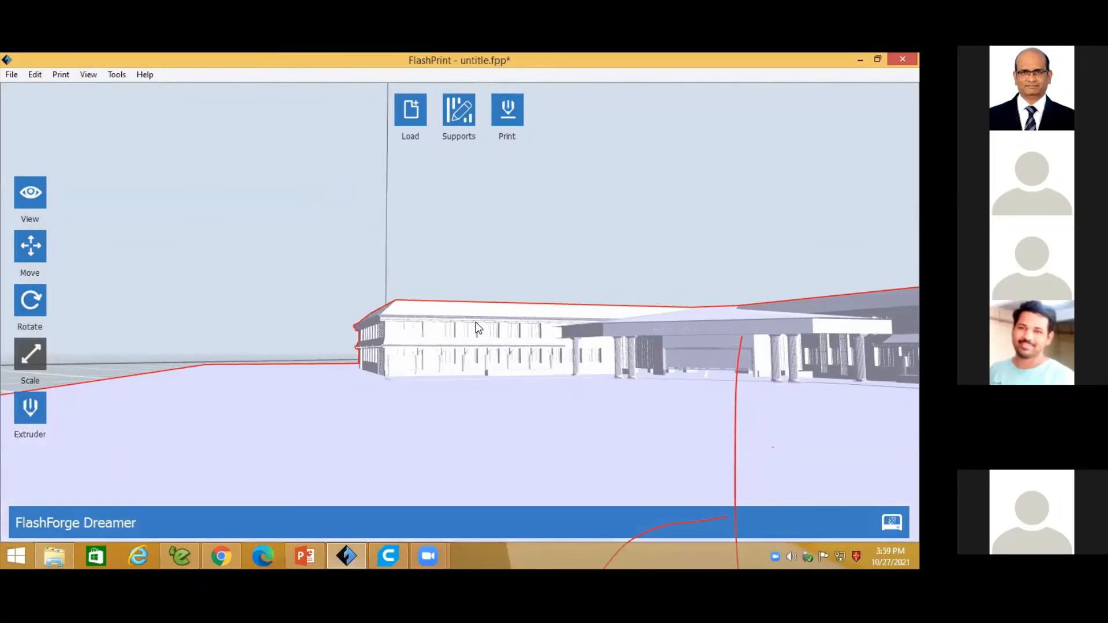
scroll(477, 327, up, 6)
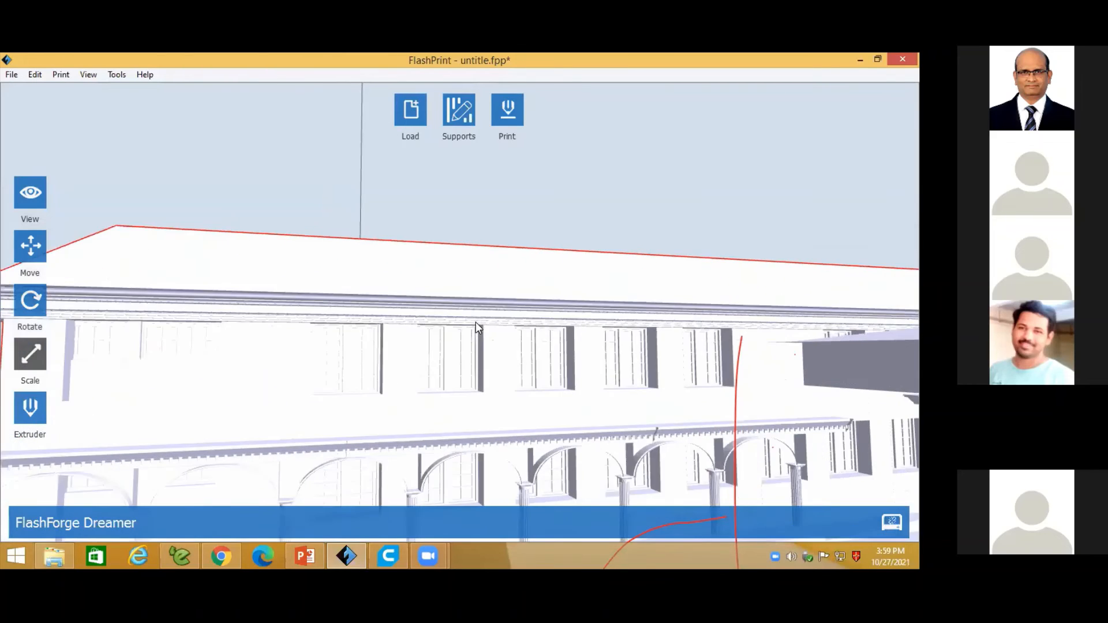
right_drag(501, 351, 512, 344)
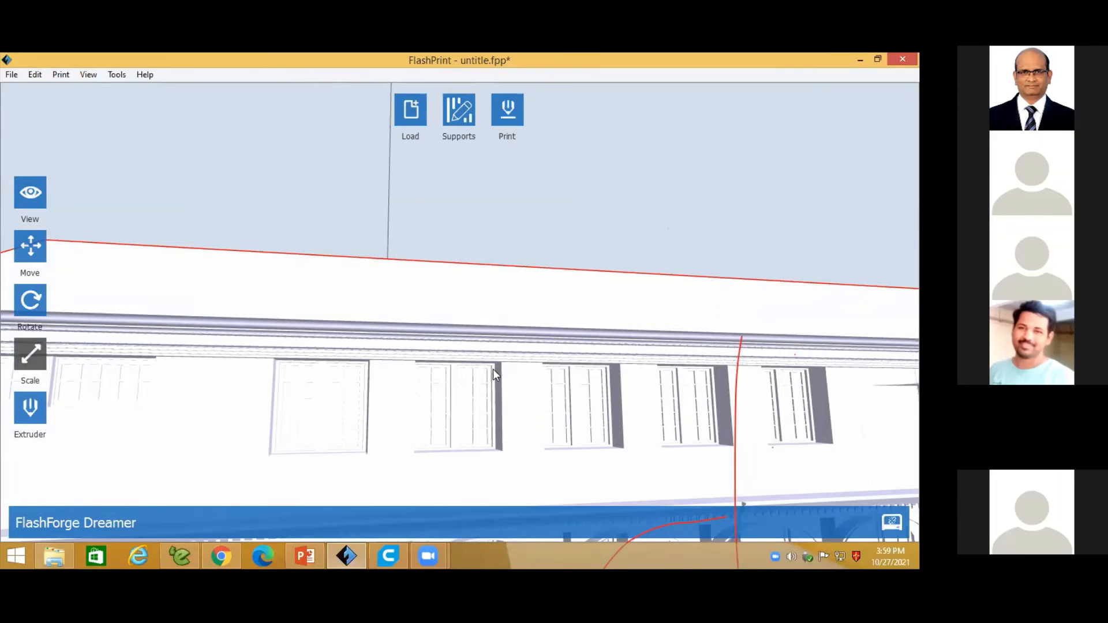
scroll(506, 374, down, 5)
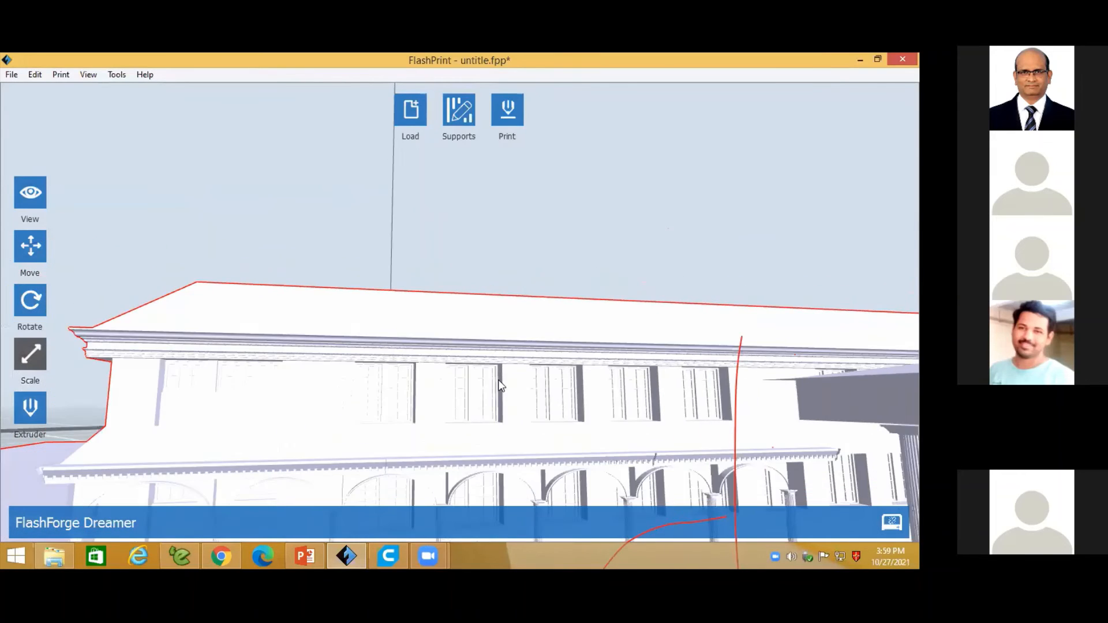
middle_drag(528, 475, 514, 446)
scroll(514, 450, up, 6)
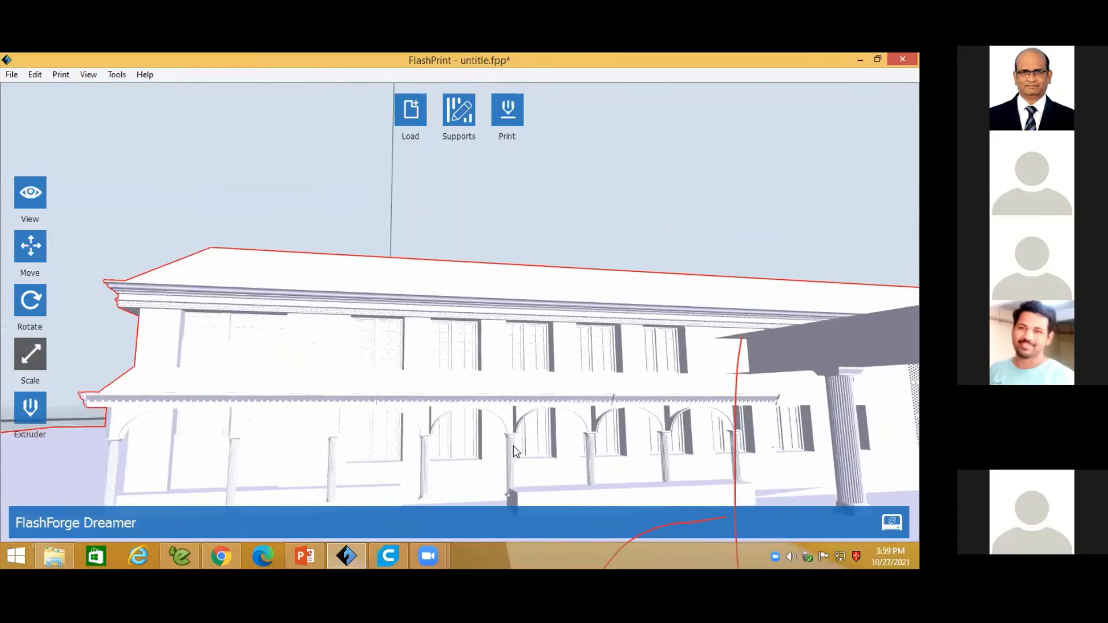
scroll(519, 431, up, 3)
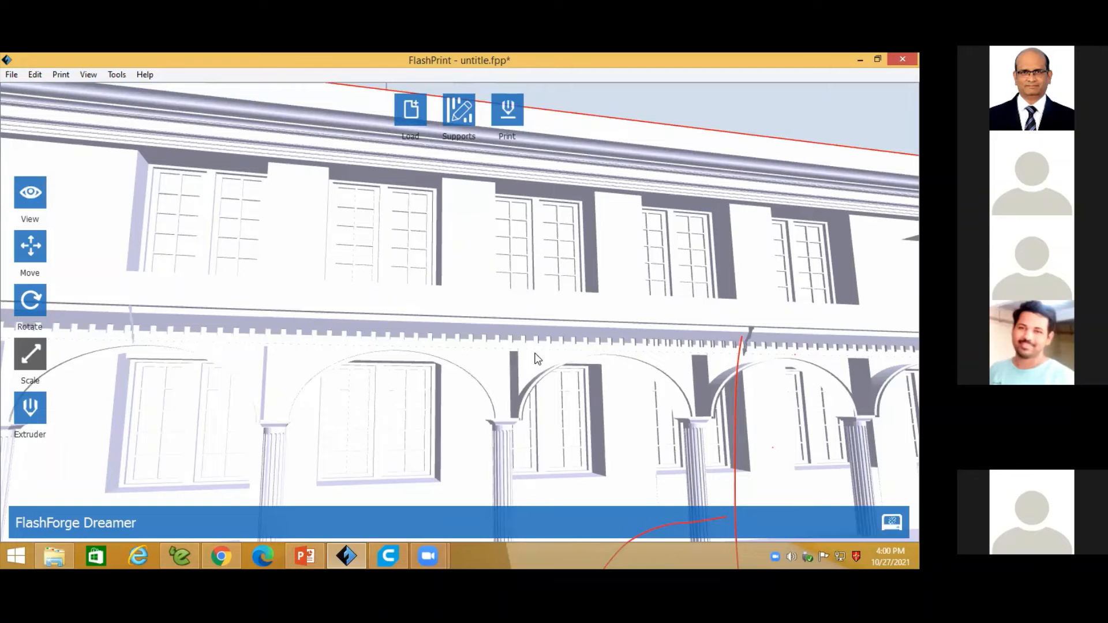
scroll(537, 359, down, 10)
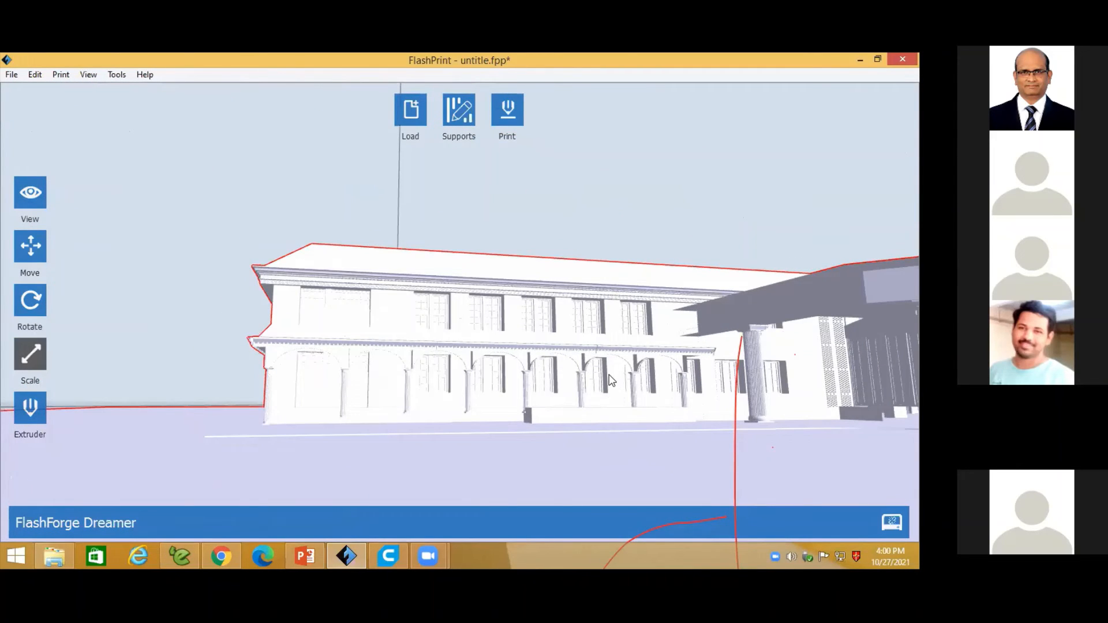
- Examine the whole hospital model and its position within the printer's build volume
drag(599, 378, 631, 293)
scroll(640, 360, down, 10)
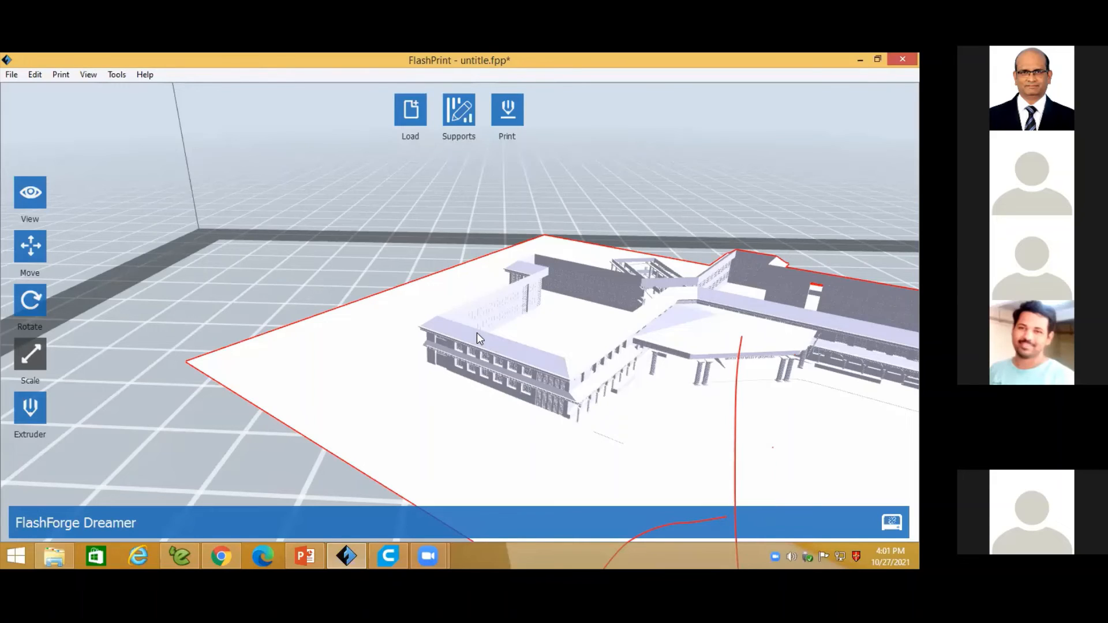
drag(476, 332, 672, 358)
scroll(622, 340, down, 5)
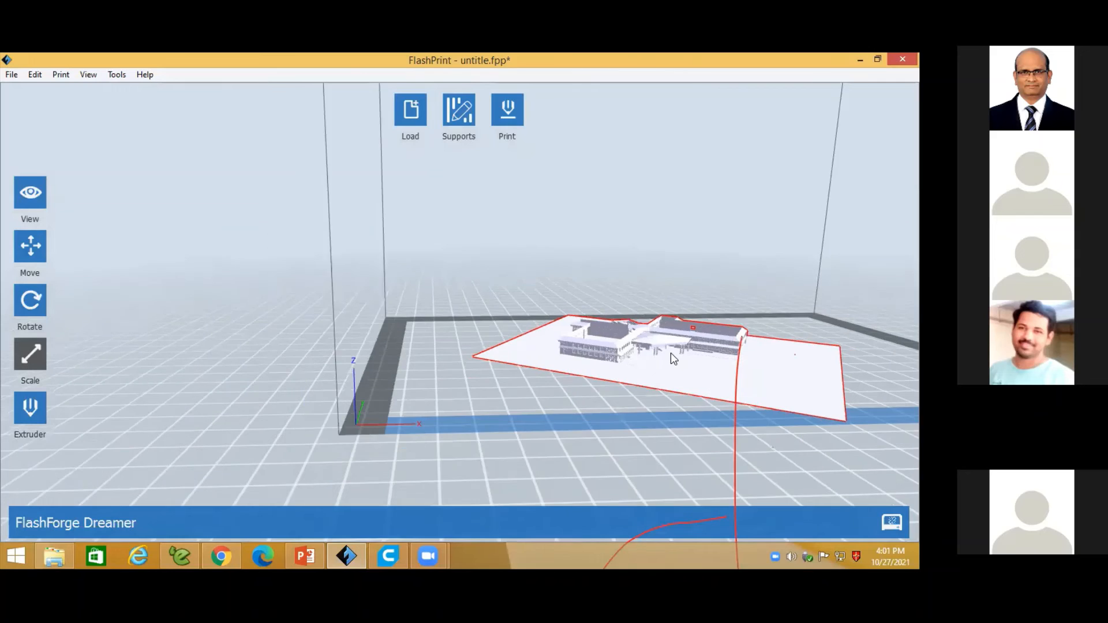
scroll(671, 352, down, 4)
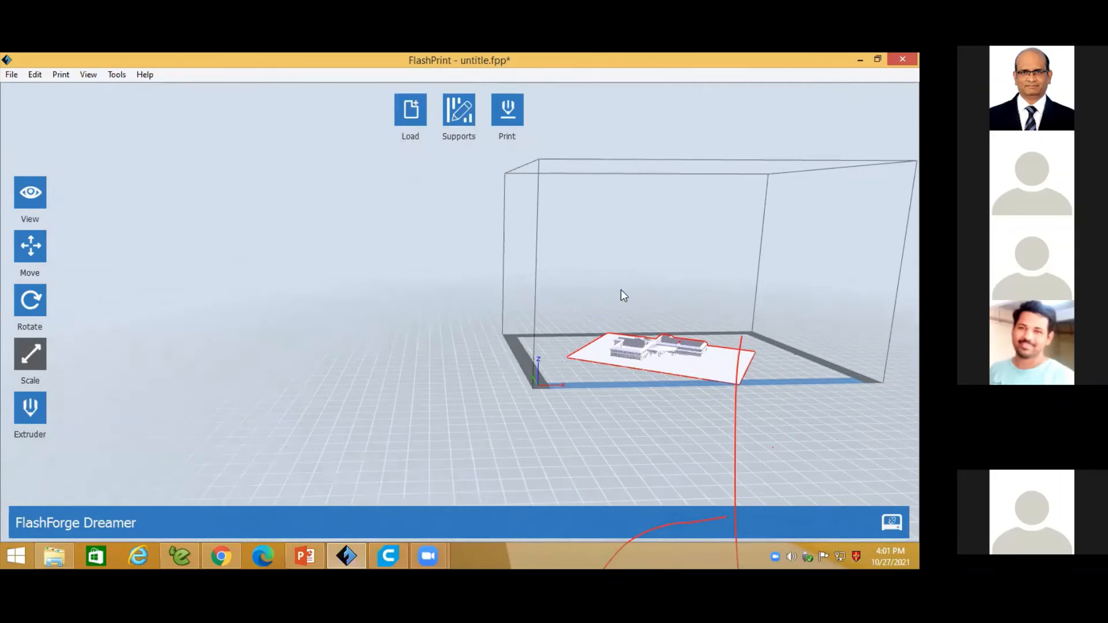
mouse_move(623, 296)
mouse_down()
mouse_move(527, 295)
mouse_move(569, 321)
mouse_move(548, 354)
mouse_up()
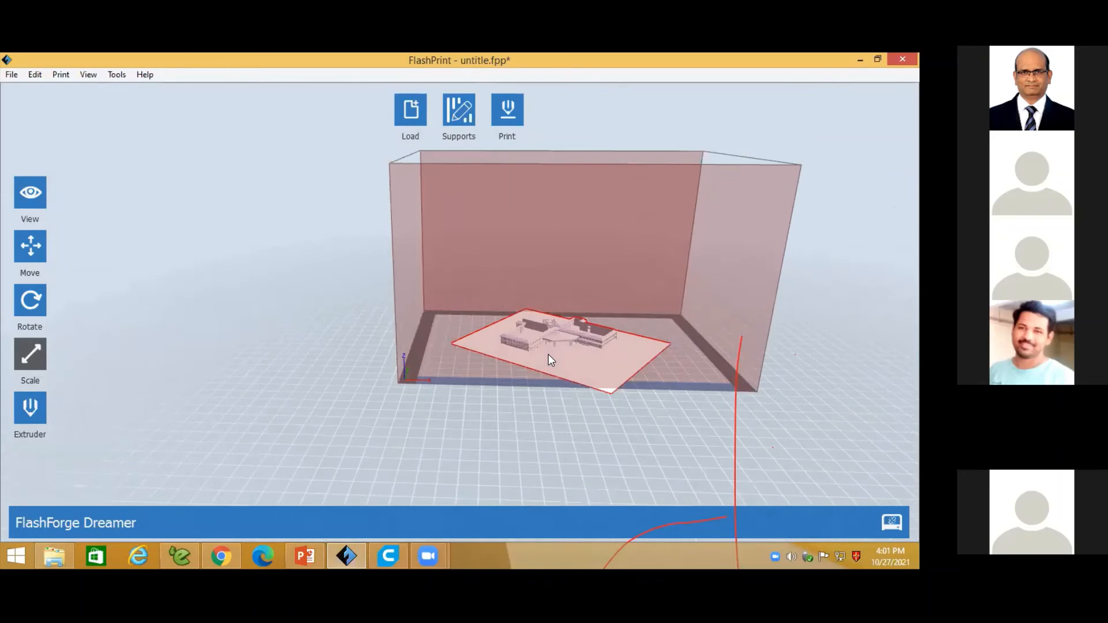
- Open the dimension settings for the hospital model and scale it uniformly to 80%
click(43, 347)
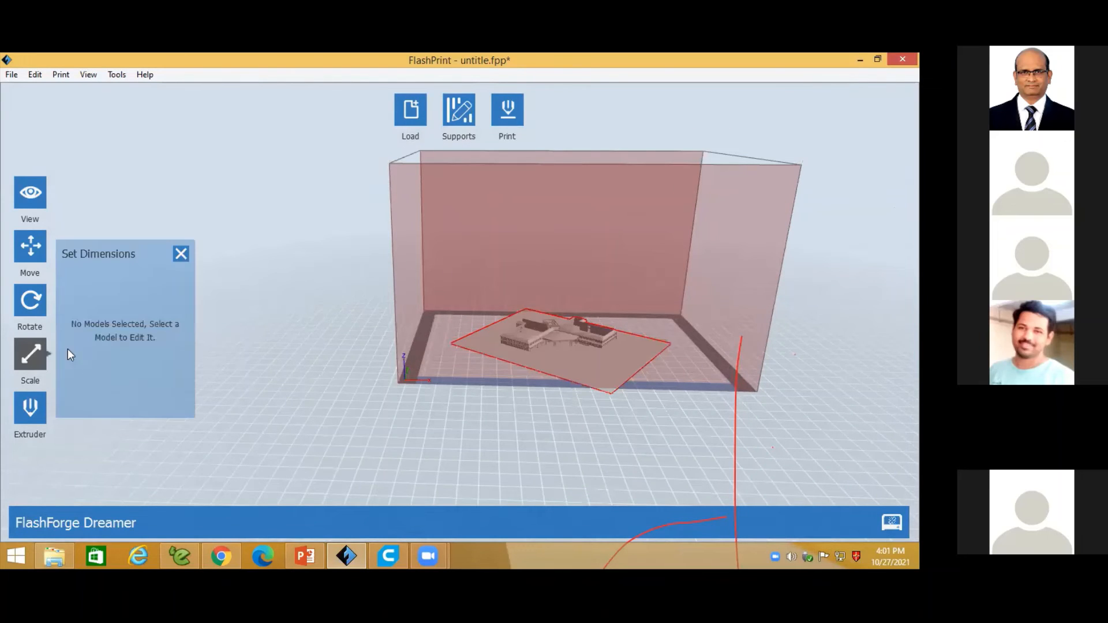
click(480, 337)
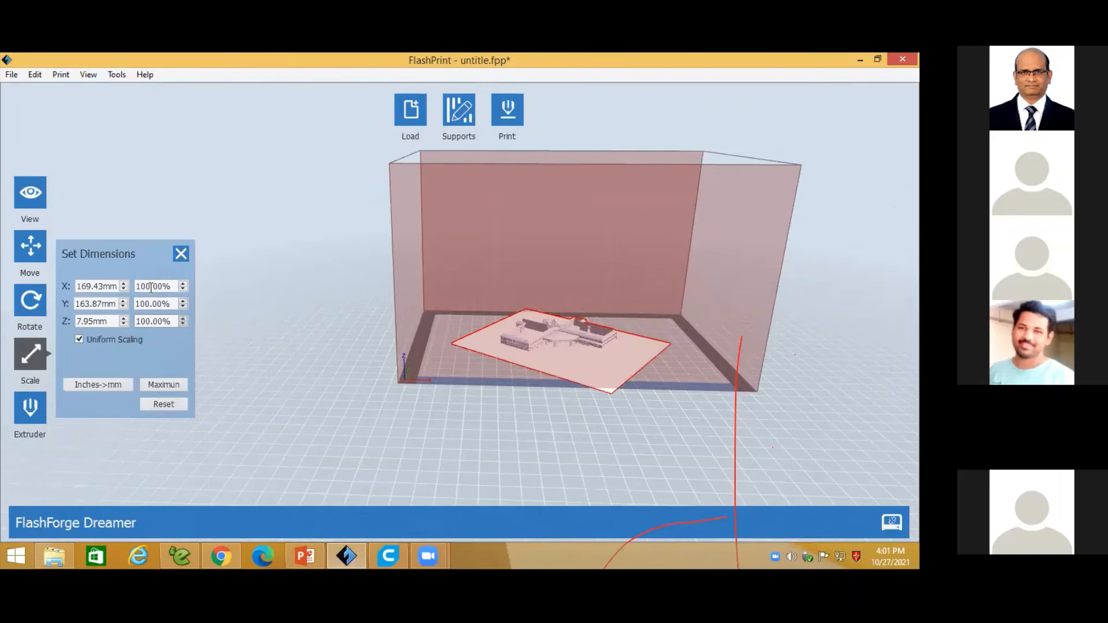
drag(146, 286, 123, 288)
text(8)
key(Return)
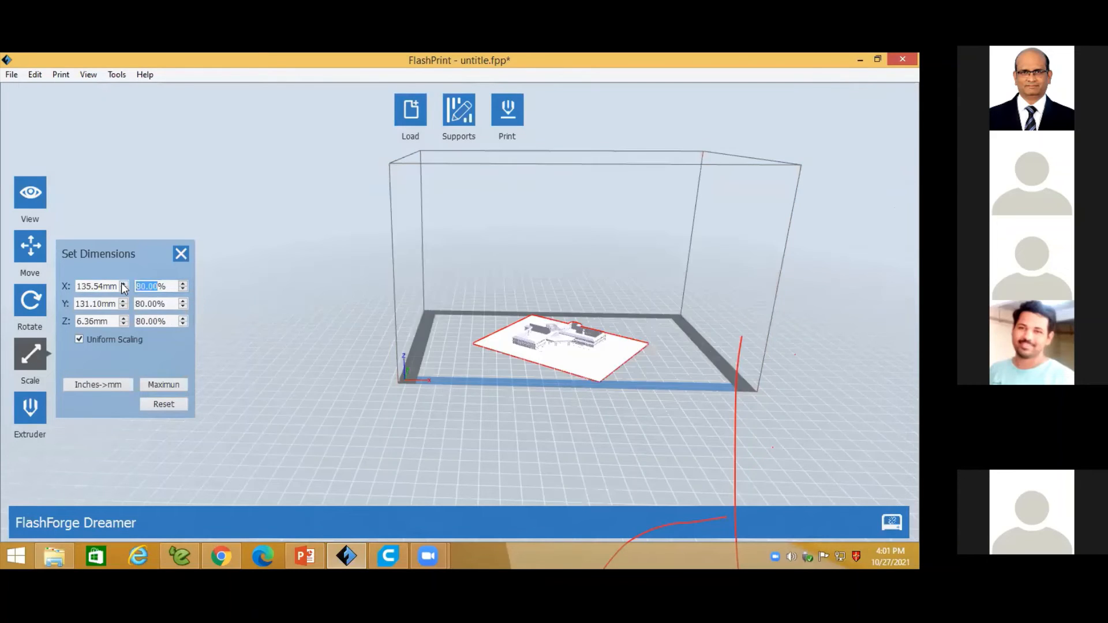
- Set the hospital model's uniform scale to 70%
drag(618, 441, 316, 341)
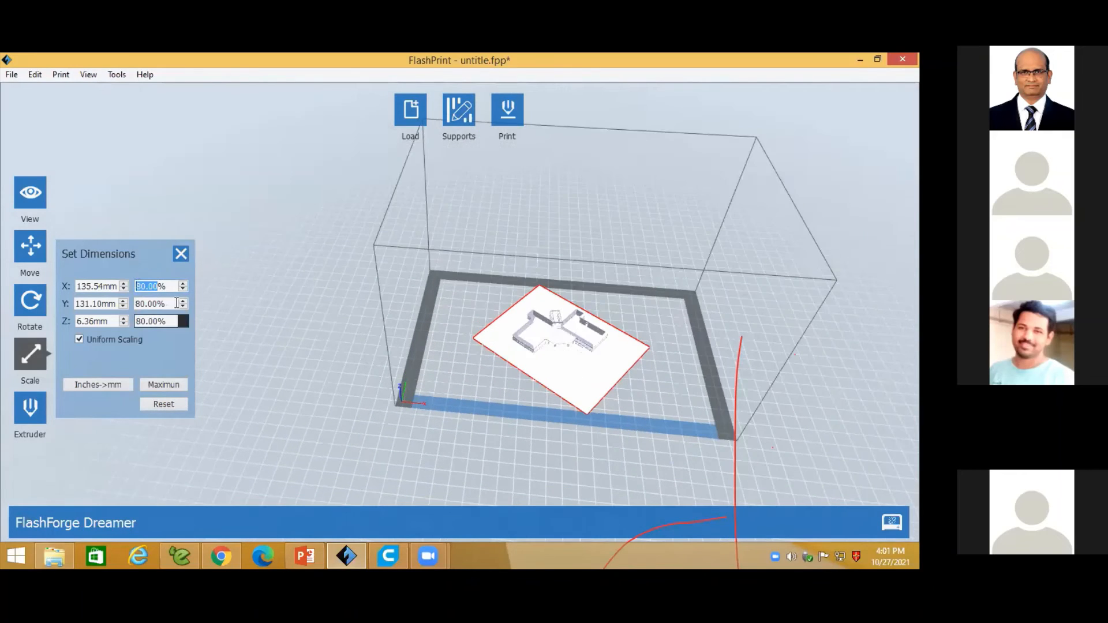
text(70)
key(Return)
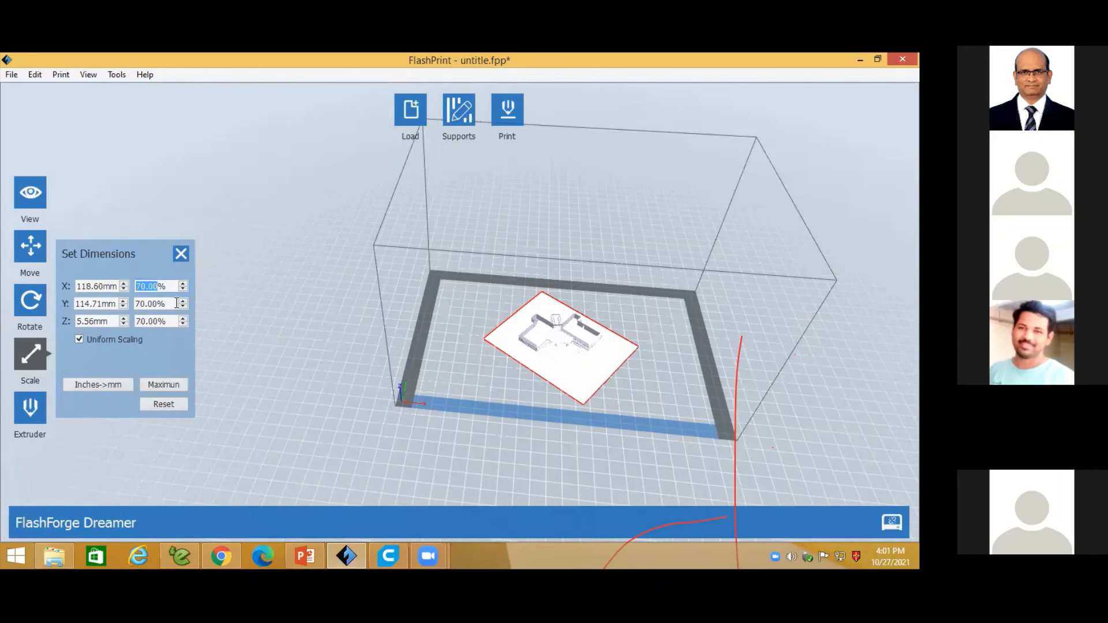
click(247, 271)
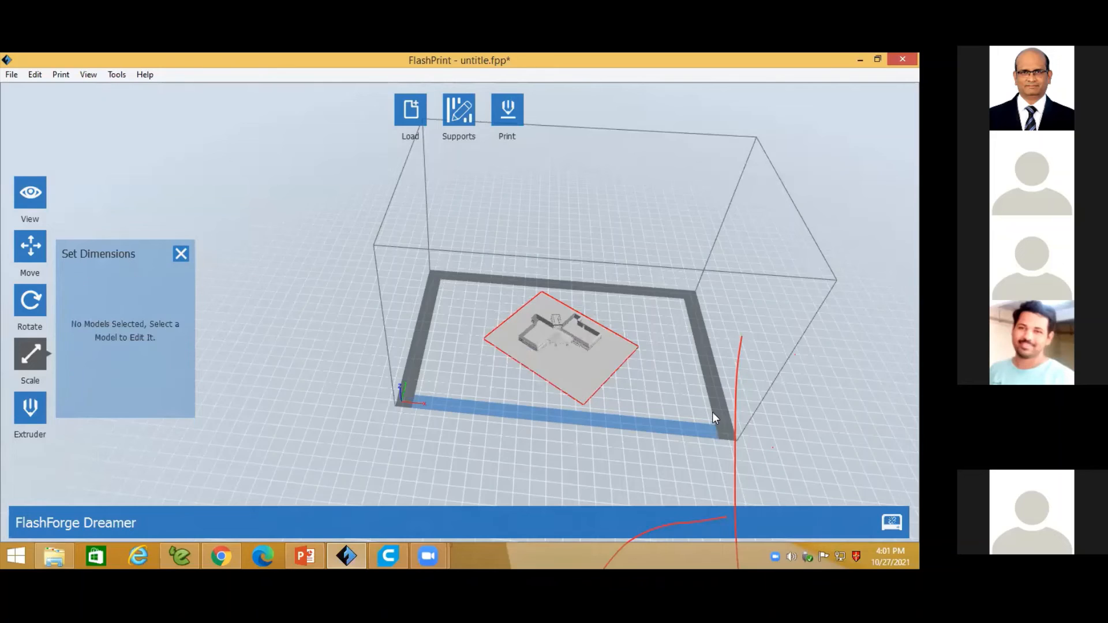
drag(710, 378, 390, 211)
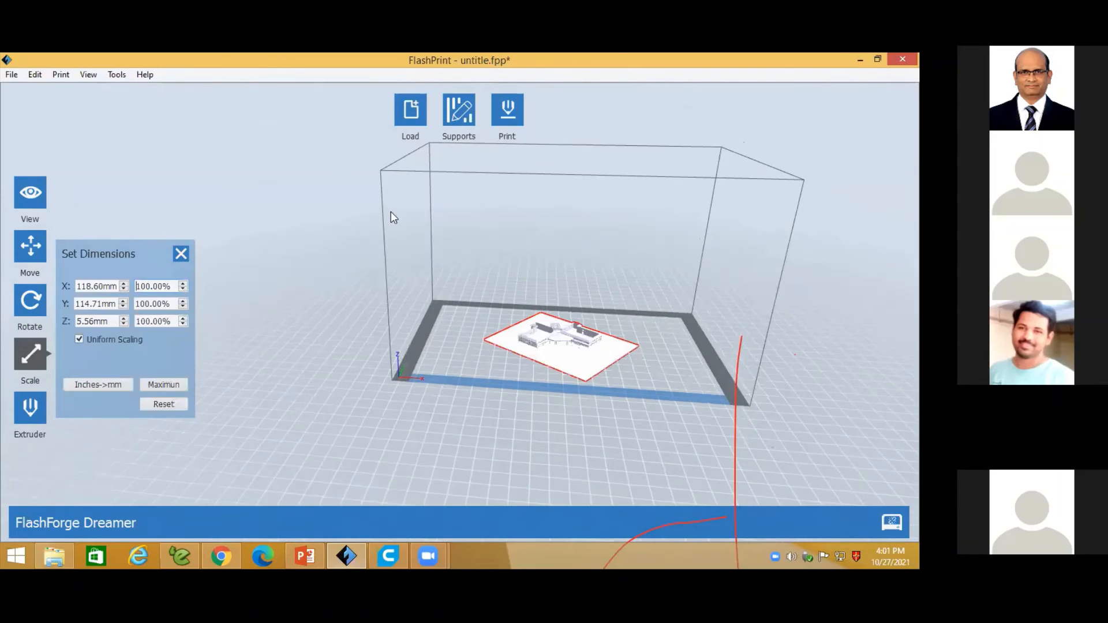
- Open the print settings with their additional options and review the layer, shell, infill, speed, temperature and cooling fan settings
click(507, 113)
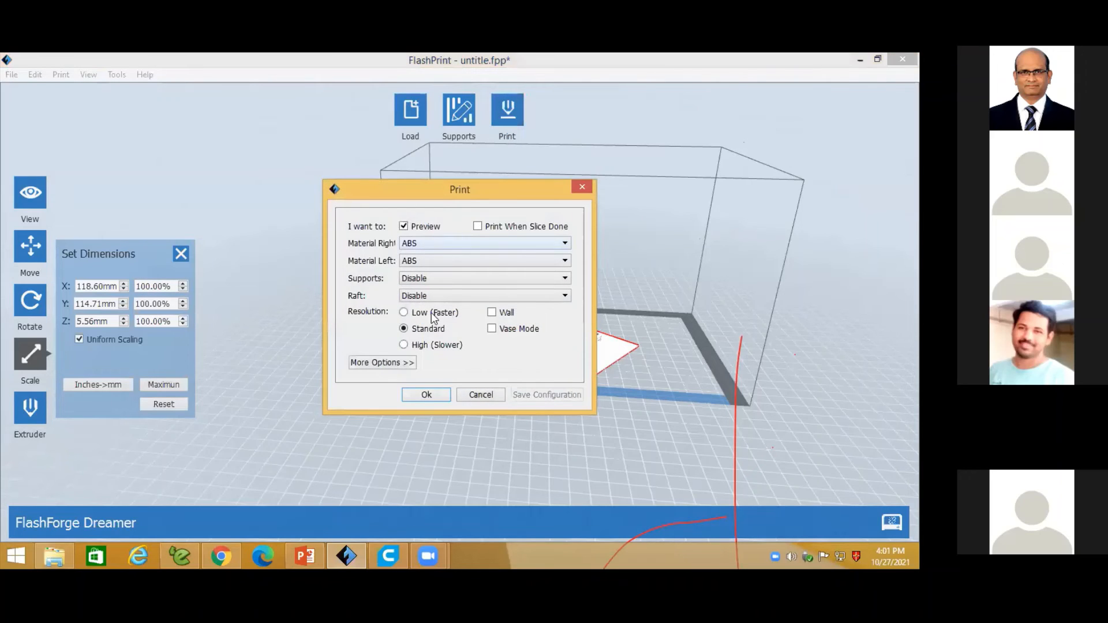
click(381, 360)
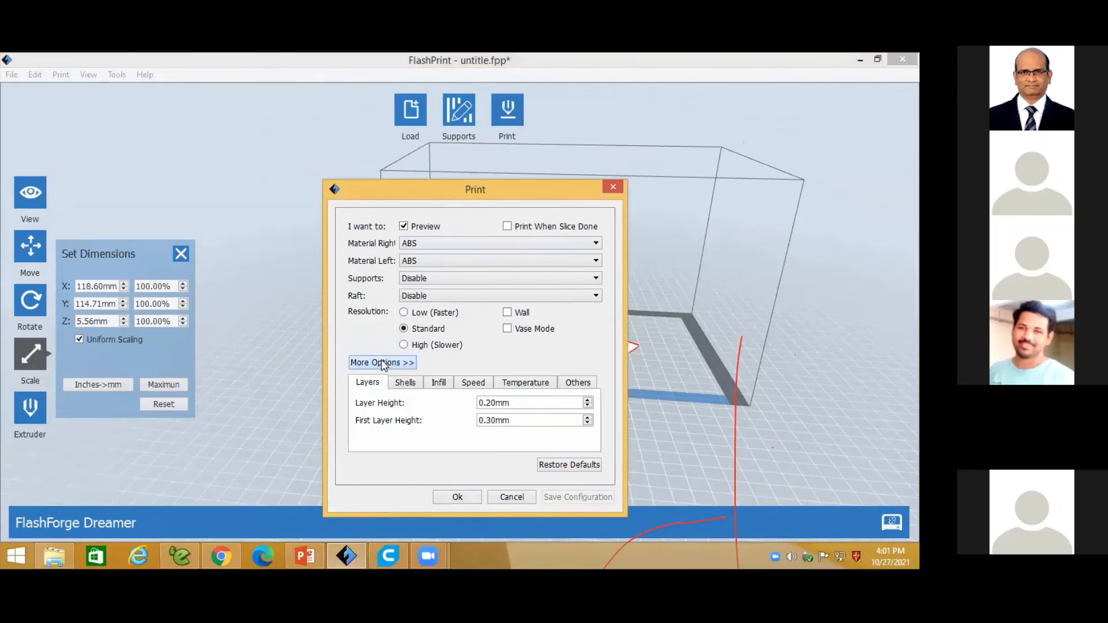
click(412, 383)
scroll(526, 399, down, 1)
click(440, 383)
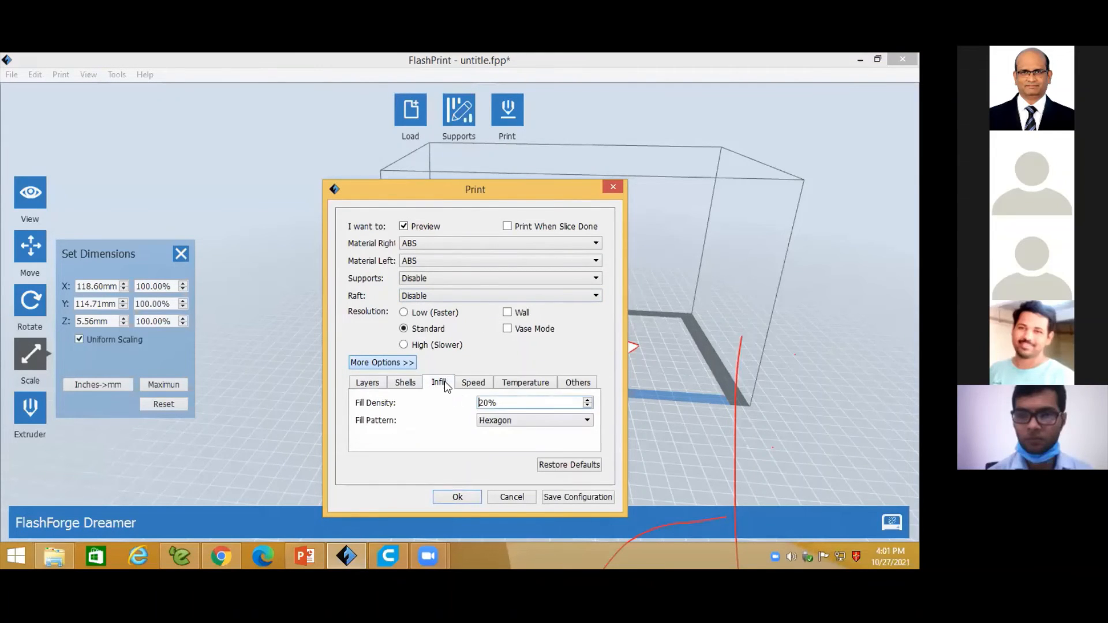
click(513, 423)
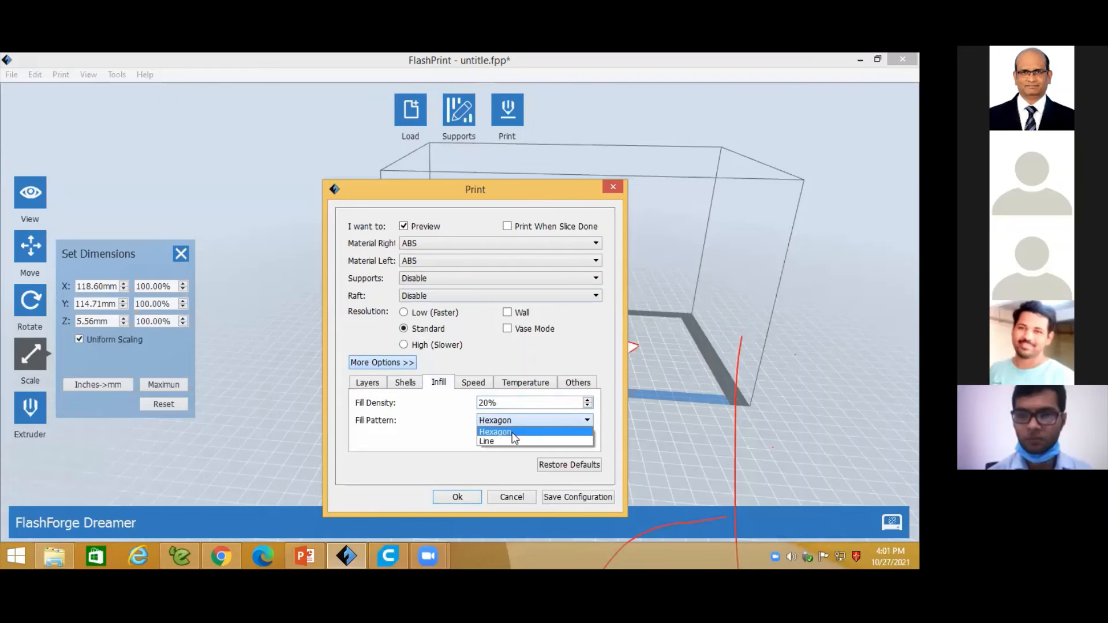
click(474, 383)
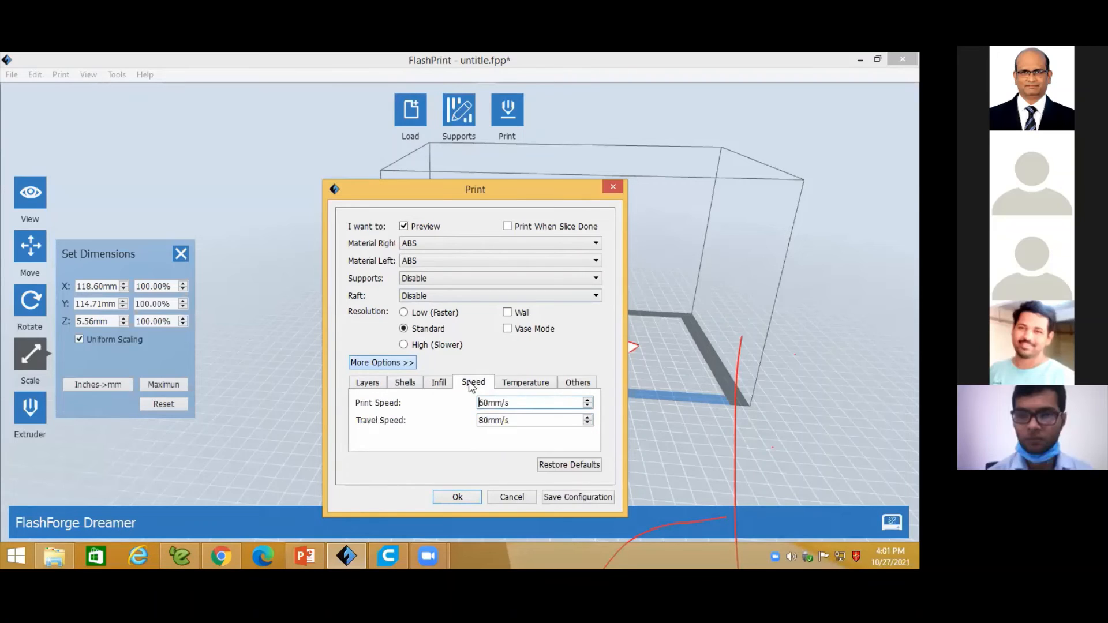
click(520, 386)
click(575, 384)
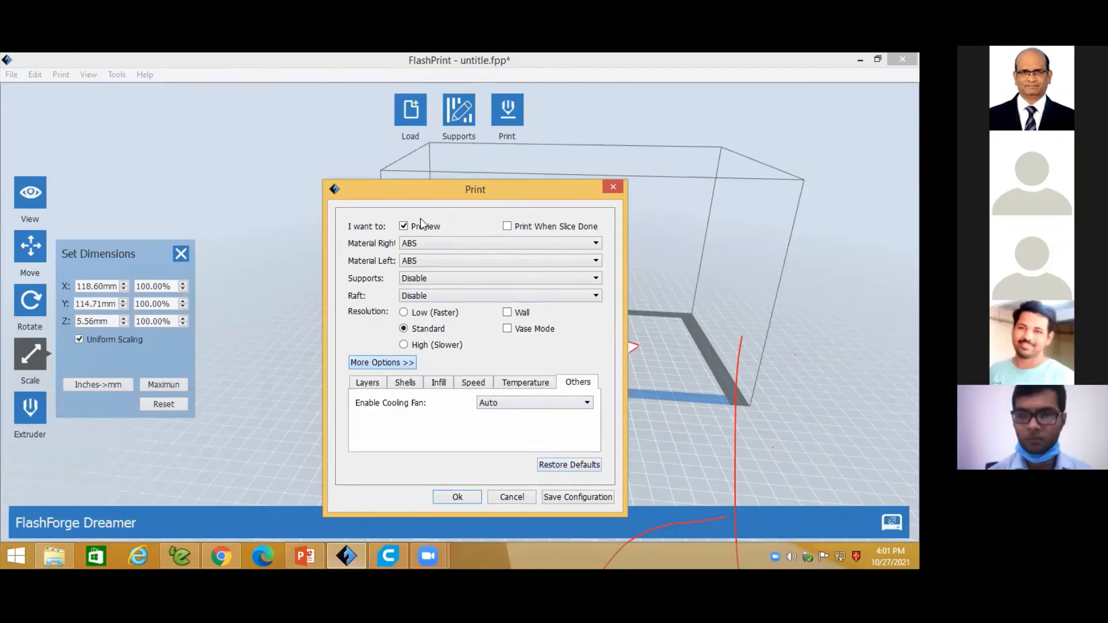
drag(407, 186, 385, 151)
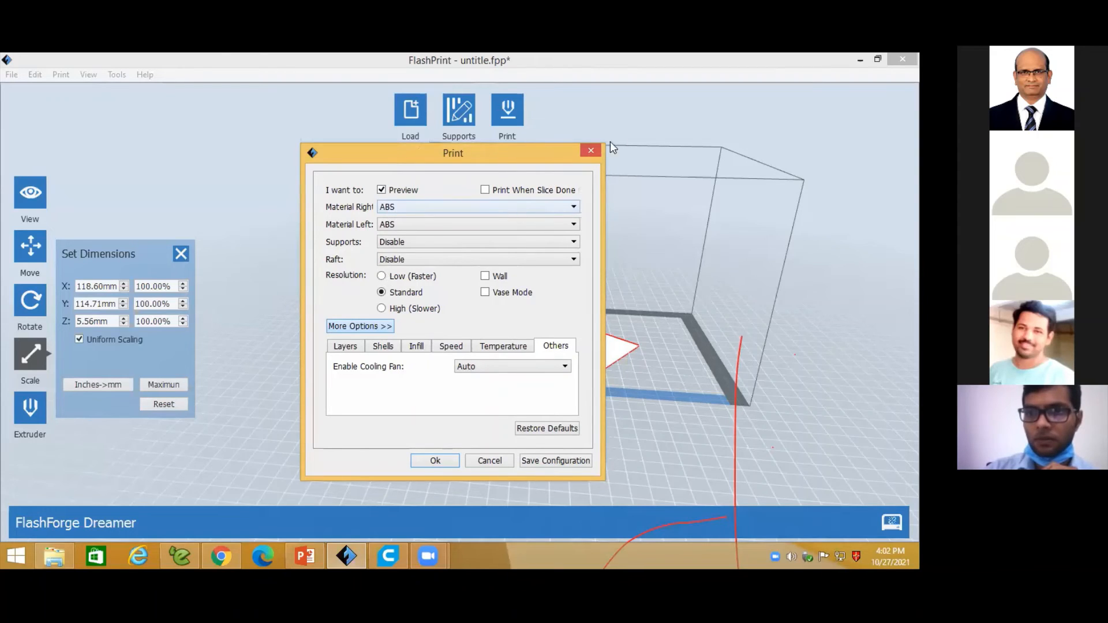
- Slice the hospital model with preview enabled, keeping the current print settings, and save the output as Hospital One on the Desktop
click(591, 152)
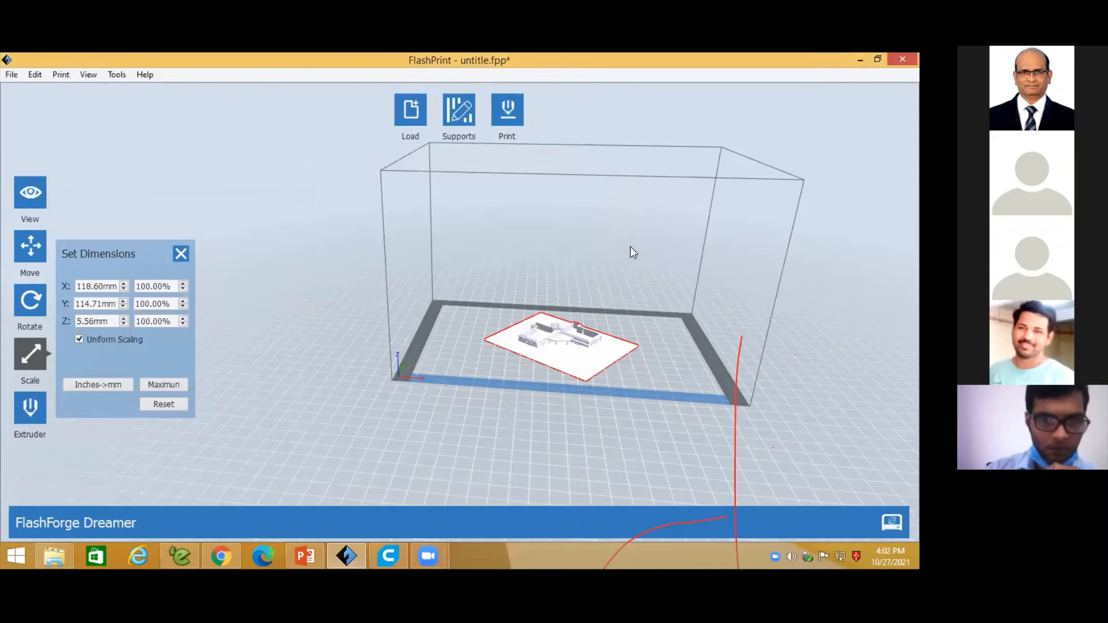
drag(630, 247, 567, 296)
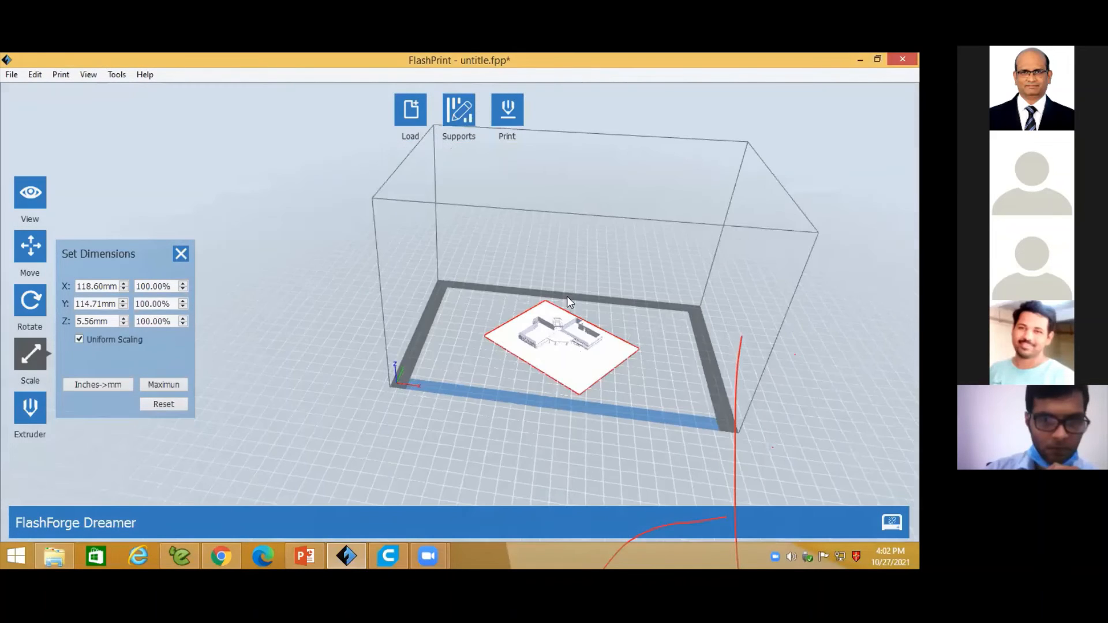
click(507, 111)
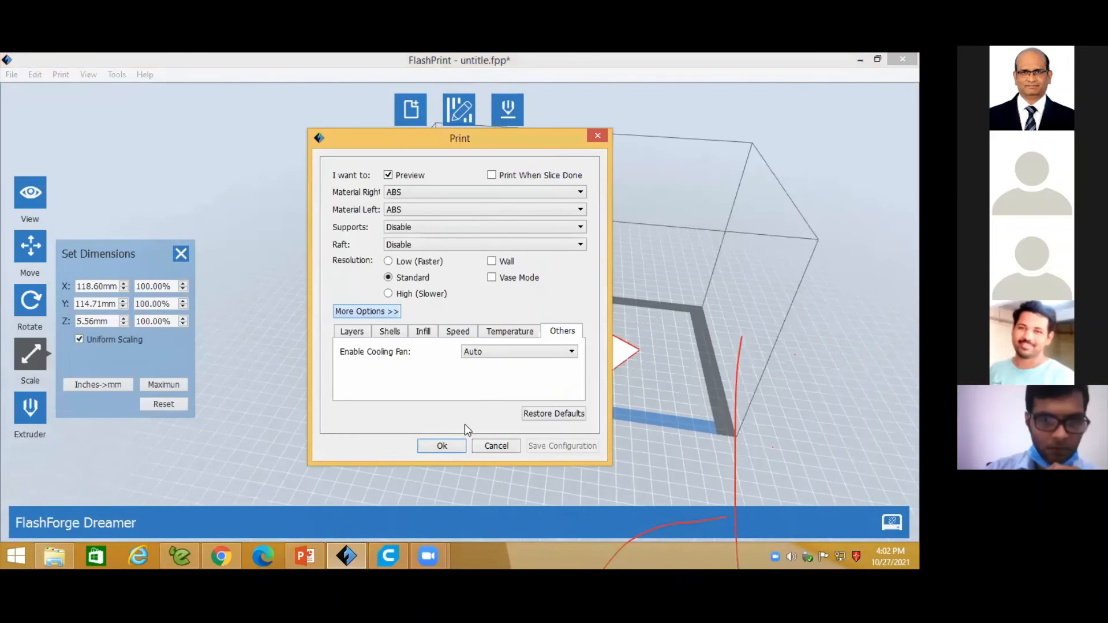
click(441, 446)
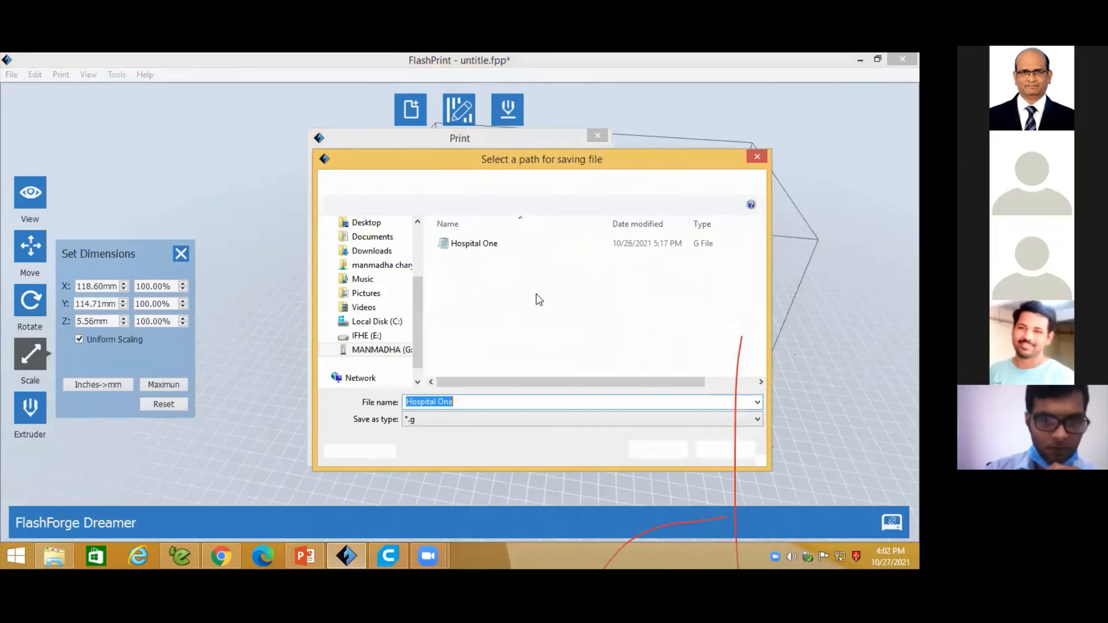
click(369, 224)
click(659, 450)
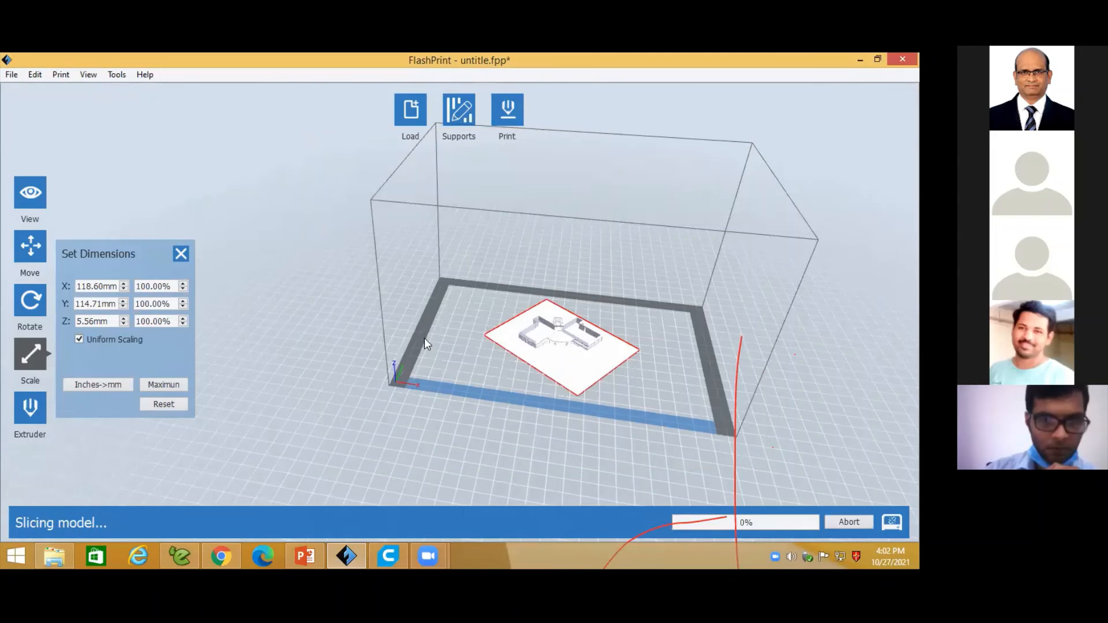
- Examine the sliced hospital preview from several angles, checking the walls, window openings, entrance columns and layered roof
drag(771, 398, 715, 542)
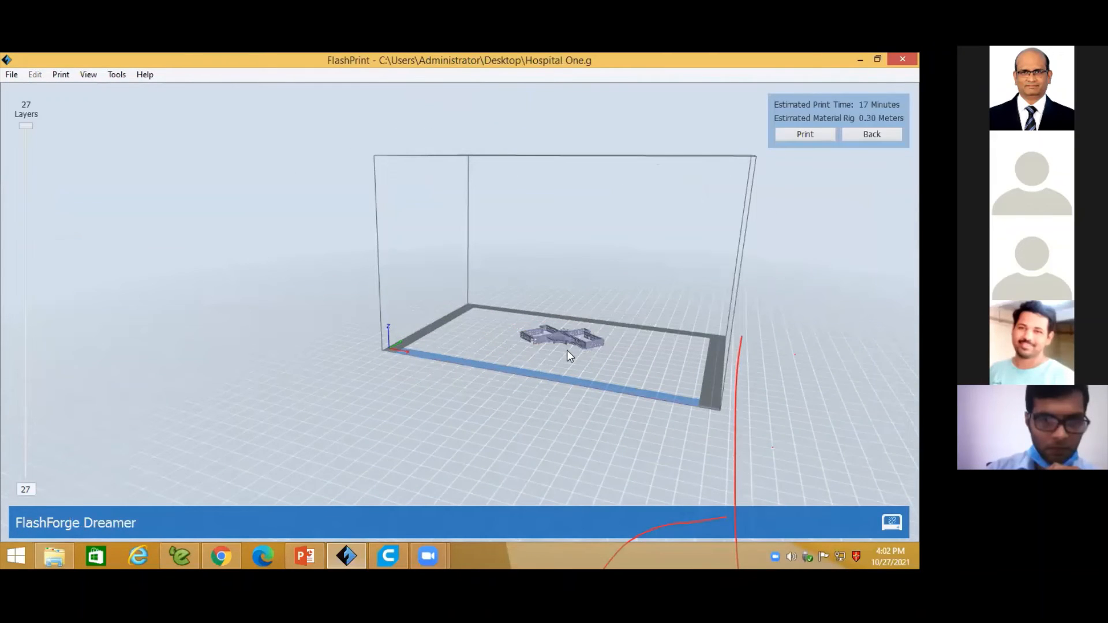
scroll(566, 350, up, 8)
drag(587, 369, 561, 347)
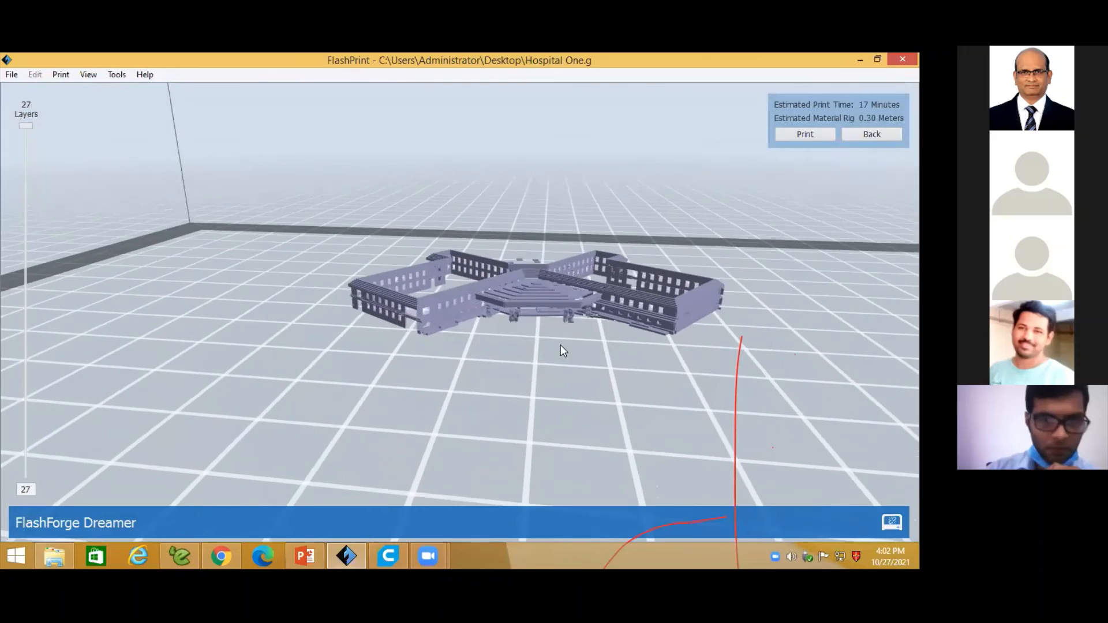
scroll(563, 348, up, 6)
drag(488, 299, 449, 258)
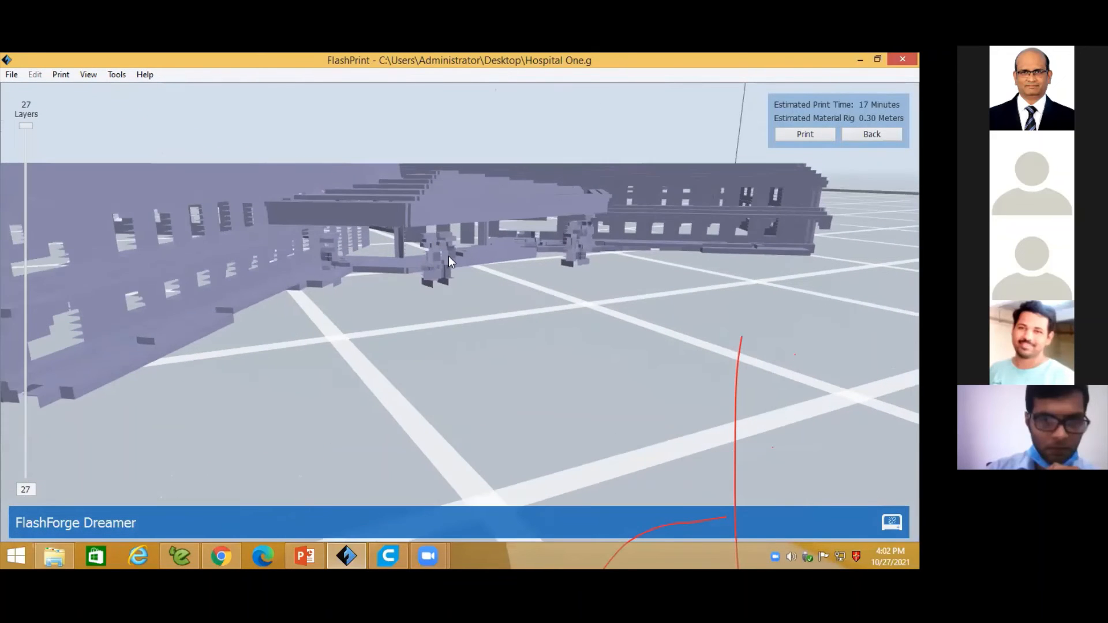
drag(446, 297, 611, 236)
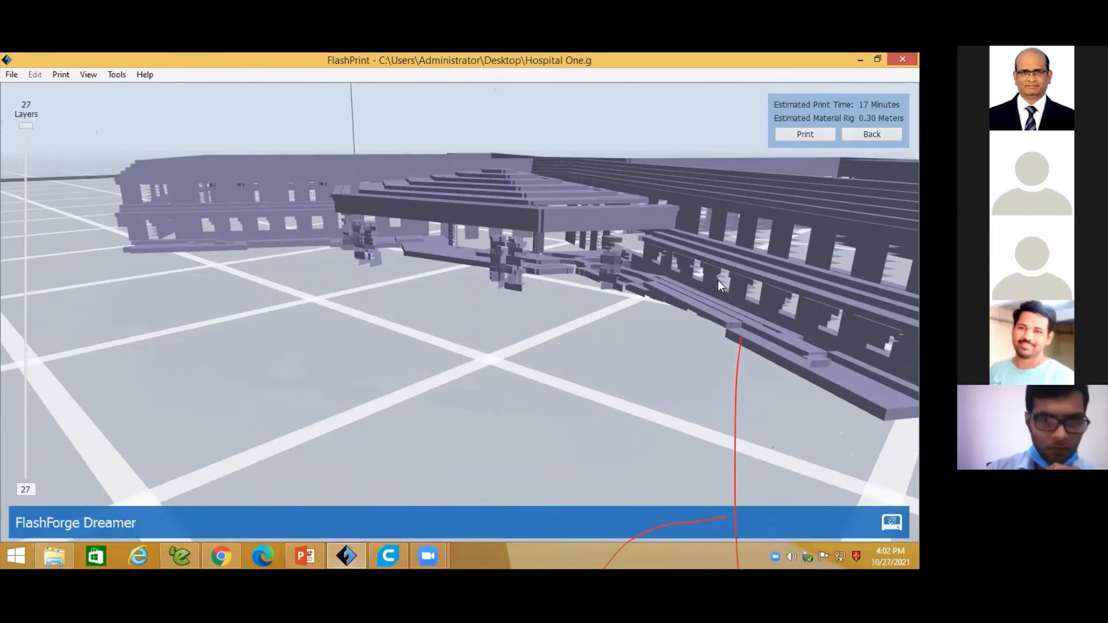
drag(718, 279, 485, 241)
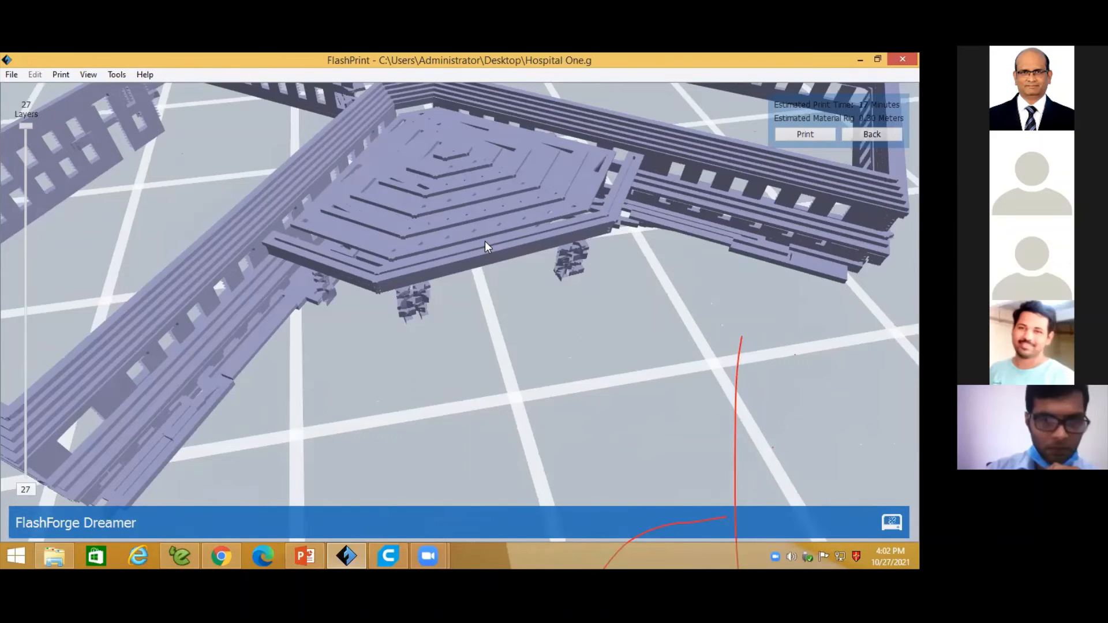
scroll(478, 247, down, 10)
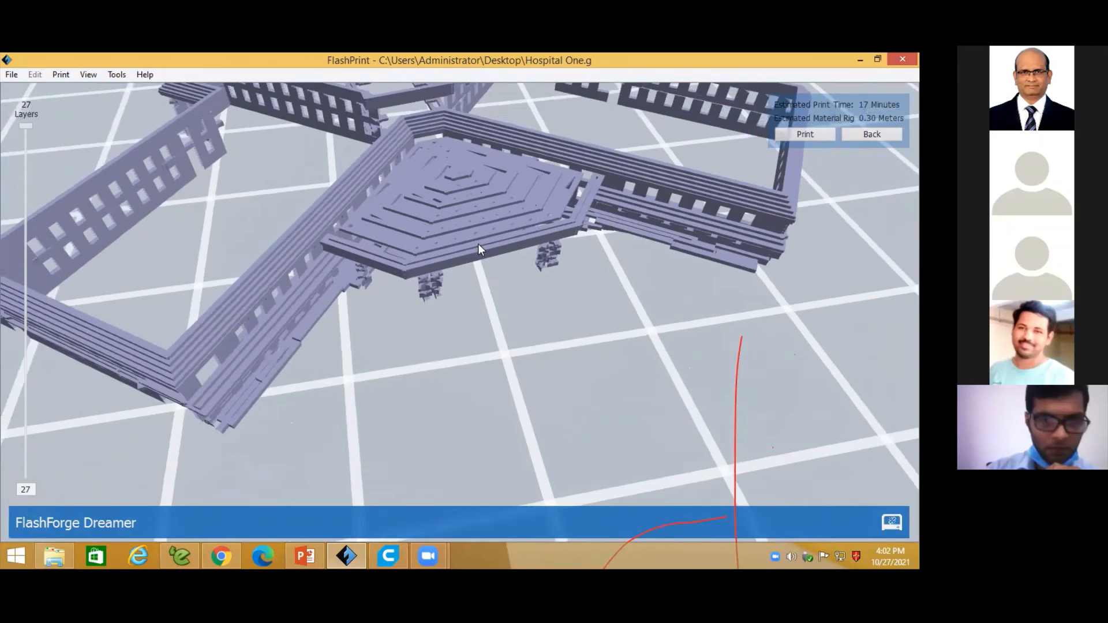
drag(562, 251, 435, 222)
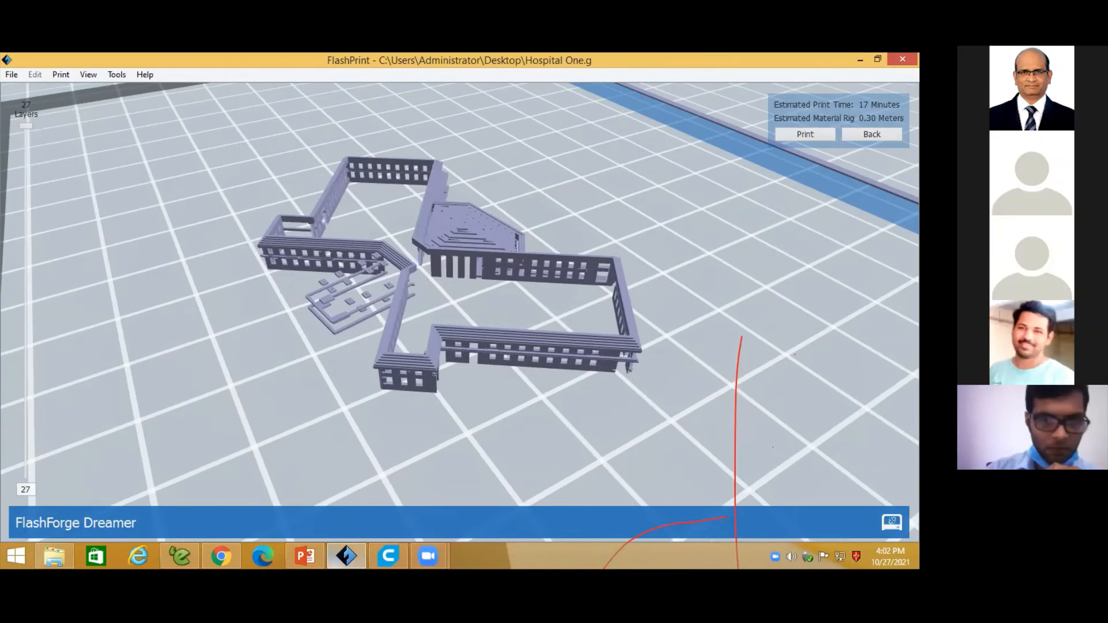
- Switch to the PowerPoint presentation and start the slide show from the 3D printing/Additive Manufacturing software's slide
click(305, 555)
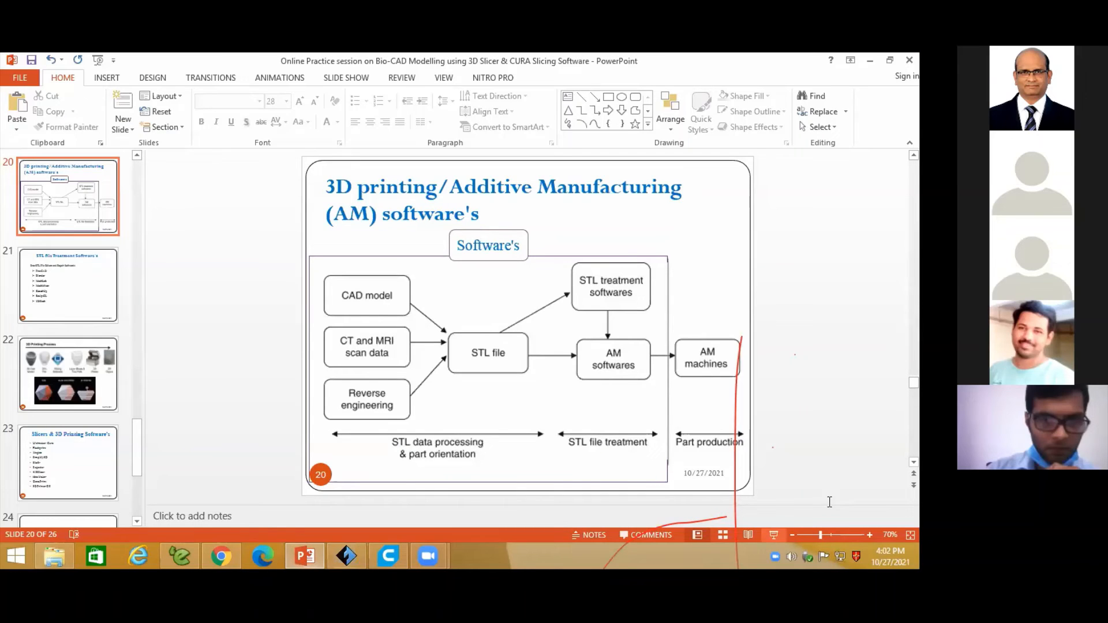
key(shift+F5)
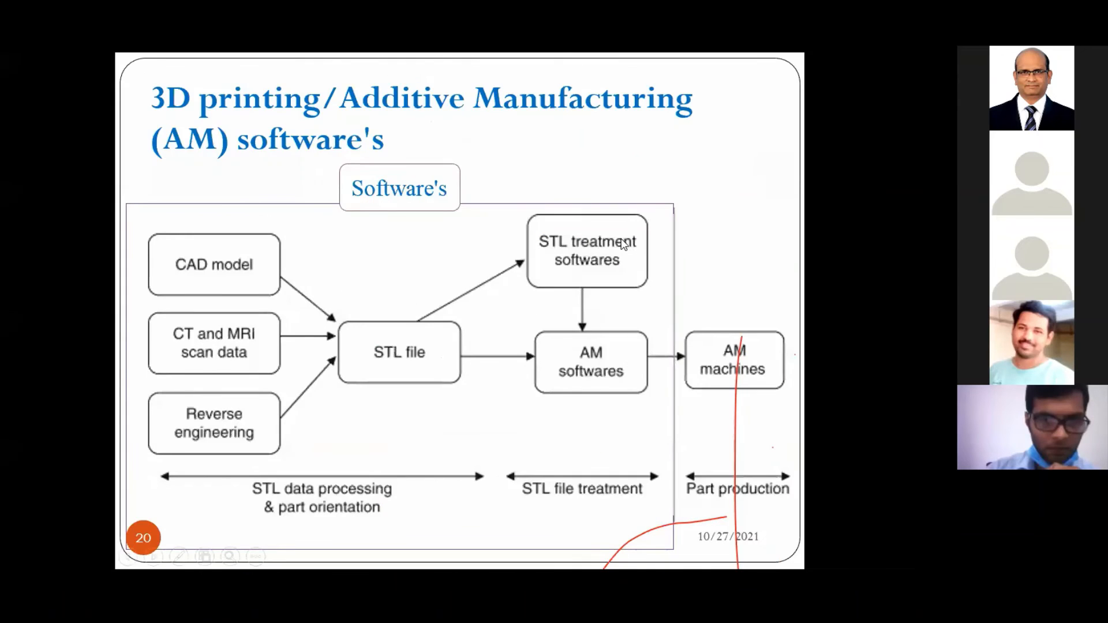
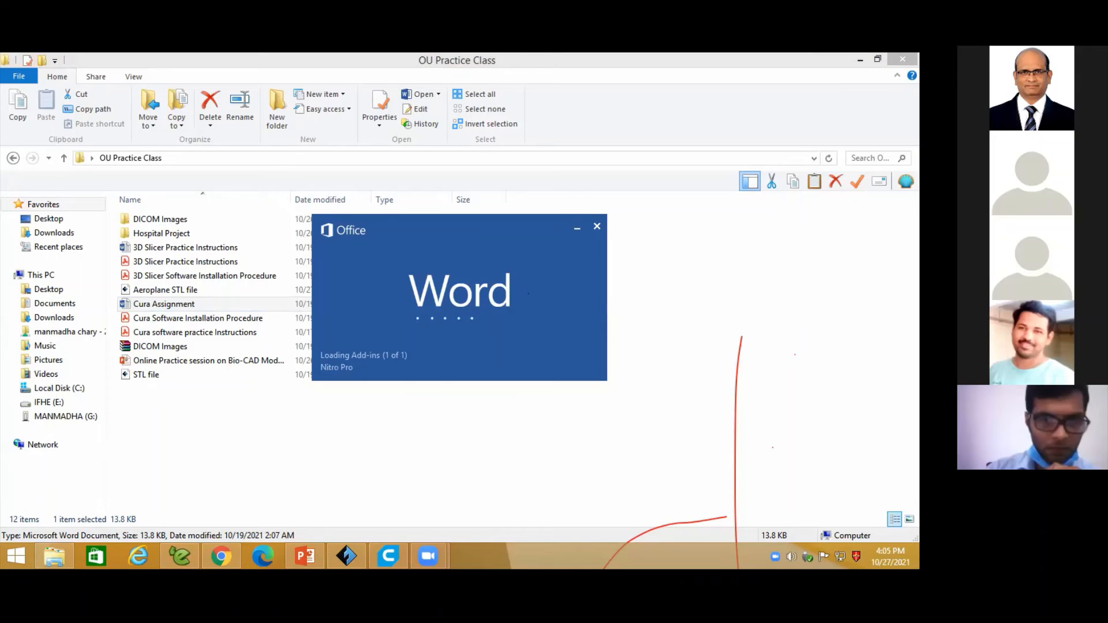
- View the hospital model in Cura, and review the axis and angle table in the Cura Assignment document in Word
click(387, 556)
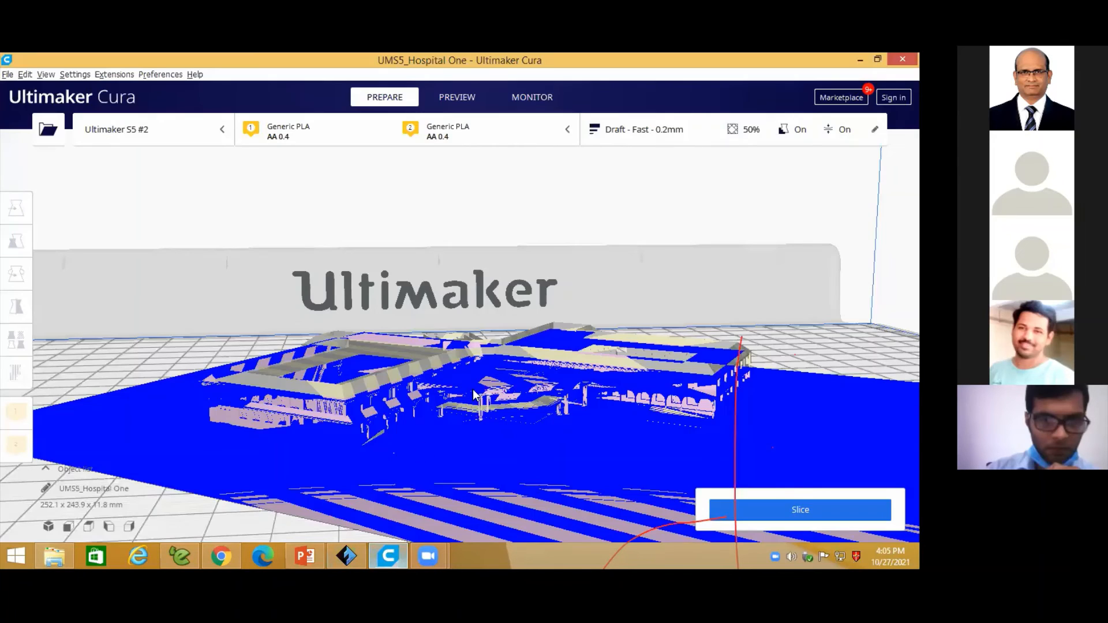
scroll(497, 414, down, 5)
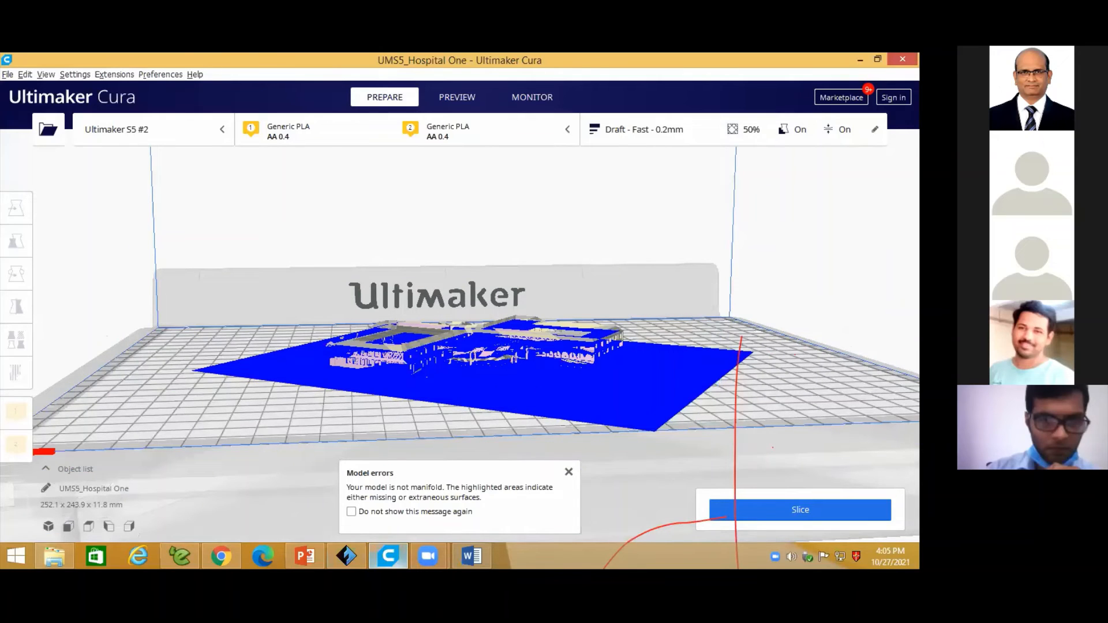
click(472, 556)
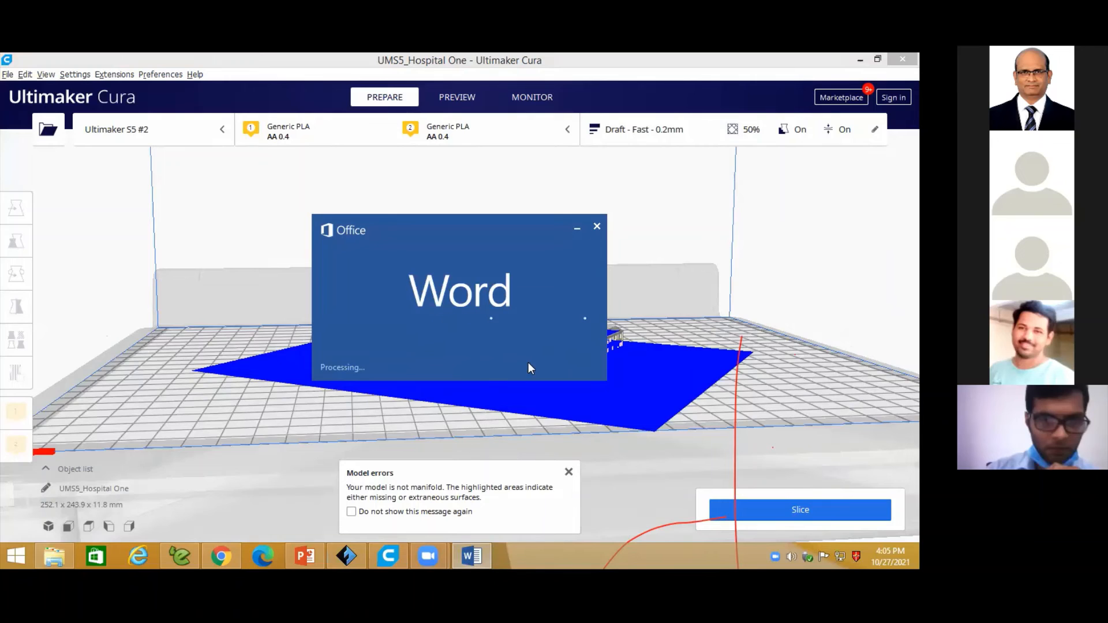
scroll(435, 269, down, 3)
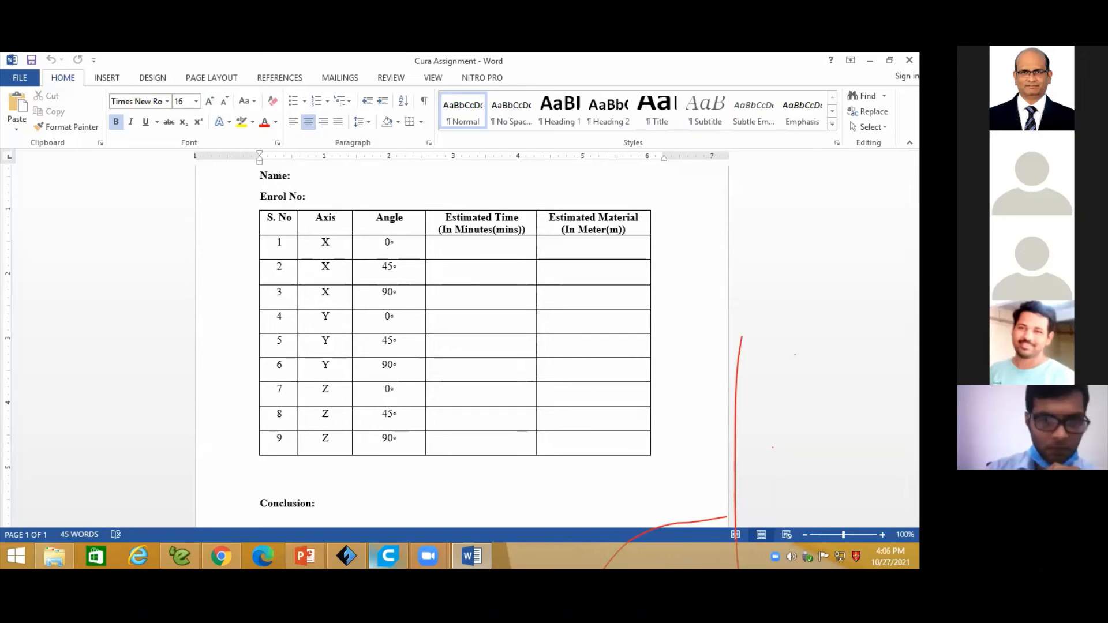
- Return to Cura and delete the hospital model from the build plate
click(388, 556)
click(445, 352)
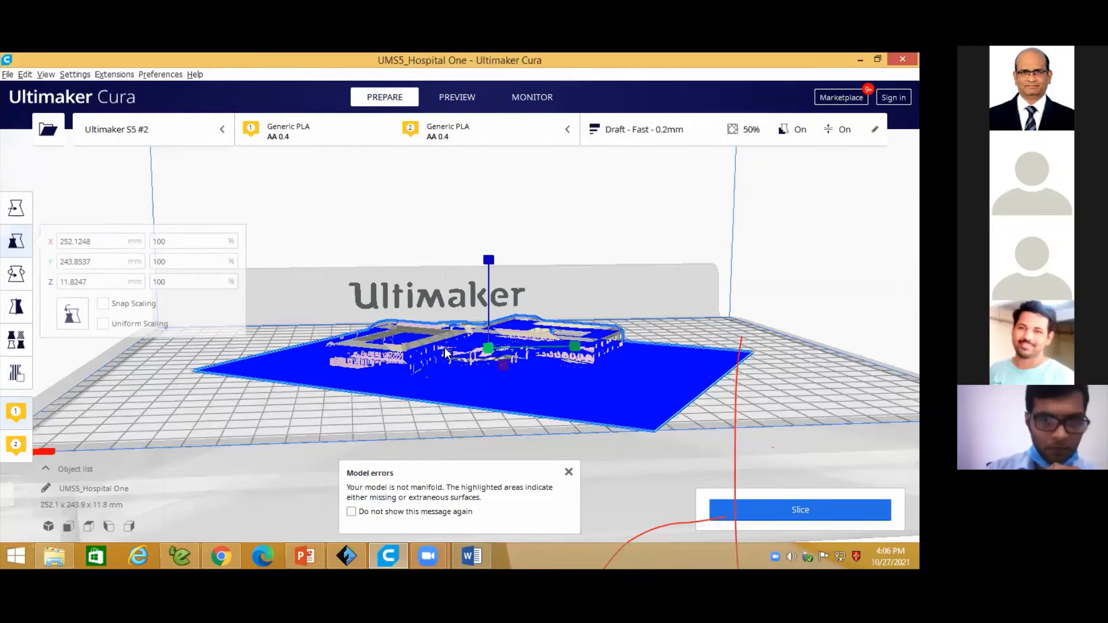
key(Delete)
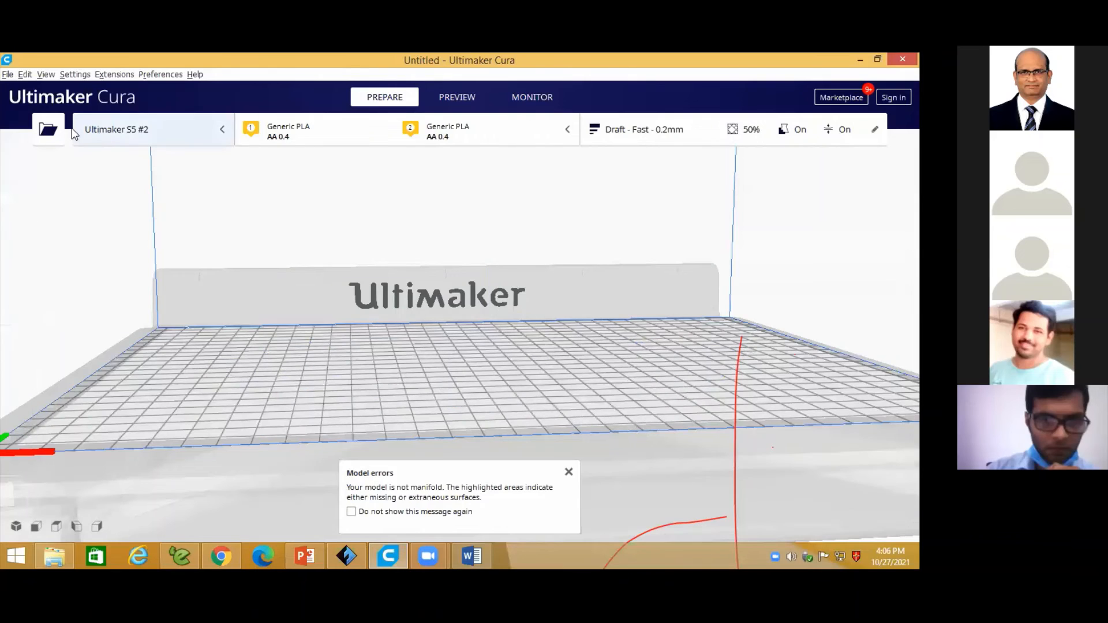
- Load the model named STL file from the OU Practice Class folder onto the build plate
click(48, 128)
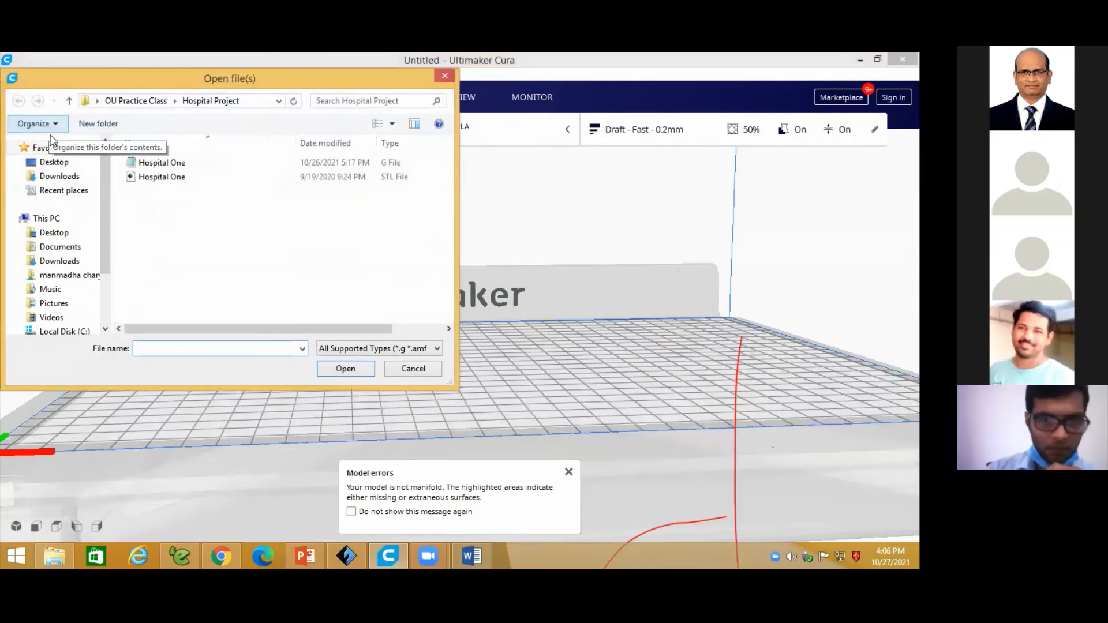
click(69, 101)
click(147, 205)
click(344, 369)
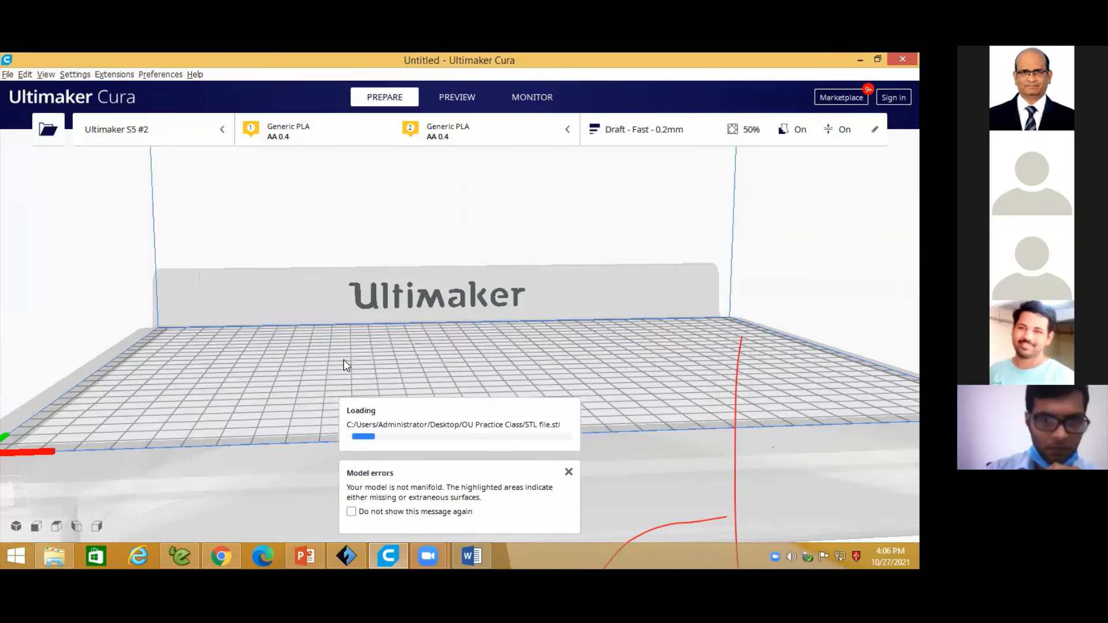
scroll(504, 308, down, 5)
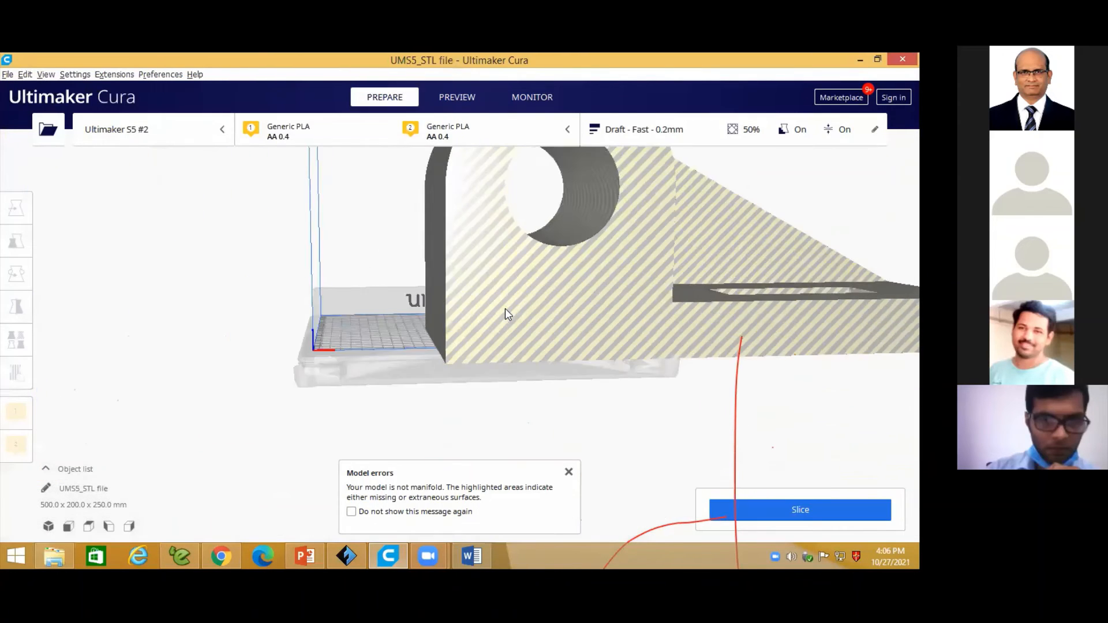
- Scale the bracket model to 10% along the X axis only
click(509, 291)
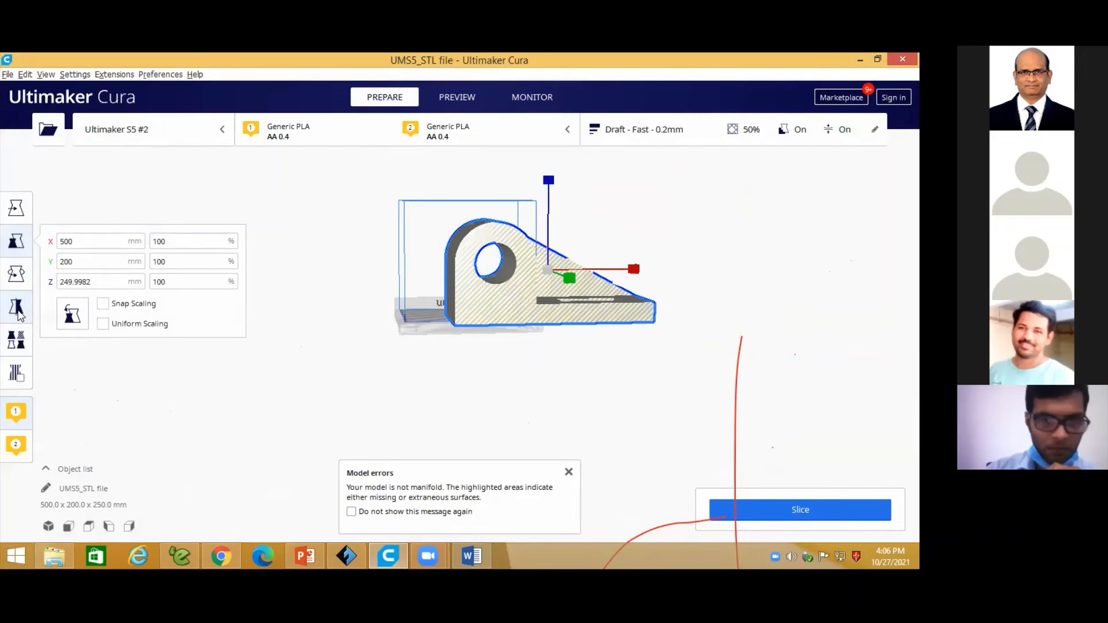
click(17, 311)
key(t)
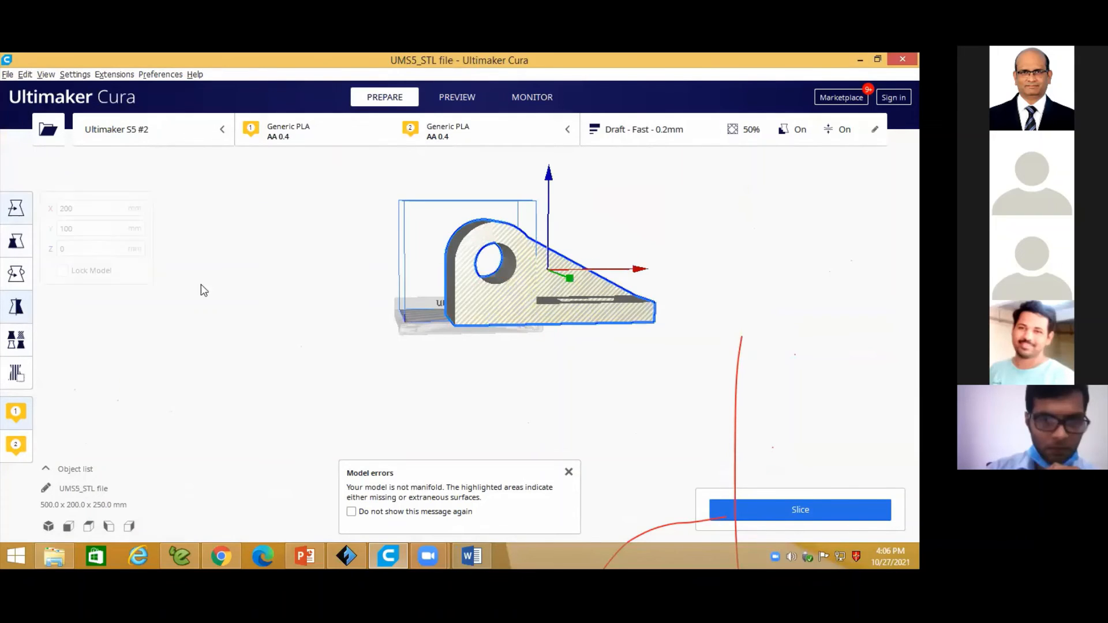
click(17, 310)
click(16, 241)
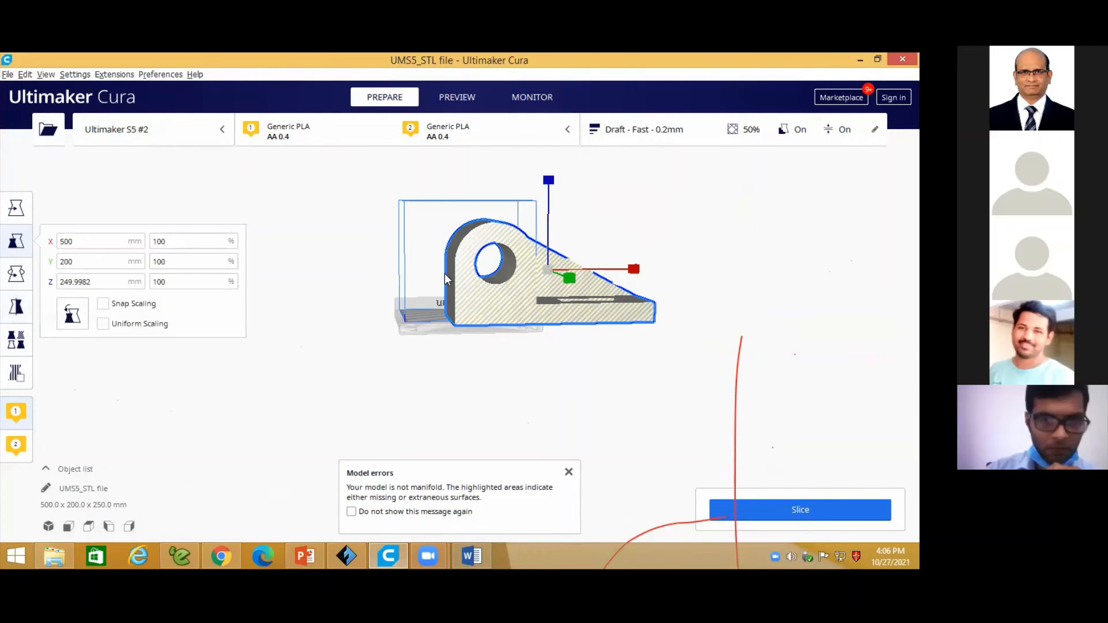
click(162, 242)
drag(162, 242, 139, 242)
text(1)
key(Return)
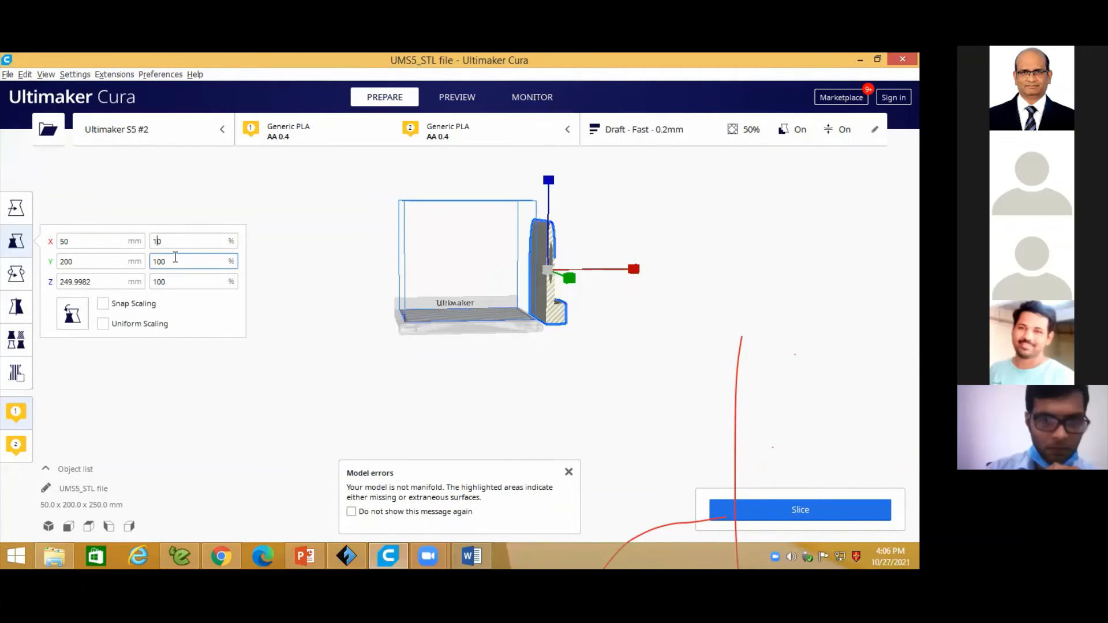
- Enable uniform scaling for the bracket and set its X scale to 100%
key(ctrl+z)
click(103, 324)
key(Return)
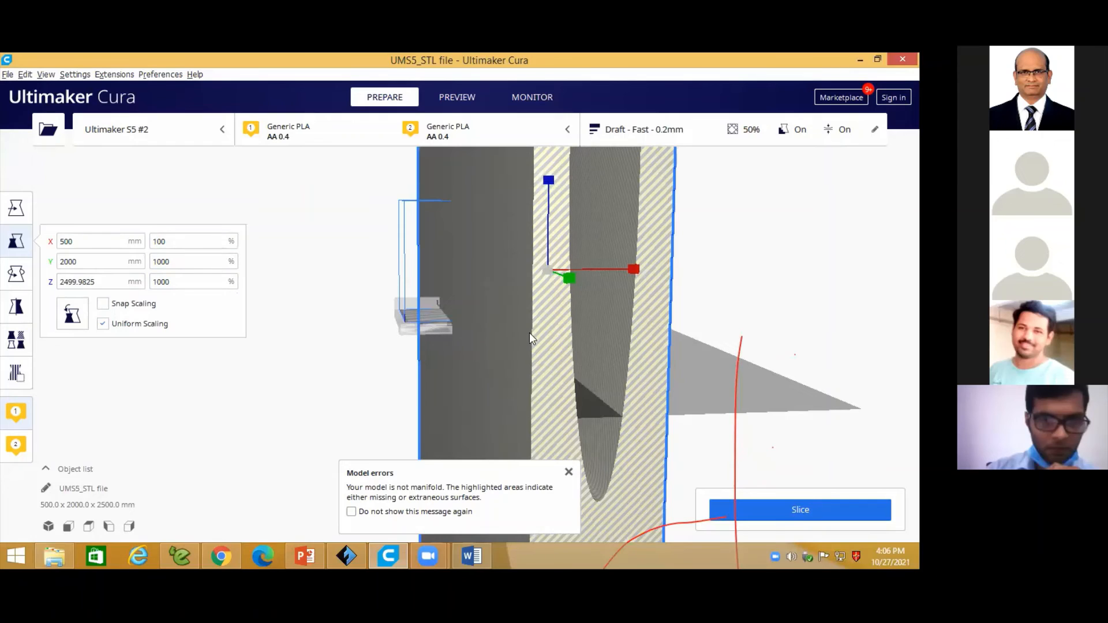
- Delete the distorted bracket and reload STL file from the OU Practice Class folder
click(189, 243)
key(Delete)
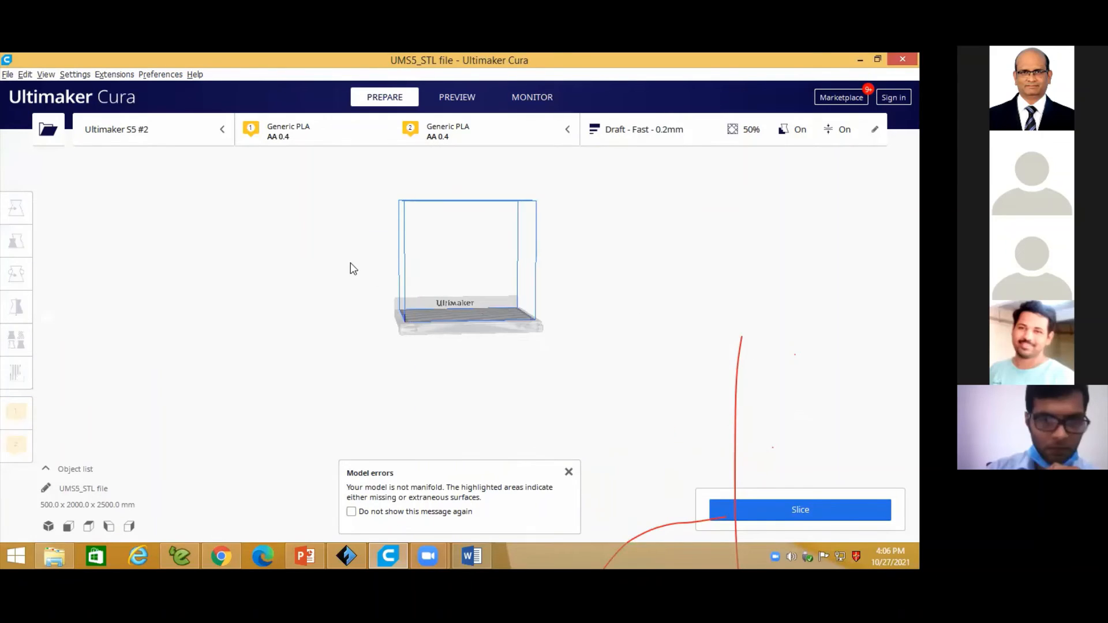
click(50, 137)
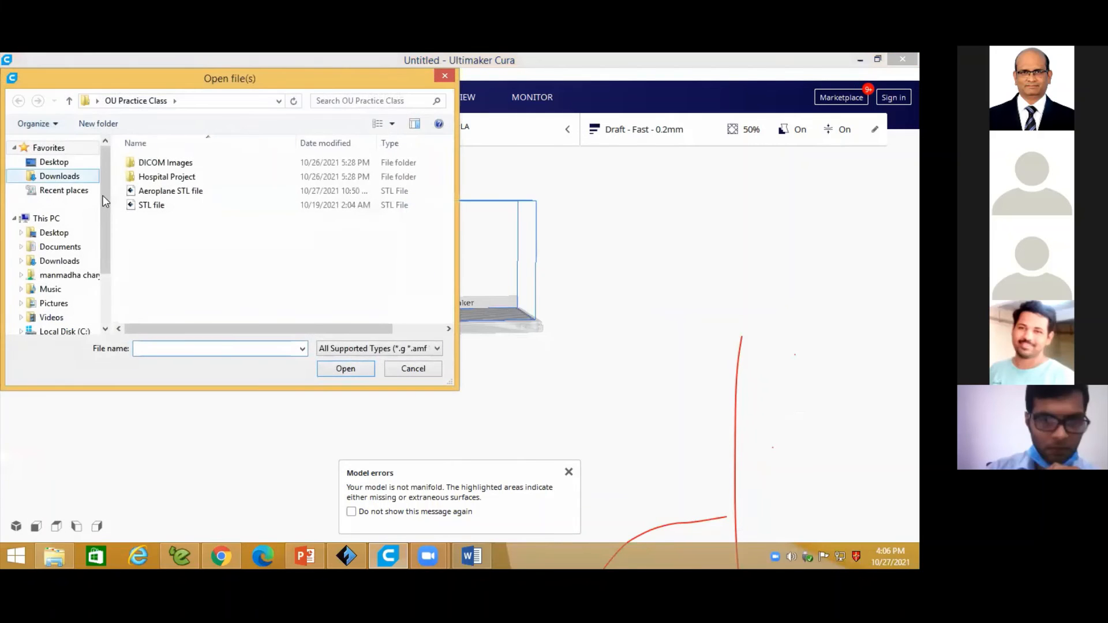
click(151, 205)
click(342, 372)
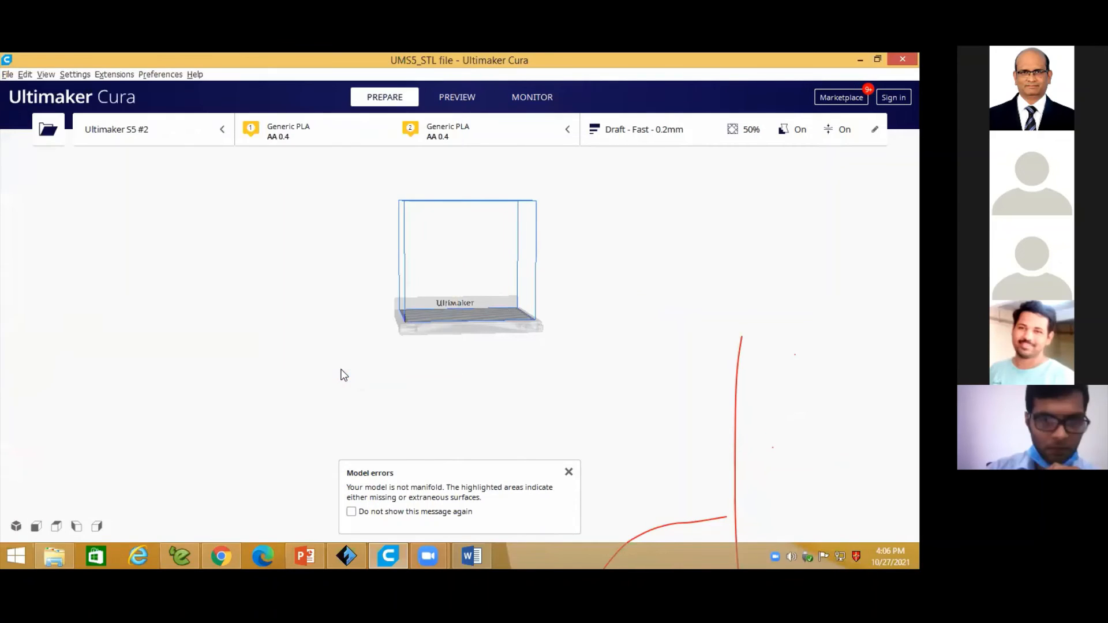
- Scale the bracket uniformly to 50% on the X, Y and Z axes
click(500, 299)
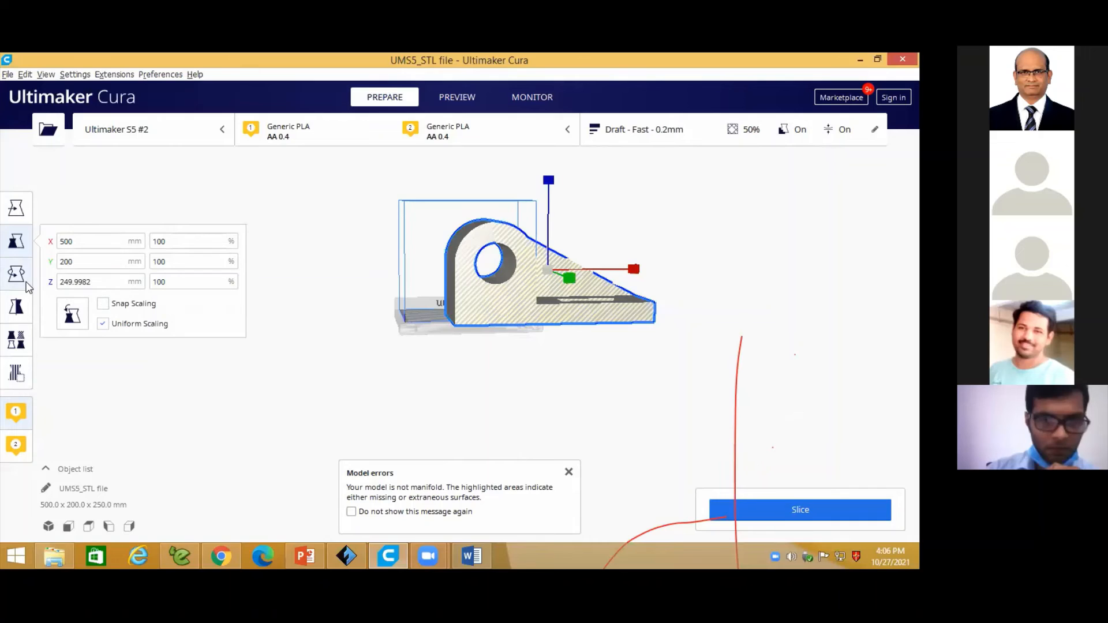
click(16, 208)
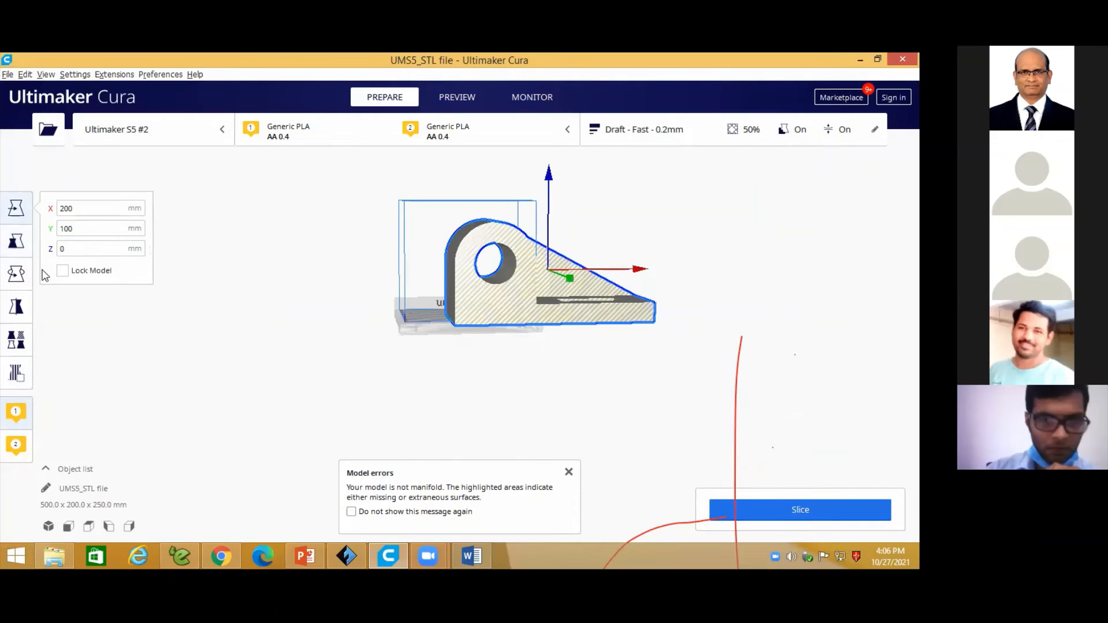
click(17, 243)
click(170, 241)
click(143, 240)
key(Tab)
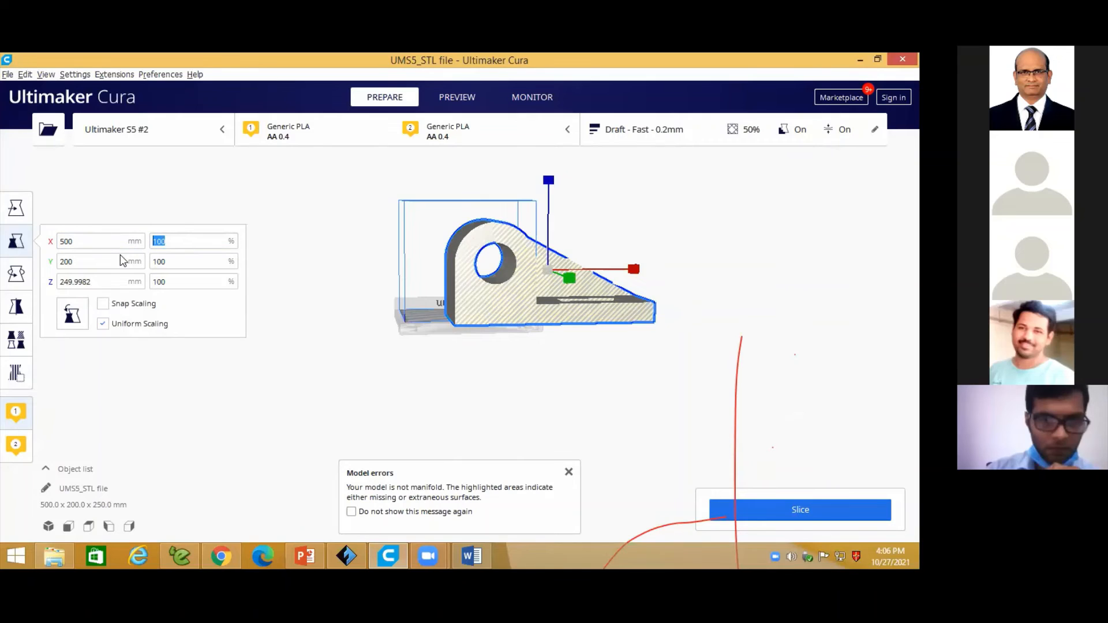
text(50)
key(Return)
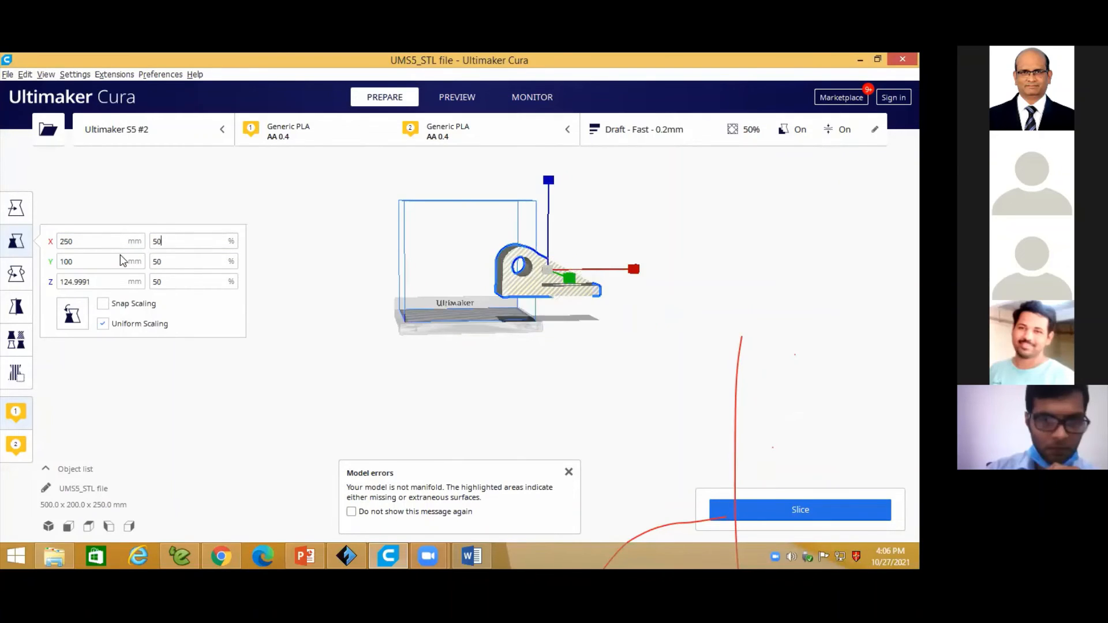
click(637, 292)
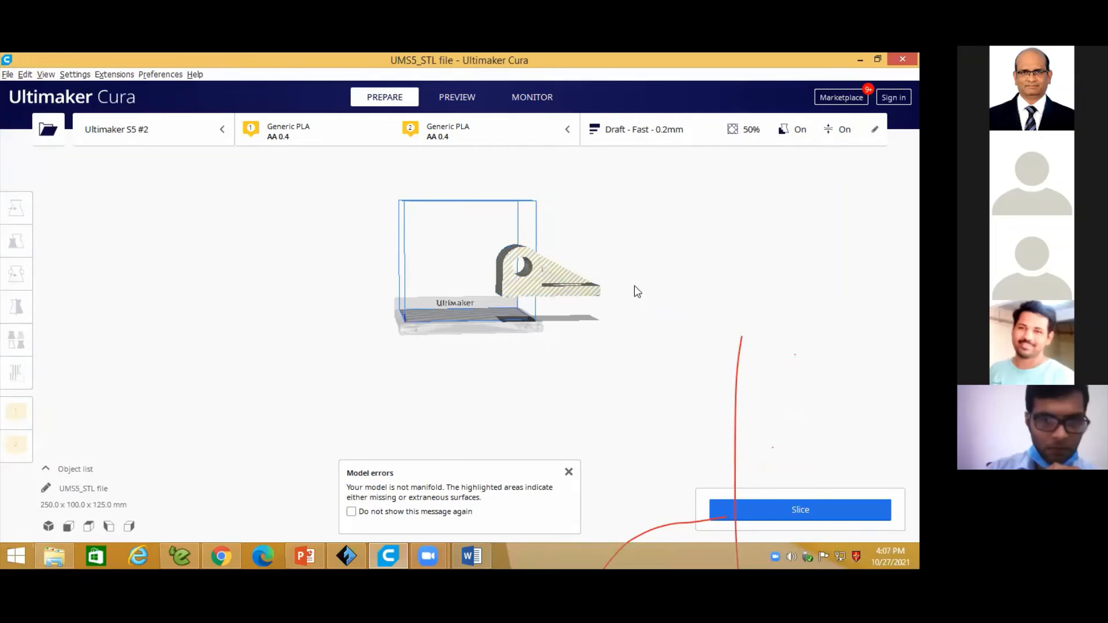
- Move the scaled bracket along the X axis and down along Z so it rests within the build plate
click(531, 286)
click(17, 208)
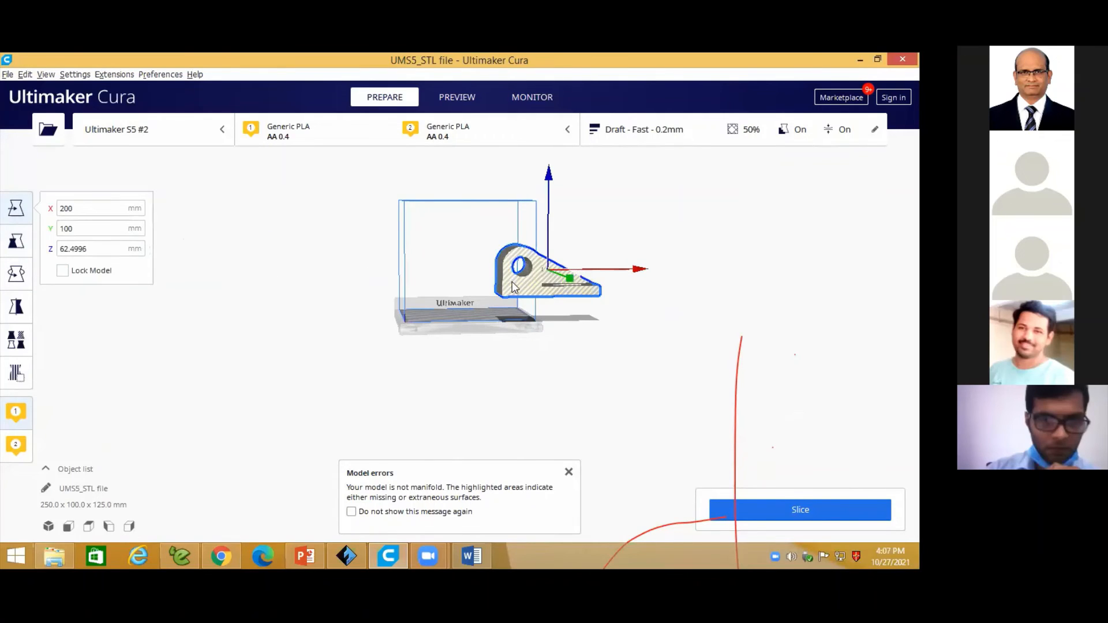
click(568, 277)
click(530, 278)
drag(643, 275, 576, 284)
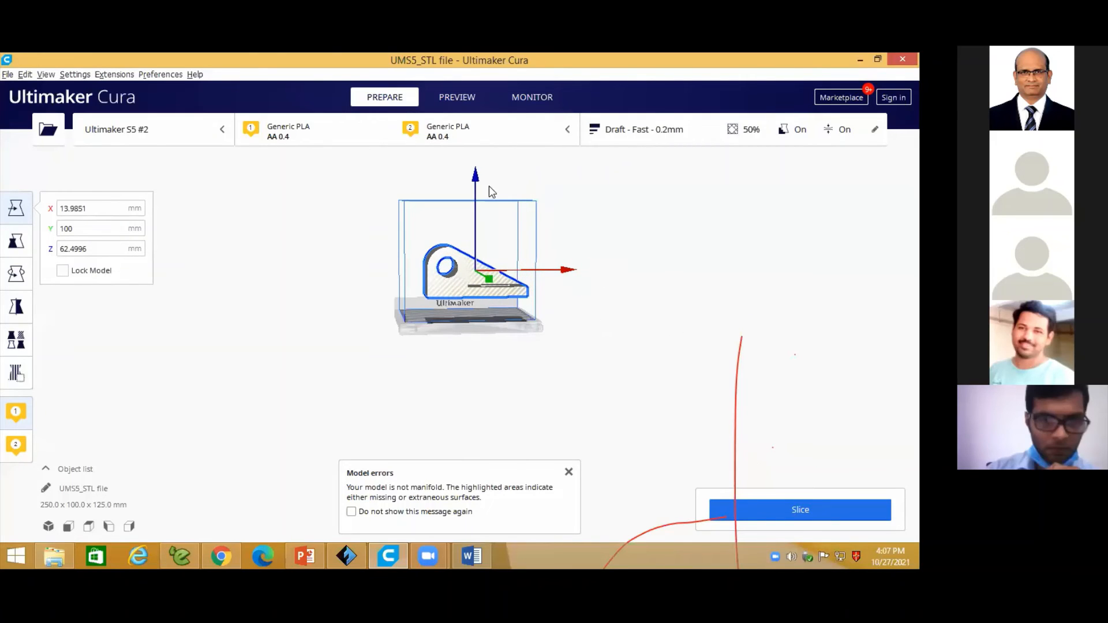
drag(477, 184, 467, 204)
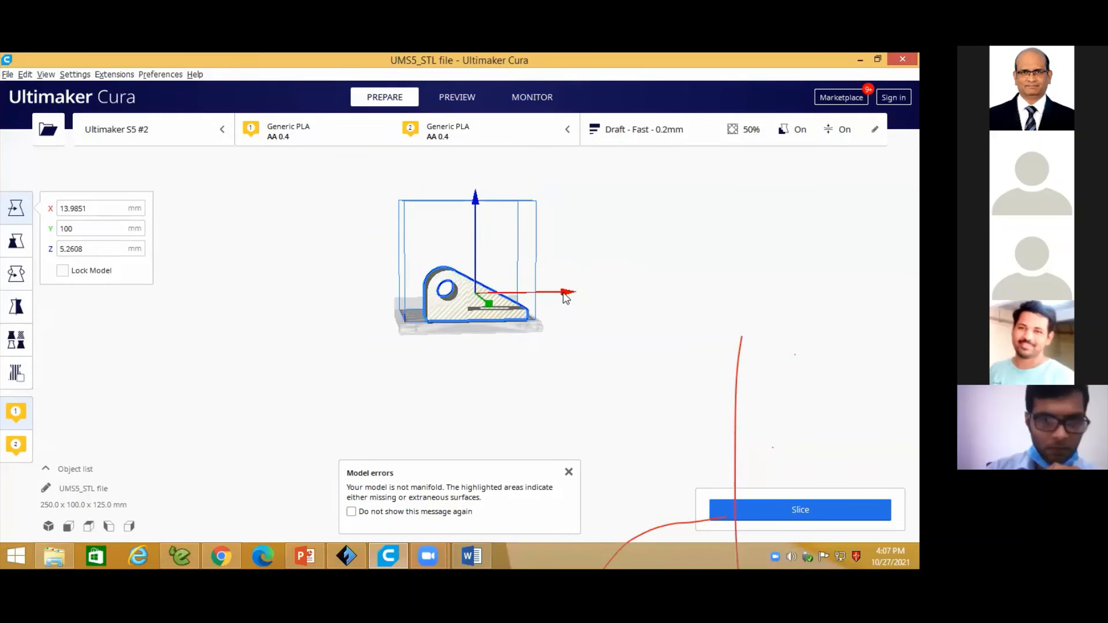
drag(564, 297, 556, 295)
right_drag(507, 361, 579, 376)
drag(549, 325, 537, 320)
click(575, 309)
right_drag(620, 341, 491, 321)
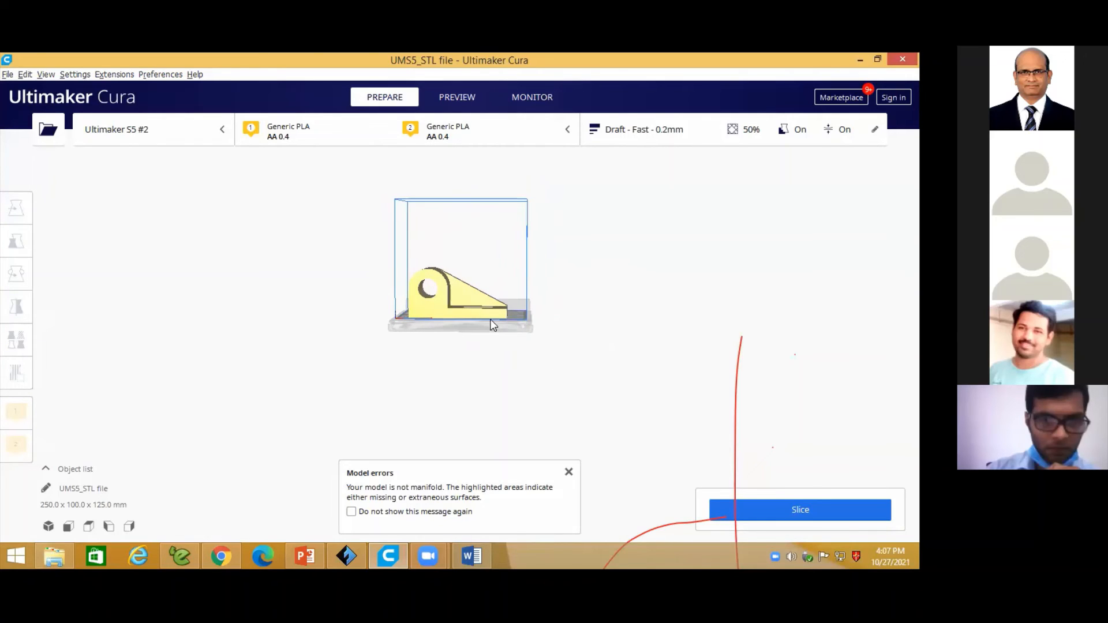
- Rotate the bracket about the Z axis with snap rotation until it faces the opposite direction on the plate
click(441, 302)
click(16, 275)
click(17, 275)
click(16, 275)
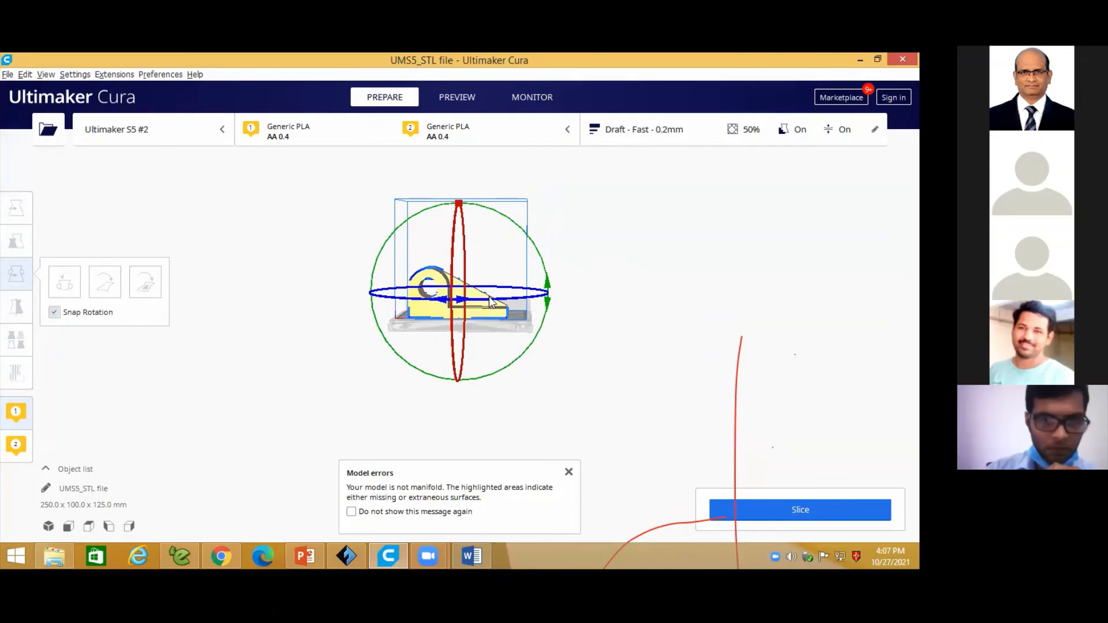
drag(468, 304, 501, 304)
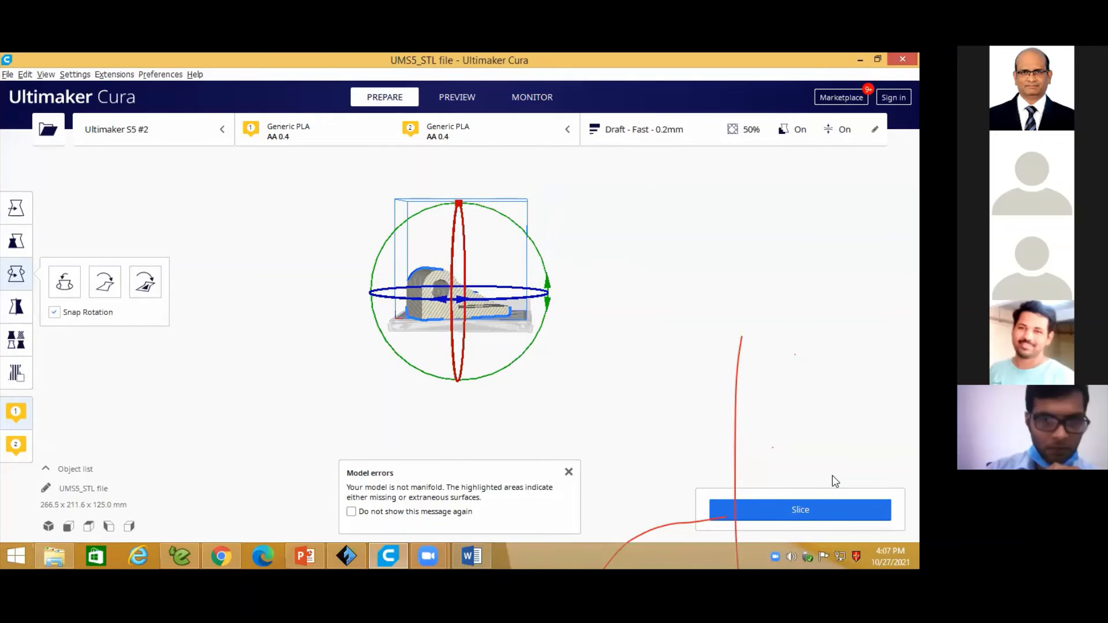
drag(468, 297, 550, 292)
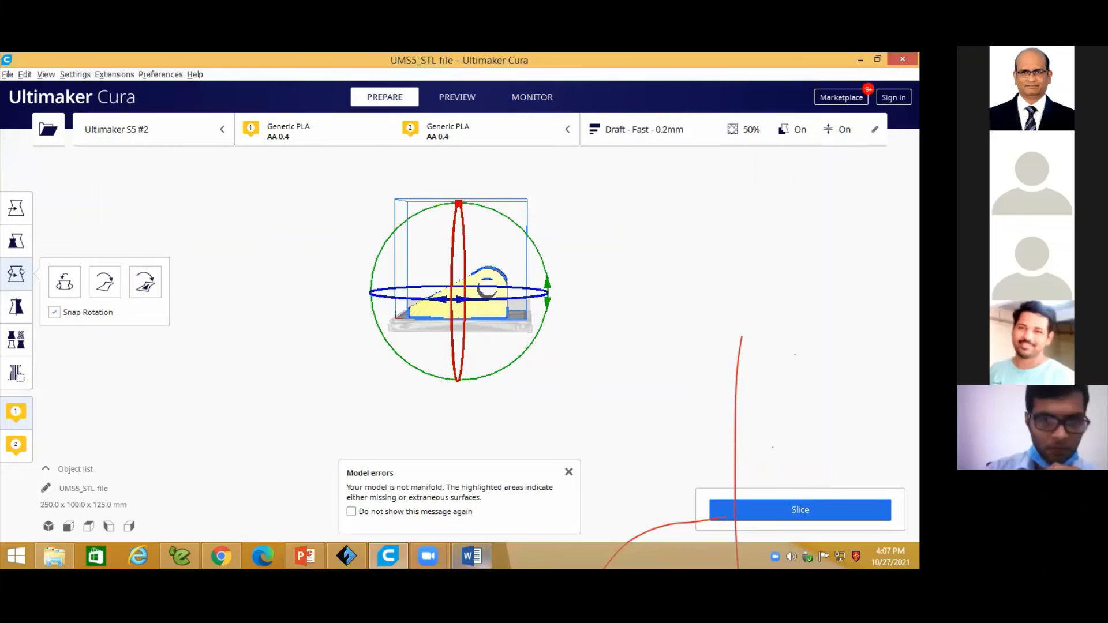
- Switch to the Cura Assignment document in Word and examine its table of axes, angles, estimated time and material
click(471, 555)
scroll(450, 300, down, 4)
scroll(415, 260, up, 6)
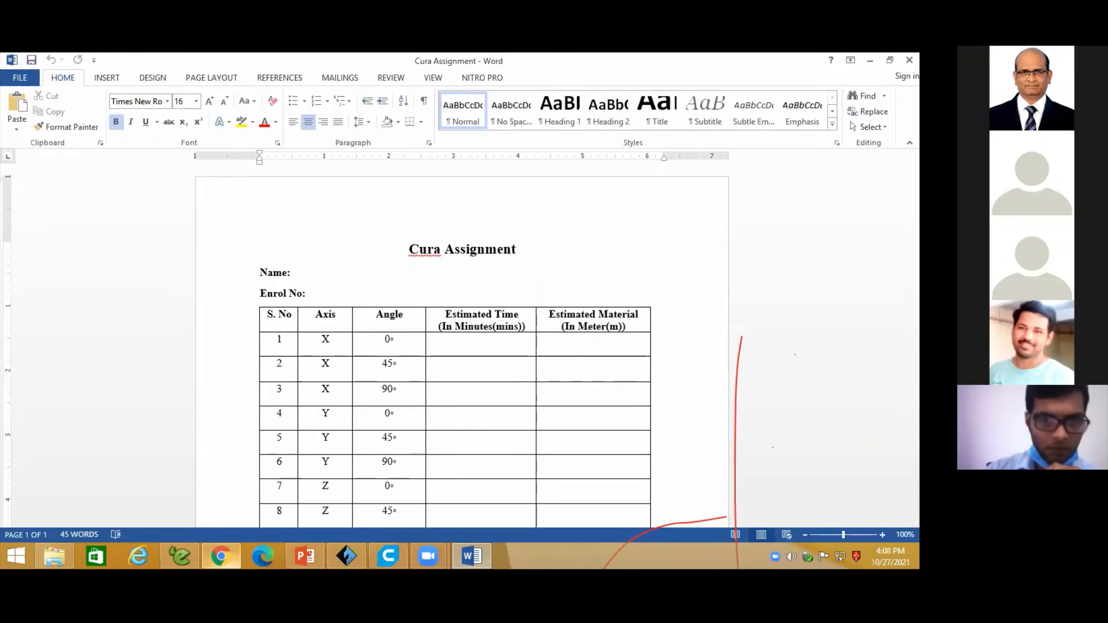
- Switch from the assignment document to the Zoom meeting window
mouse_move(221, 556)
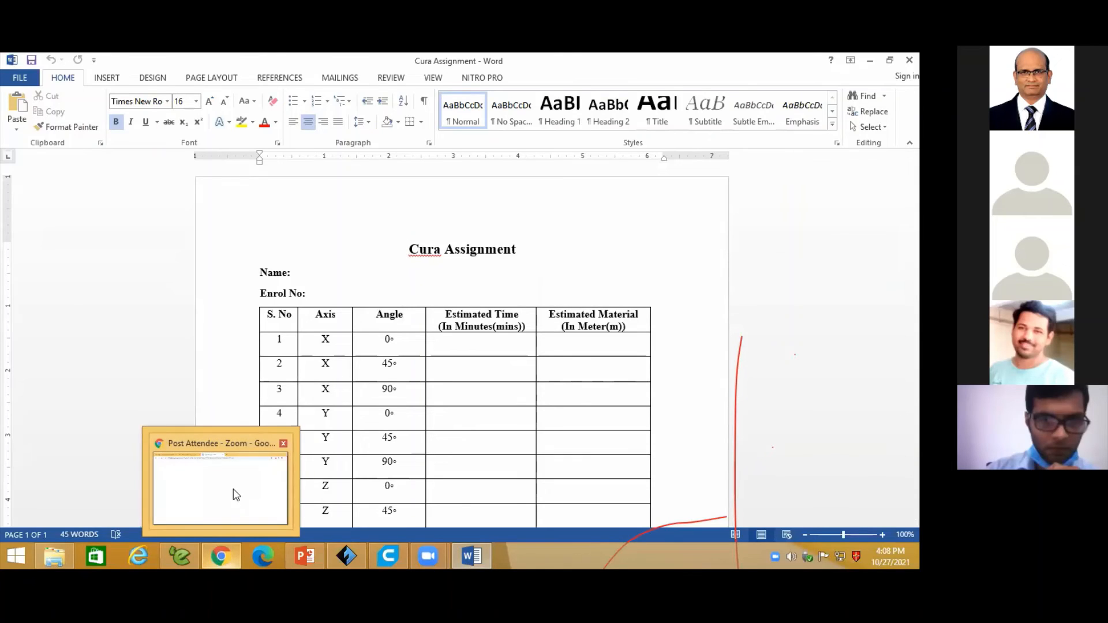
mouse_move(427, 556)
click(443, 484)
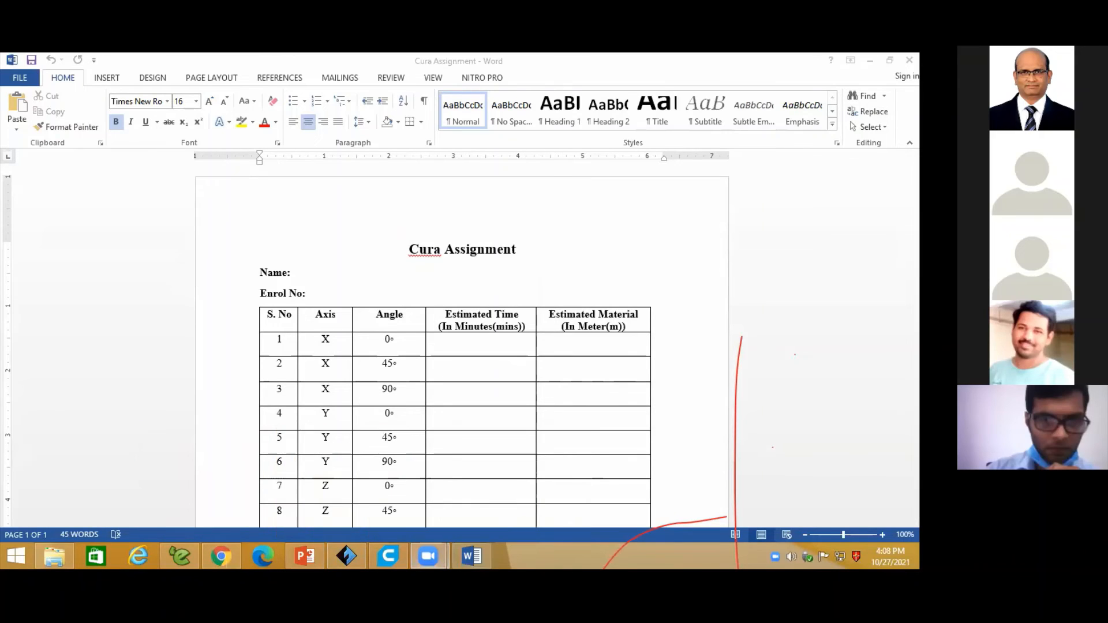